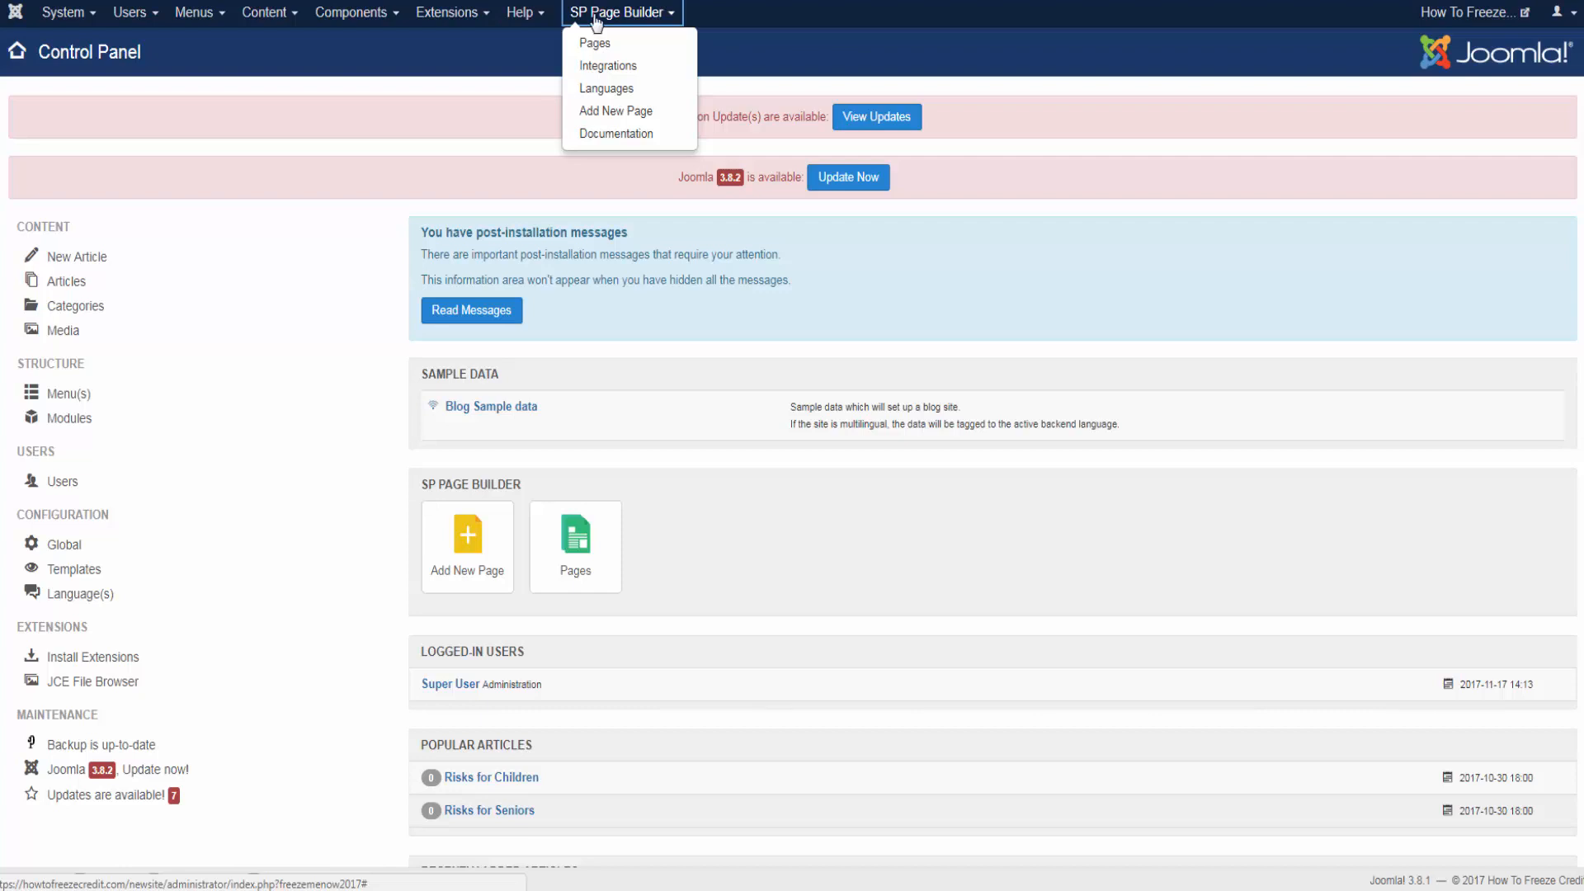
# Step: Open the SP Page Builder pages list and review the live home page from its banner down to the footer
pyautogui.click(596, 43)
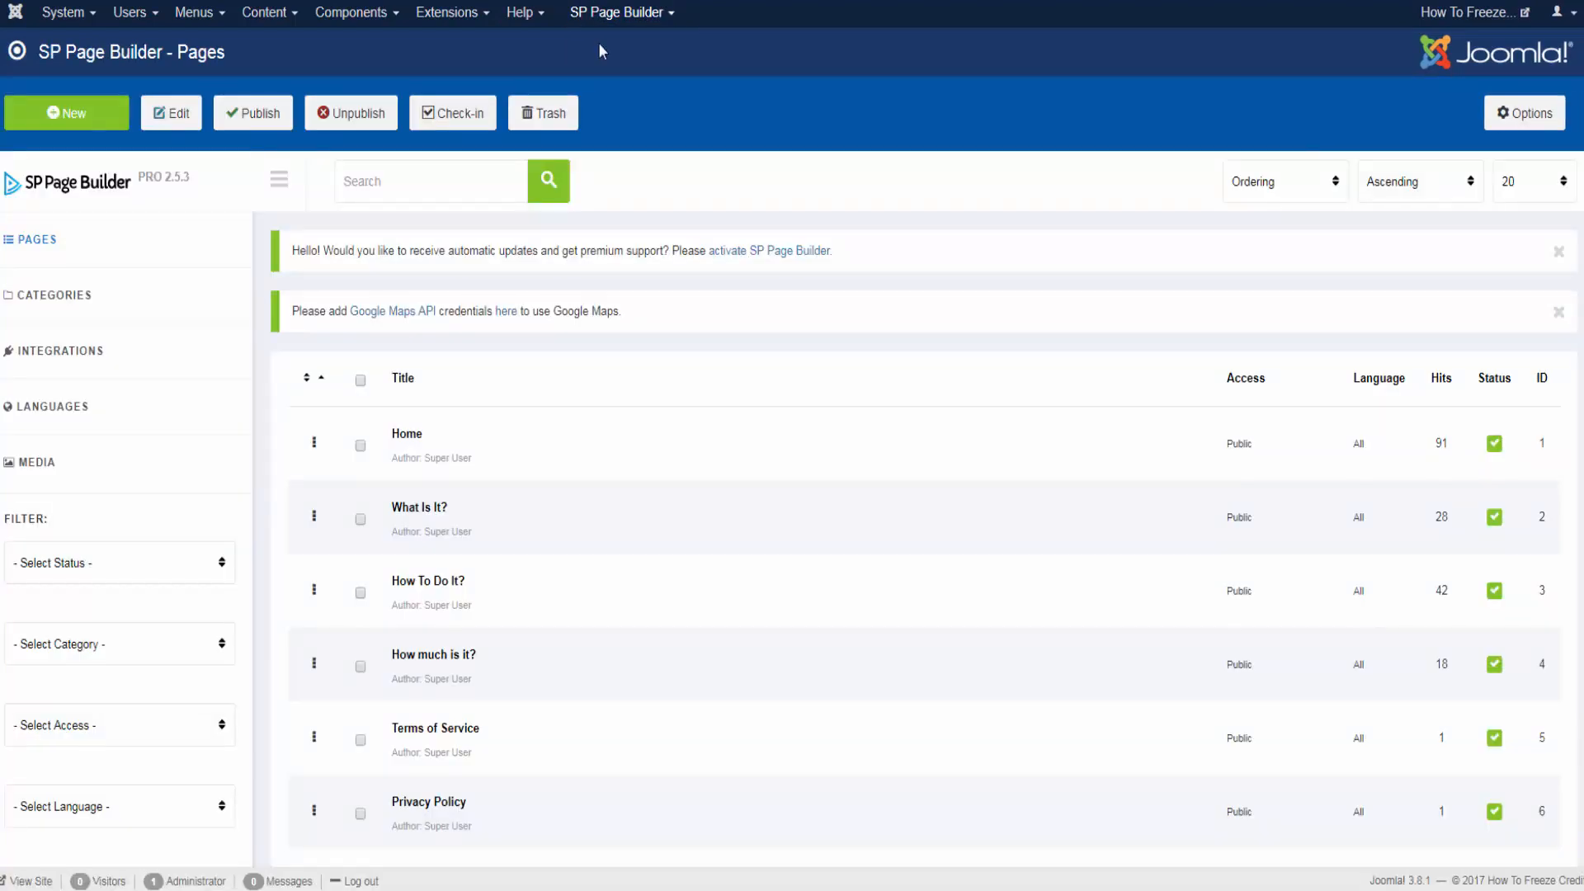
pyautogui.click(1483, 22)
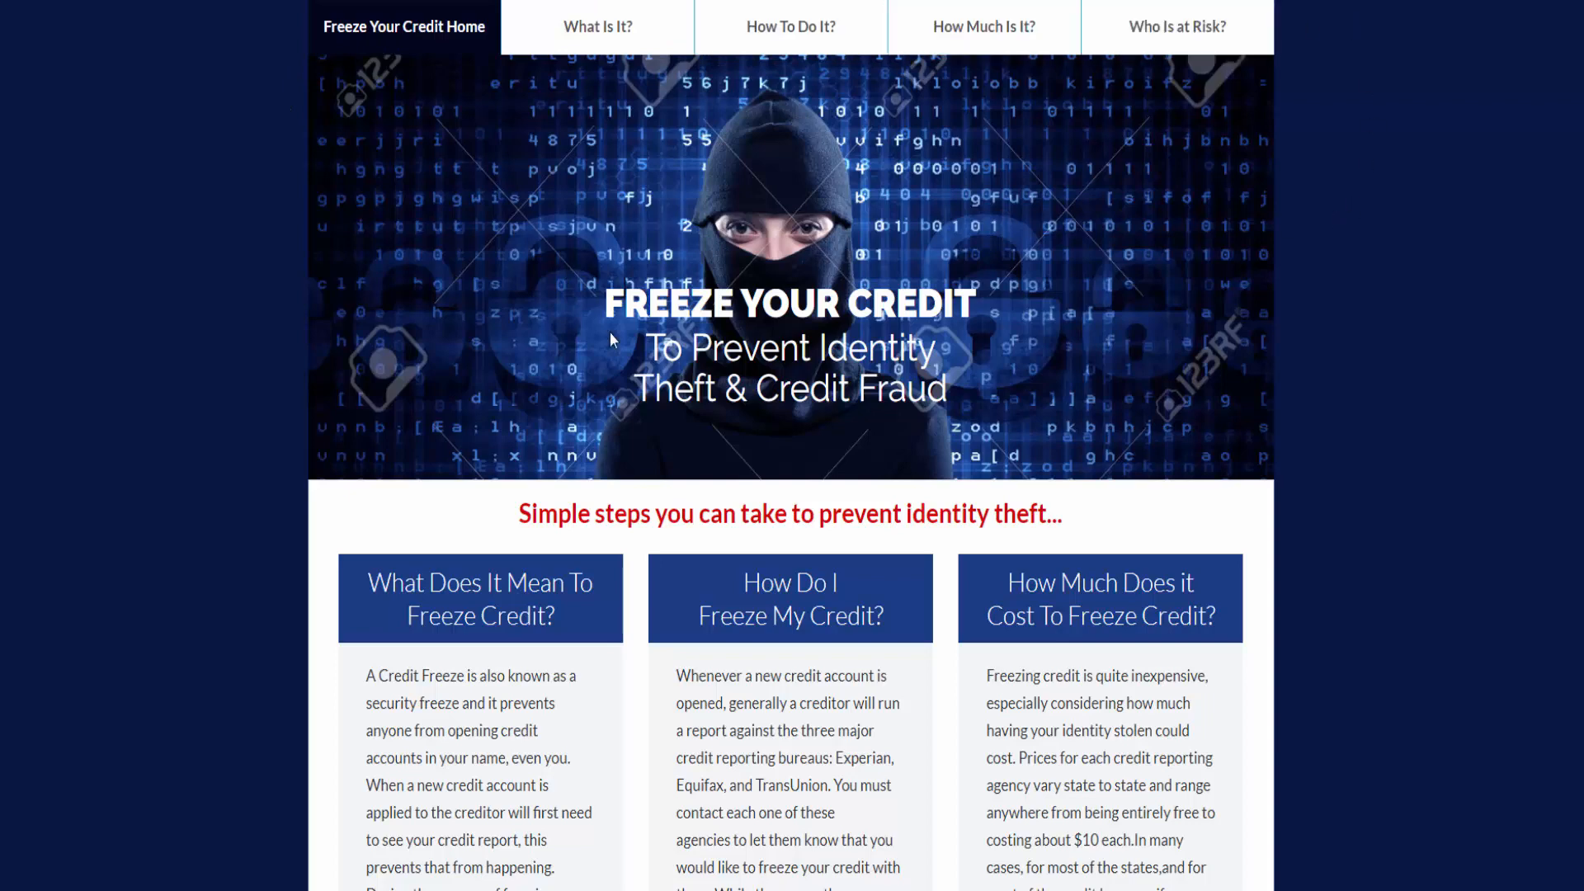
pyautogui.scroll(-5, 1043, 325)
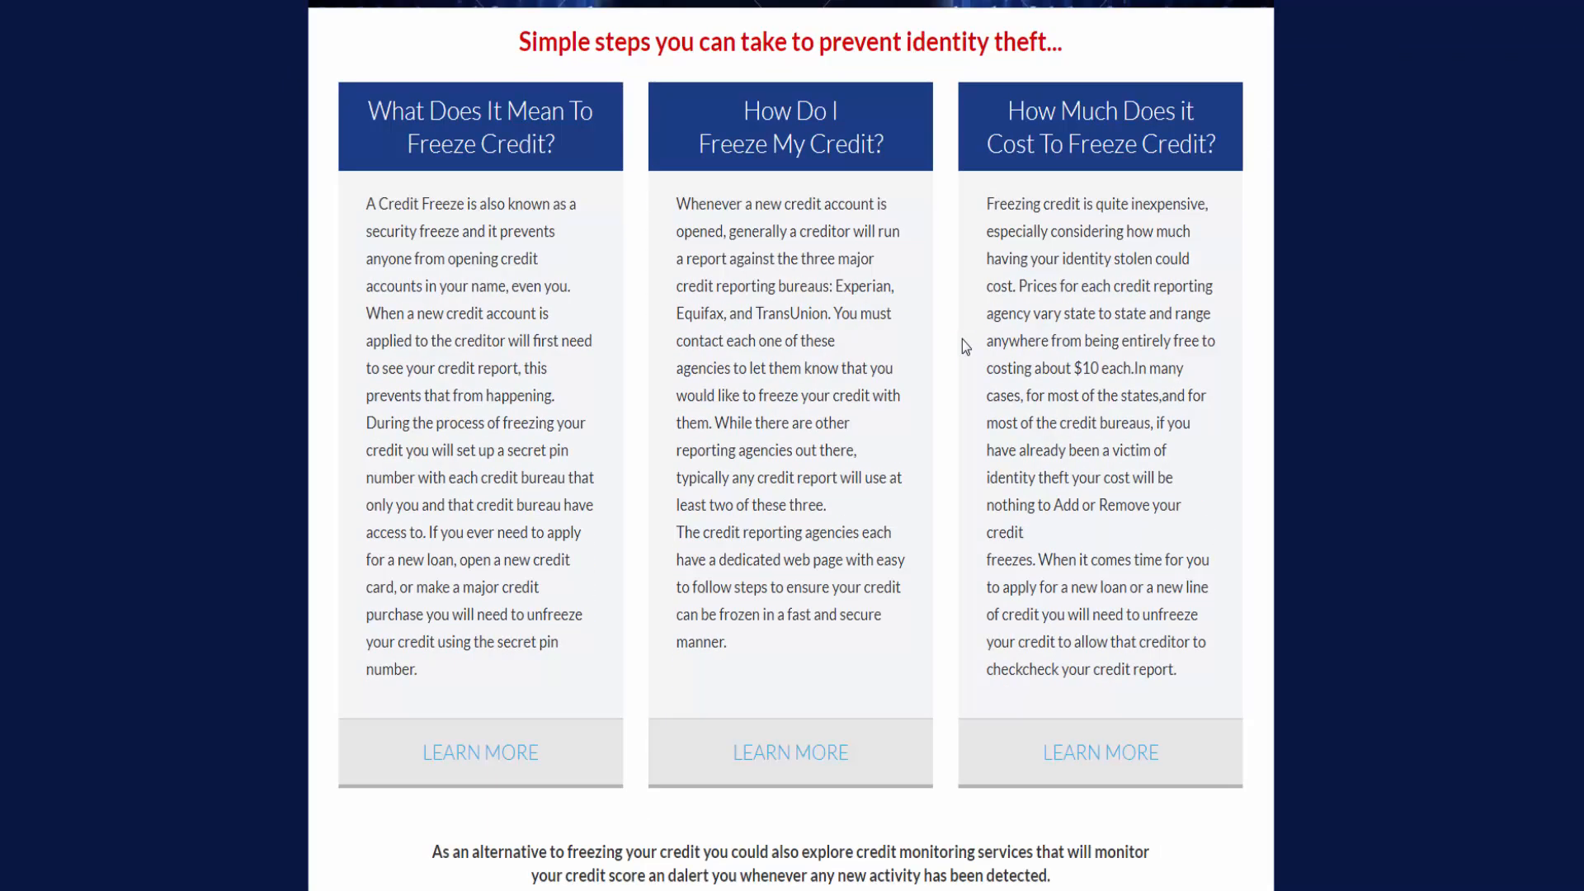
pyautogui.moveTo(1066, 42); pyautogui.dragTo(505, 43)
pyautogui.click(505, 43)
pyautogui.scroll(-5, 1141, 252)
pyautogui.scroll(-2, 1138, 252)
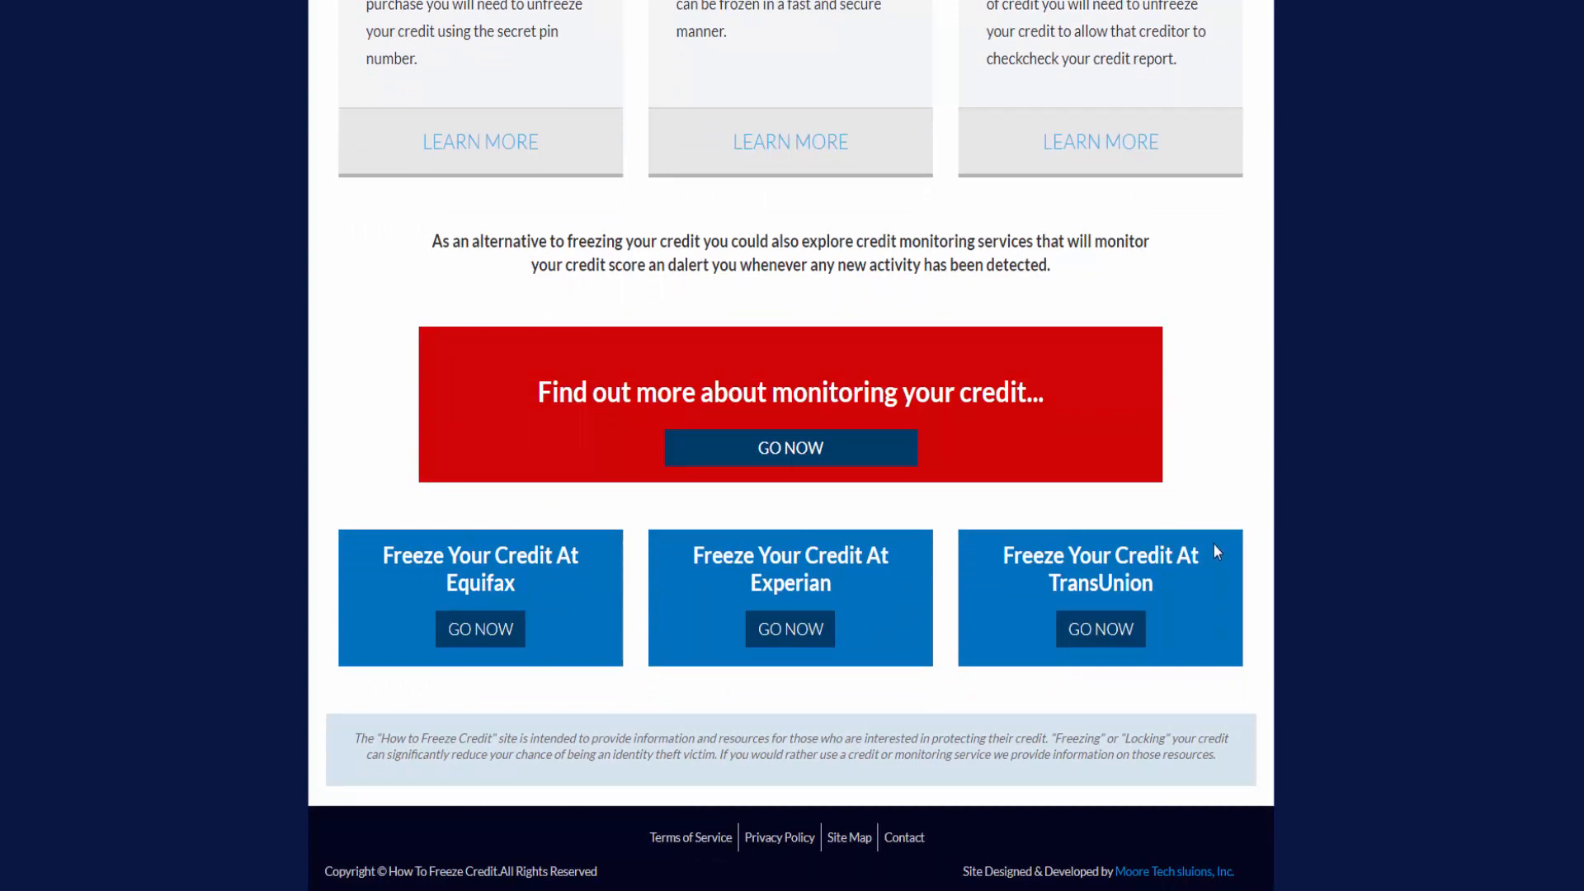
pyautogui.scroll(5, 1028, 713)
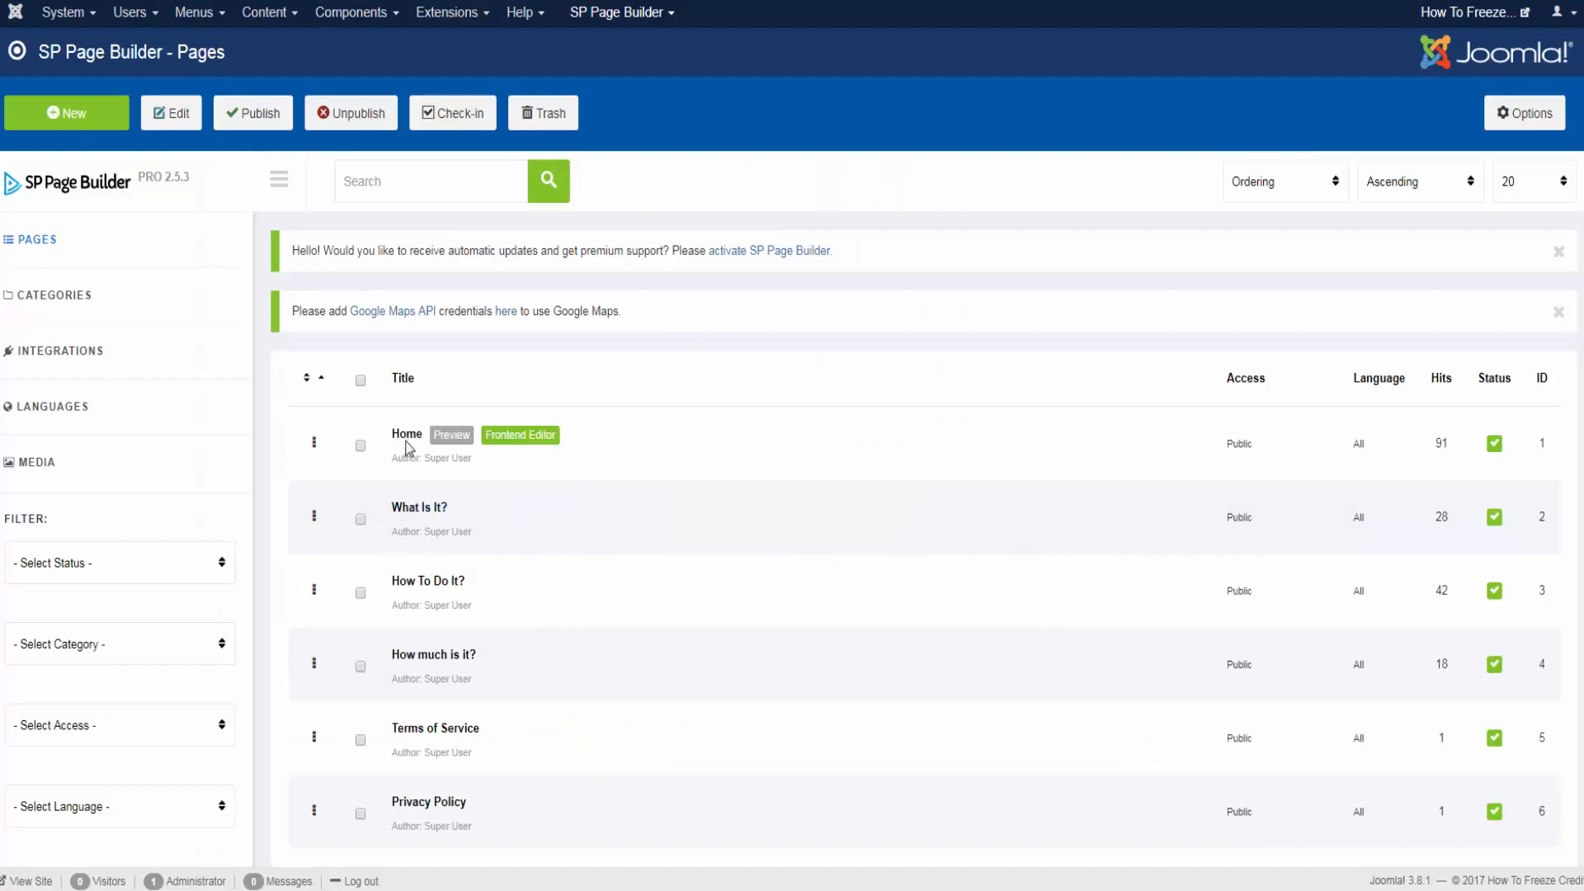
# Step: Open the Home page for editing and look through its rows down to the text row with the blue background
pyautogui.click(406, 435)
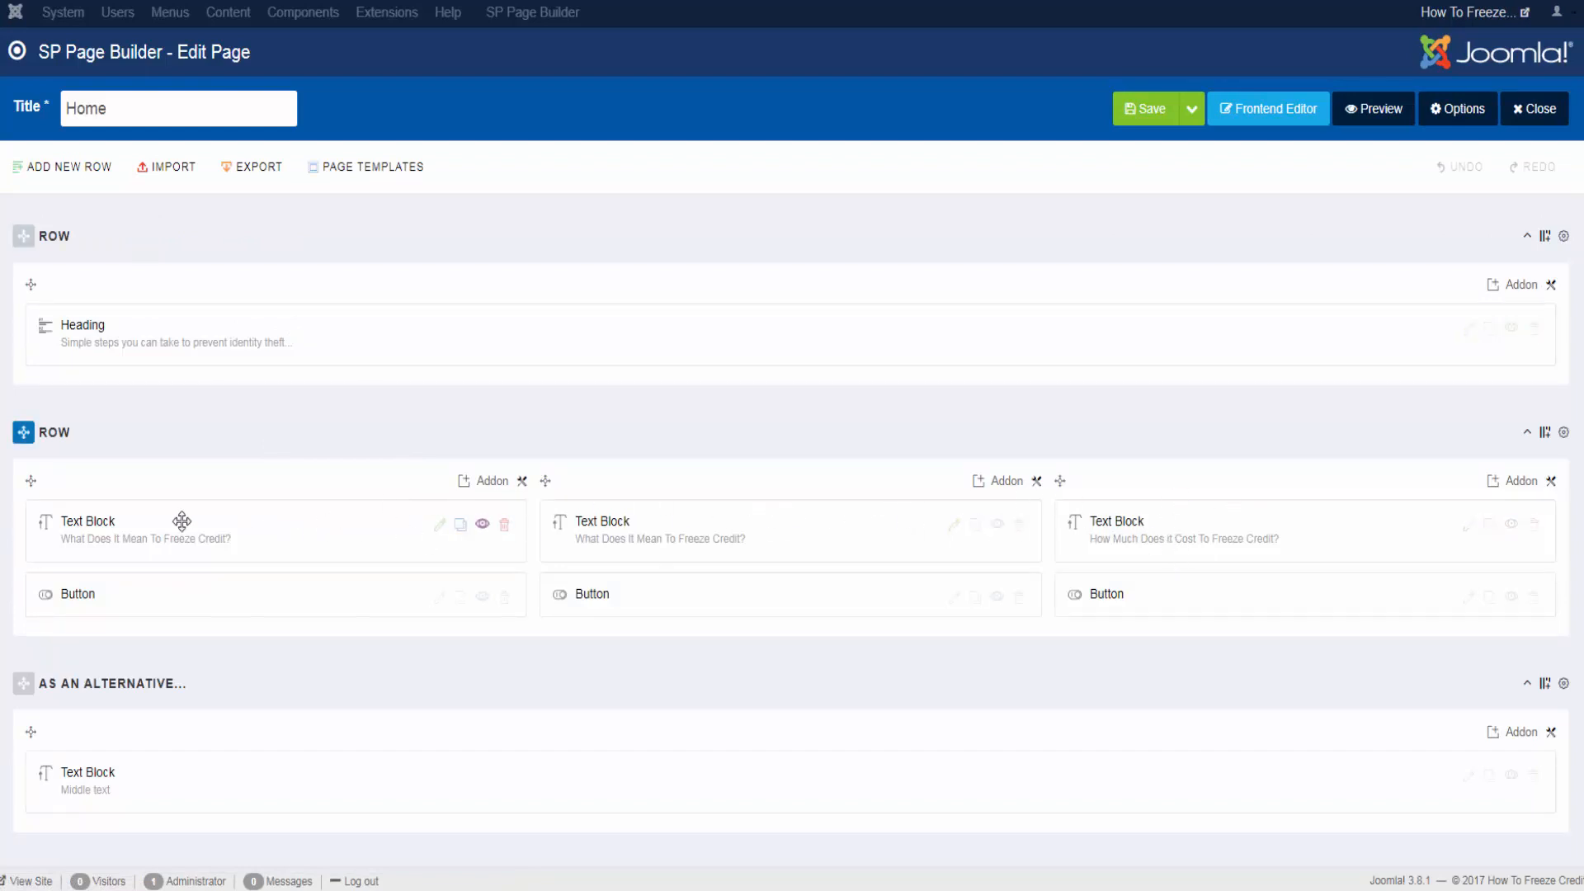
pyautogui.scroll(-2, 221, 529)
pyautogui.scroll(-2, 222, 532)
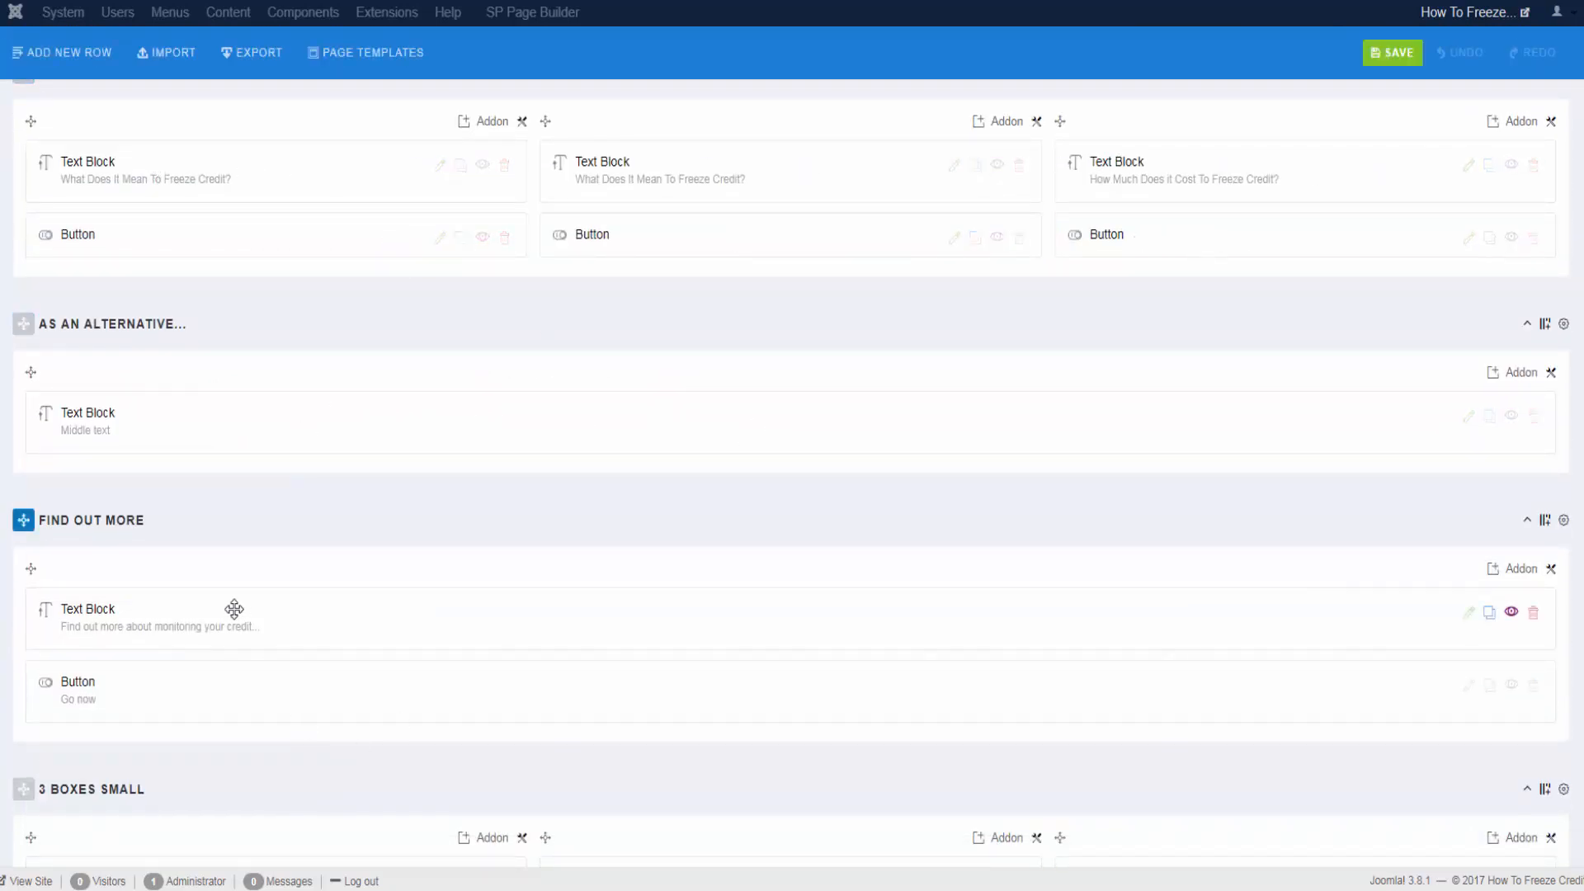
pyautogui.scroll(-2, 234, 608)
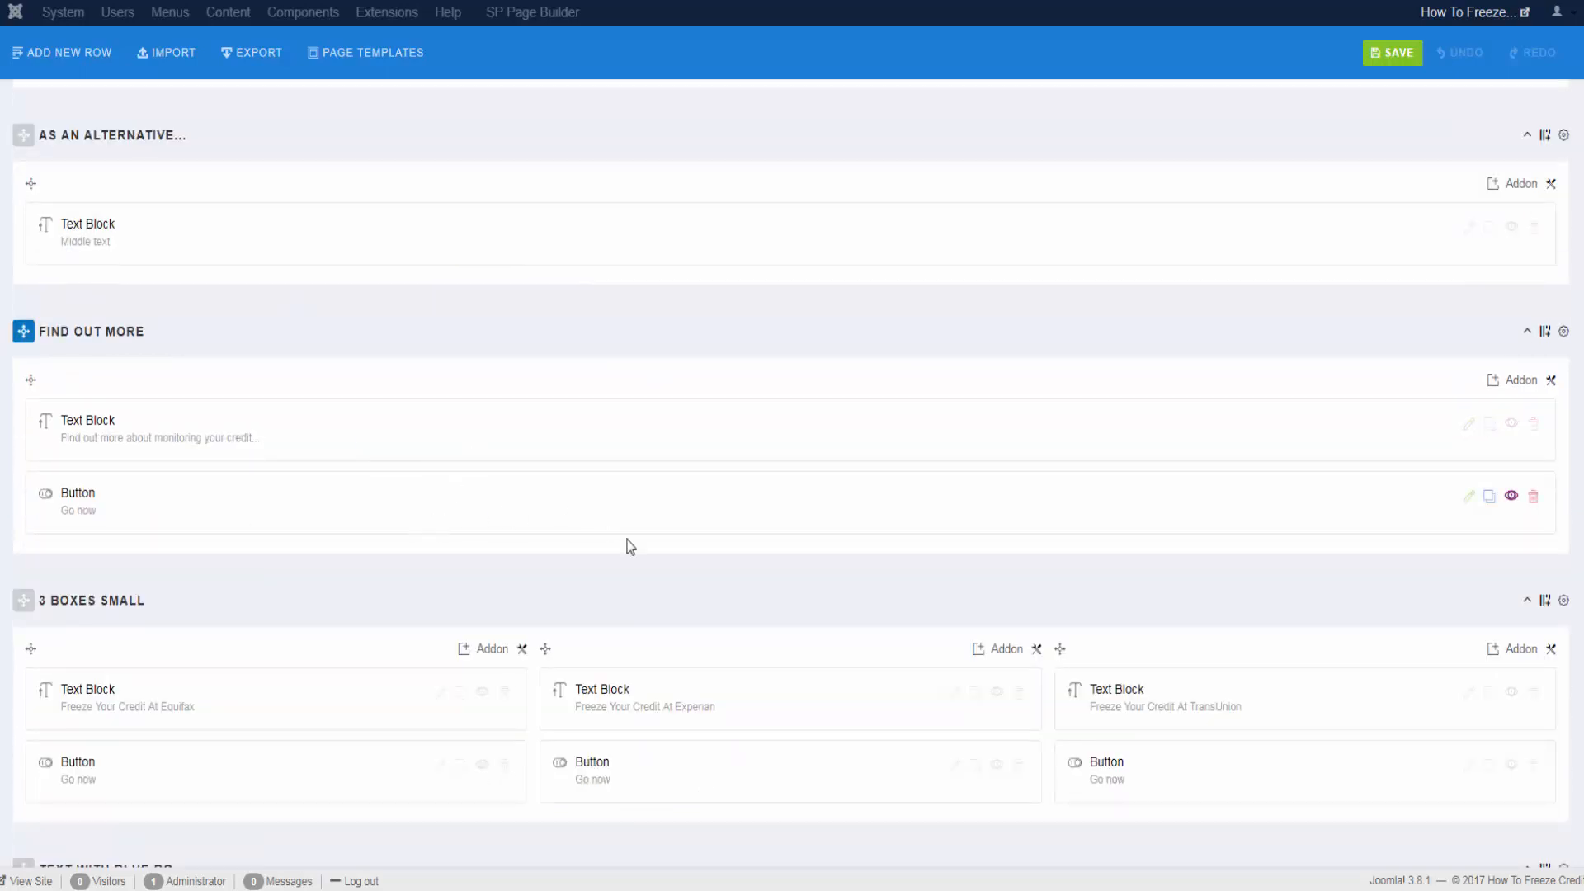
pyautogui.scroll(-2, 630, 546)
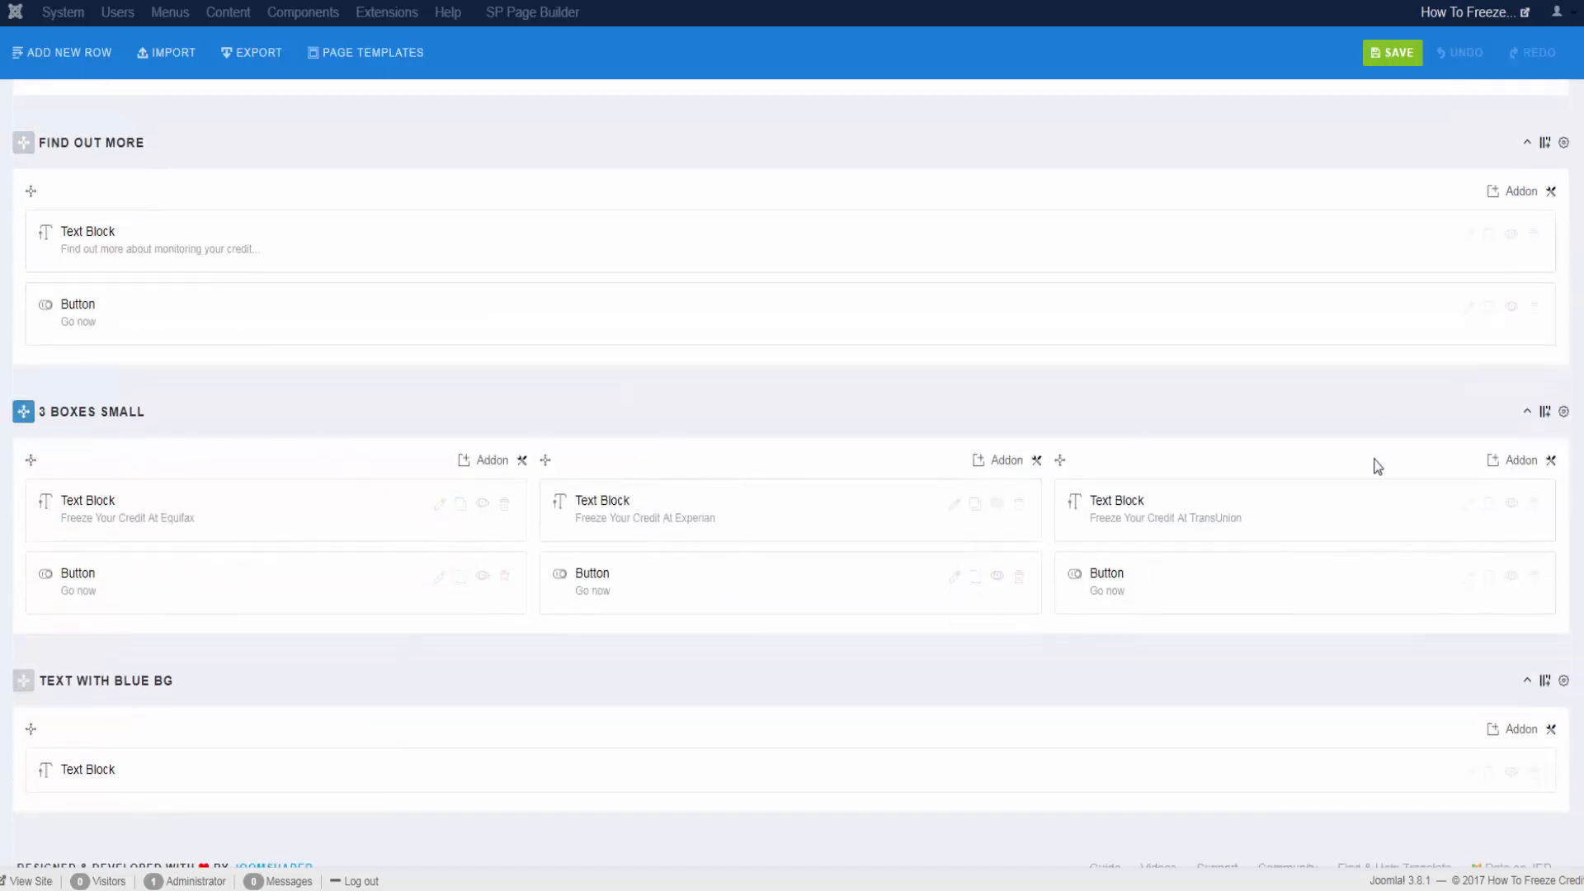
pyautogui.scroll(-2, 1344, 538)
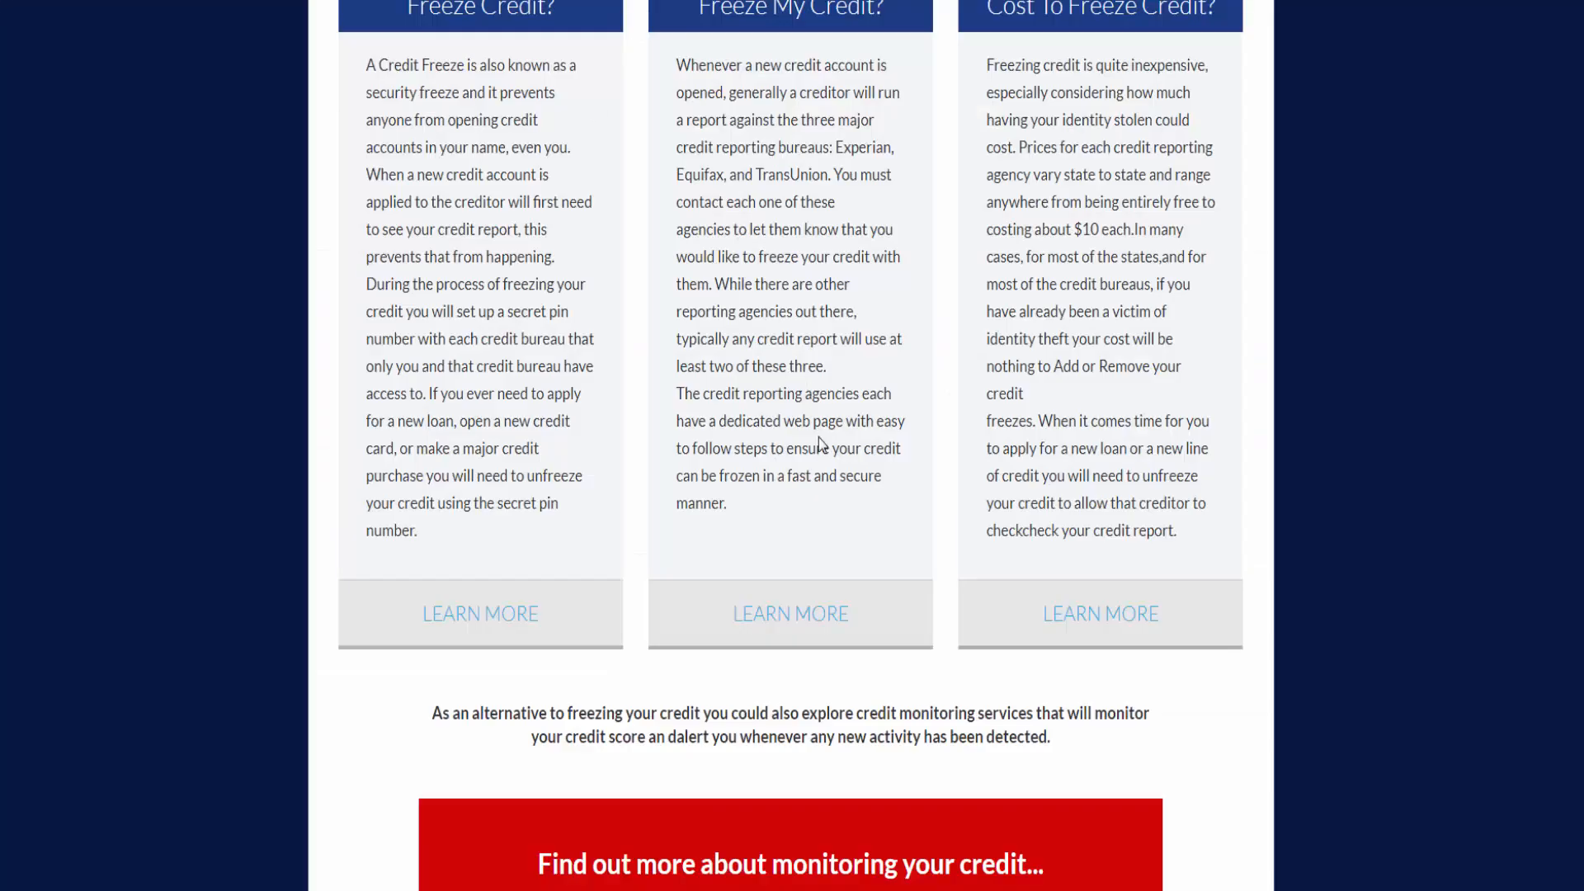
# Step: Compare the red "Simple steps you can take to prevent identity theft..." heading on the live page with the rows in the page editor
pyautogui.scroll(7, 818, 438)
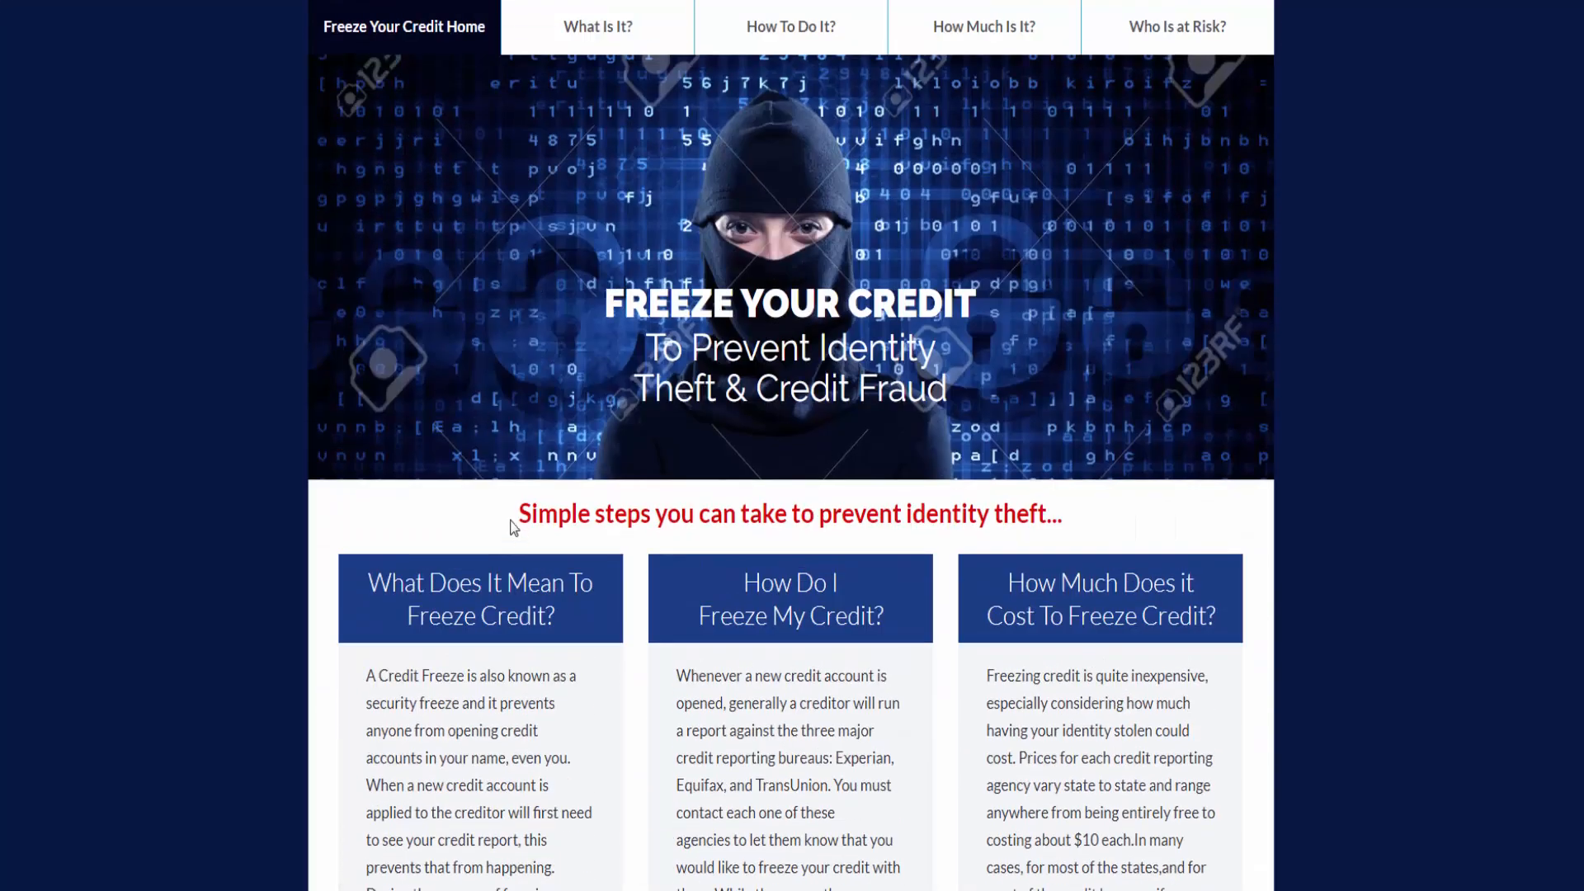
pyautogui.moveTo(513, 513); pyautogui.dragTo(1128, 507)
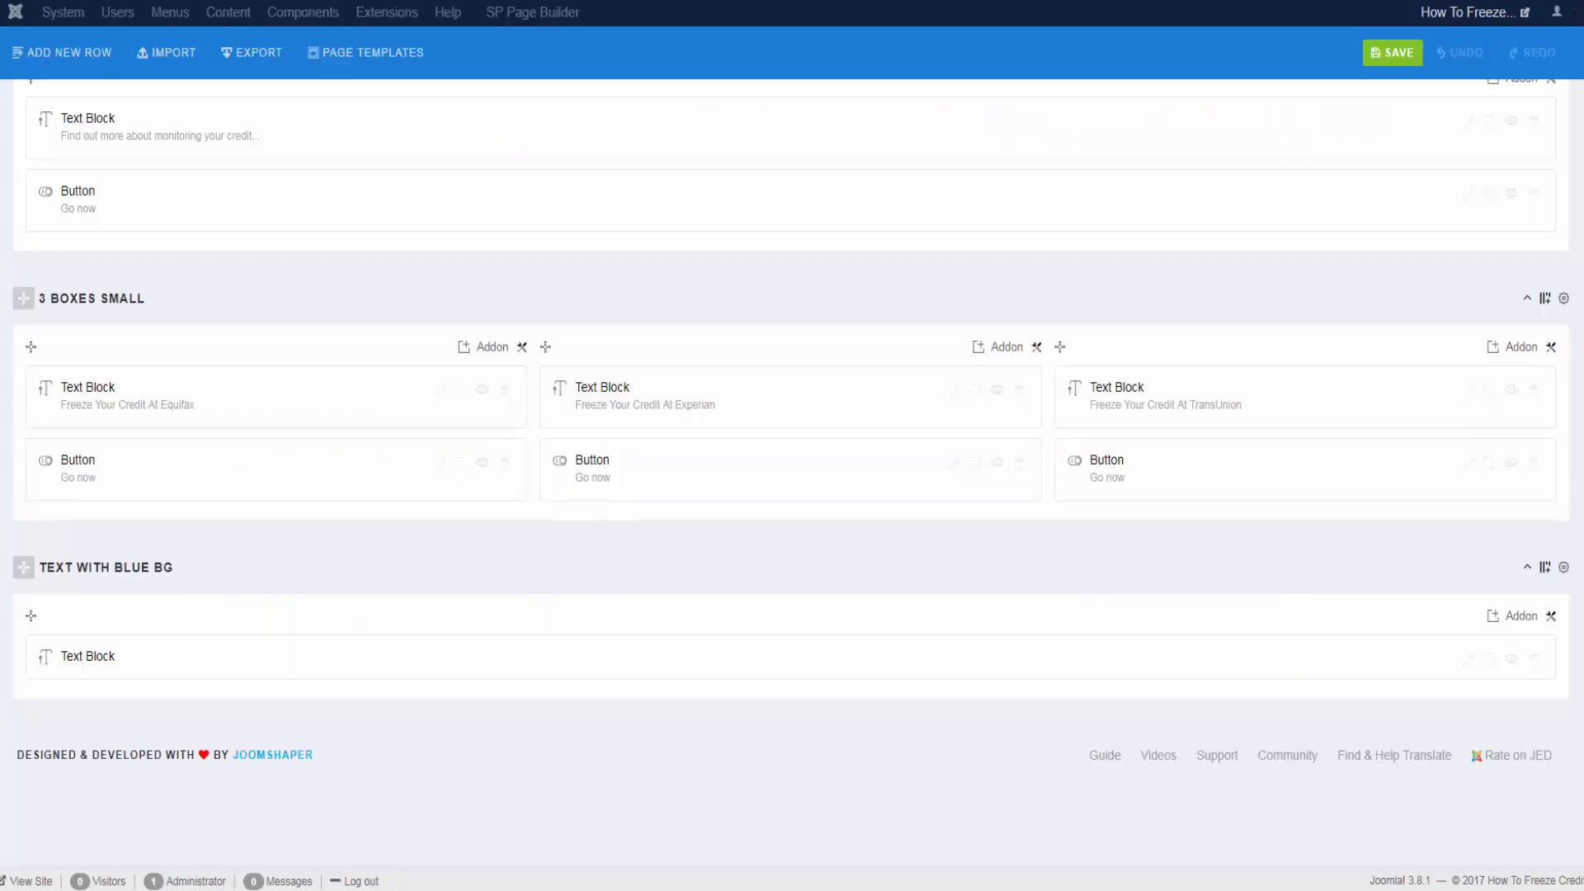
pyautogui.scroll(10, 673, 319)
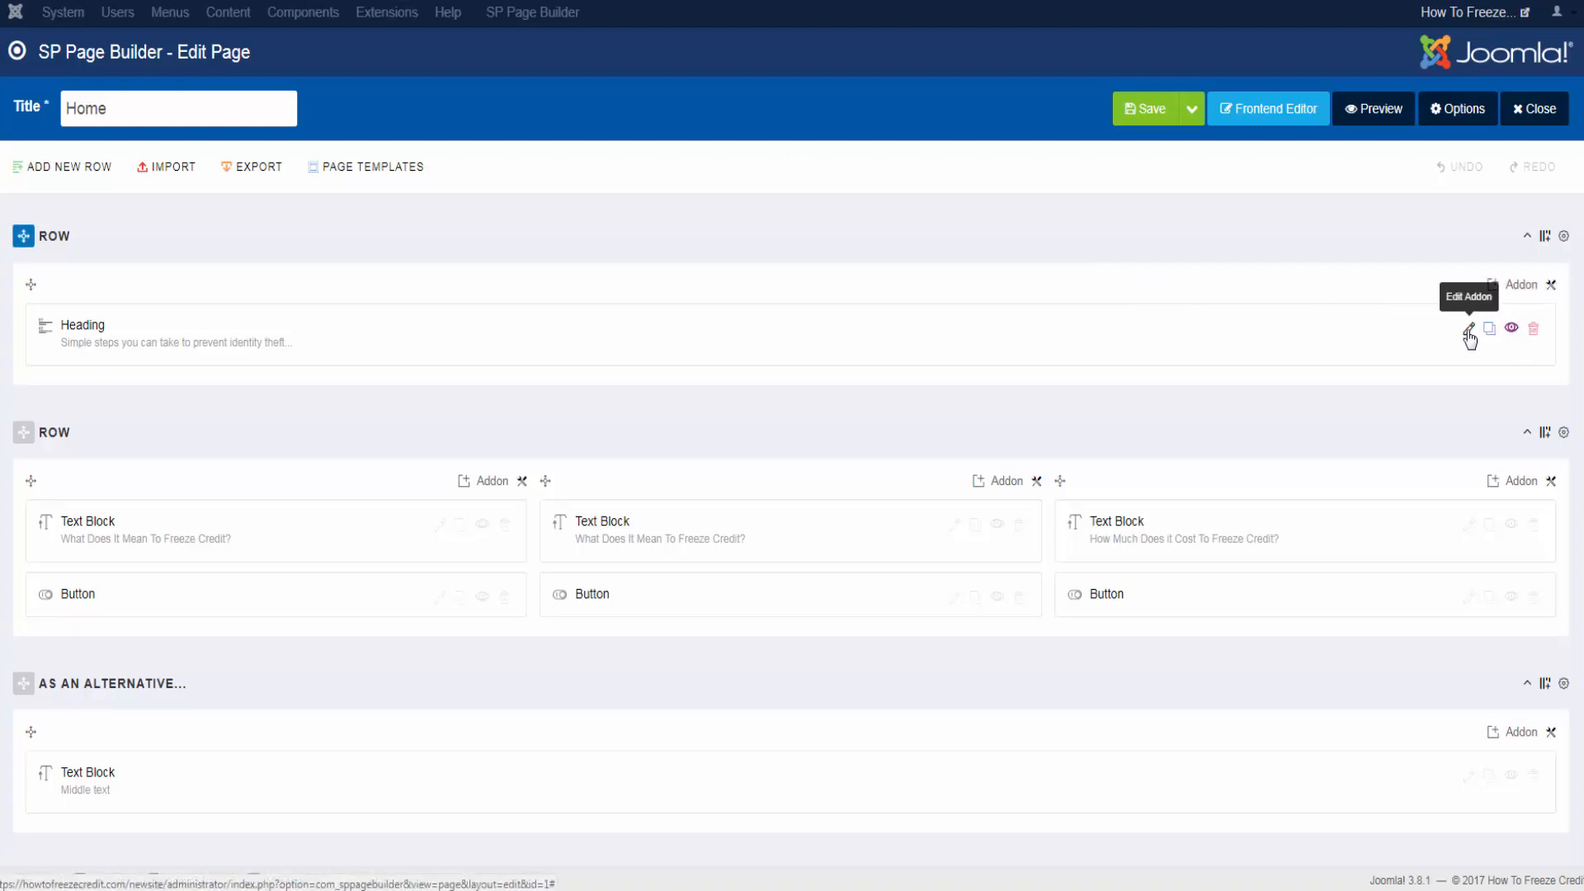
# Step: Review the general settings of the Heading addon in the first row, from admin label to CSS class, and close them without applying
pyautogui.click(1468, 331)
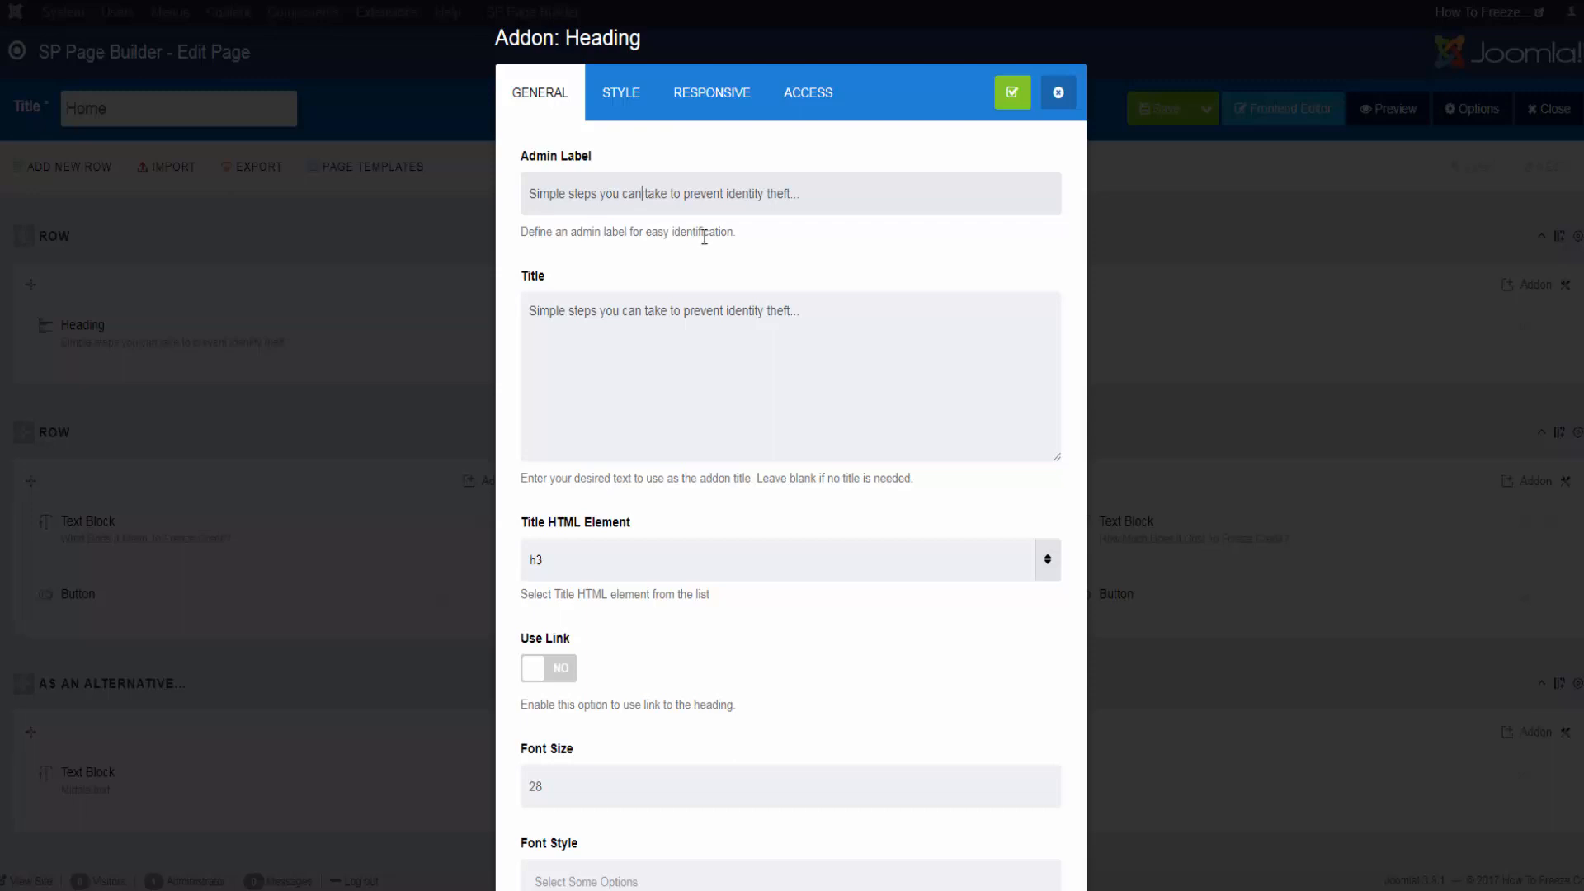
pyautogui.scroll(-1, 707, 235)
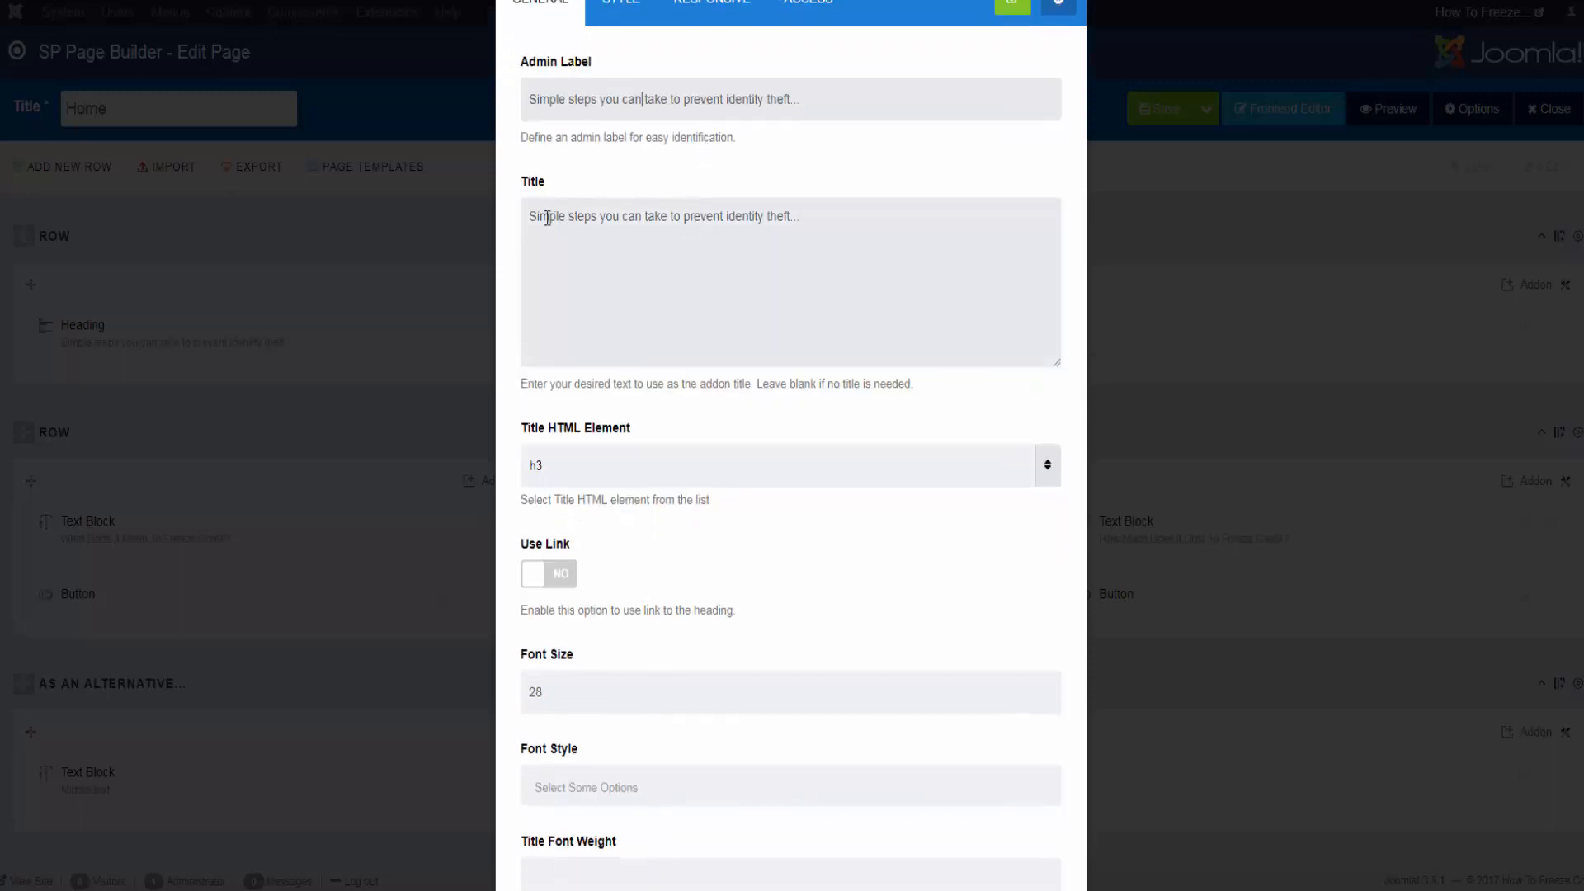
pyautogui.click(547, 218)
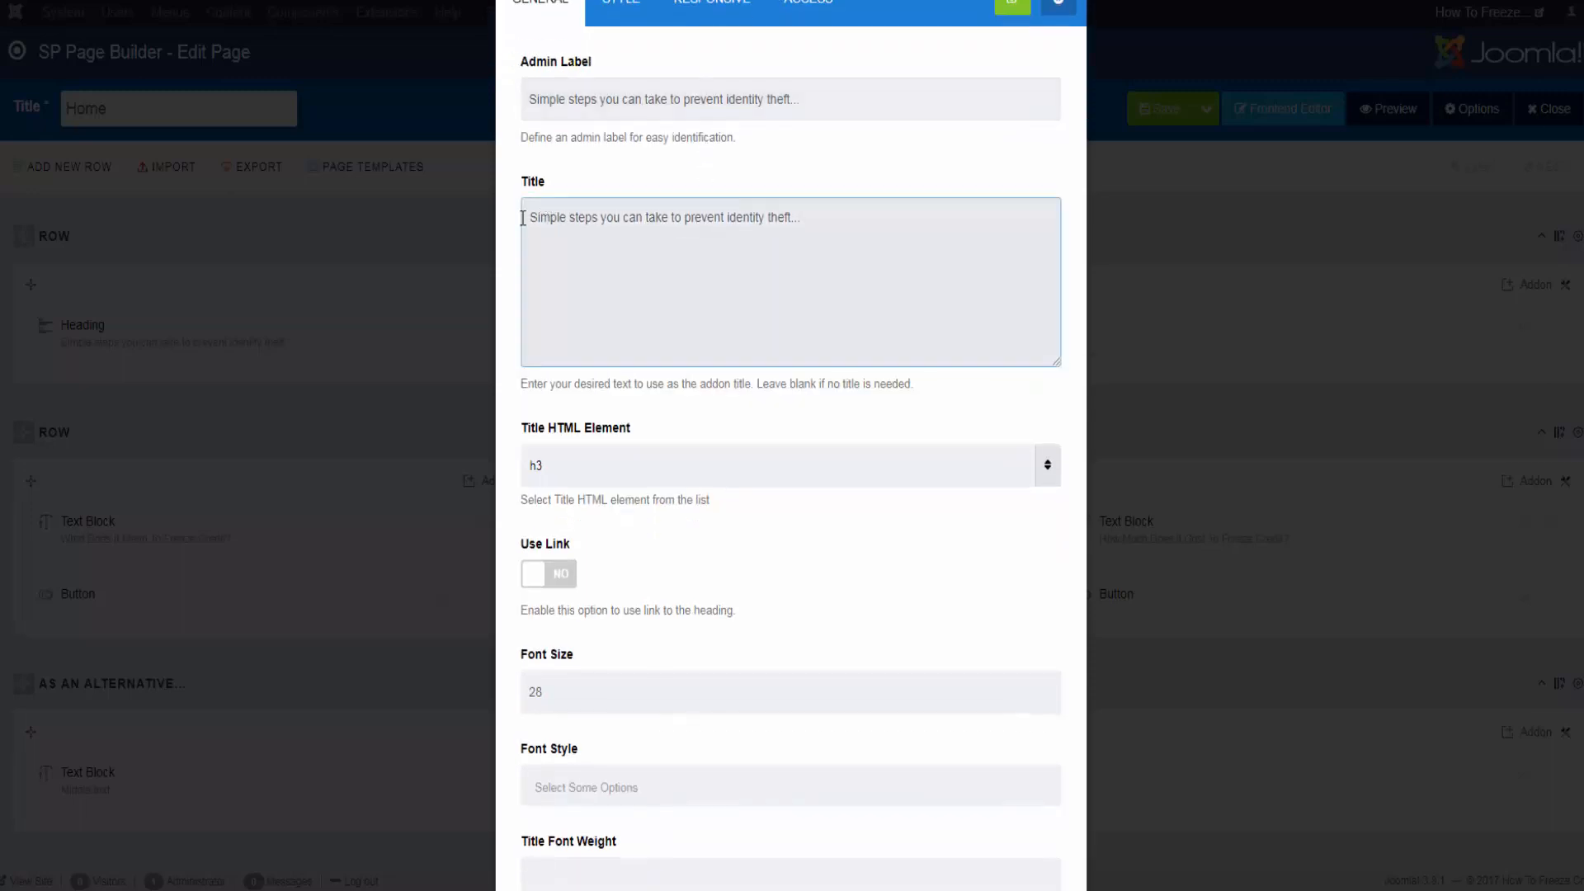
pyautogui.scroll(-9, 854, 225)
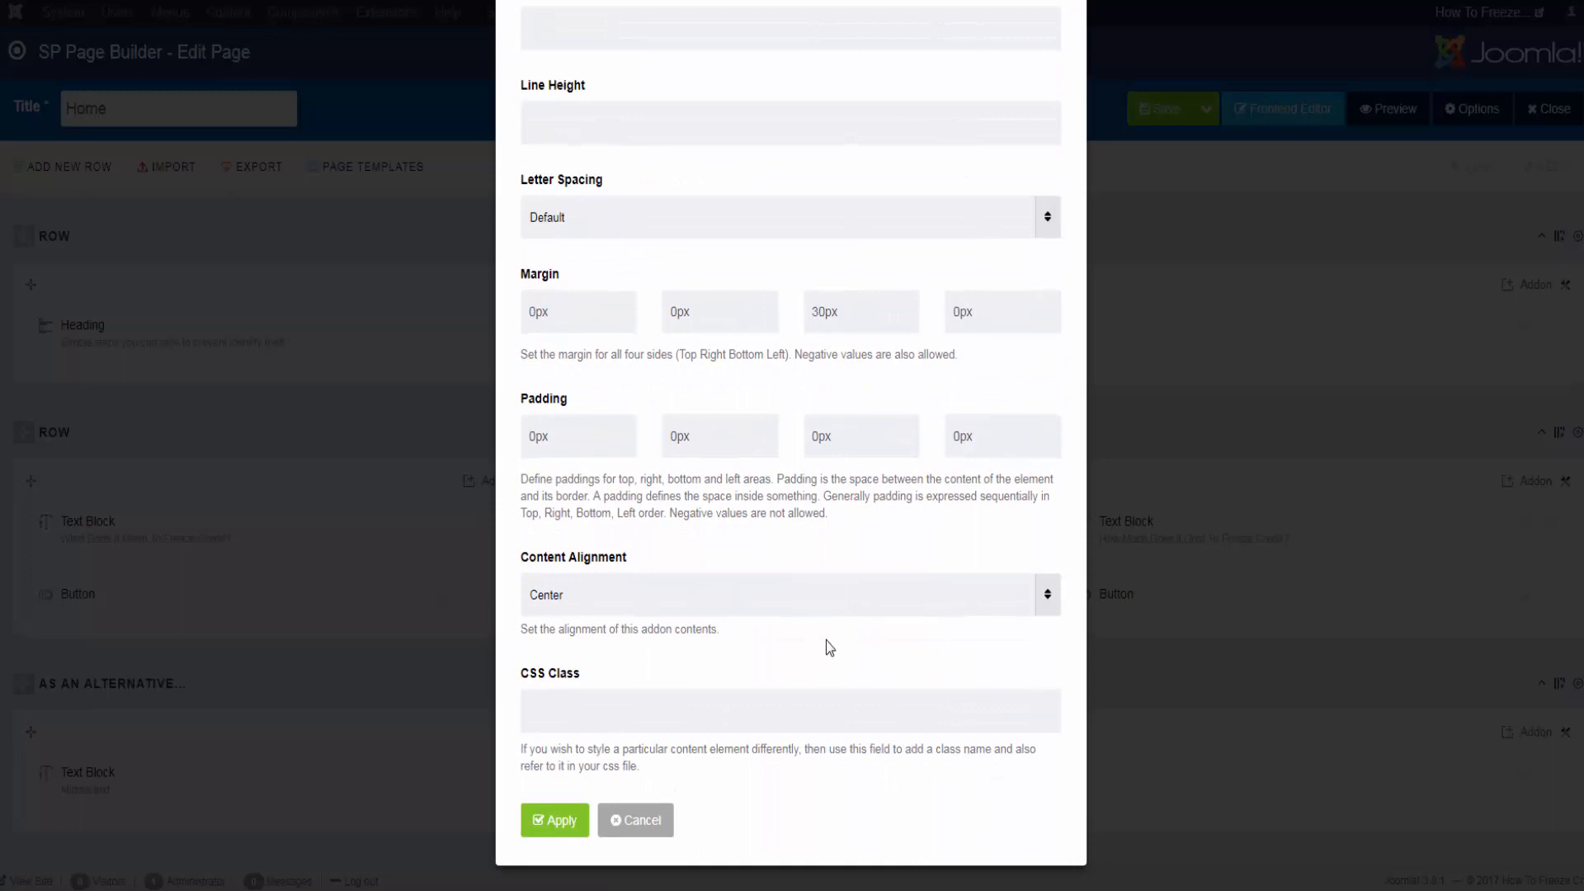
pyautogui.scroll(7, 819, 626)
pyautogui.scroll(2, 818, 618)
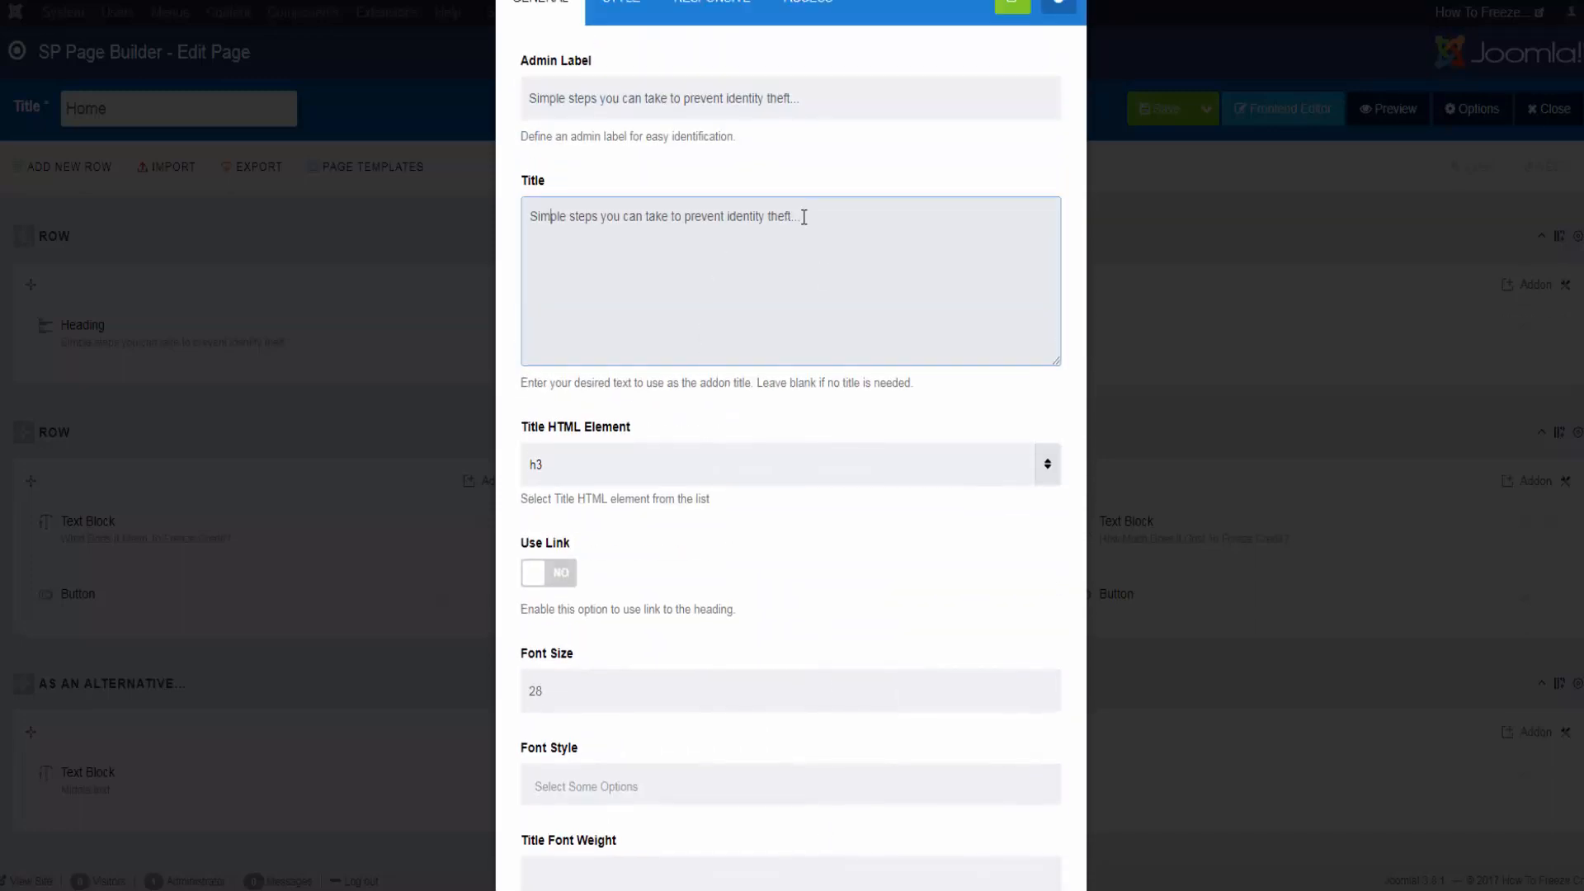
pyautogui.scroll(1, 679, 471)
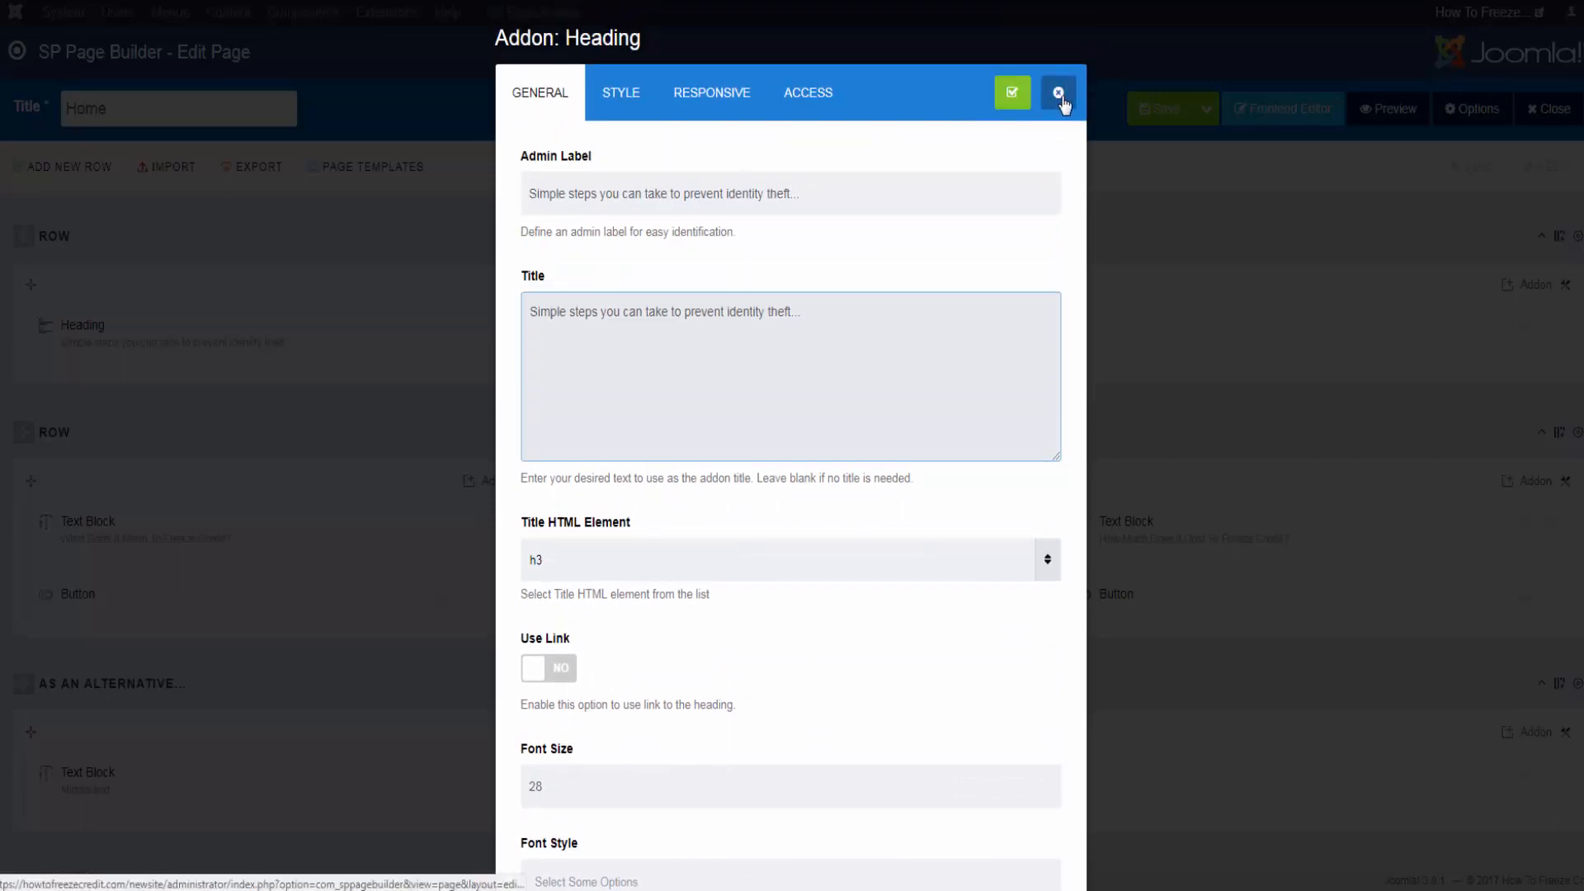
pyautogui.click(1058, 93)
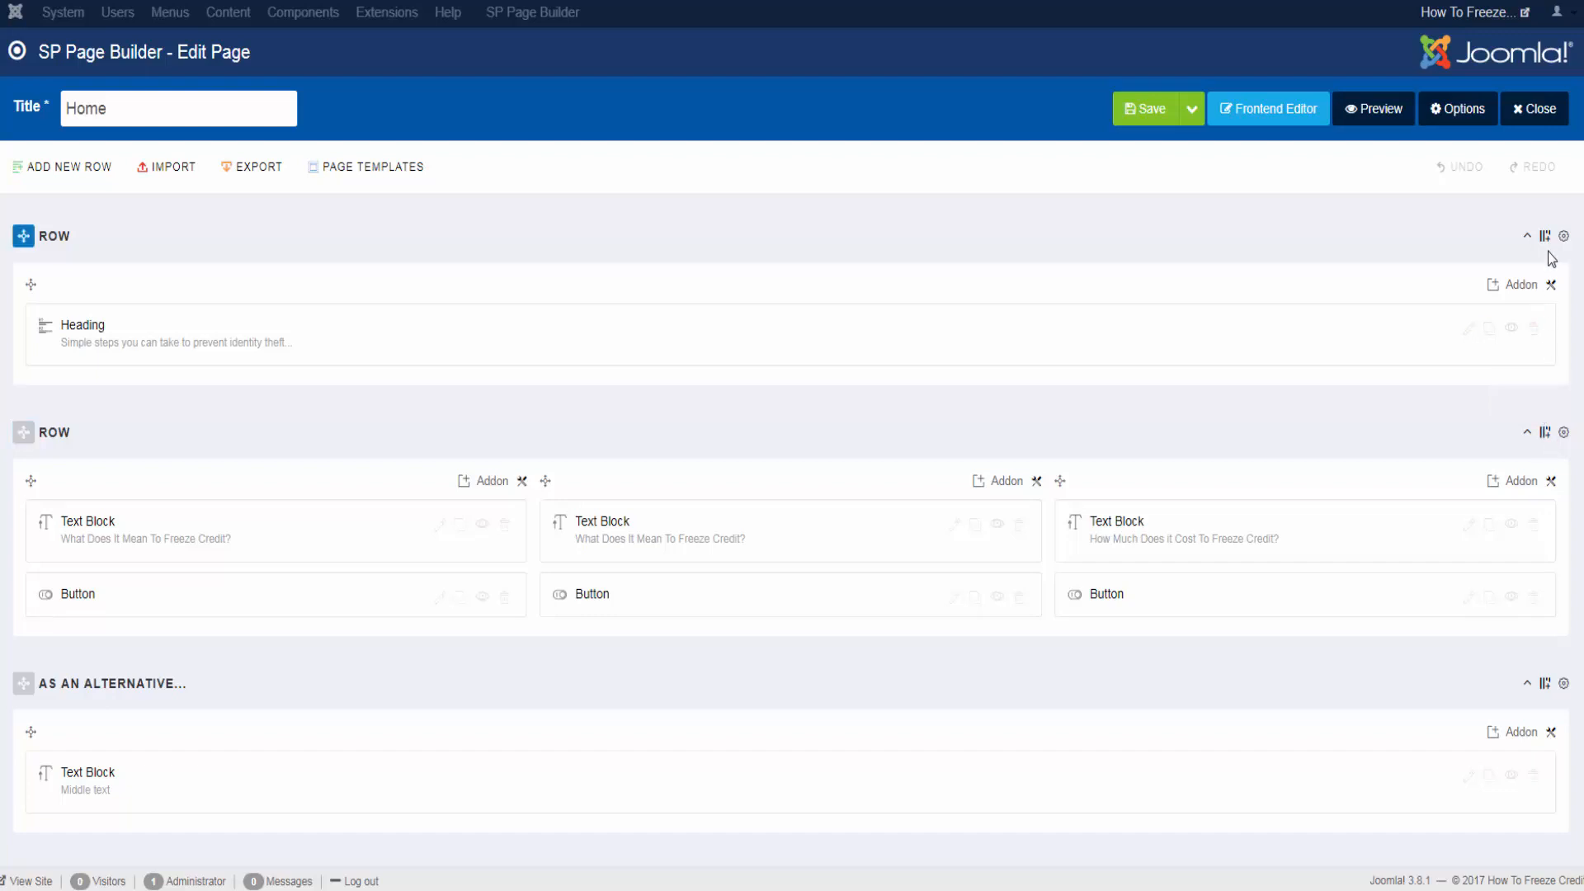
# Step: Examine the column layout options, including the custom layout, for the three-column row and for the heading row
pyautogui.click(1545, 433)
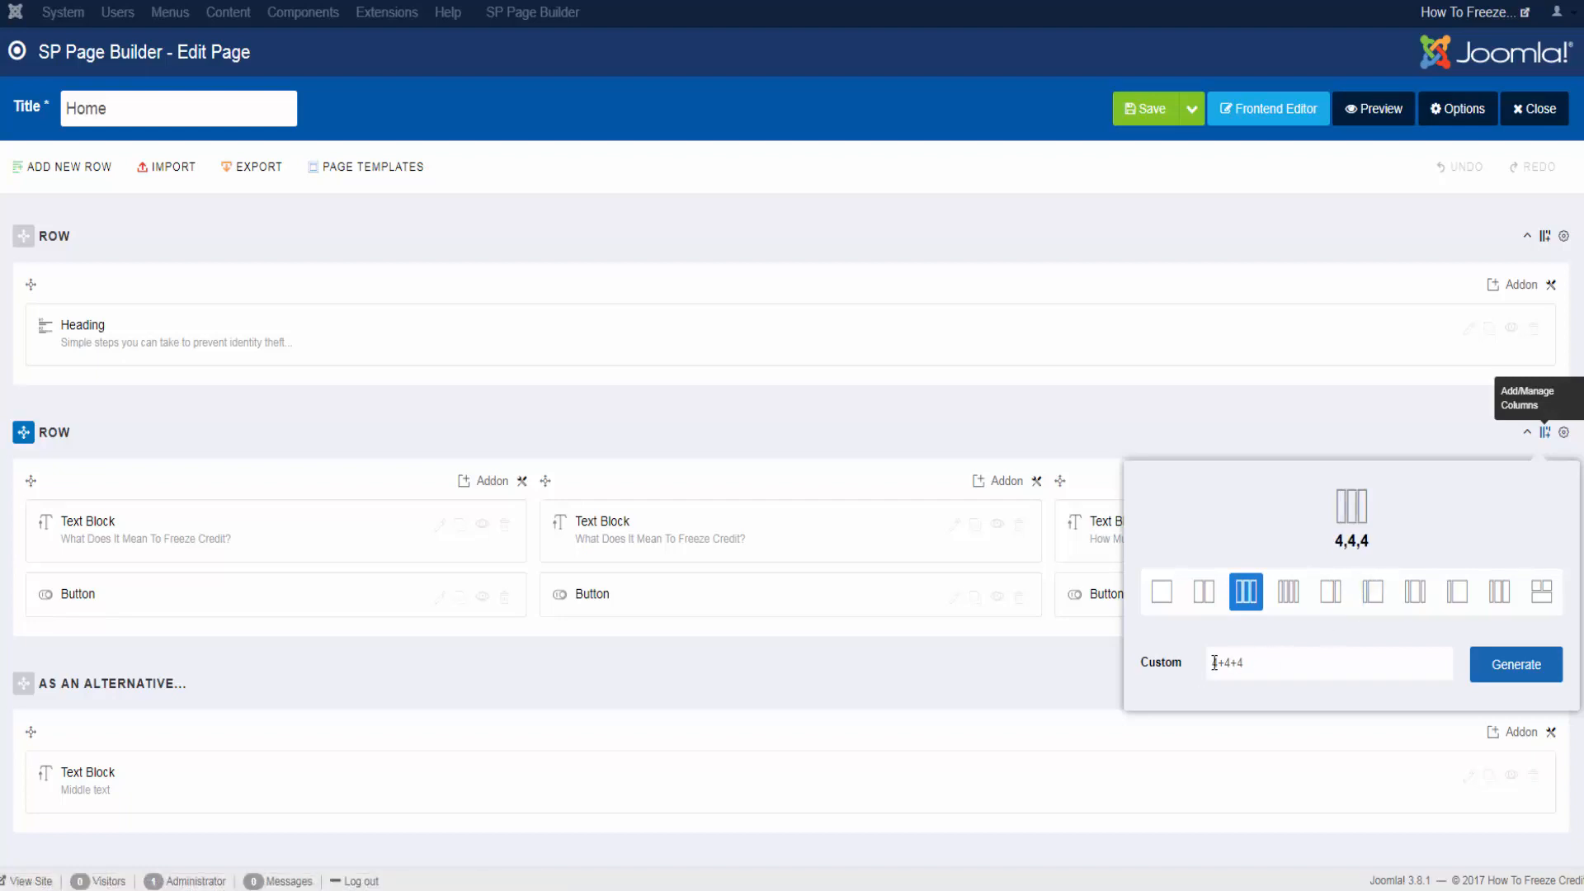
pyautogui.moveTo(1213, 662); pyautogui.dragTo(1249, 660)
pyautogui.click(1250, 660)
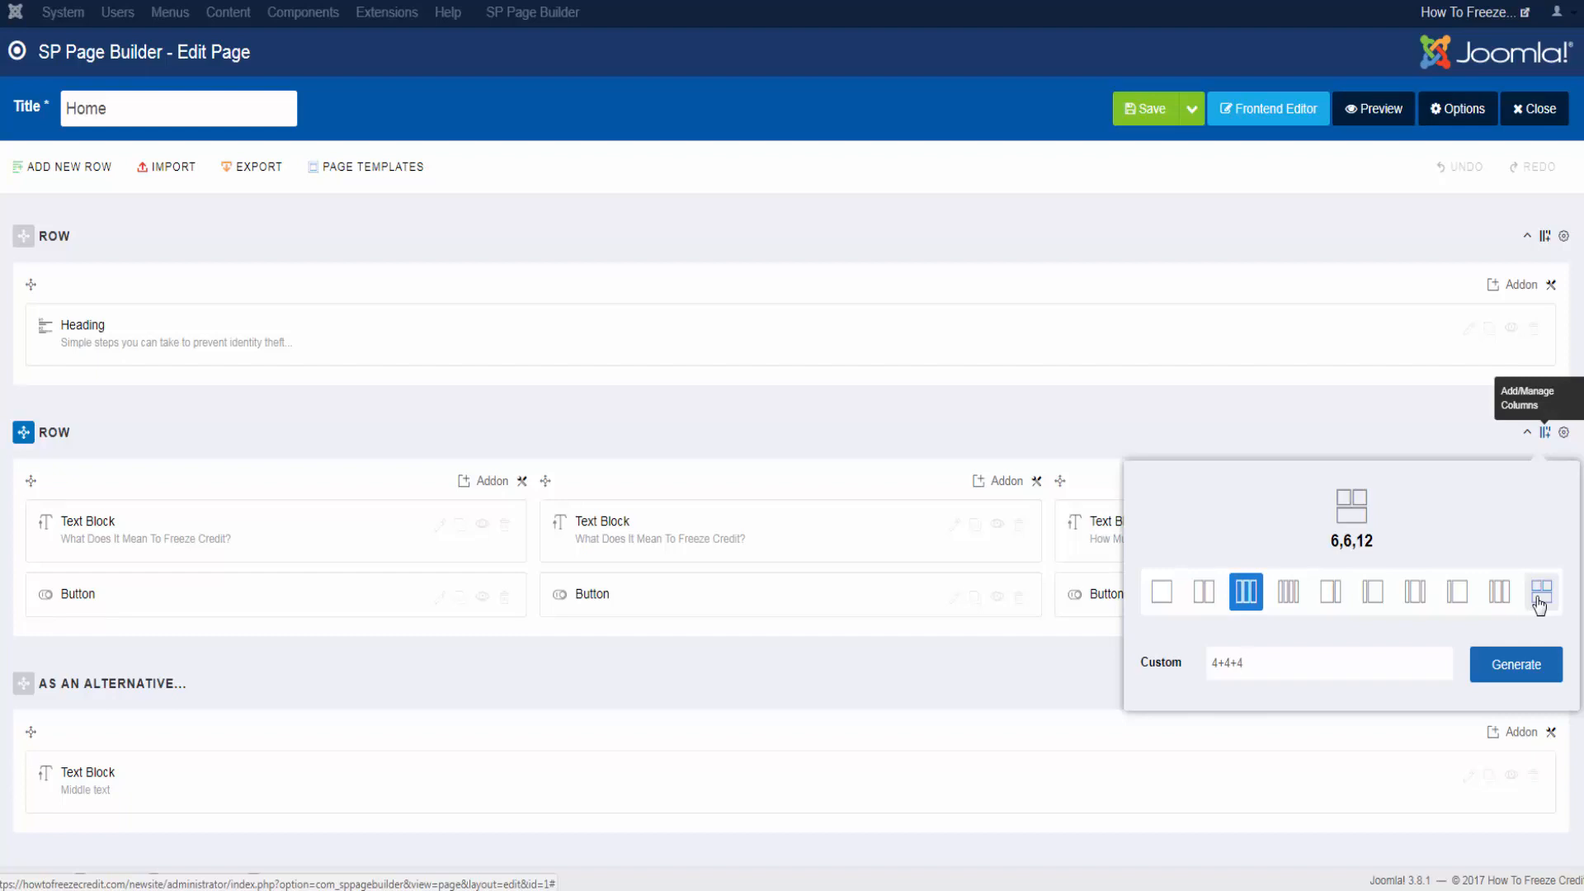
pyautogui.click(1375, 416)
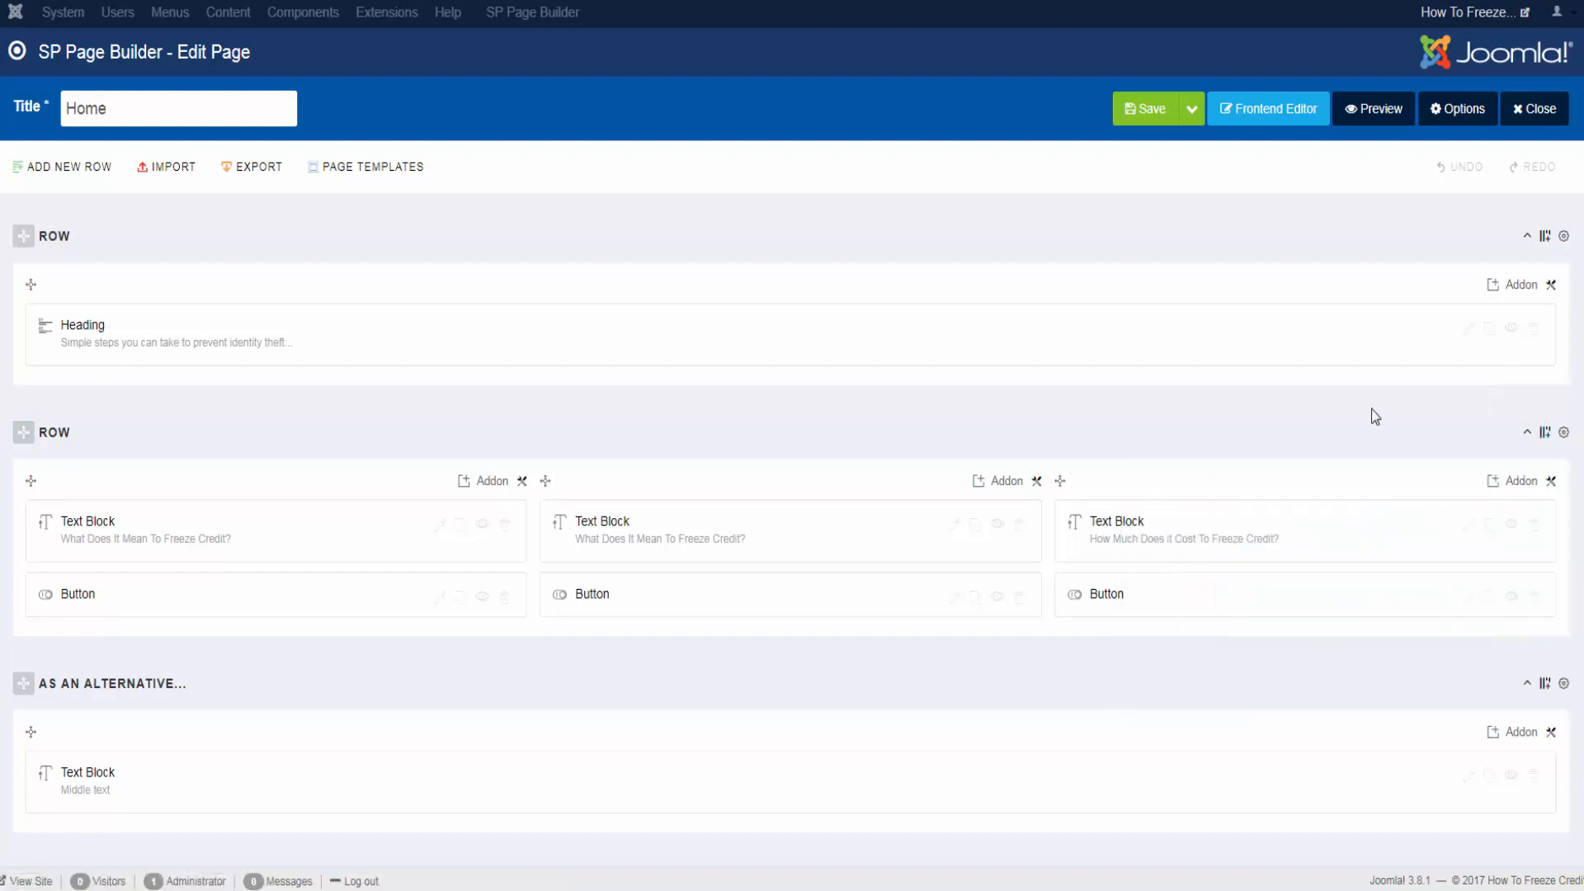
pyautogui.click(1545, 237)
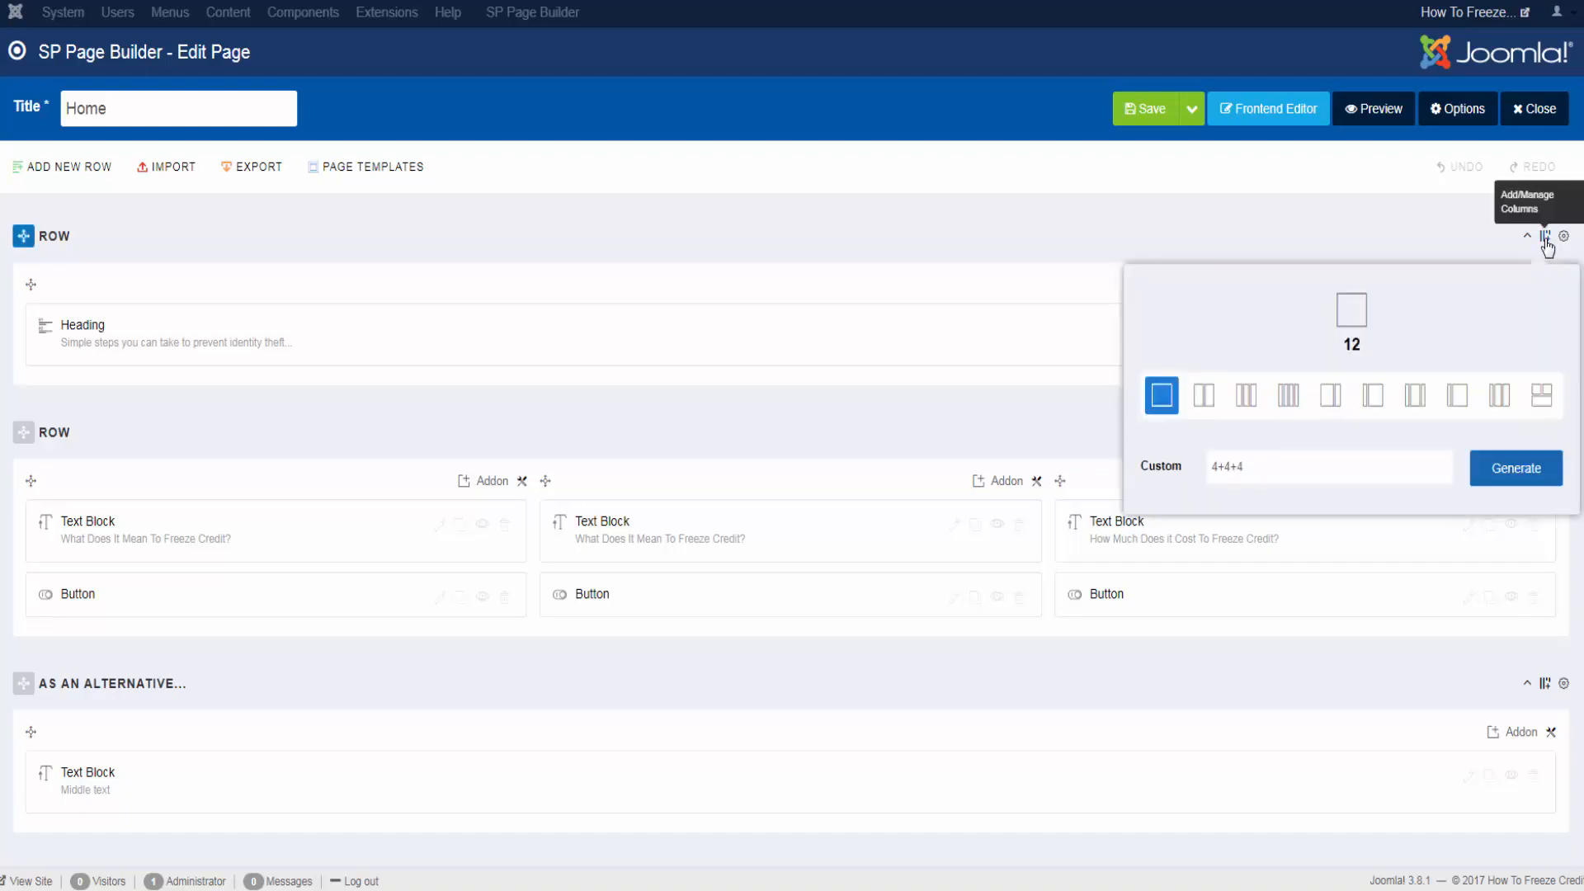
pyautogui.click(1430, 231)
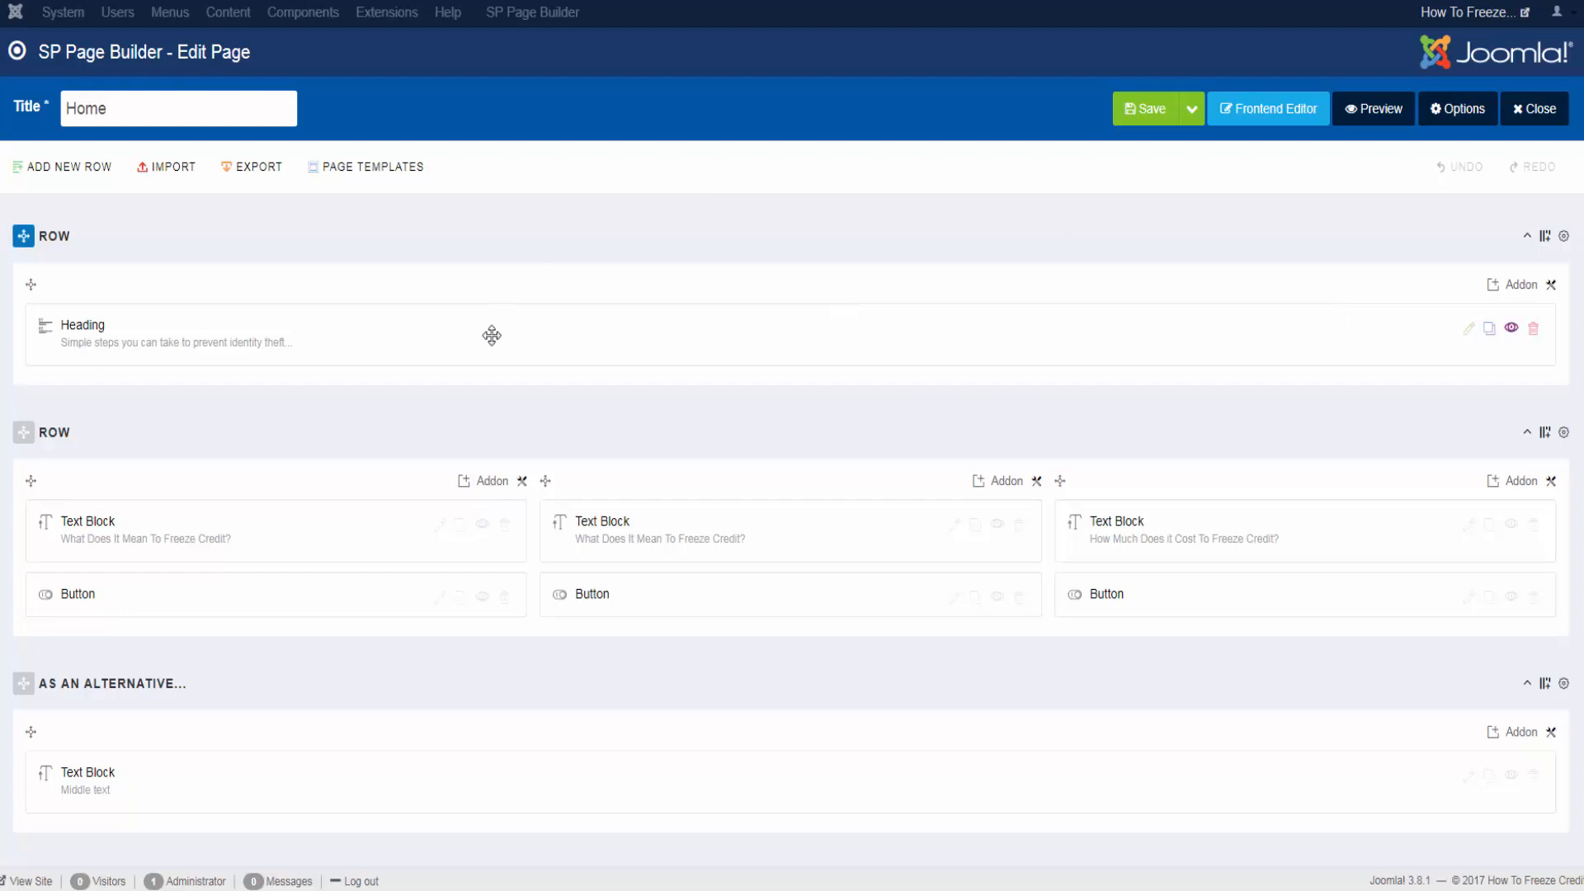
# Step: Try moving the middle column's text block into the first column and back in the second row, and close the page without saving
pyautogui.scroll(-1, 989, 650)
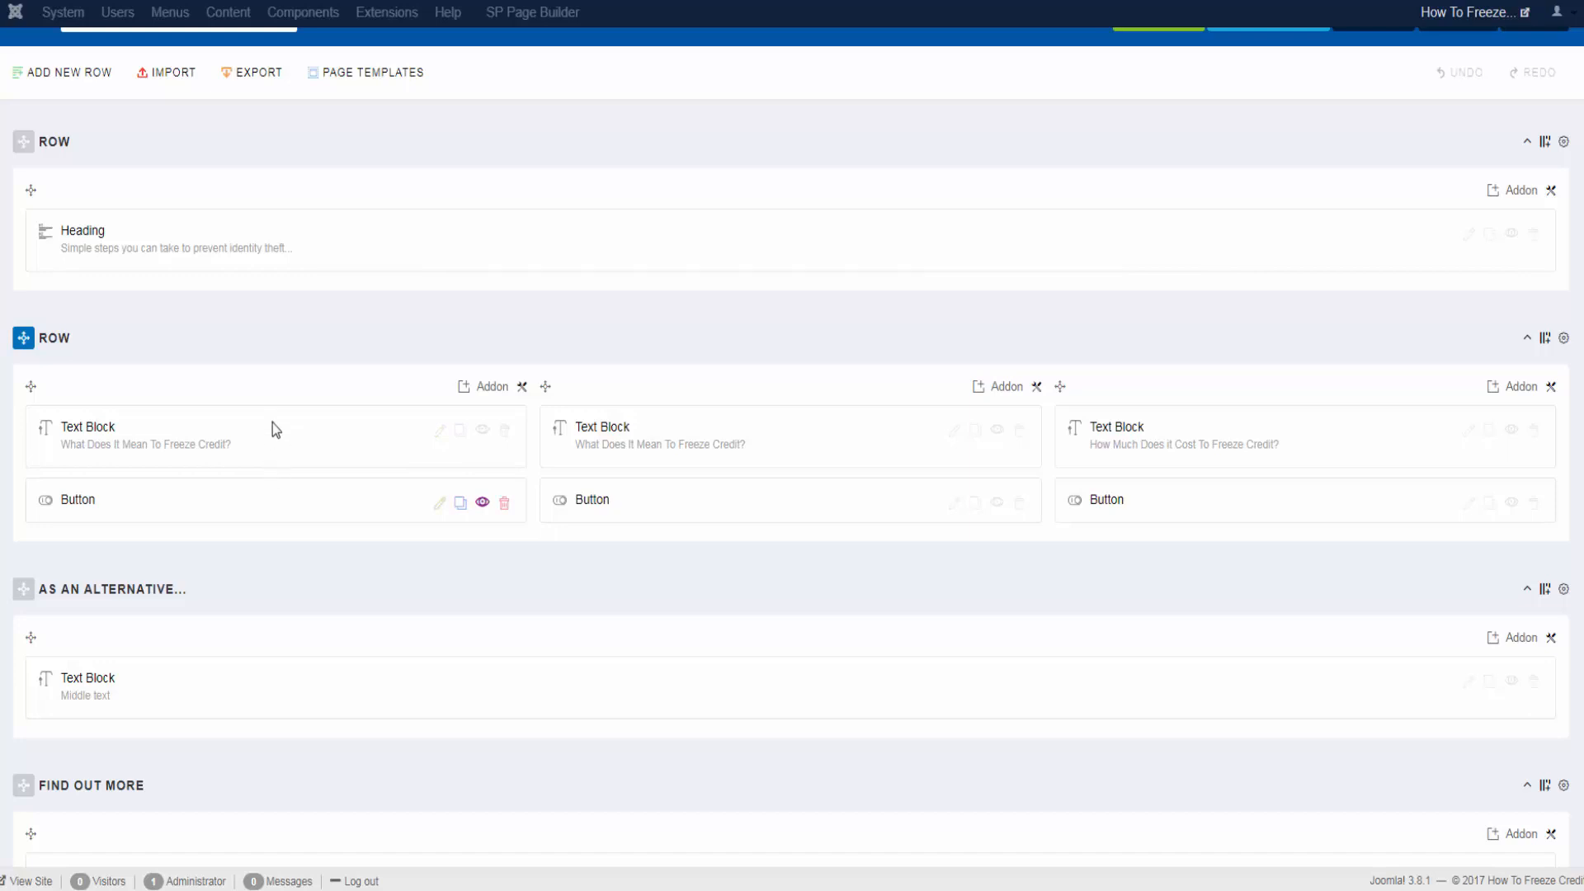
pyautogui.moveTo(235, 499); pyautogui.dragTo(110, 513)
pyautogui.moveTo(764, 437); pyautogui.dragTo(270, 444)
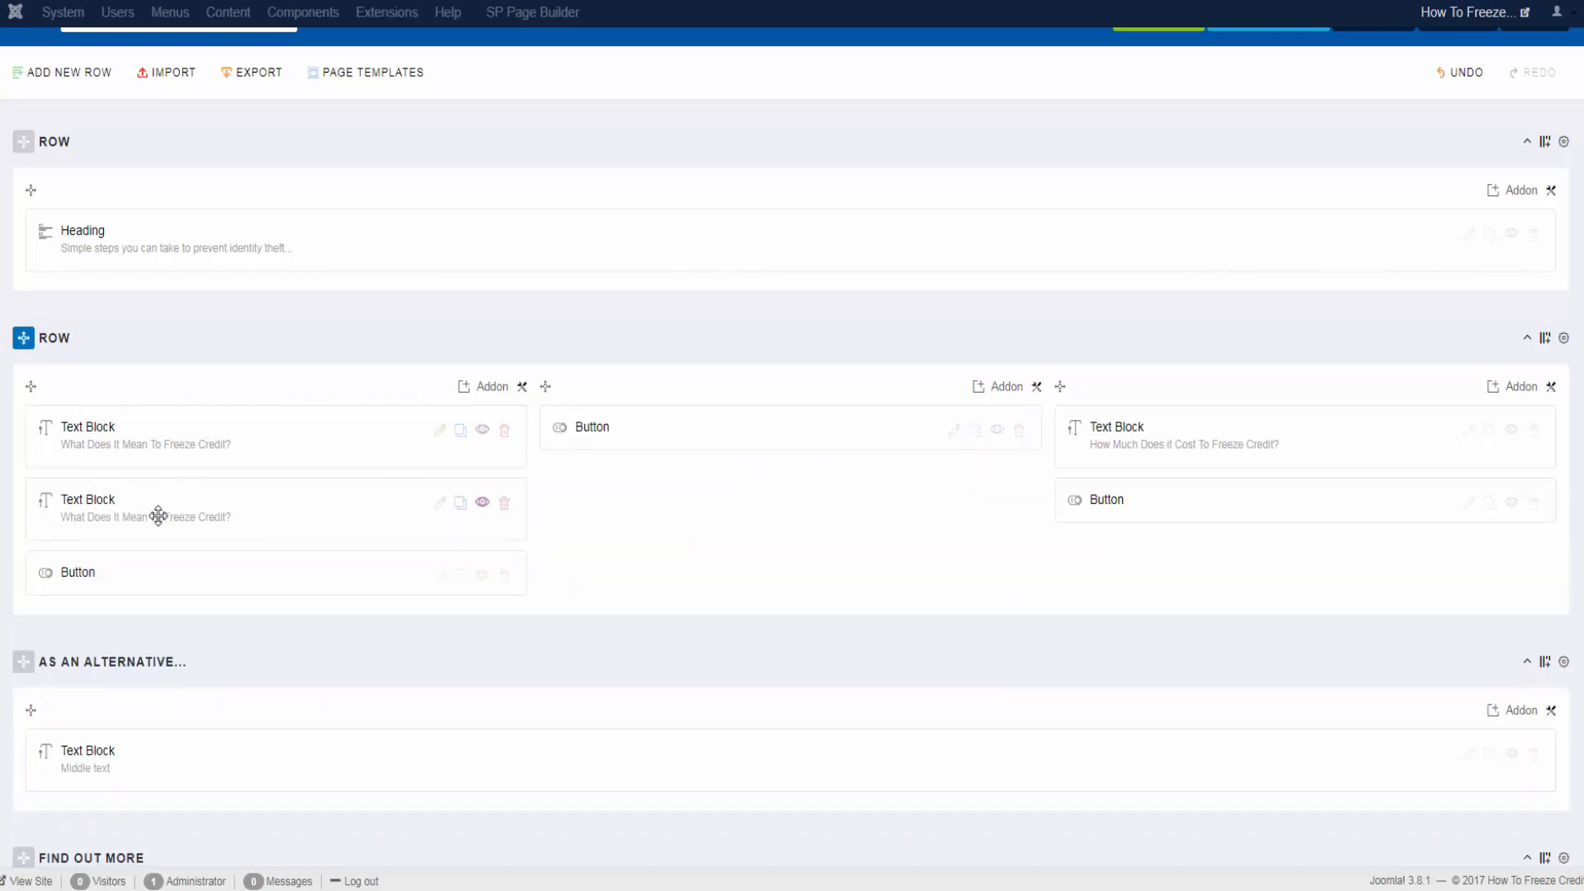
pyautogui.moveTo(156, 513); pyautogui.dragTo(764, 429)
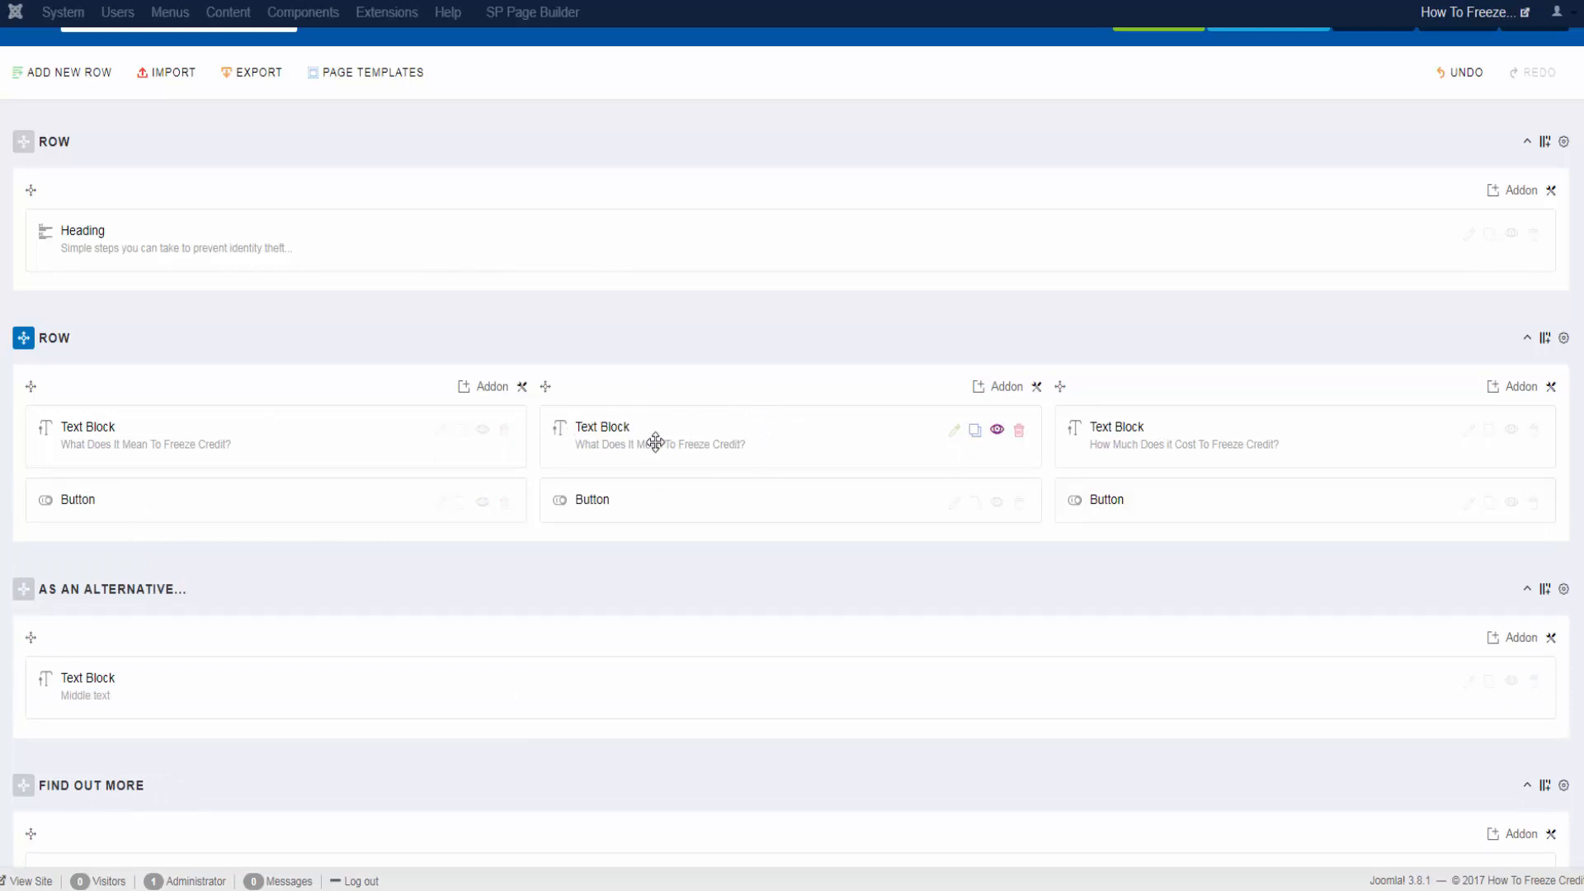
pyautogui.moveTo(656, 443); pyautogui.dragTo(247, 435)
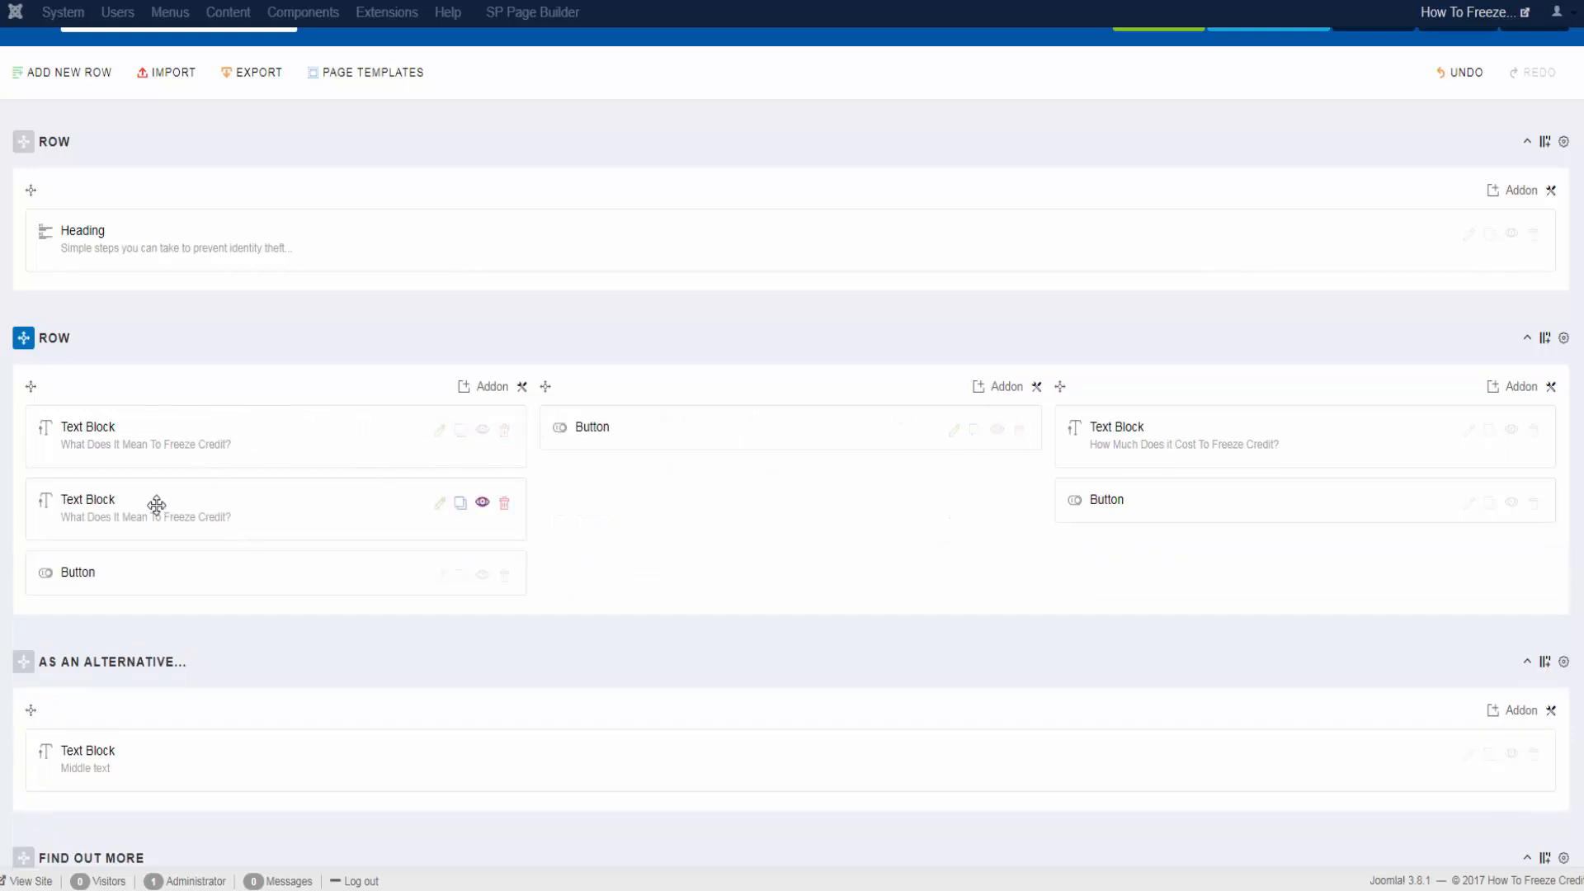
pyautogui.moveTo(157, 504); pyautogui.dragTo(703, 417)
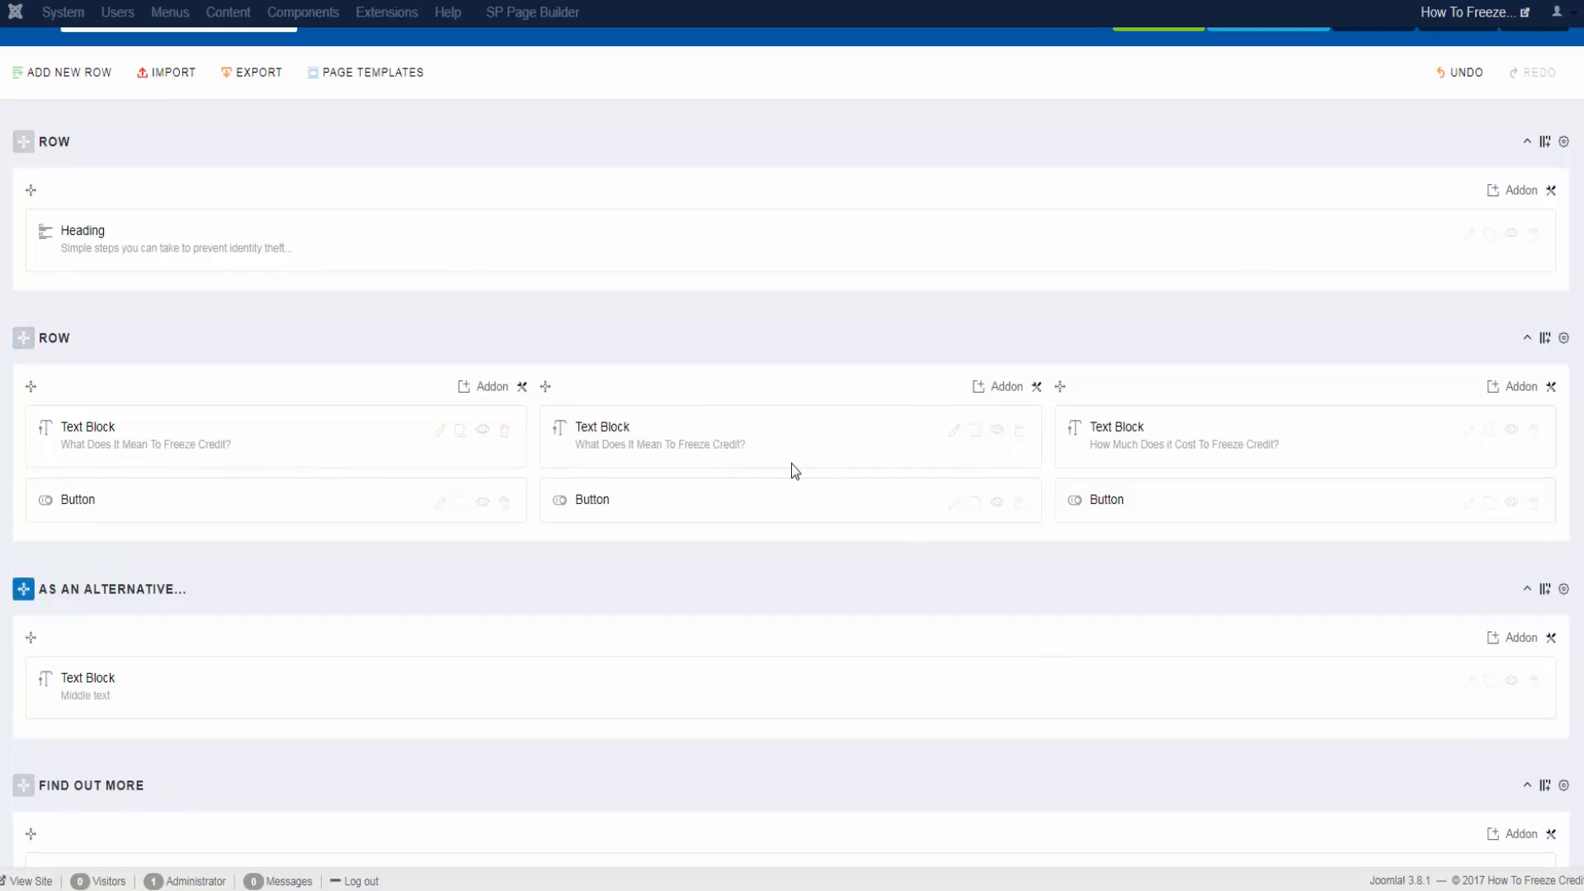
pyautogui.scroll(2, 845, 483)
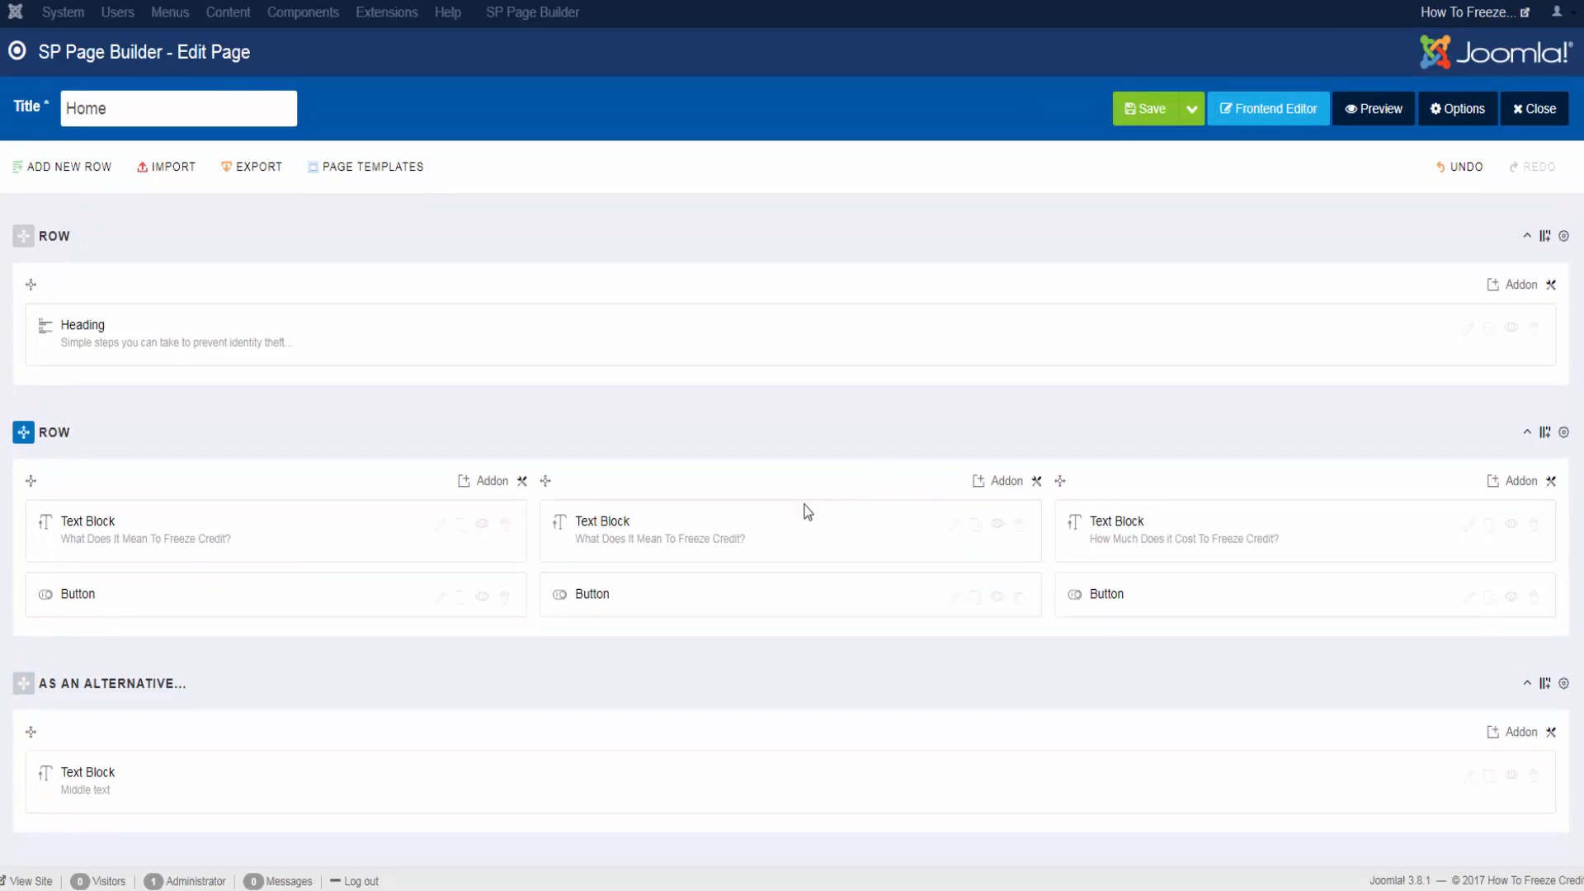
pyautogui.click(1551, 126)
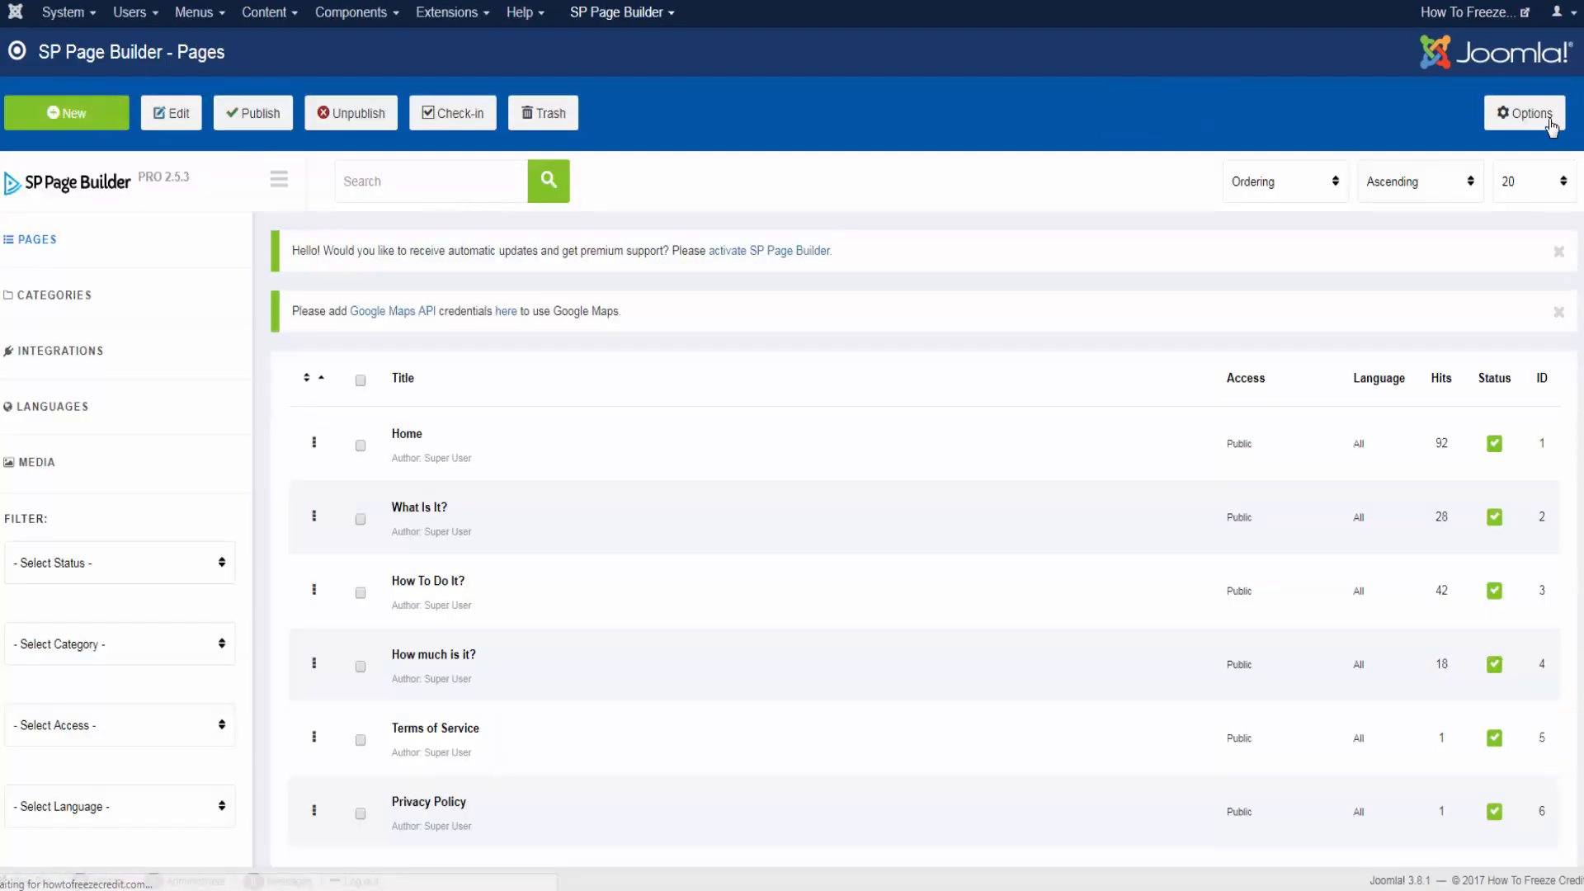
# Step: Reopen the Home page for editing and clear the text selection on the live page
pyautogui.click(419, 438)
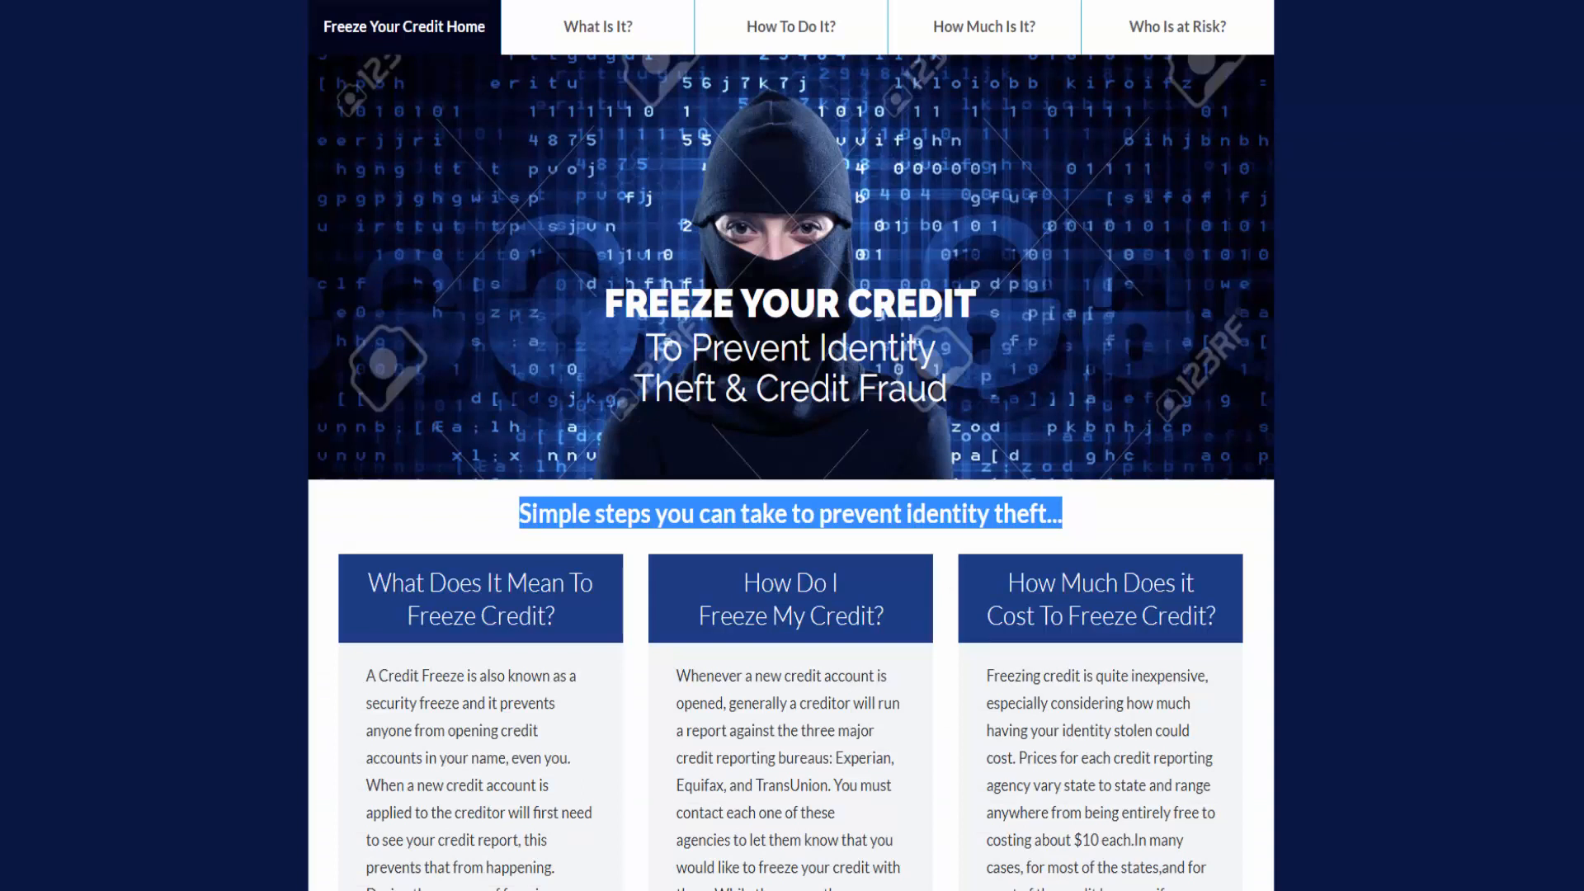
pyautogui.click(152, 510)
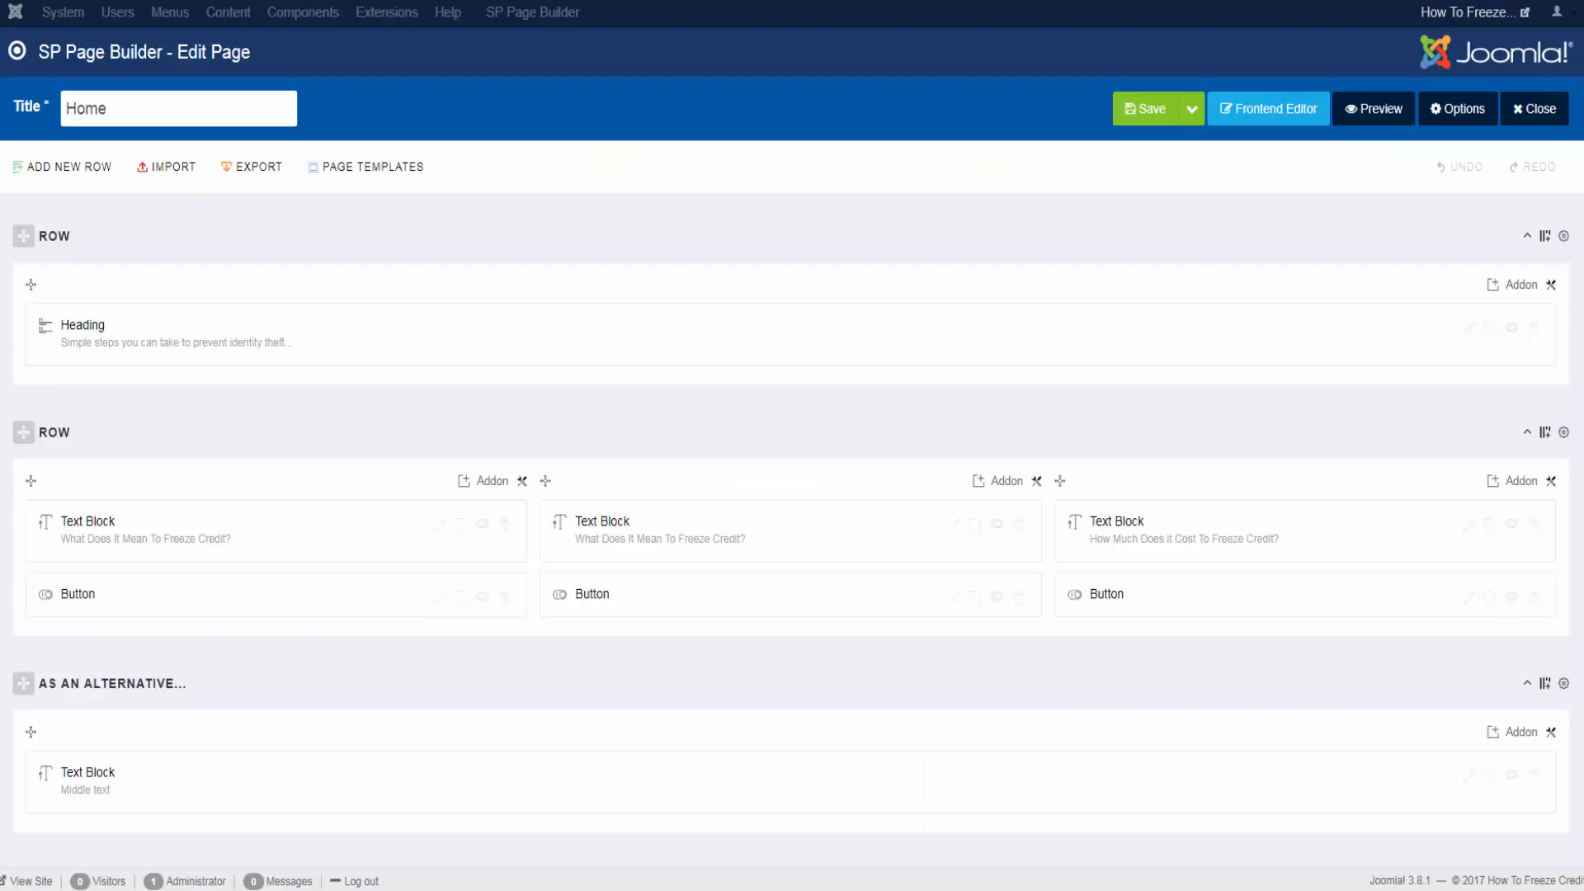
pyautogui.scroll(-5, 843, 449)
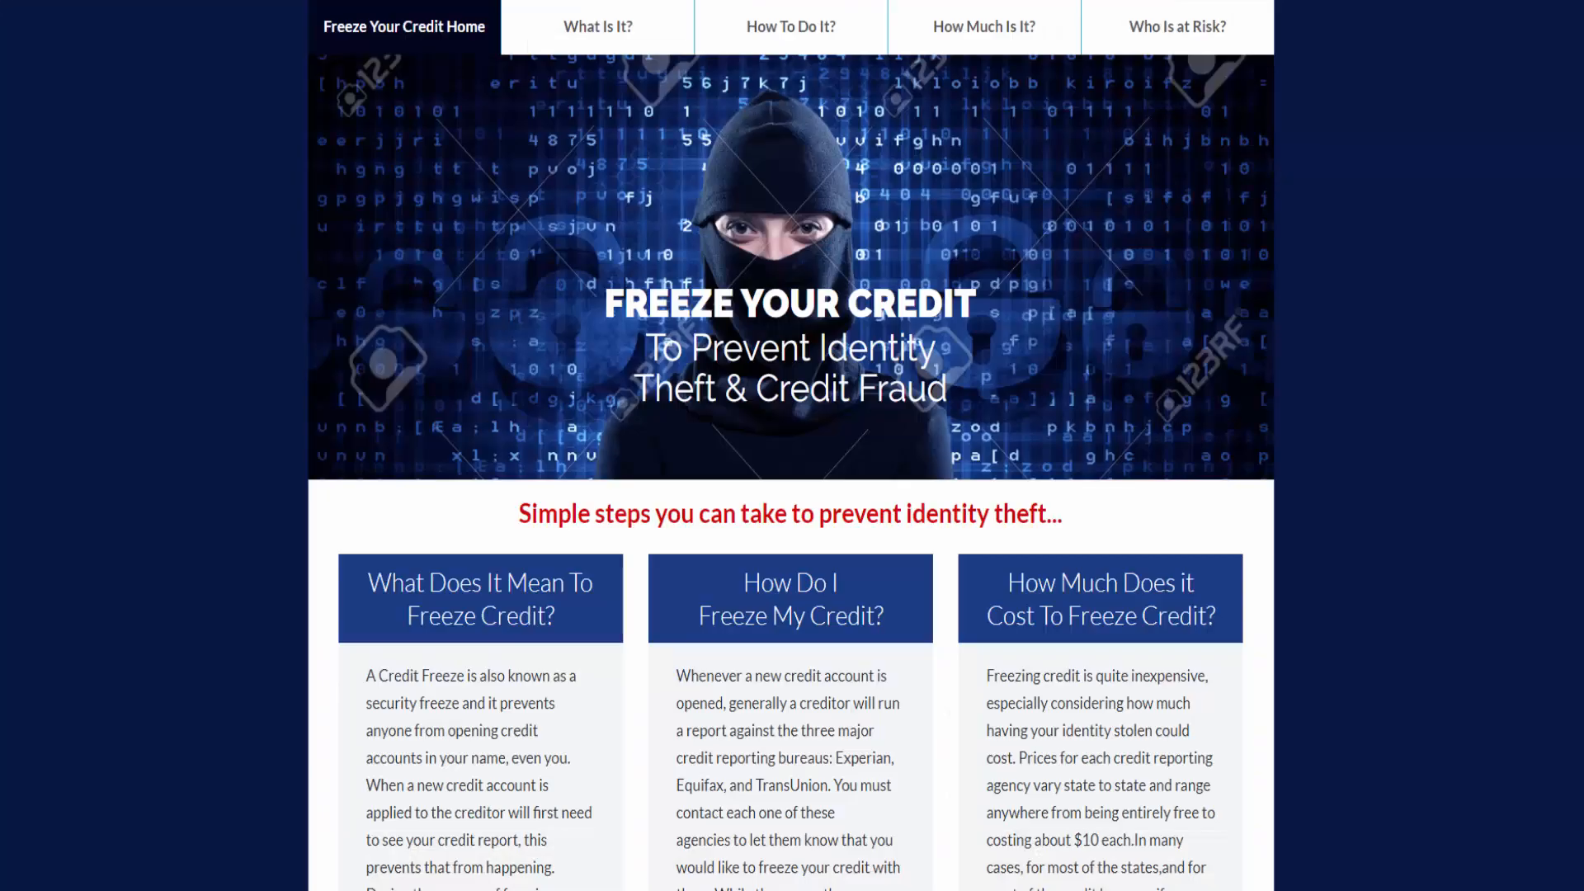
# Step: Compare the alternative credit monitoring text on the live page with its text block in the As An Alternative row, and close the addon without applying
pyautogui.scroll(-9, 716, 592)
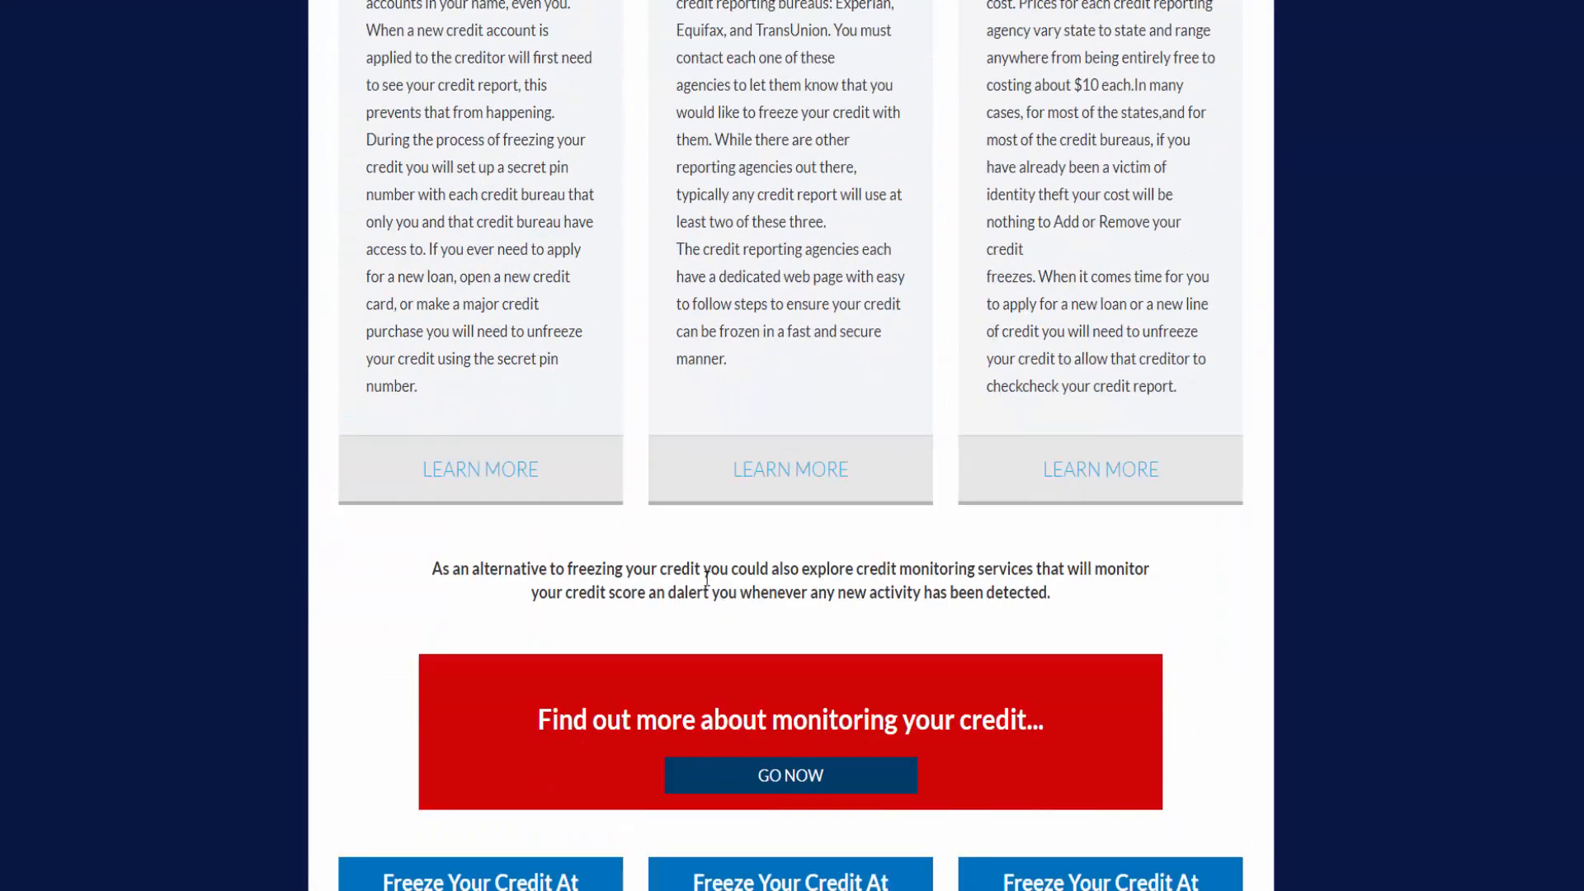
pyautogui.moveTo(705, 573); pyautogui.dragTo(834, 593)
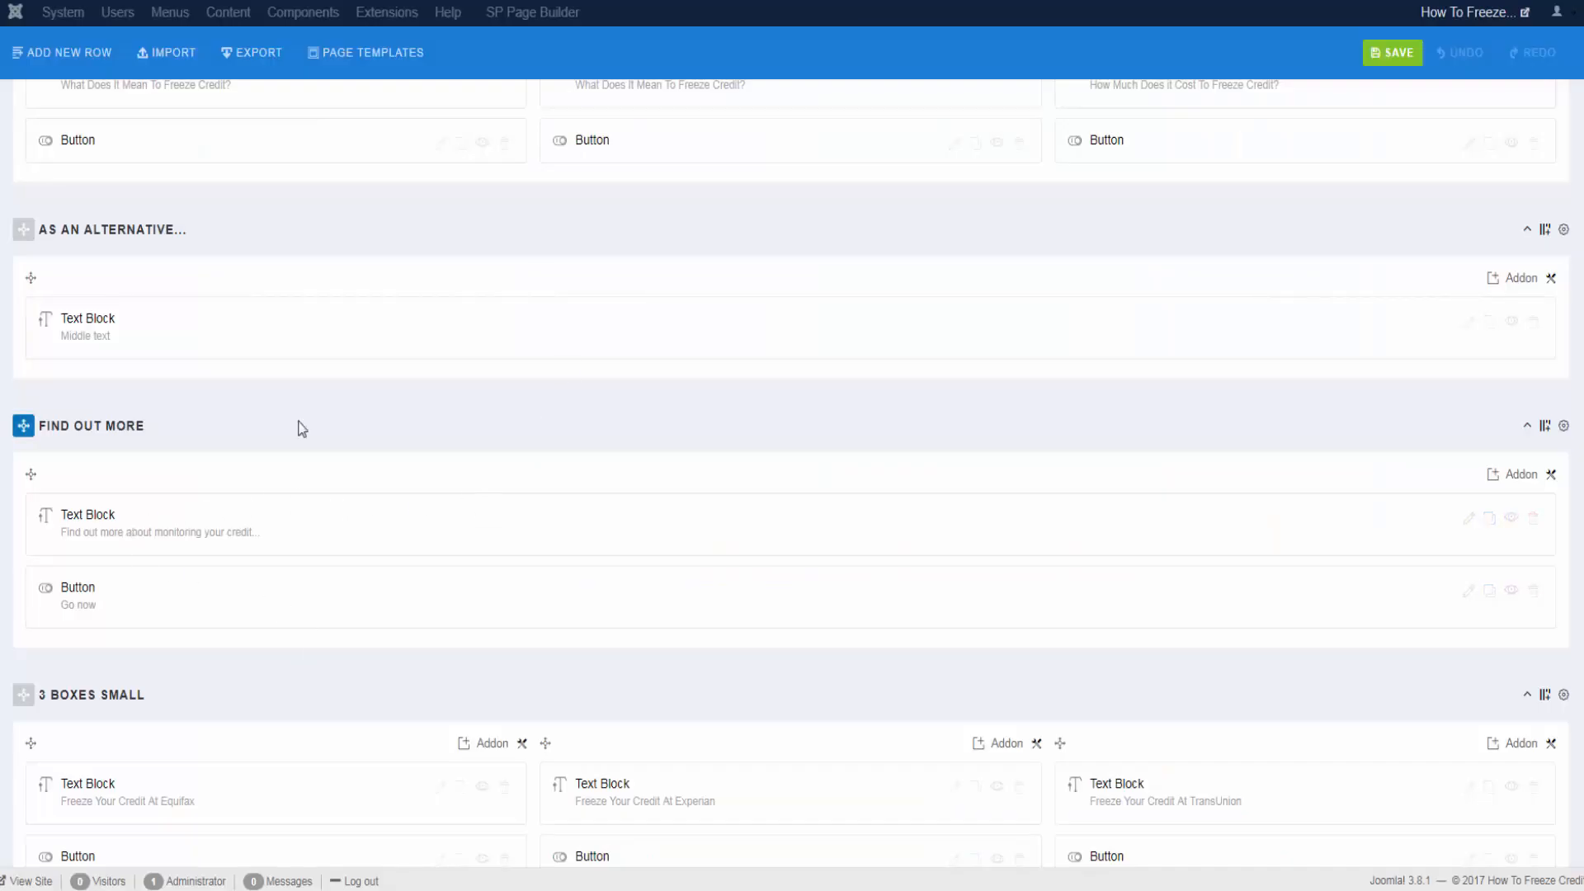
pyautogui.click(1469, 328)
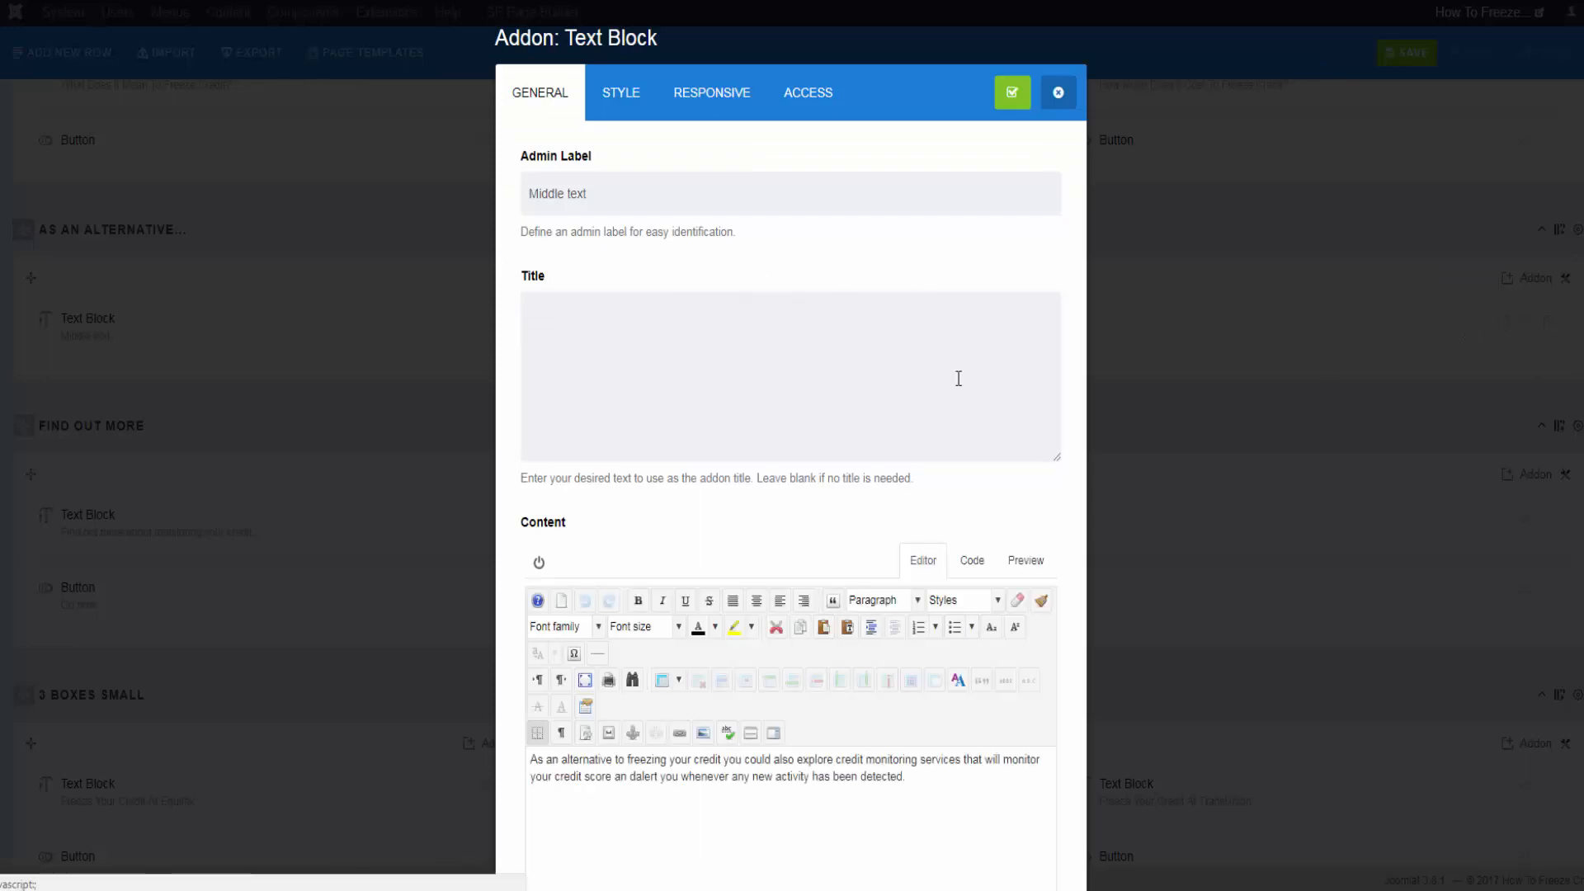
pyautogui.click(1059, 92)
pyautogui.scroll(5, 1201, 442)
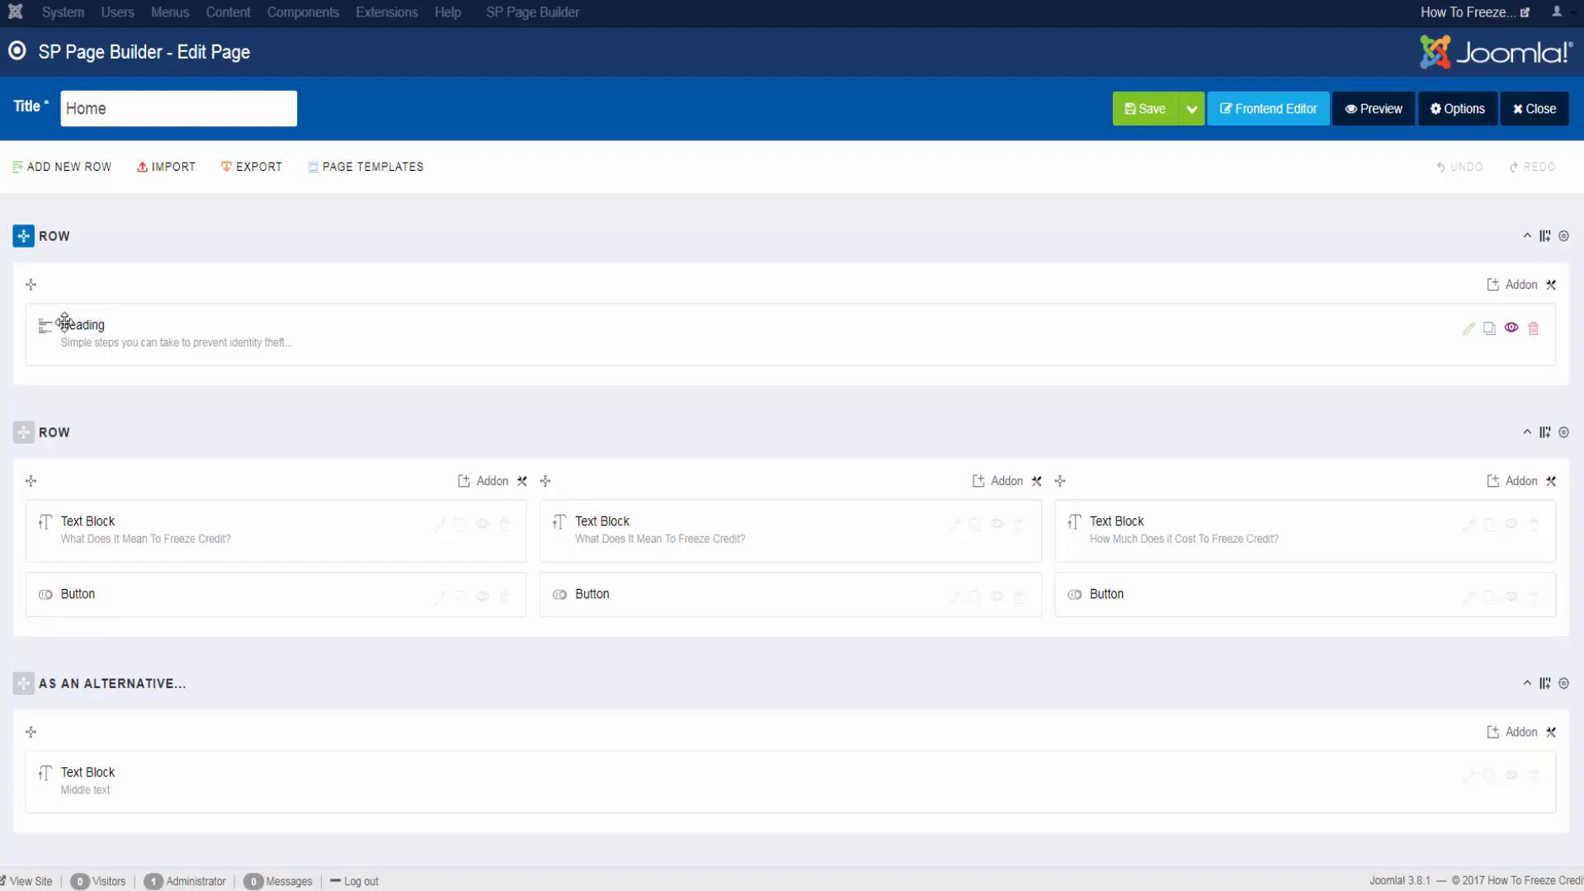
# Step: Examine the title and HTML element settings of the Heading addon in the first row, and close them without applying
pyautogui.scroll(-1, 231, 593)
pyautogui.scroll(-3, 233, 593)
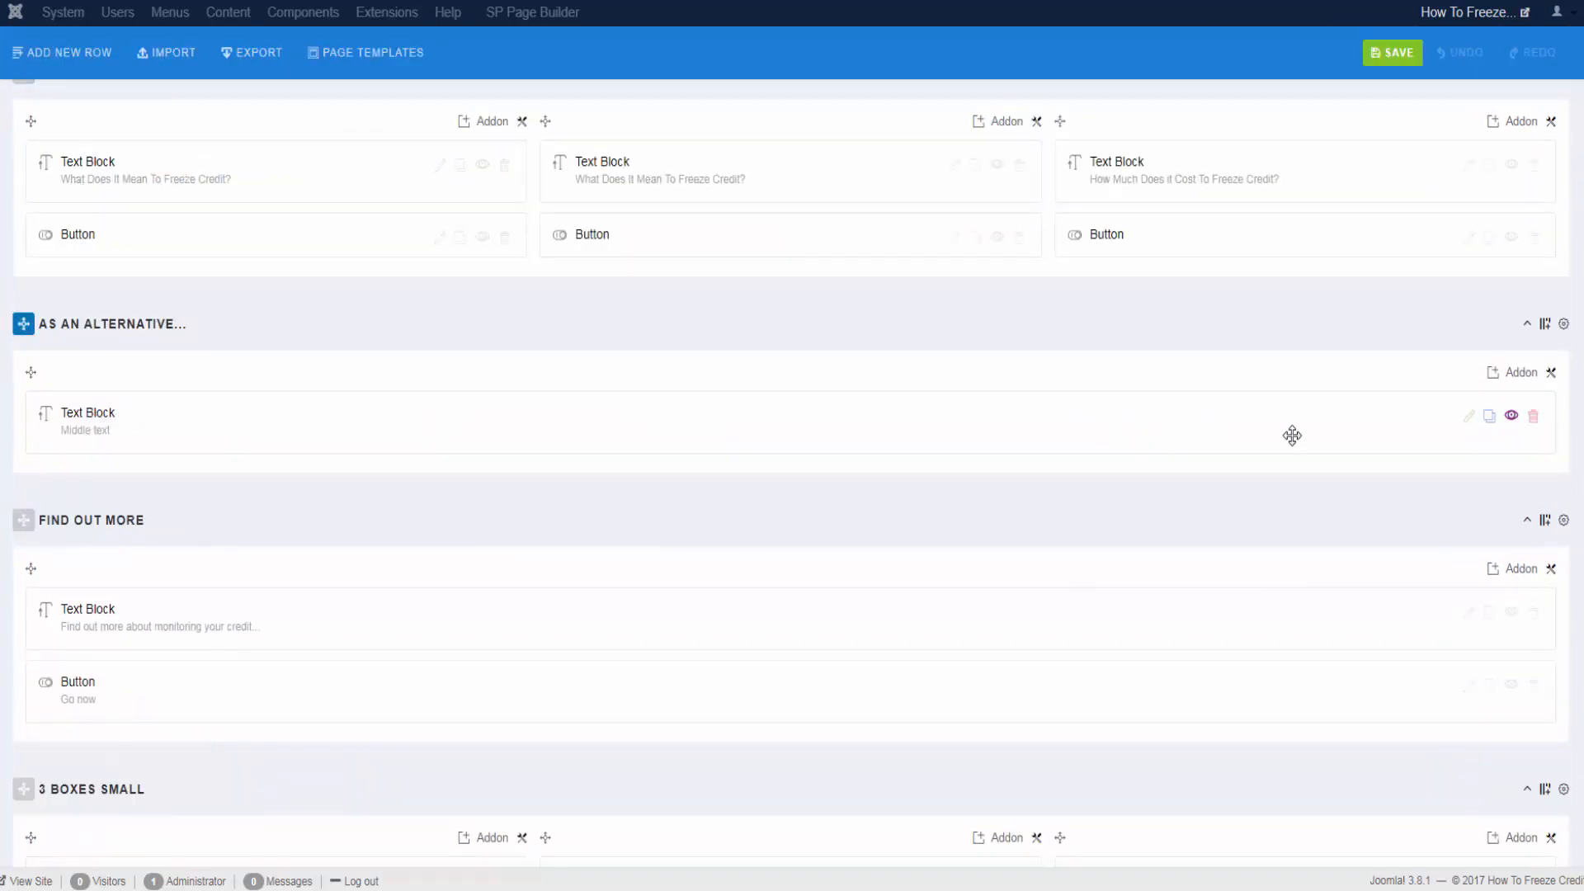
pyautogui.scroll(4, 1257, 491)
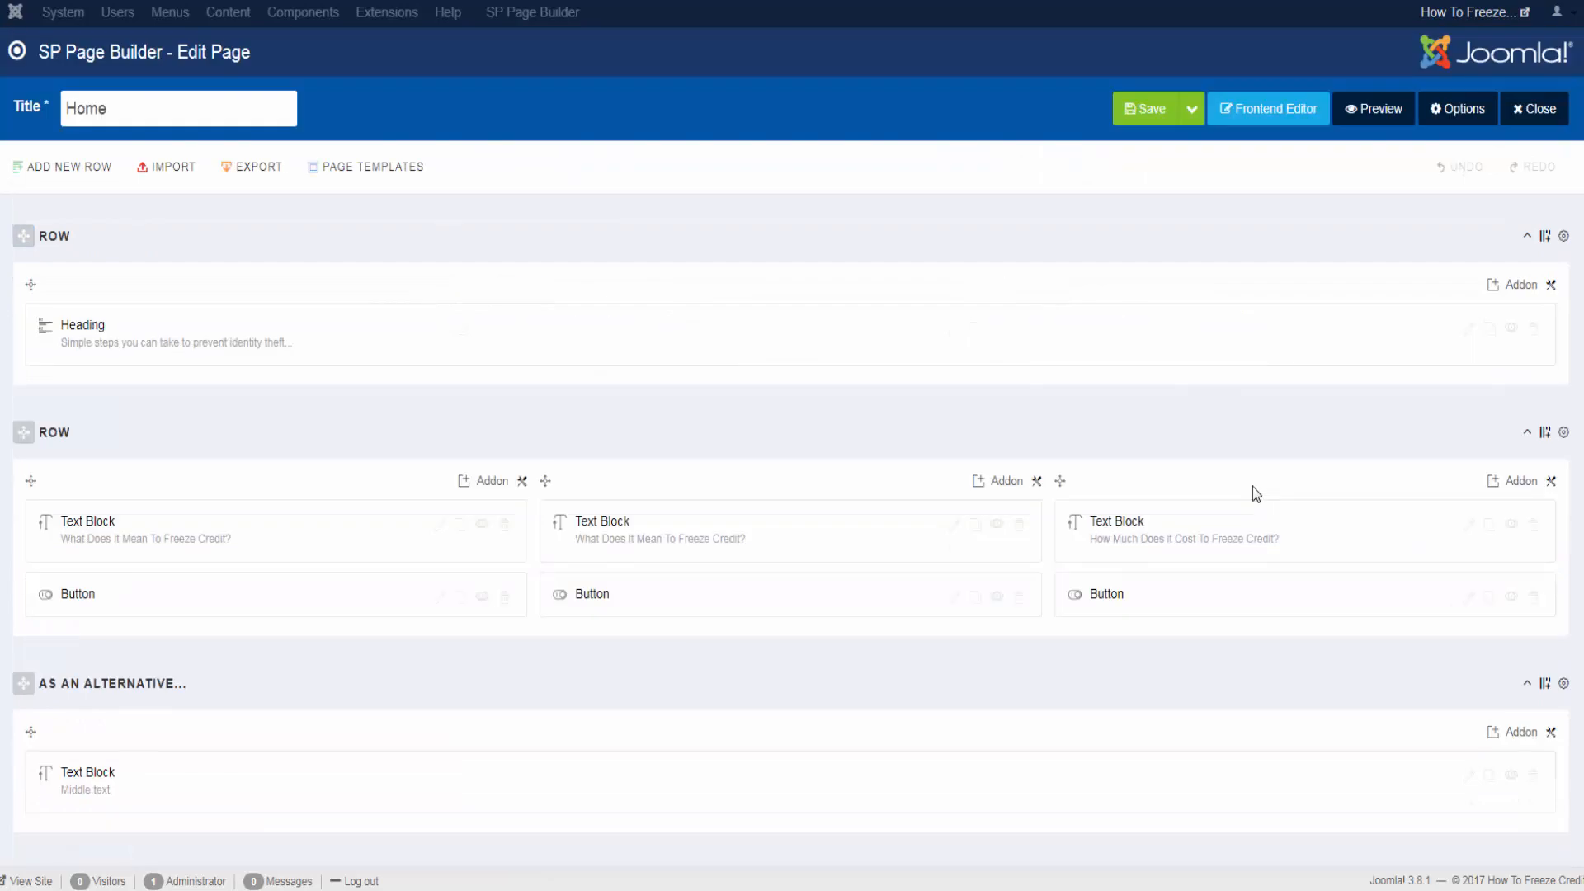
pyautogui.click(1468, 333)
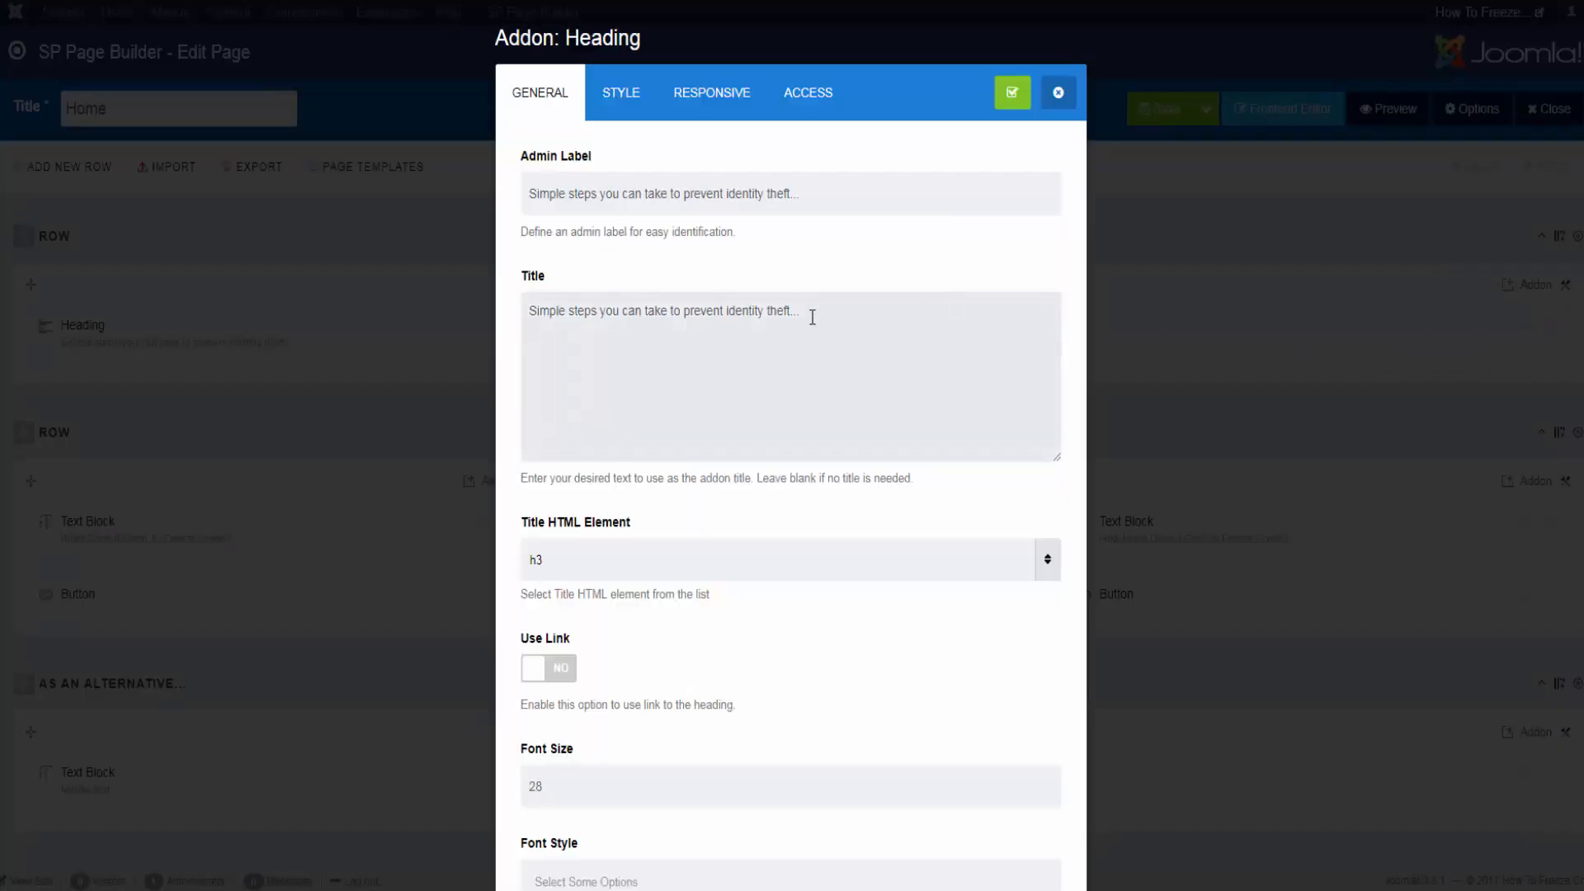
pyautogui.click(810, 317)
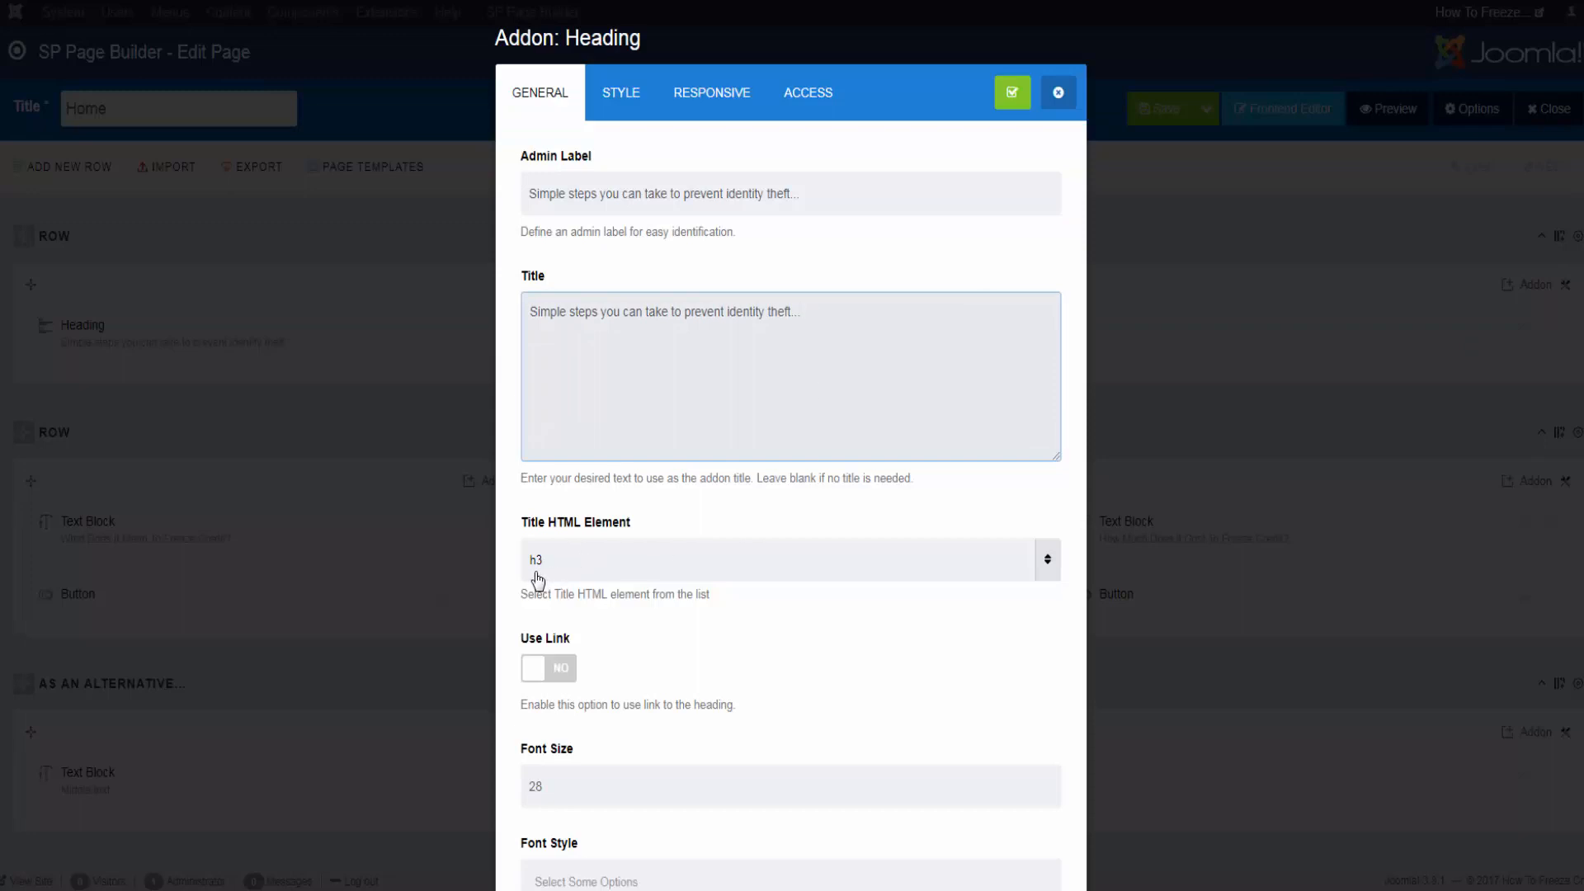
pyautogui.click(1059, 93)
# Step: Open the Middle text block in the As An Alternative row and examine its admin label and title fields
pyautogui.scroll(-2, 1065, 236)
pyautogui.scroll(-3, 1066, 236)
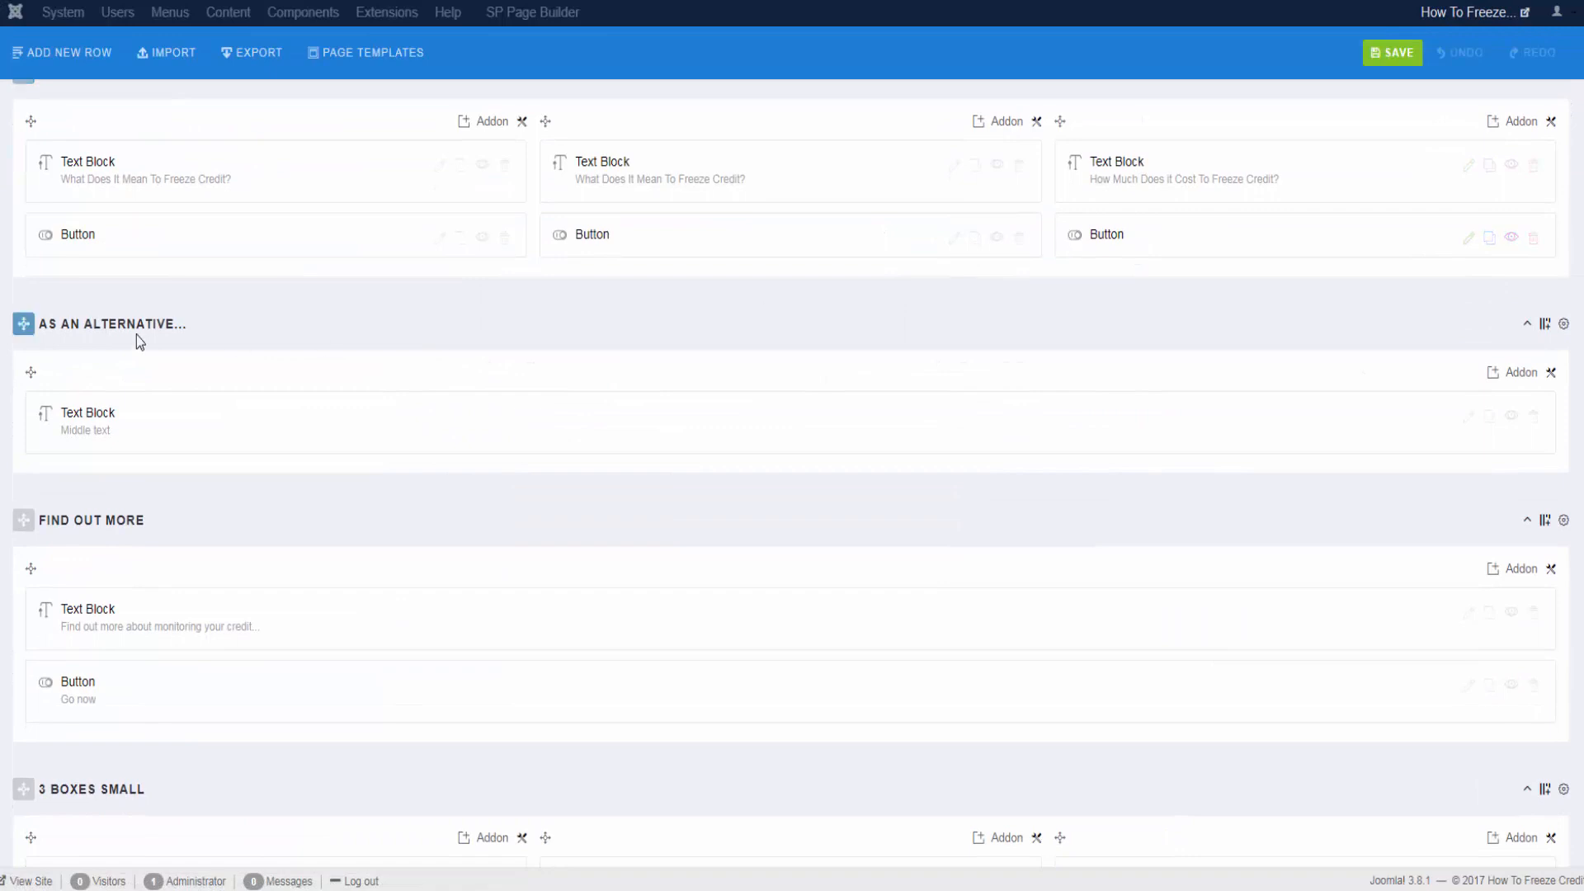
pyautogui.scroll(-3, 96, 425)
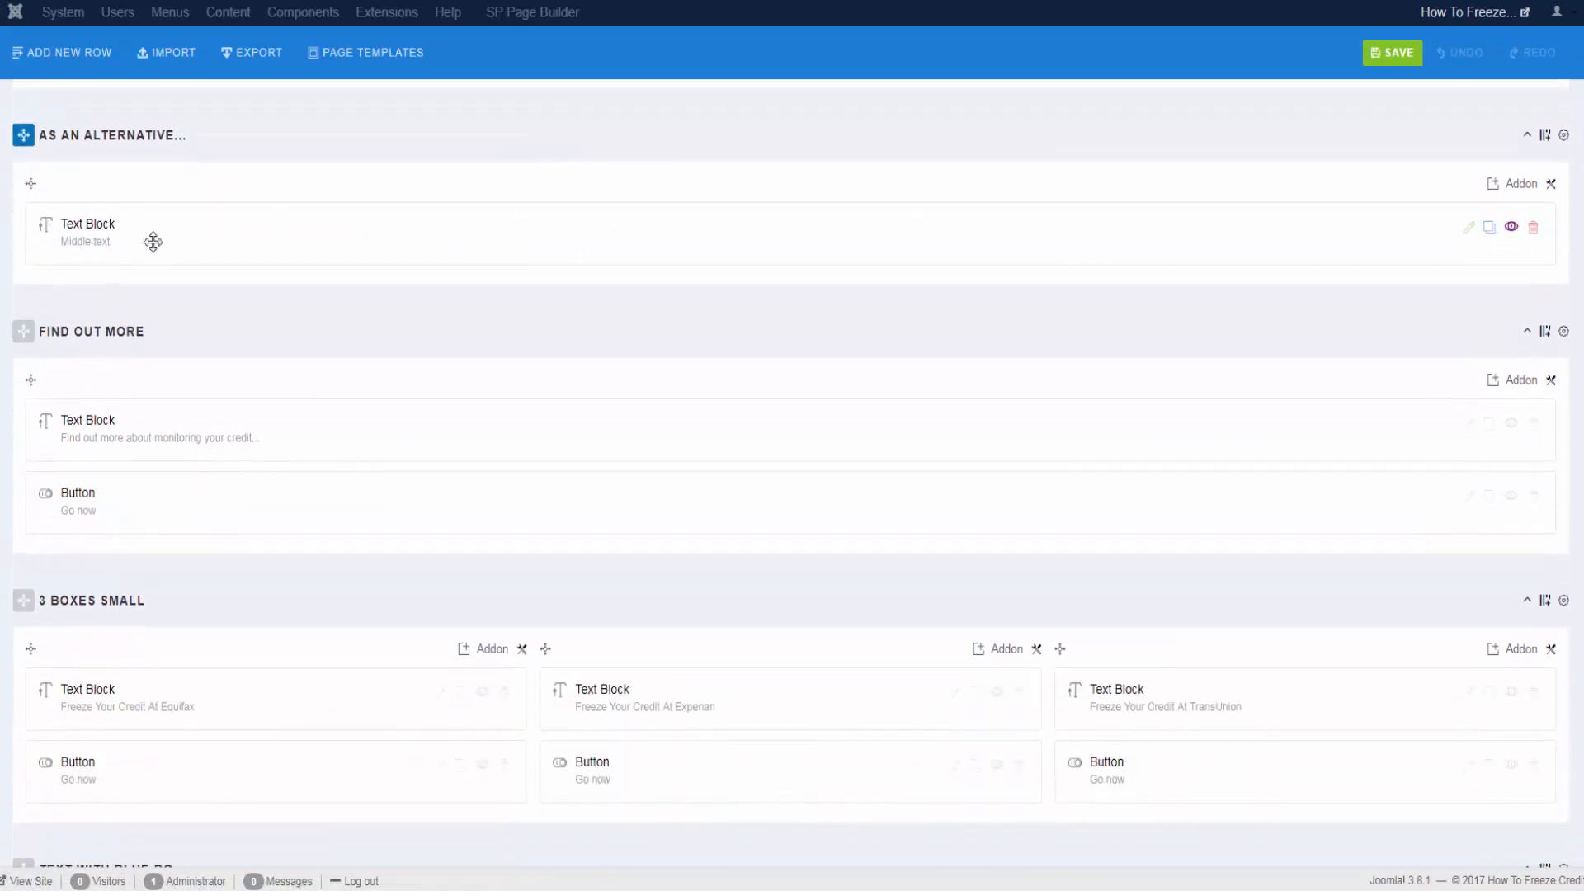
pyautogui.click(1470, 231)
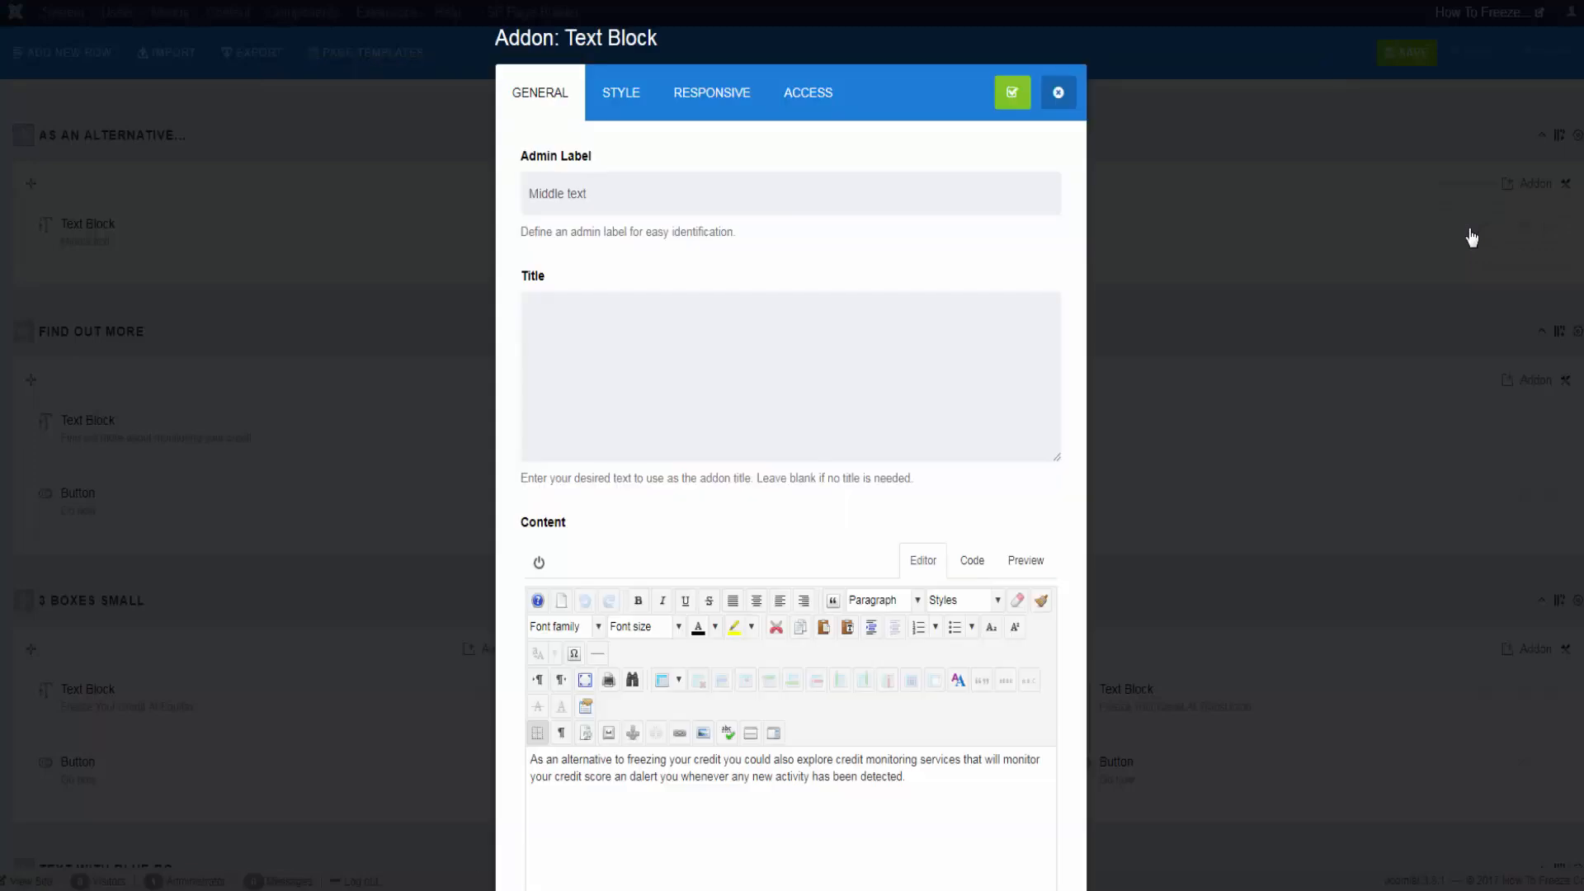
pyautogui.scroll(-3, 652, 190)
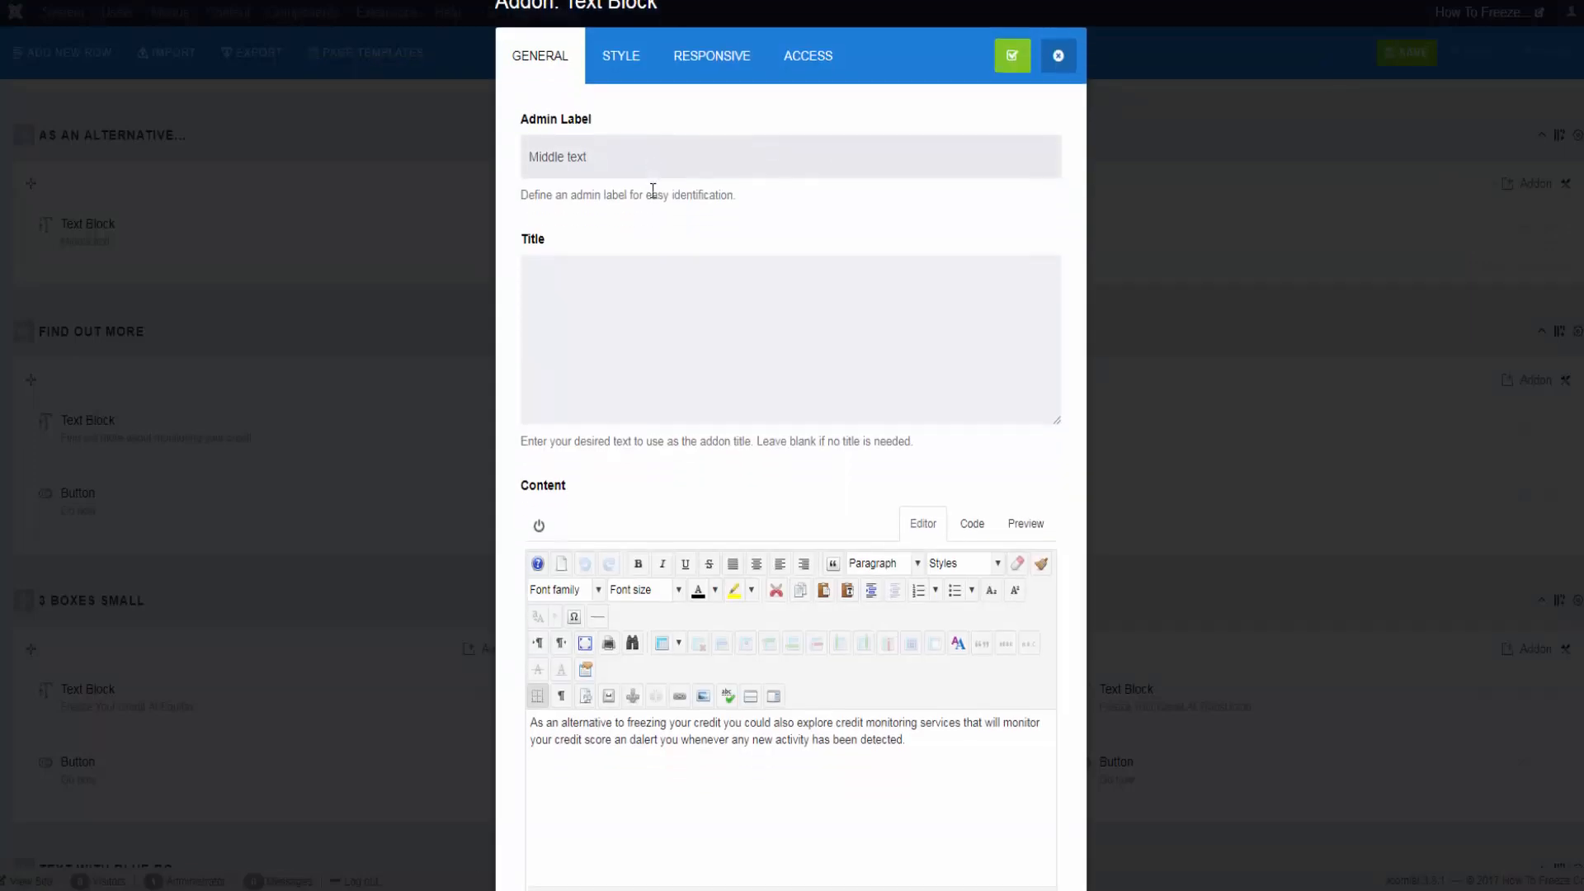
pyautogui.click(585, 198)
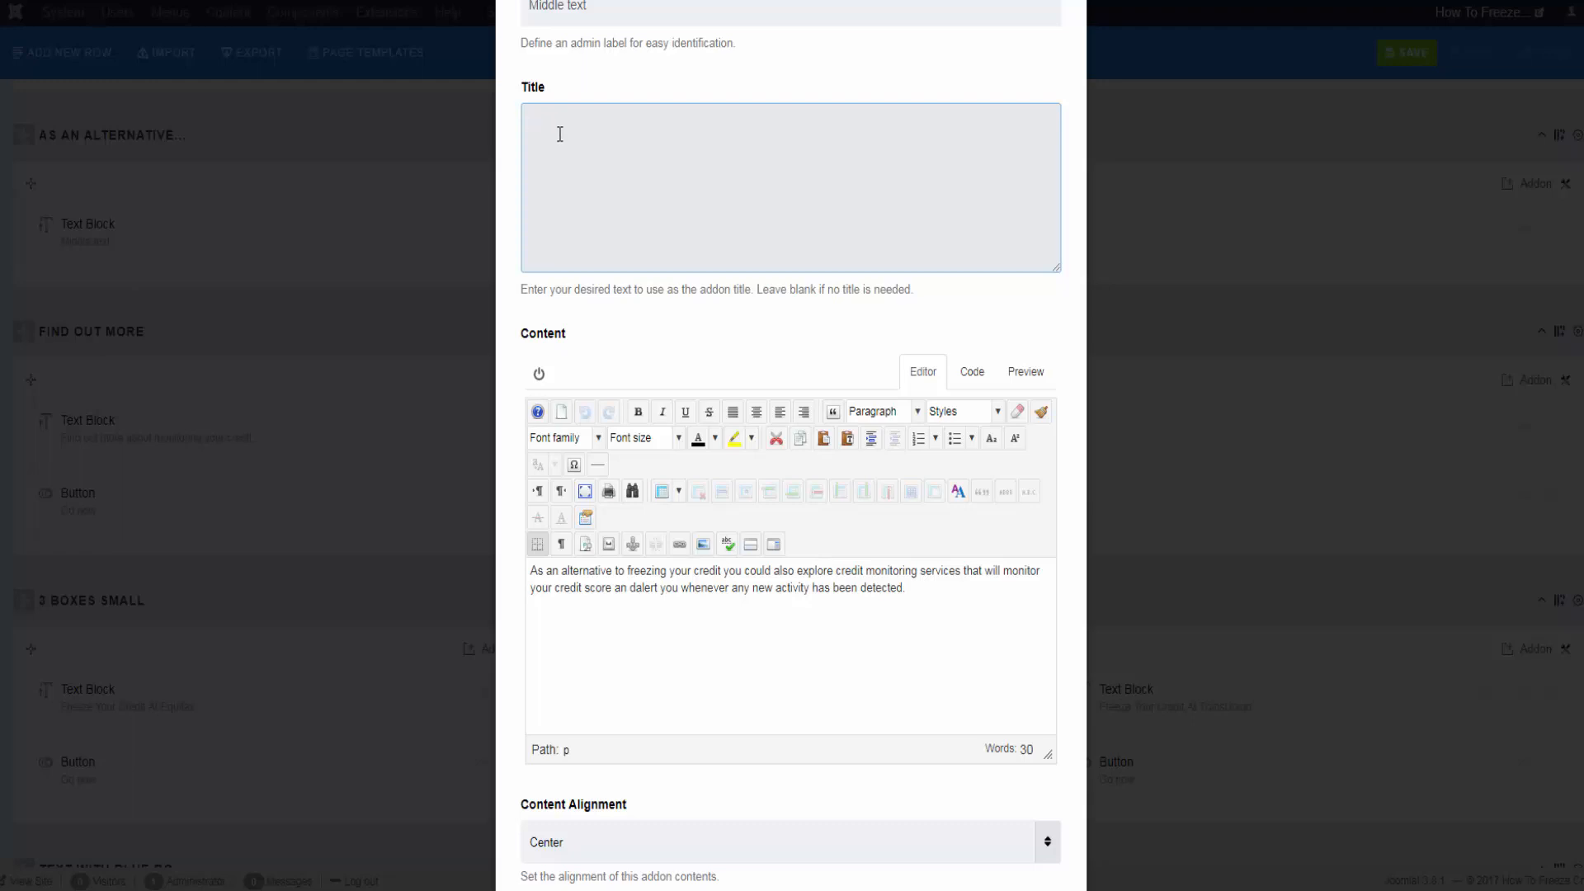
# Step: Examine the Middle text block's content editor, content alignment and CSS class settings
pyautogui.scroll(-3, 559, 133)
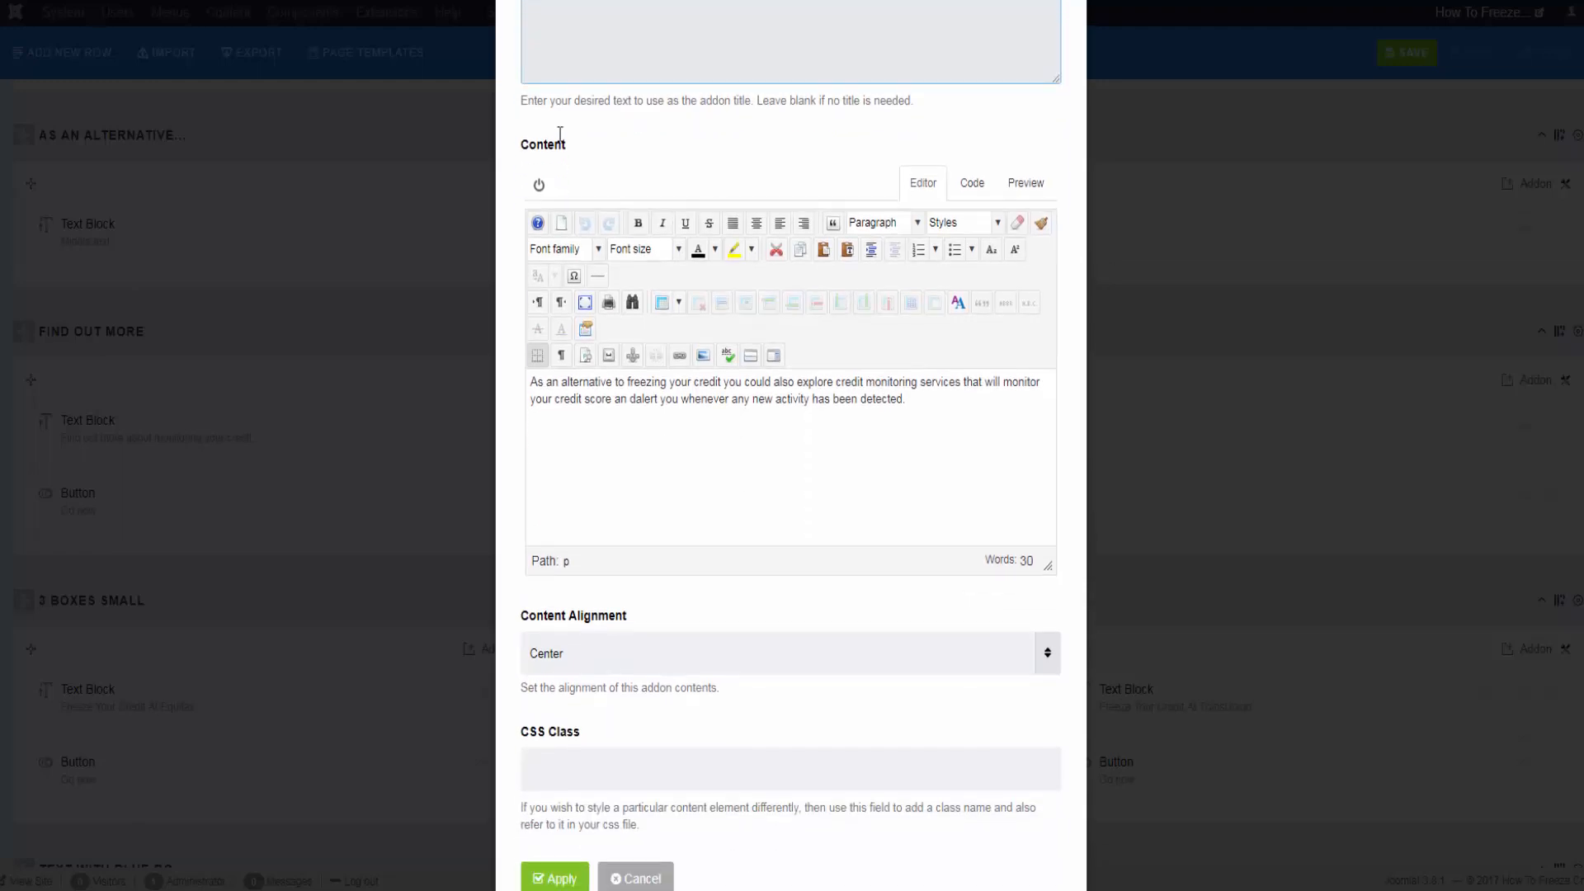
pyautogui.scroll(3, 608, 187)
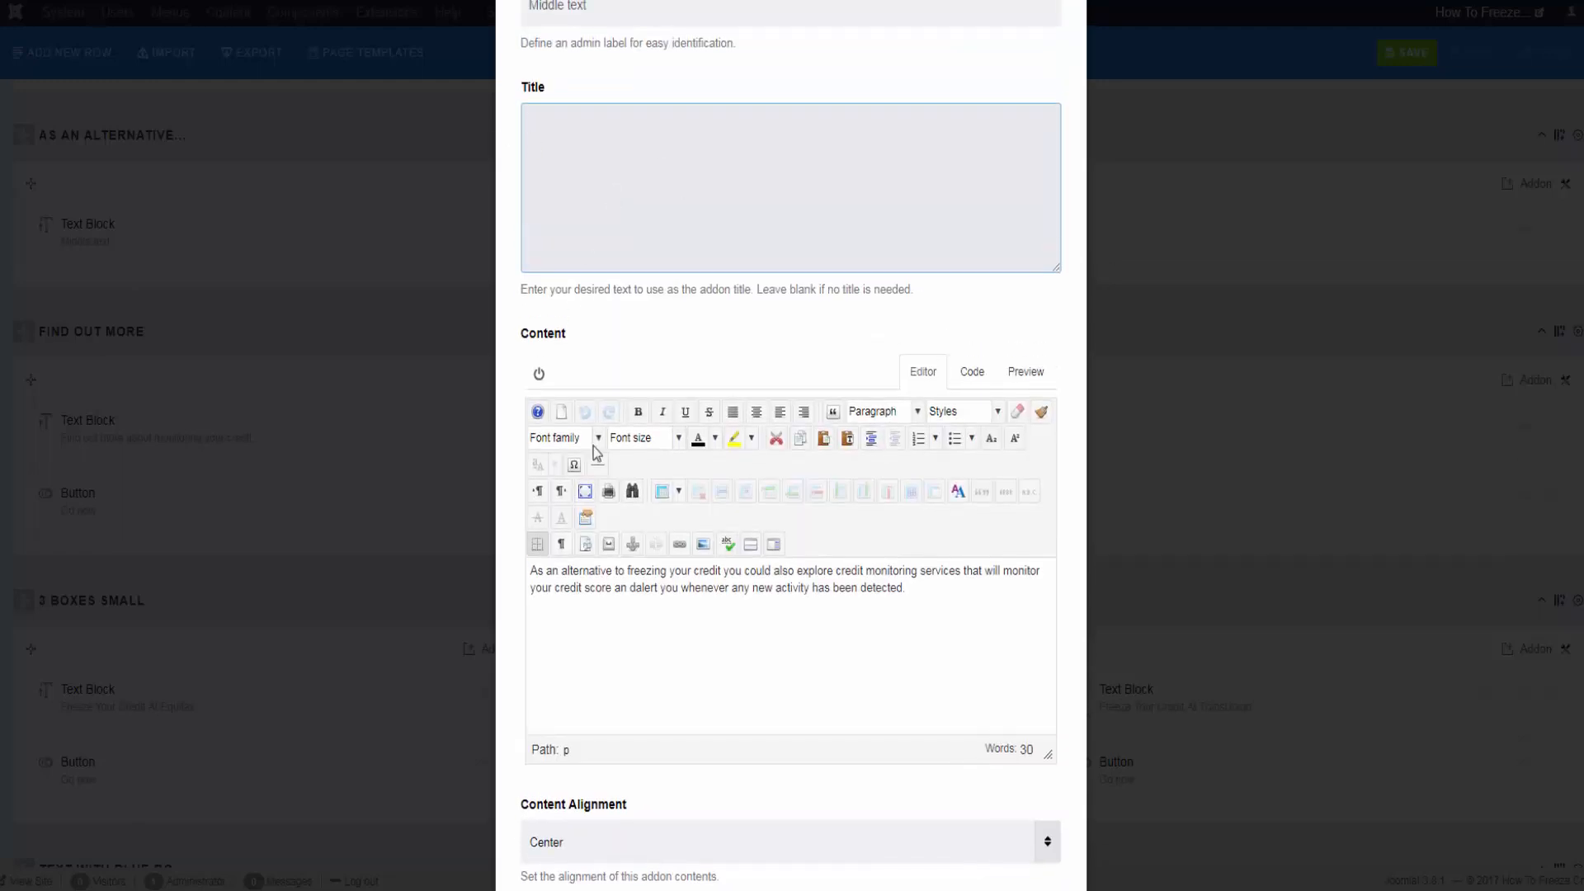
pyautogui.scroll(-2, 664, 293)
pyautogui.scroll(-1, 663, 293)
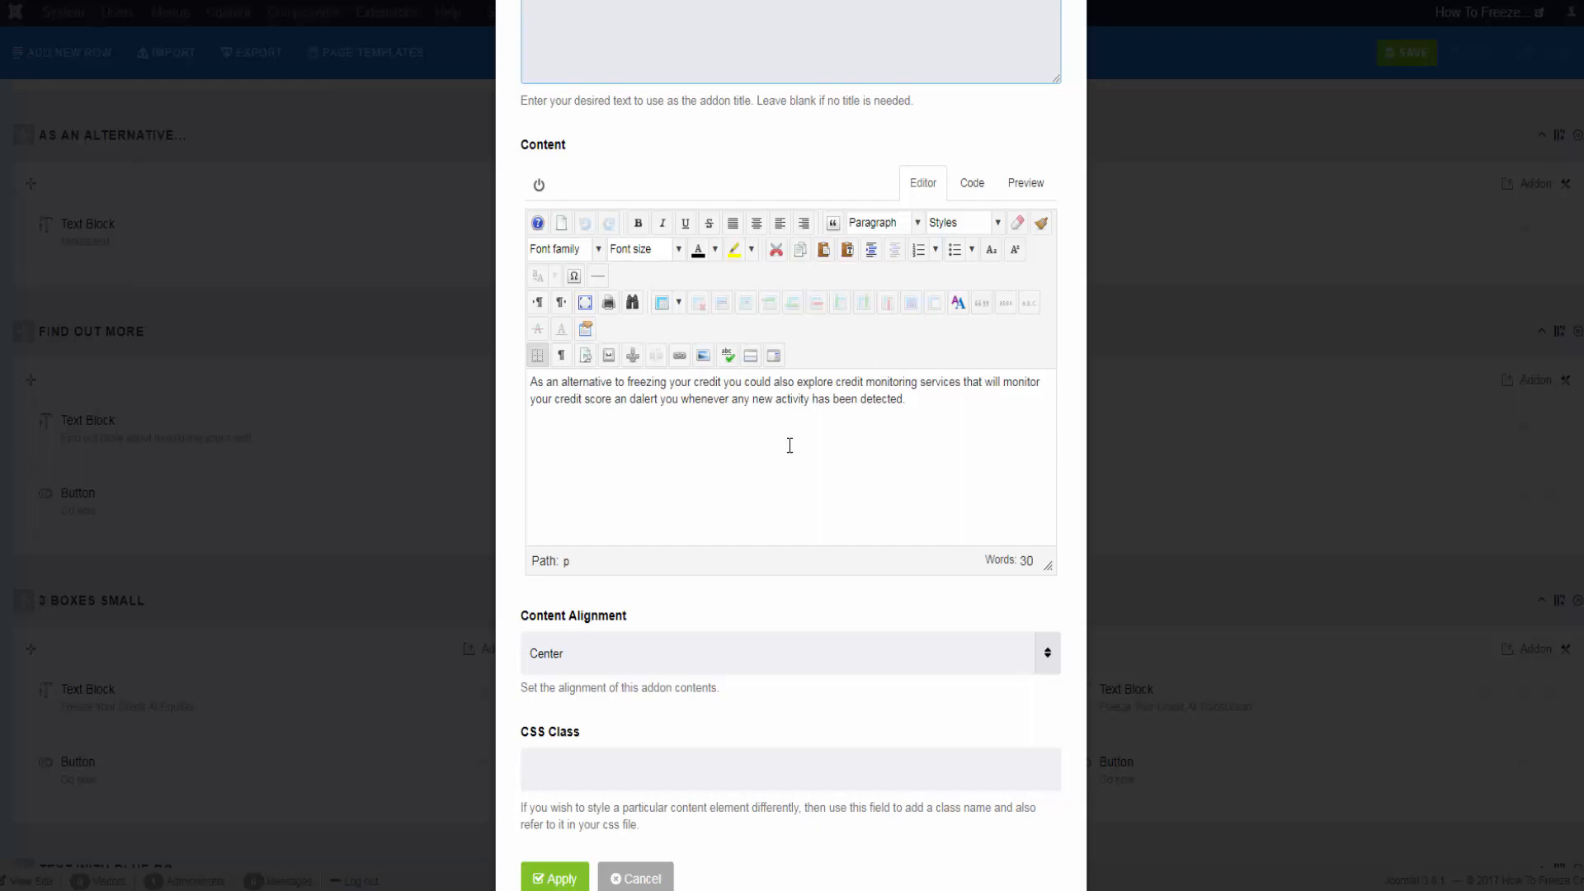
pyautogui.scroll(-1, 786, 449)
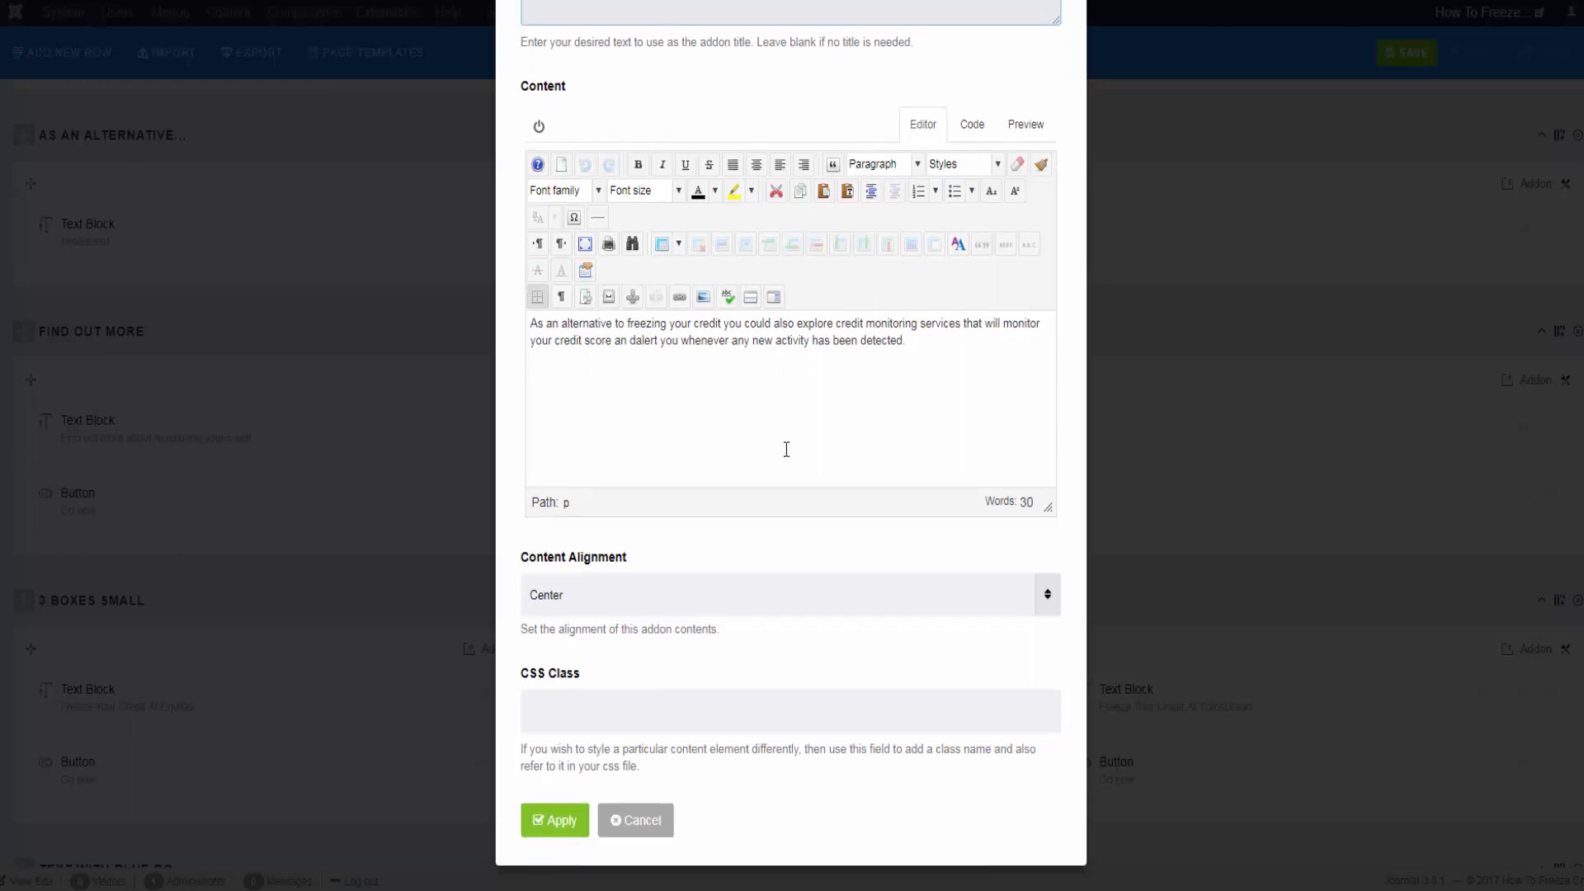
pyautogui.click(542, 604)
pyautogui.click(543, 608)
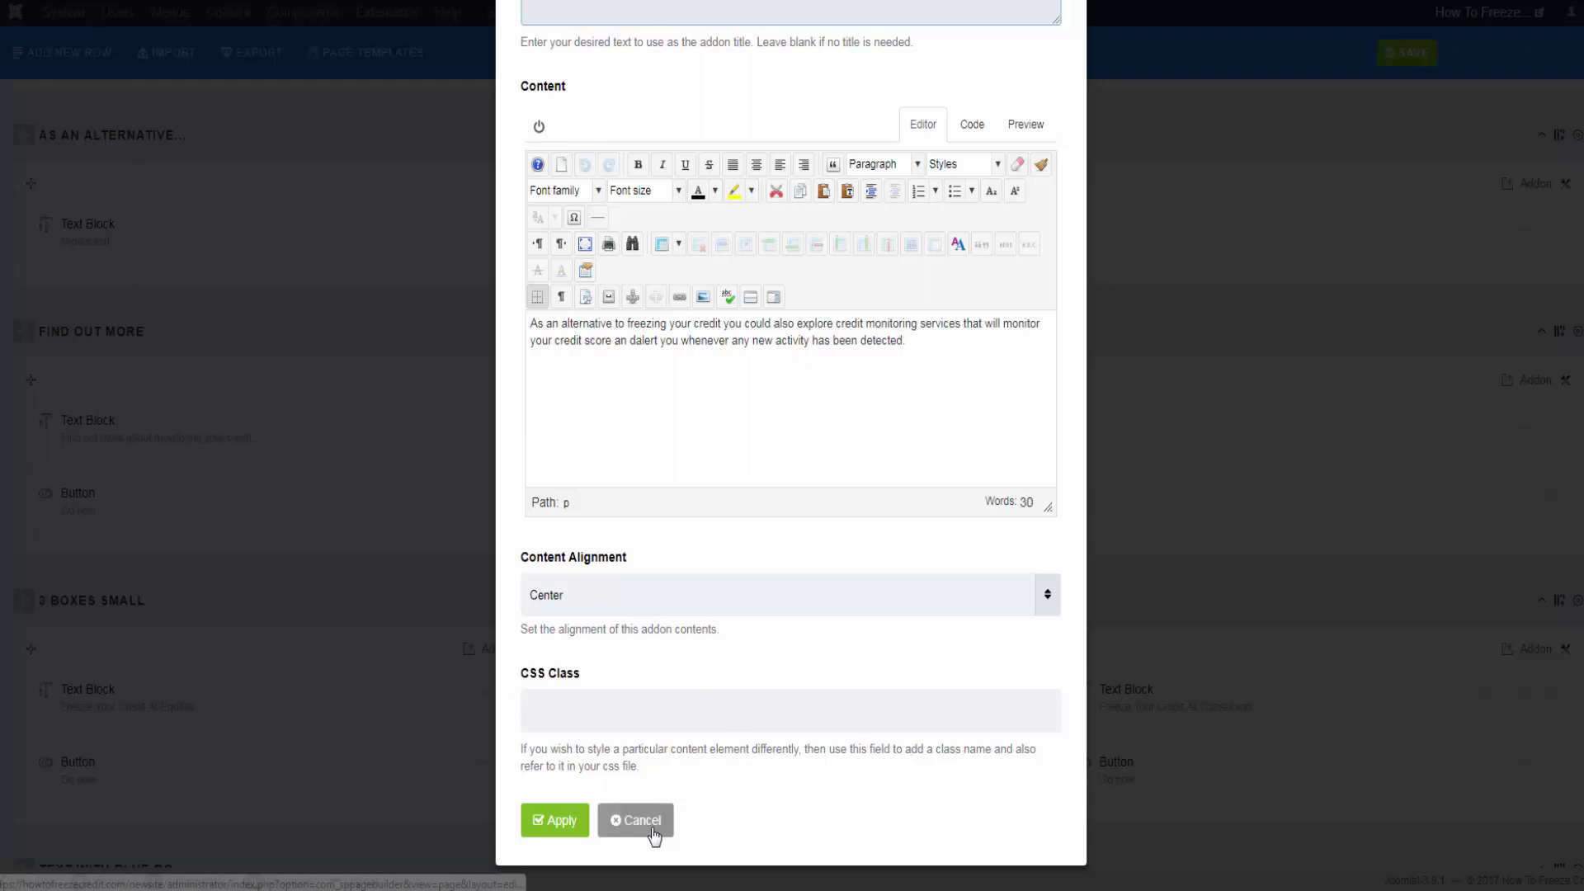
pyautogui.click(588, 711)
pyautogui.scroll(5, 588, 711)
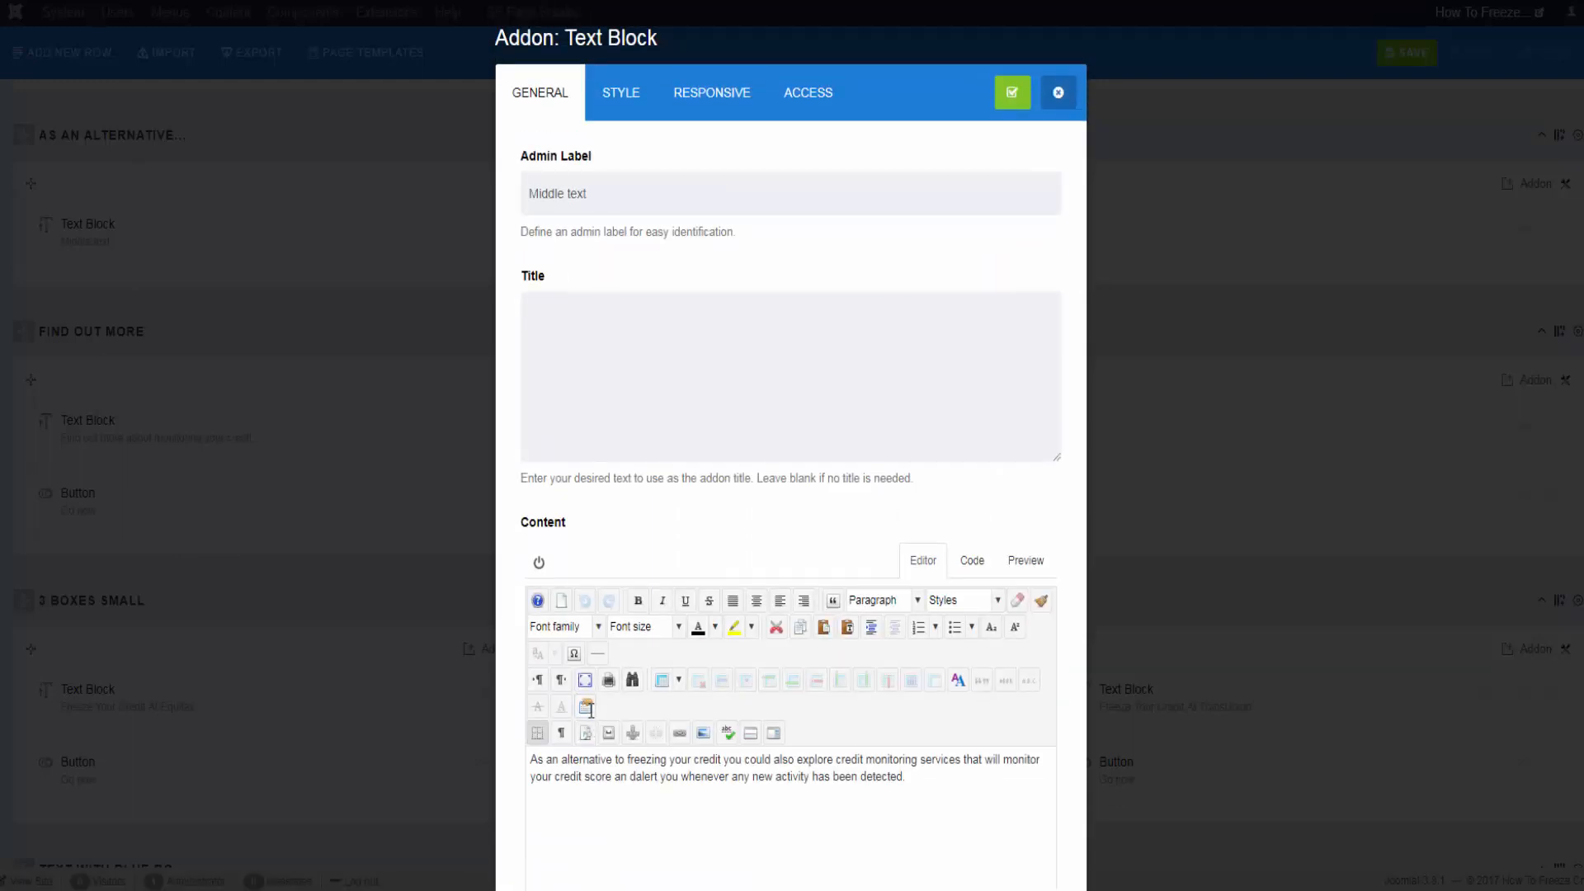
# Step: Examine the Middle text block's style and responsive options, return to its general settings, and cancel without applying
pyautogui.click(619, 95)
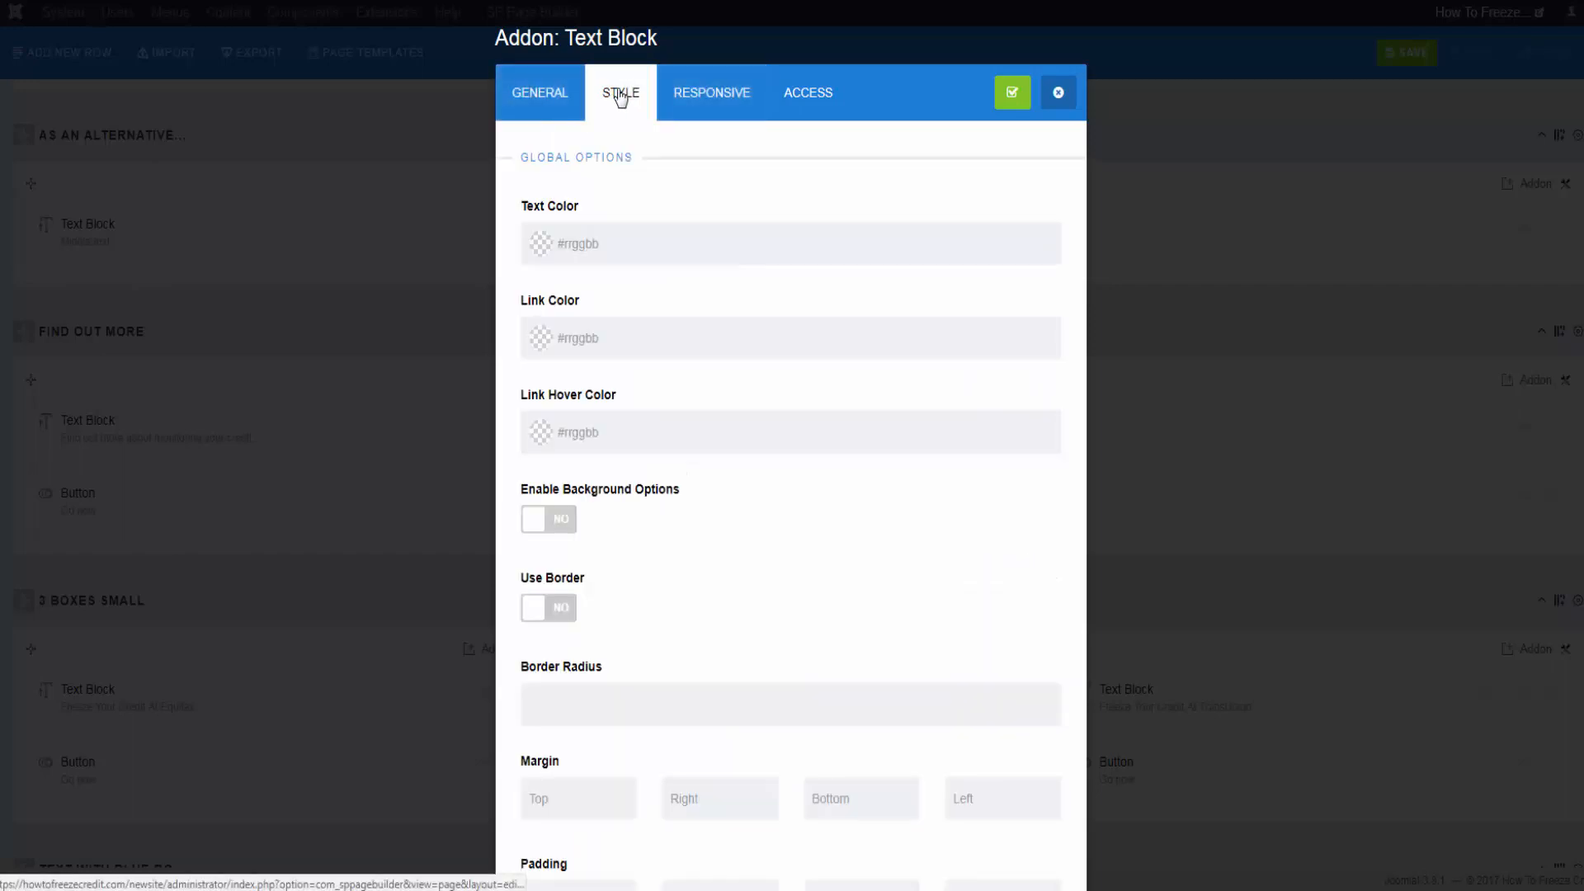
pyautogui.scroll(-4, 690, 569)
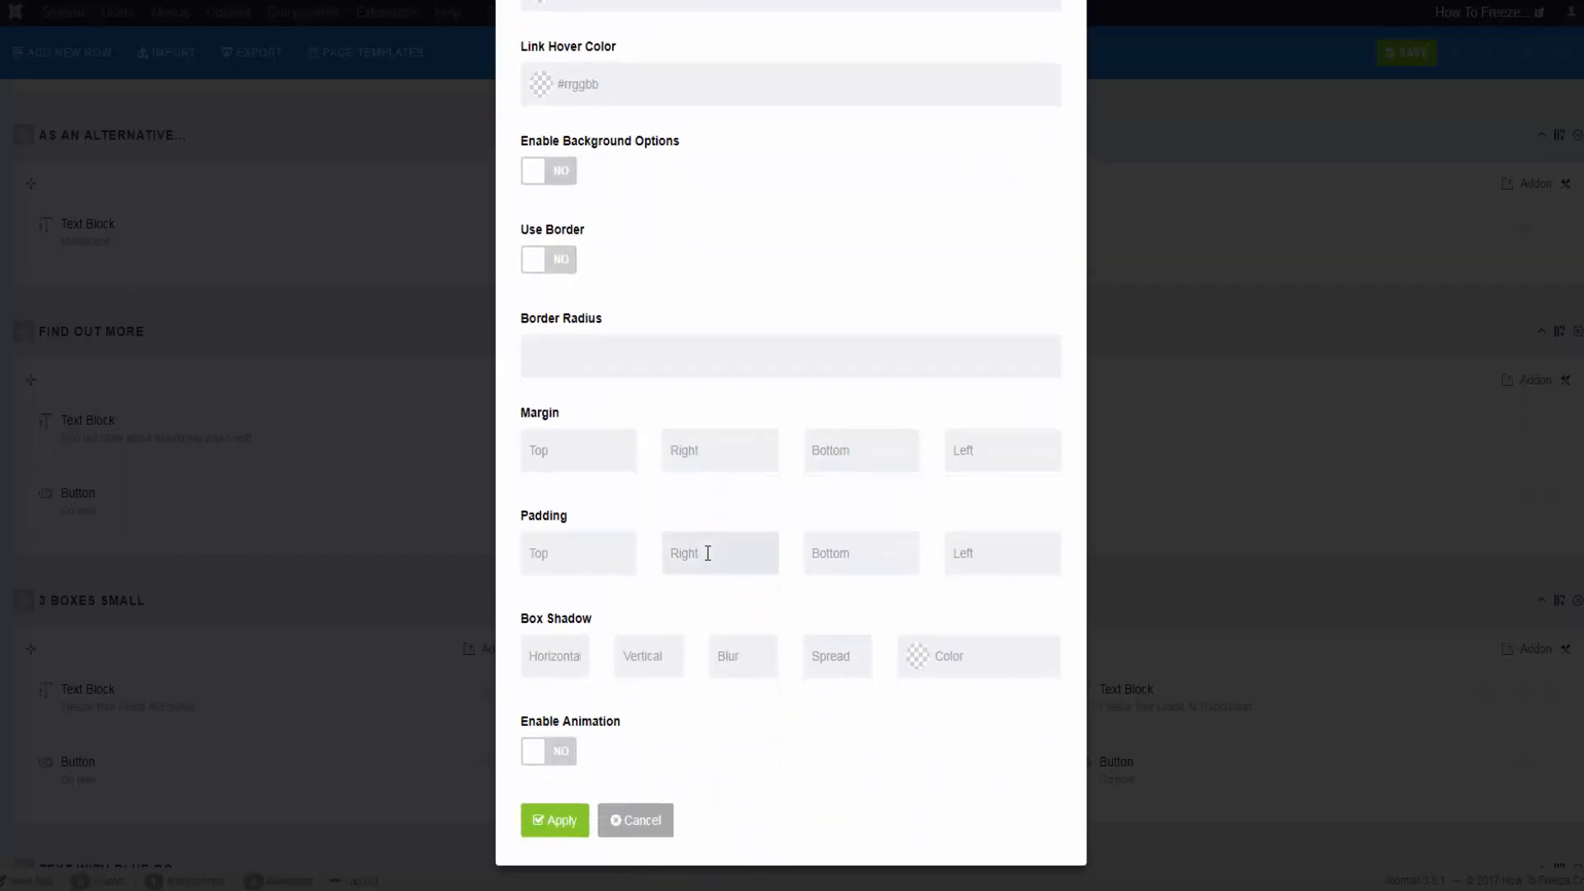
pyautogui.scroll(3, 706, 551)
pyautogui.scroll(1, 707, 551)
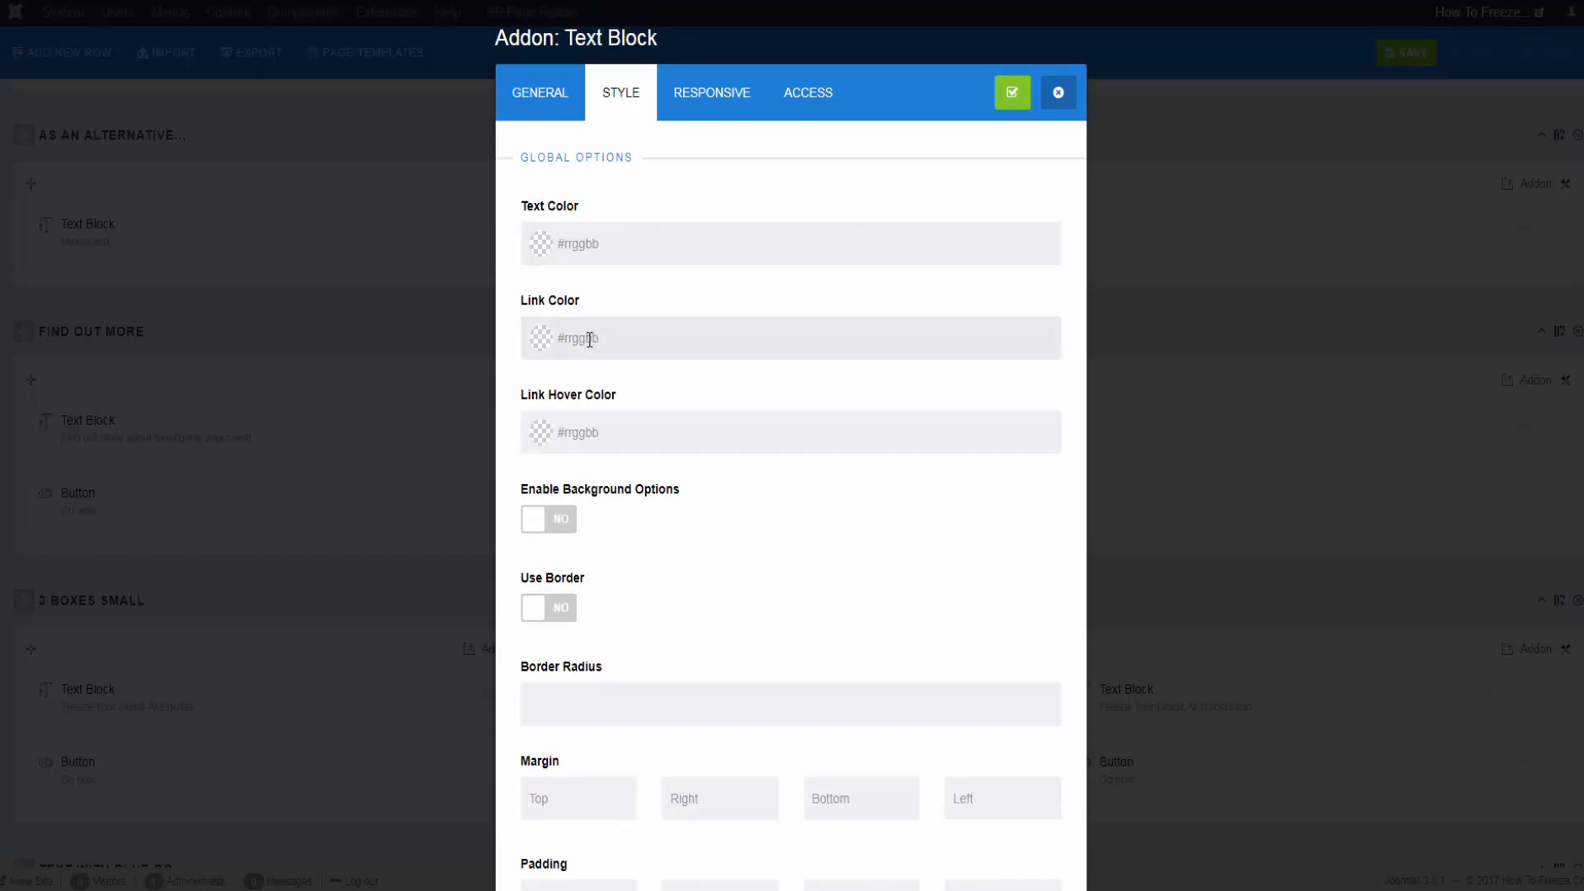
pyautogui.click(683, 113)
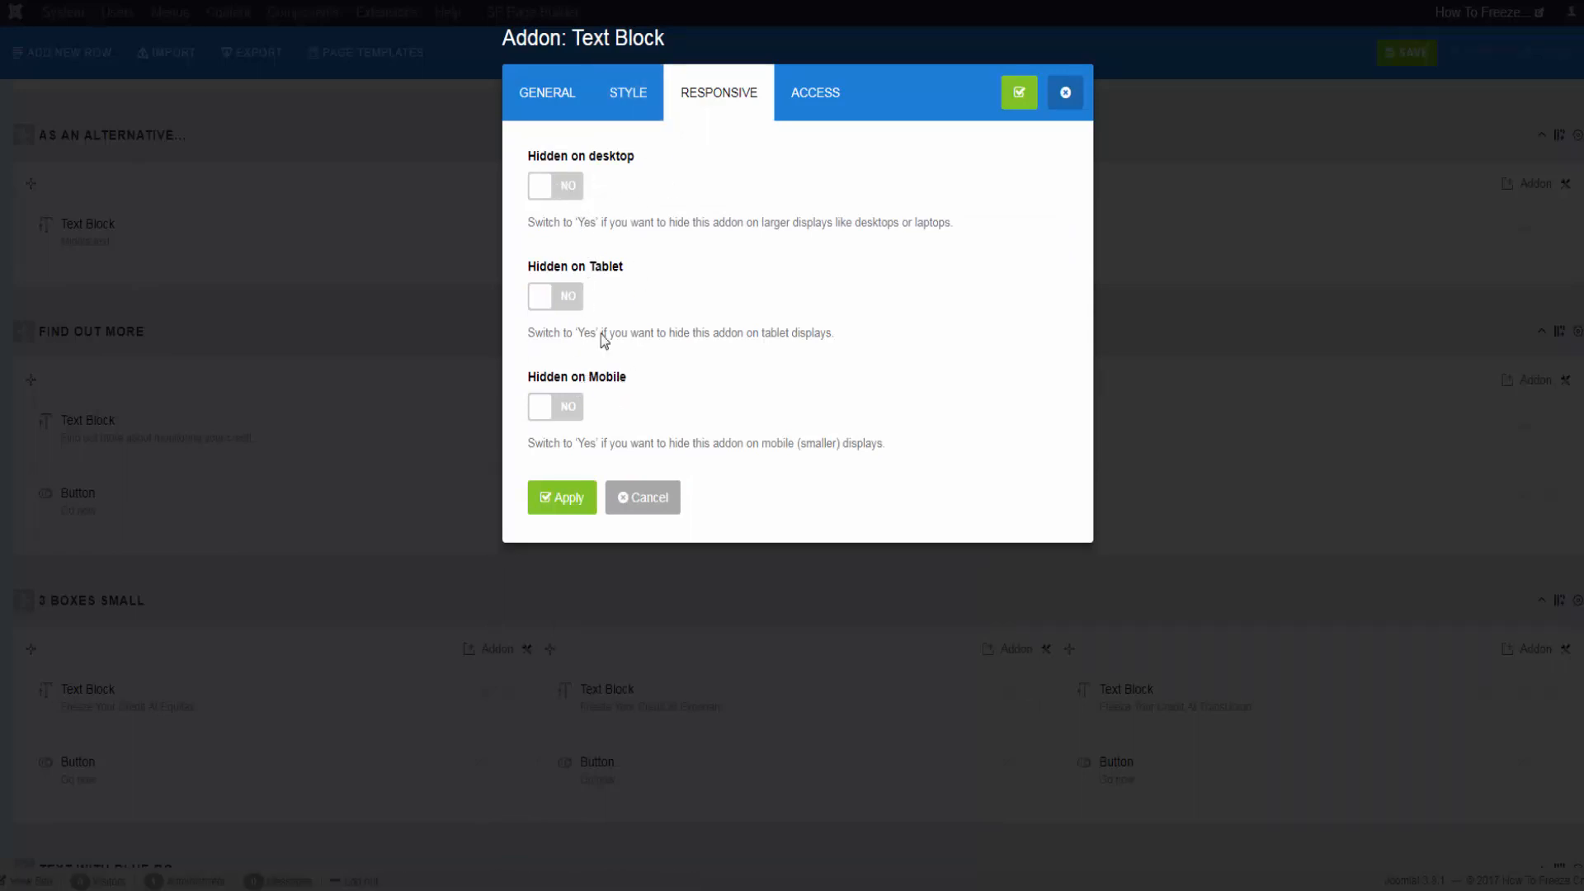
pyautogui.click(532, 93)
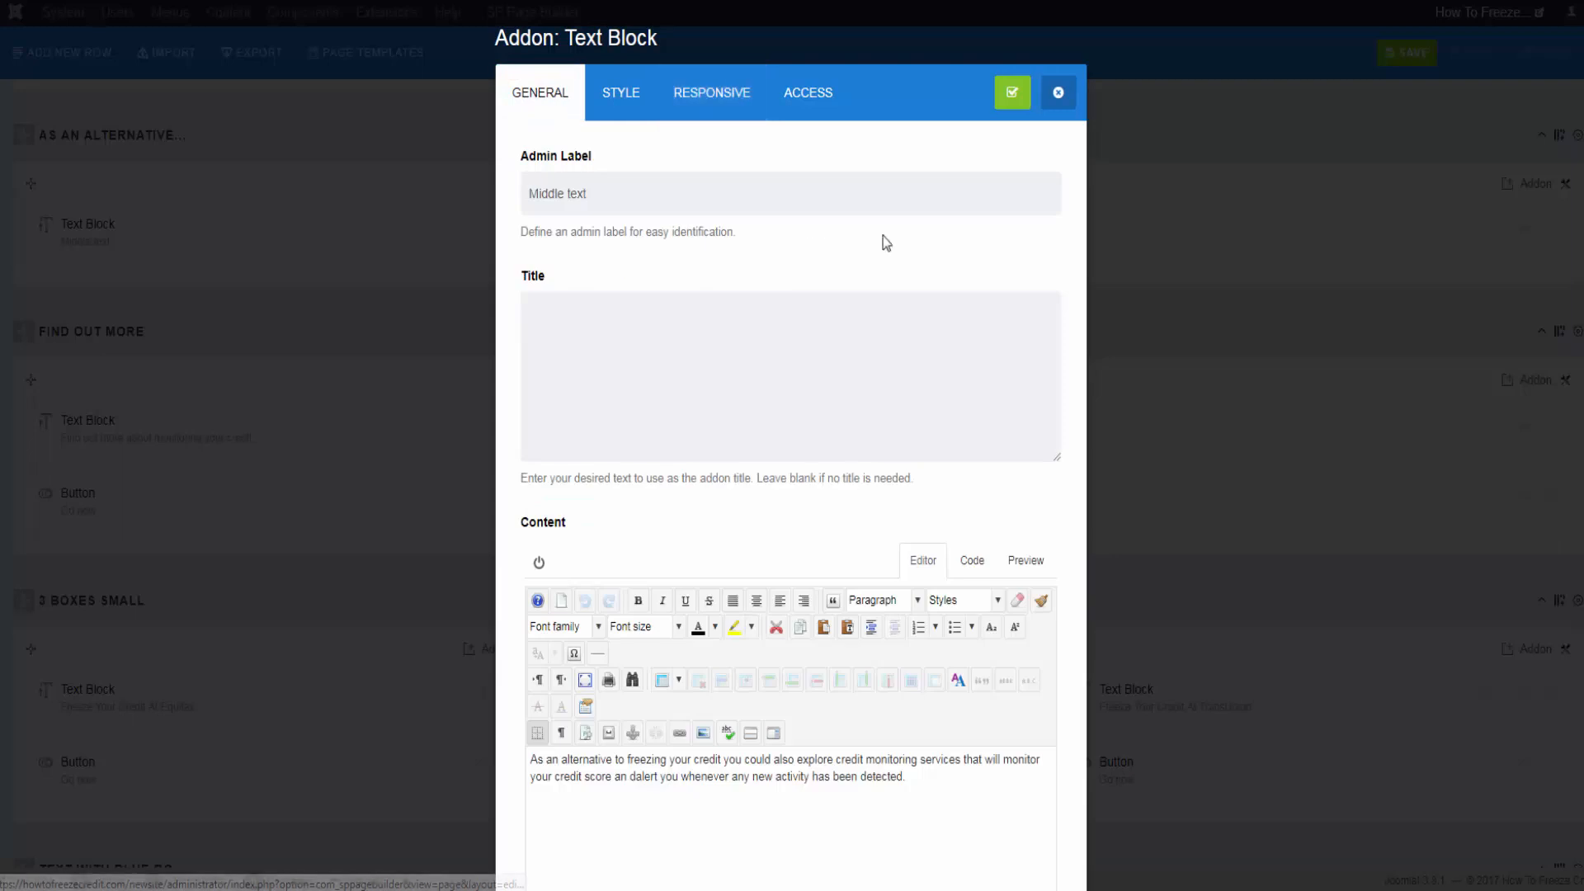
pyautogui.scroll(-5, 986, 277)
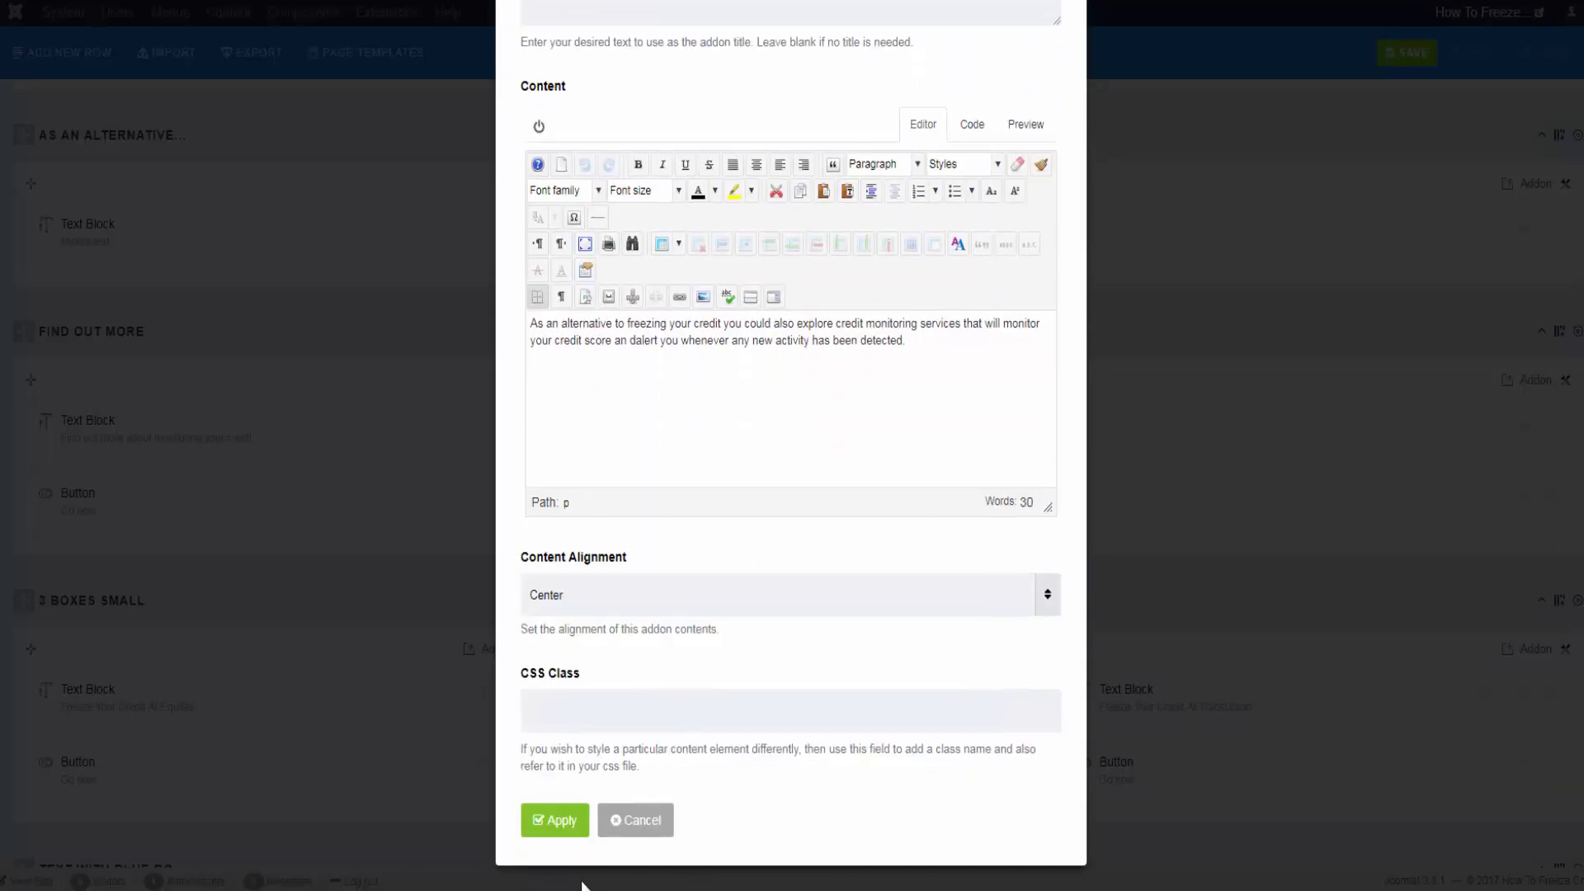
pyautogui.click(633, 820)
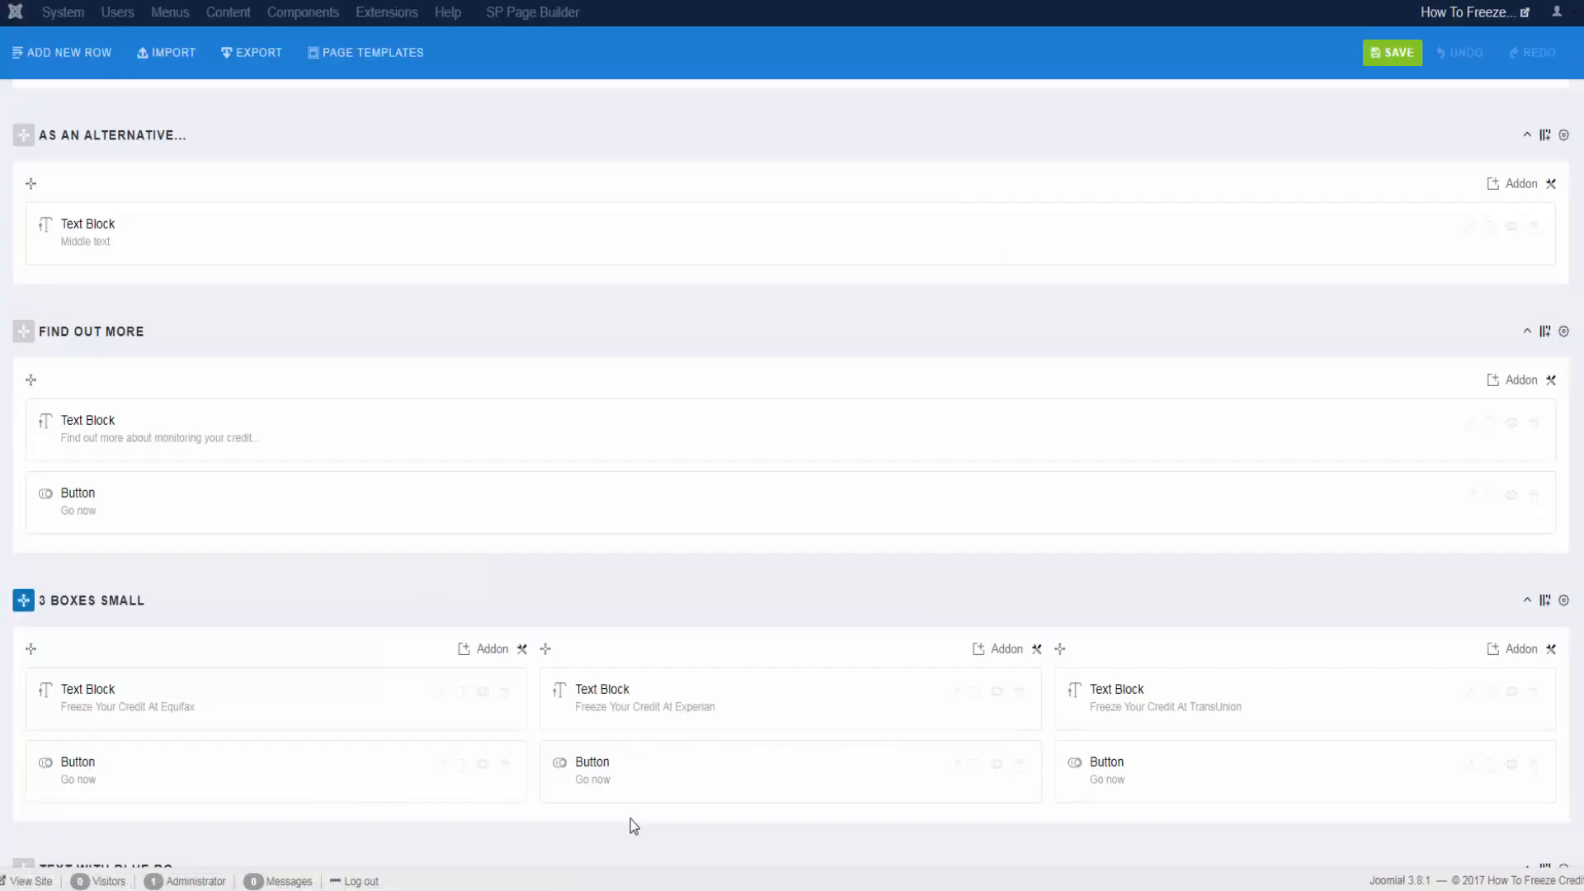
# Step: Open the Go now button under the Equifax text in the 3 Boxes Small row and examine its general settings from button text to CSS class
pyautogui.scroll(-3, 632, 822)
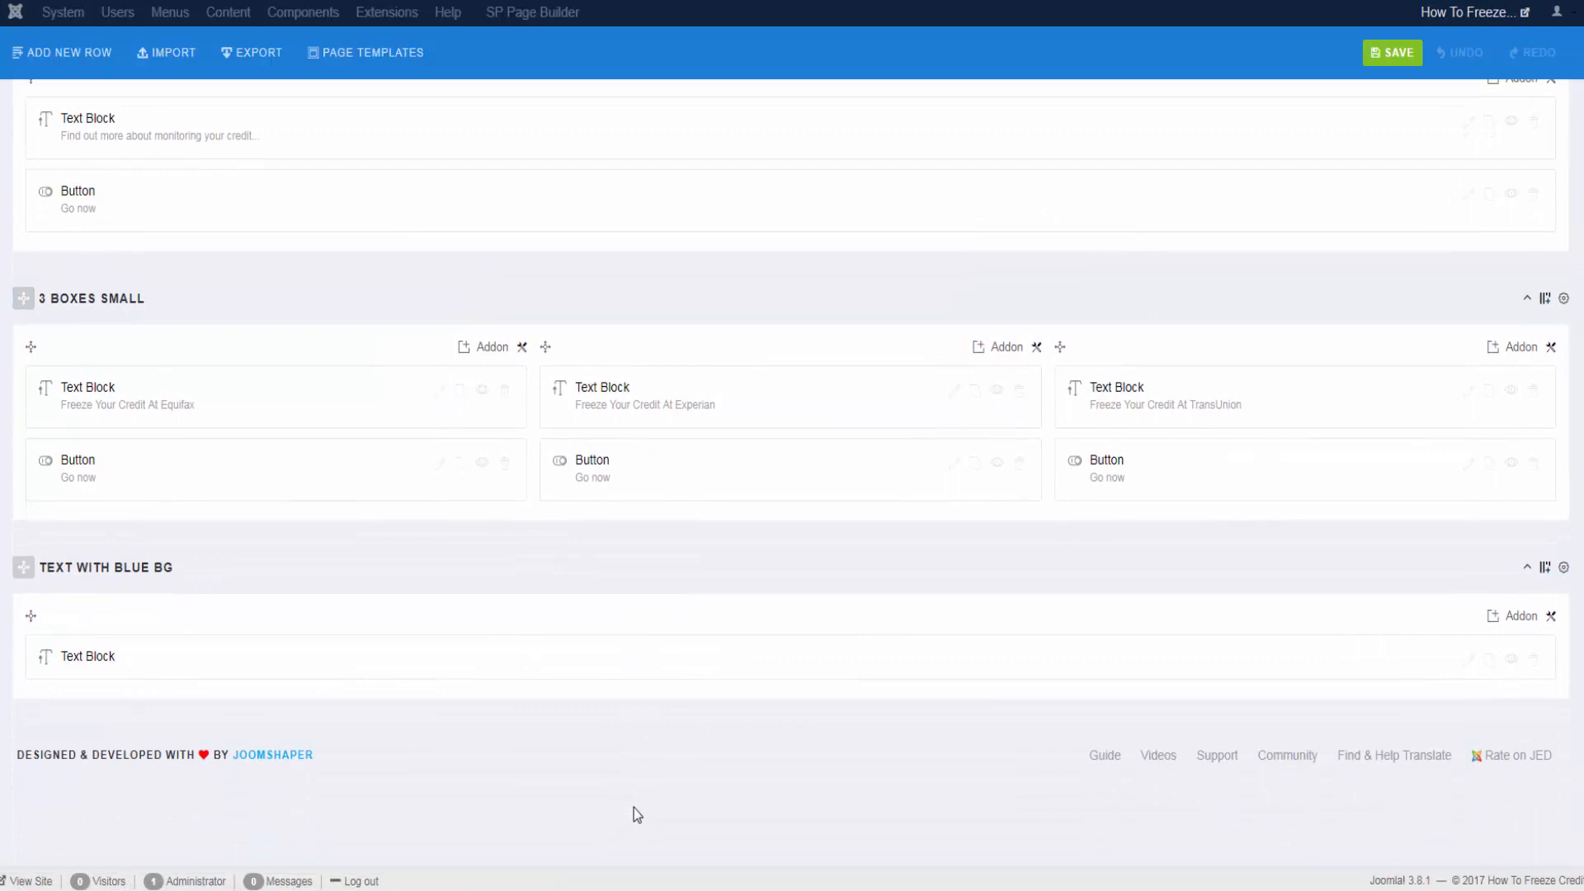
pyautogui.scroll(2, 634, 808)
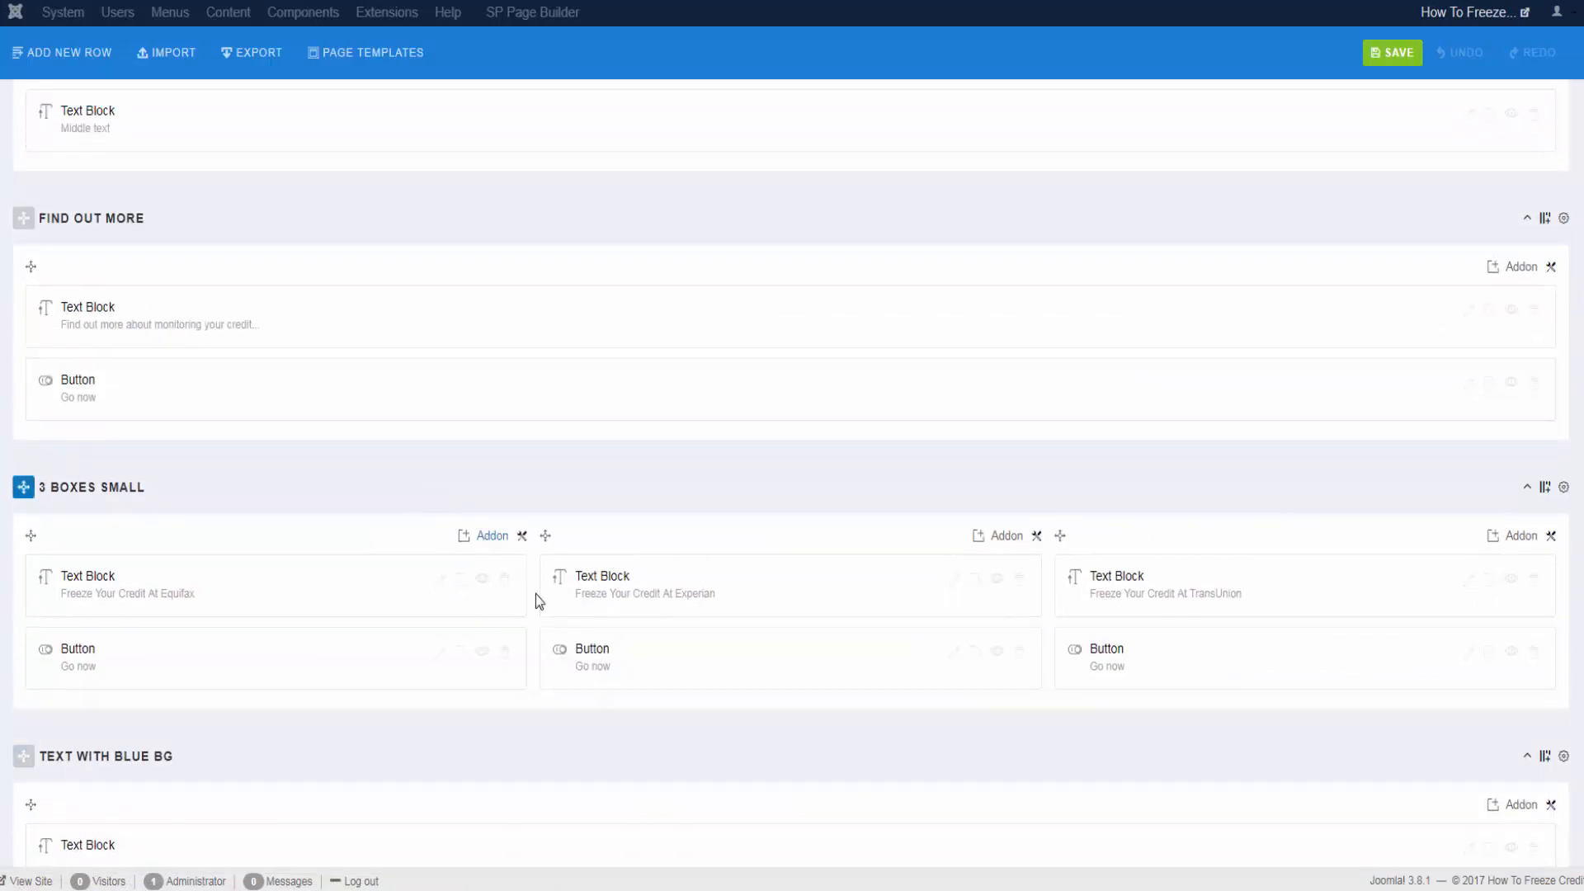
pyautogui.click(442, 658)
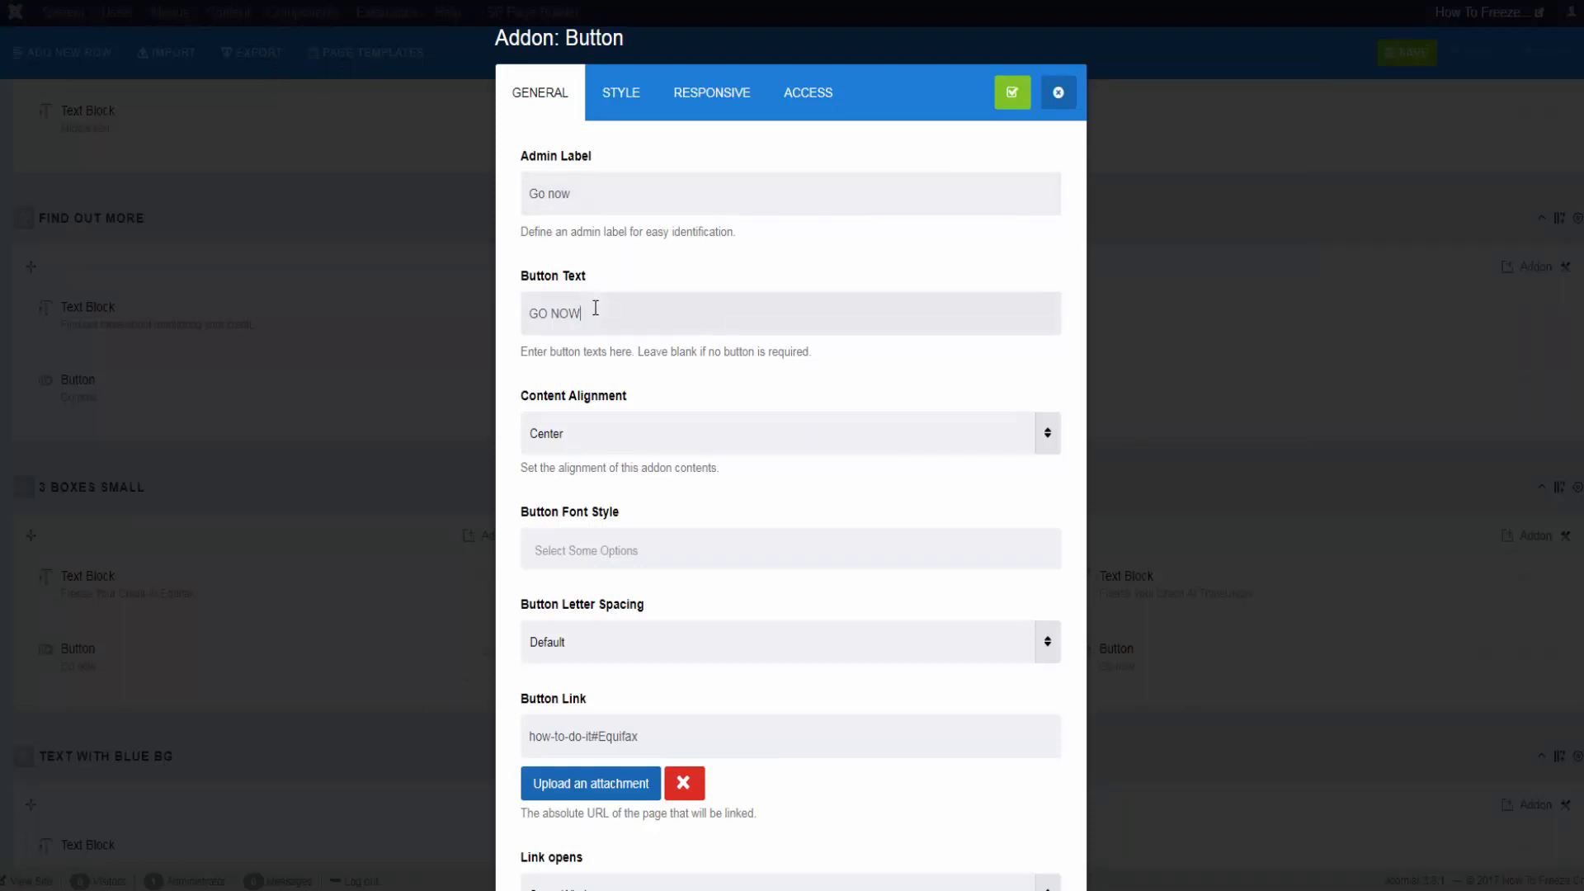
pyautogui.scroll(-2, 718, 353)
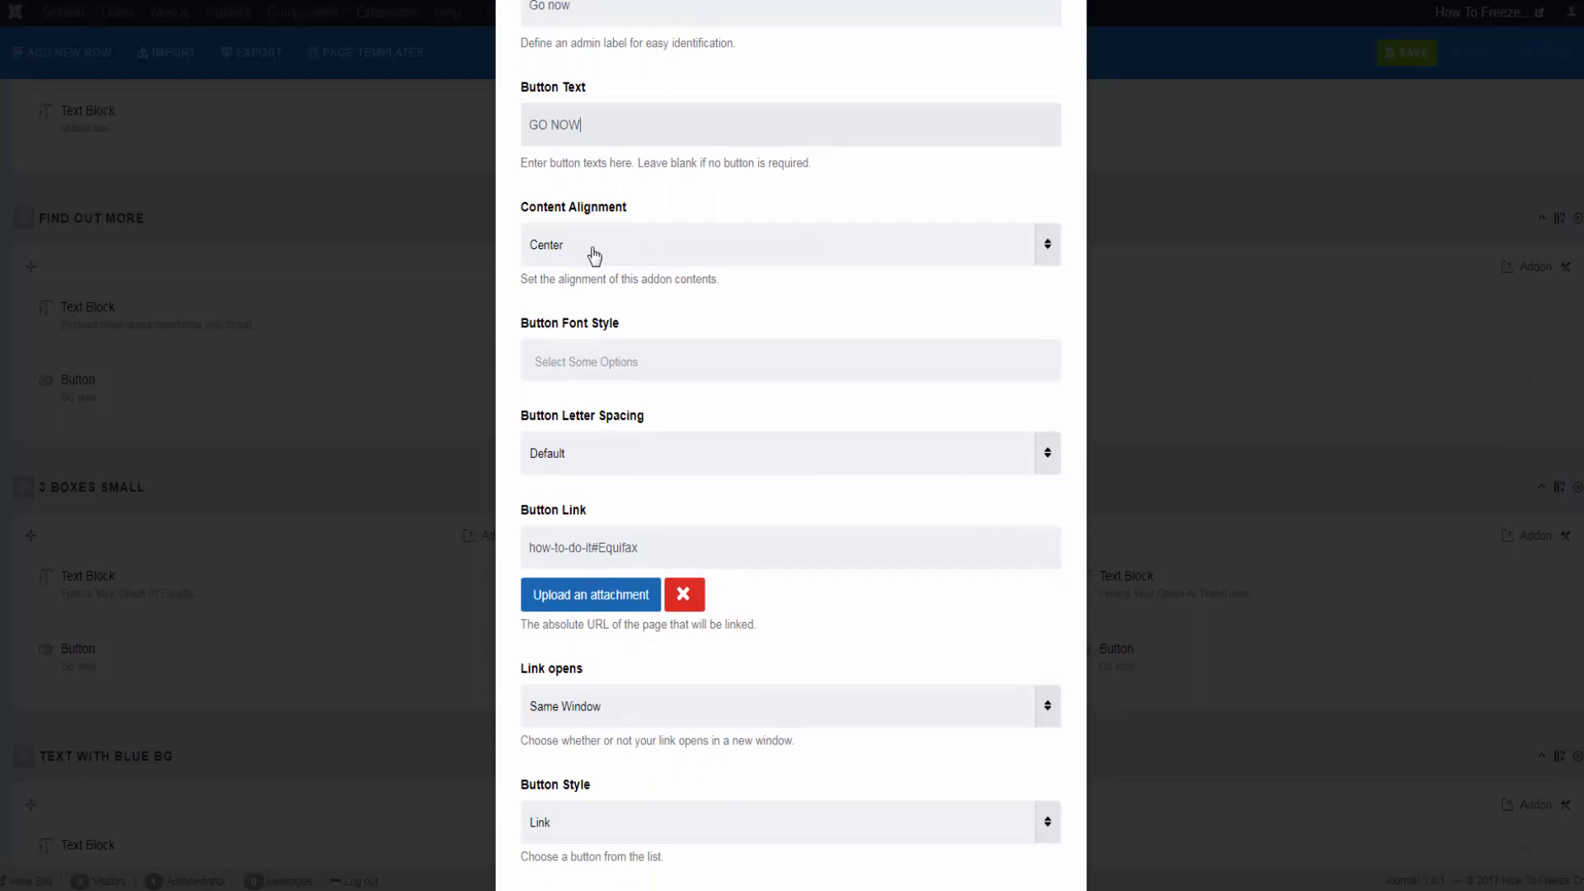
pyautogui.scroll(-1, 598, 261)
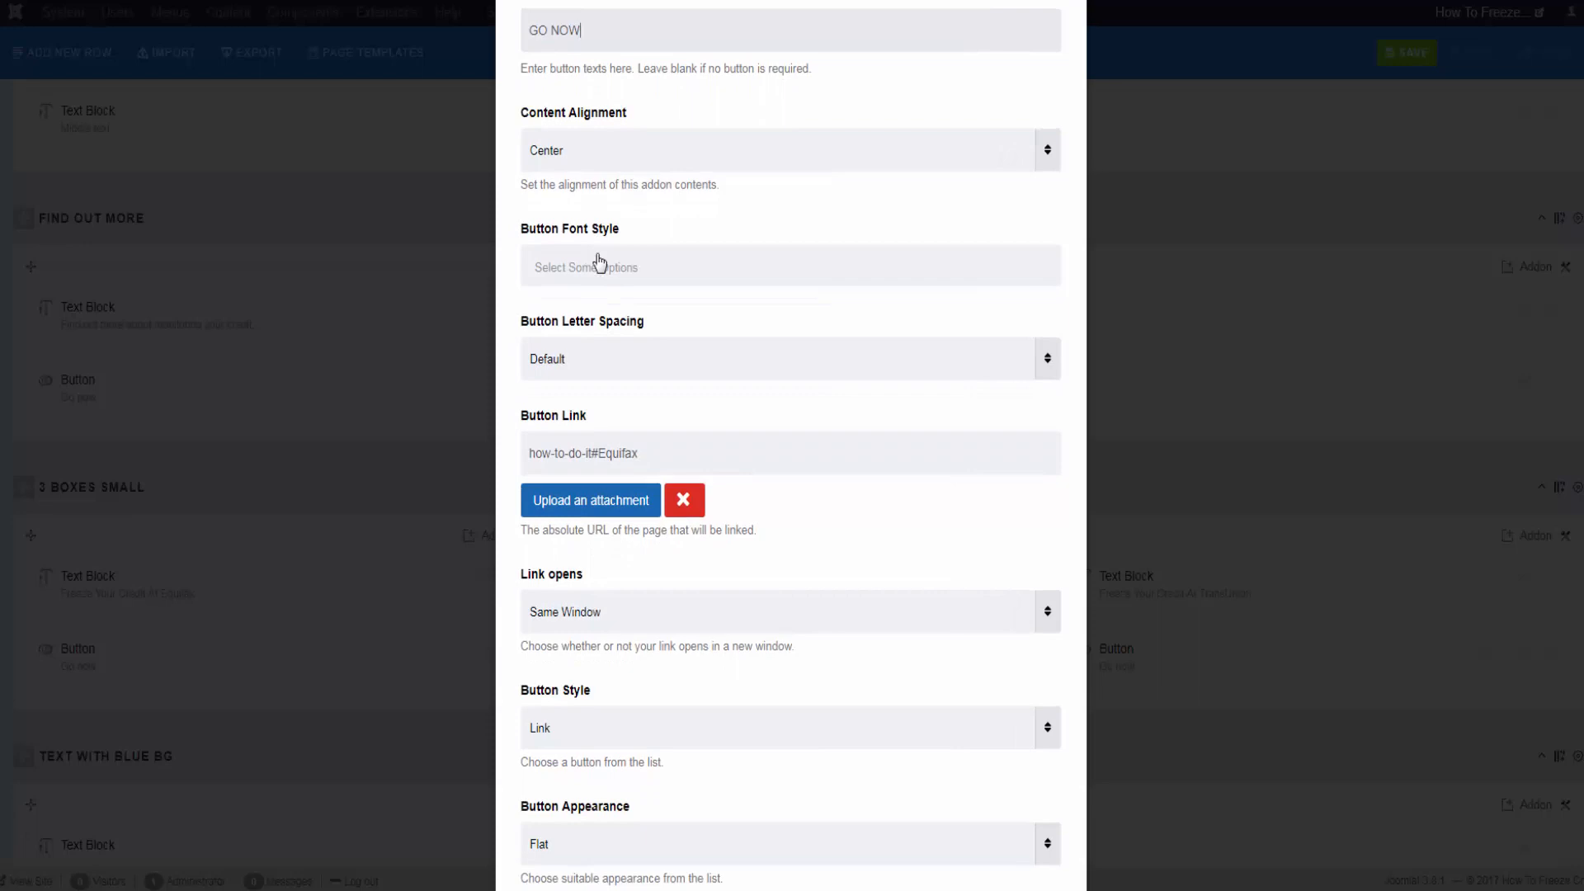
pyautogui.scroll(-2, 599, 262)
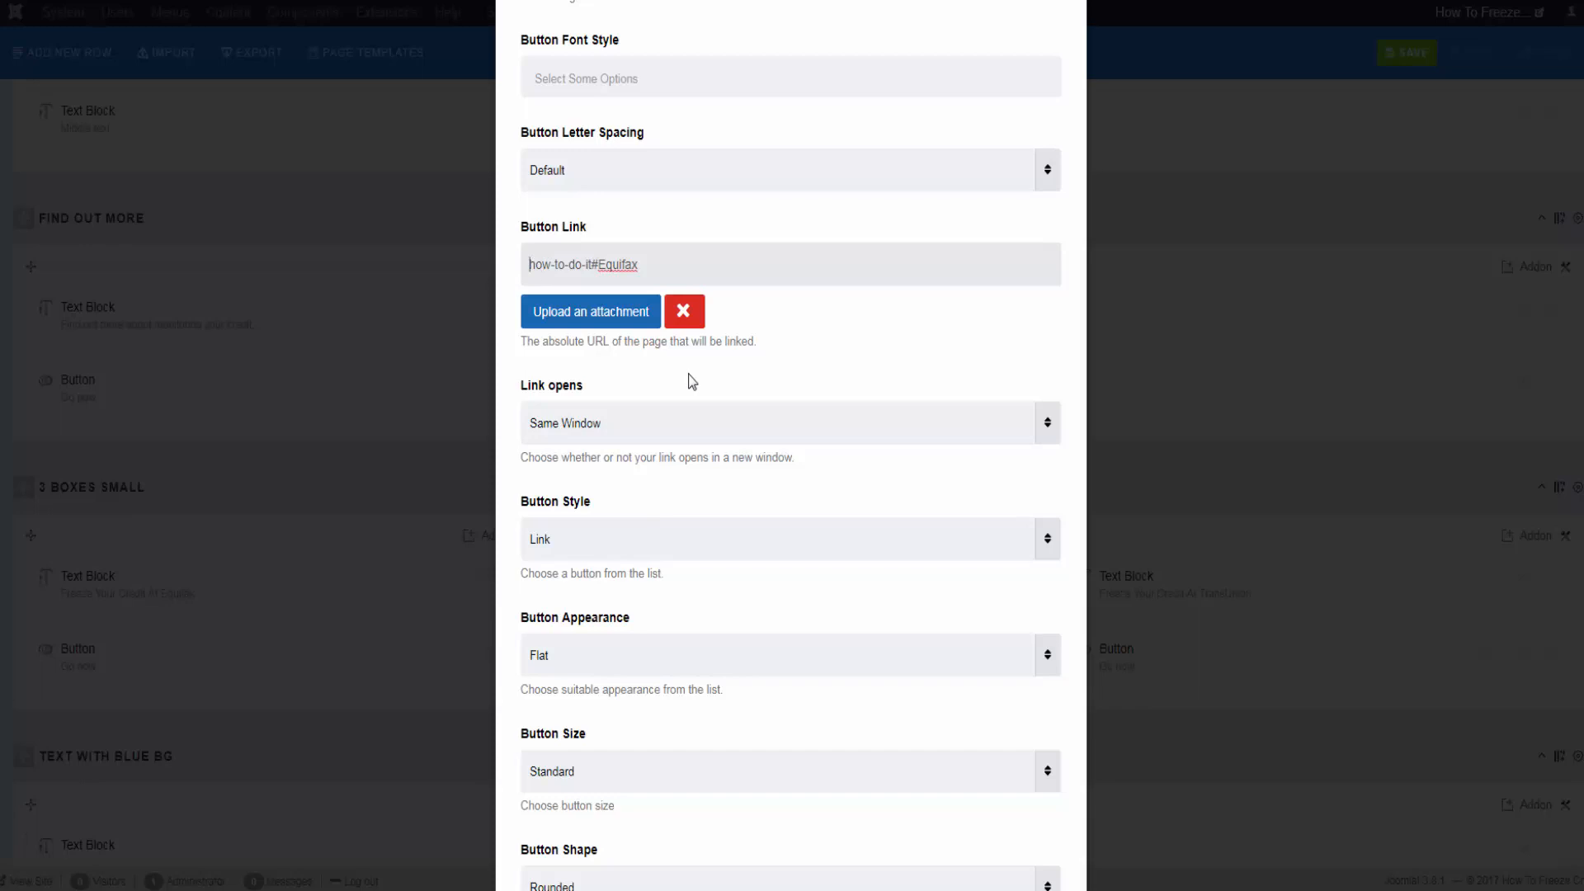
pyautogui.scroll(-2, 691, 381)
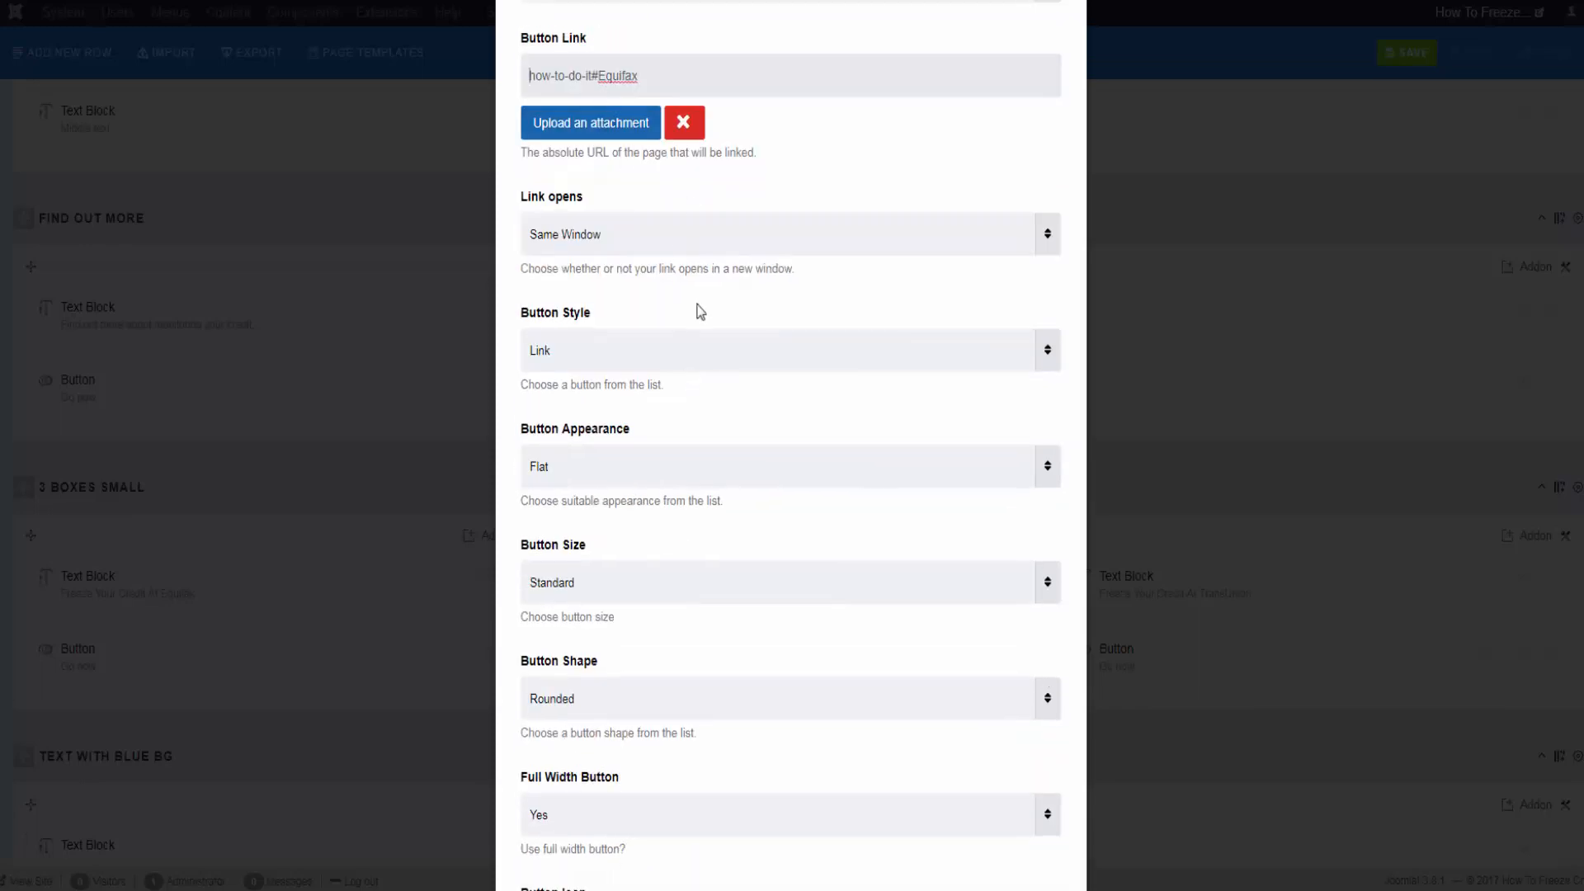
pyautogui.scroll(-1, 700, 311)
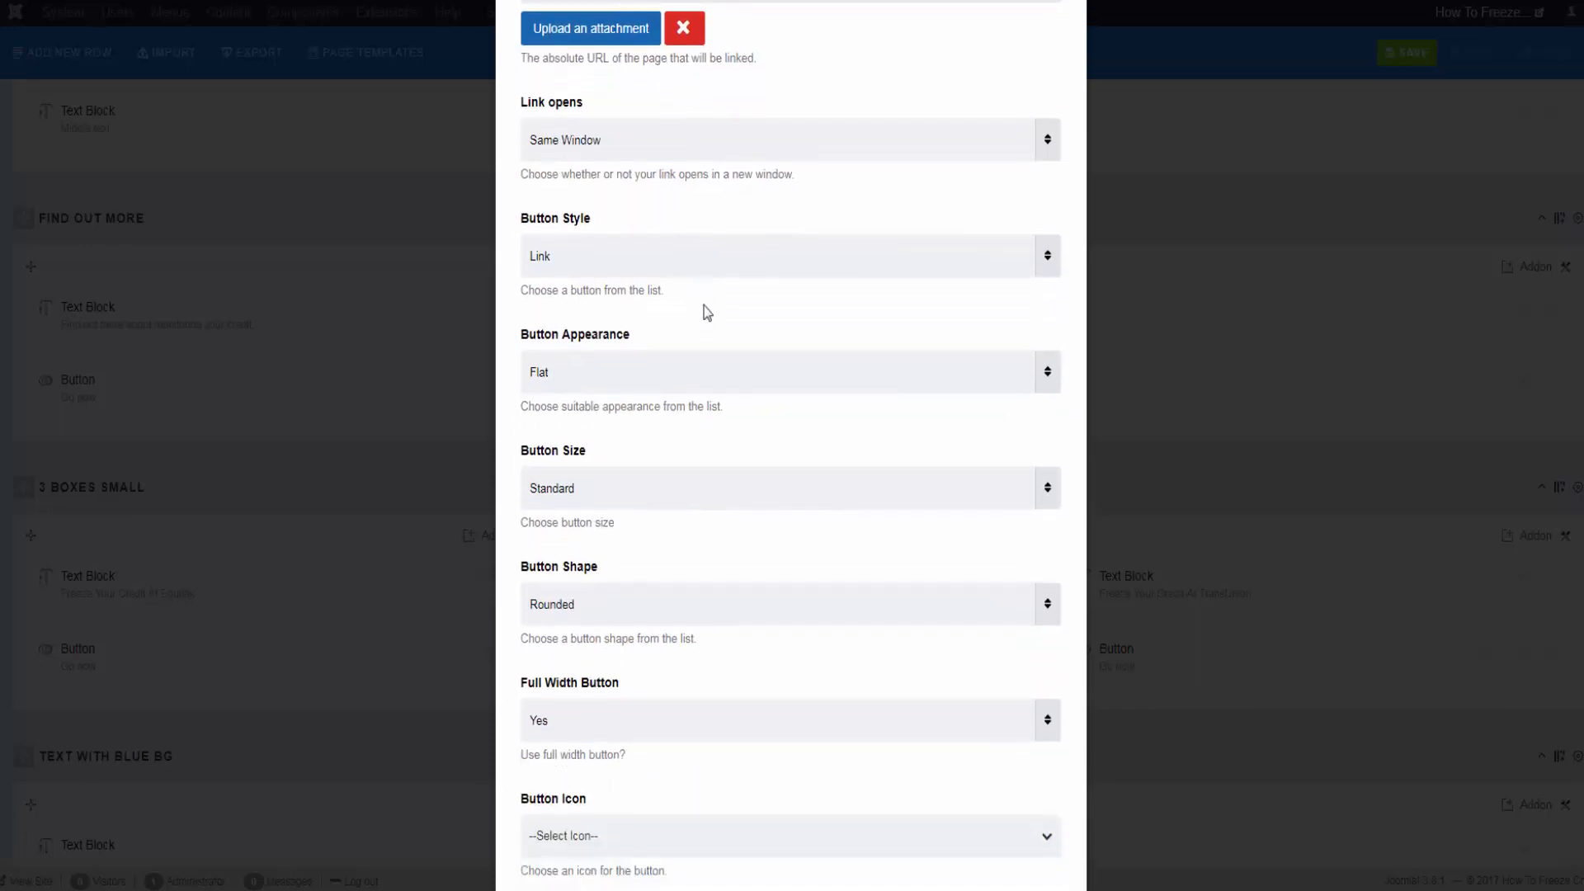
pyautogui.scroll(-3, 704, 309)
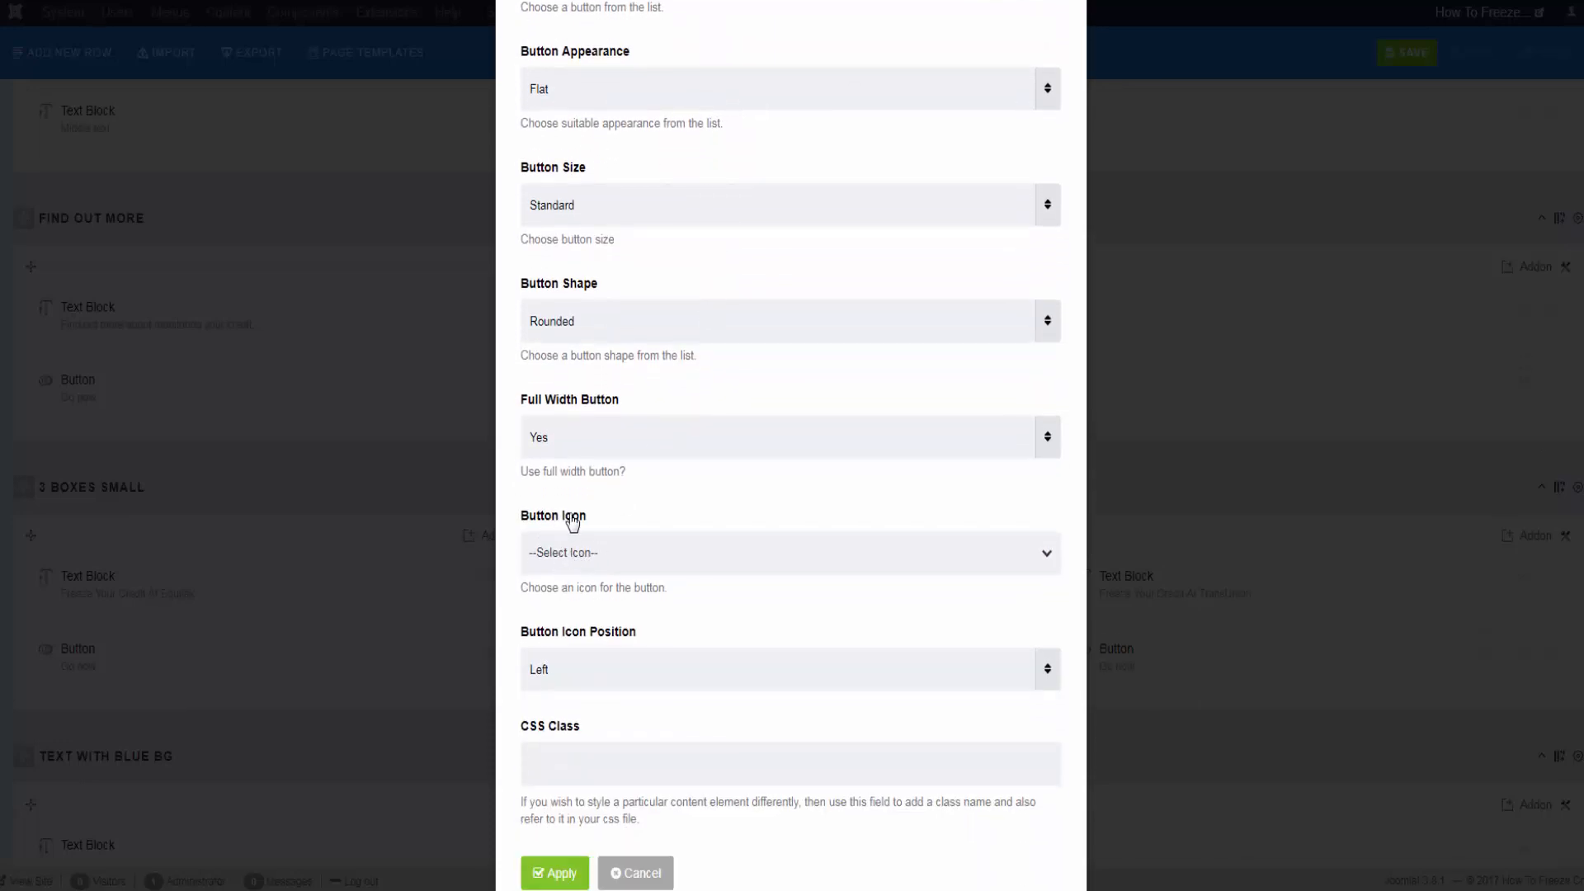
# Step: Review the Go now button's settings from its link down to its icon position and CSS class, and cancel without applying
pyautogui.scroll(-1, 571, 521)
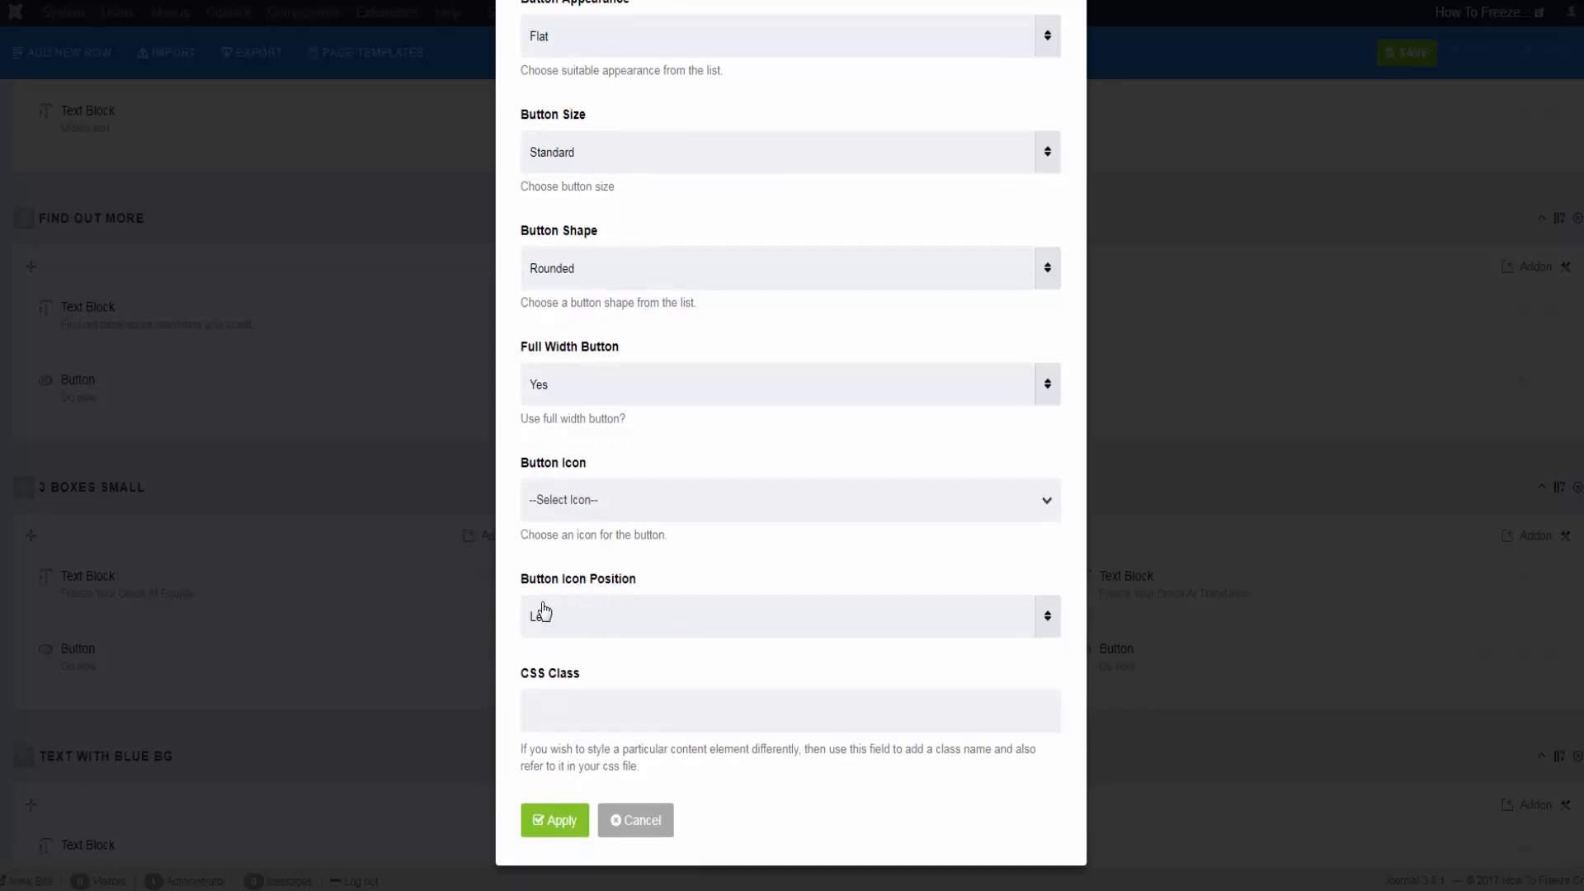
pyautogui.scroll(5, 822, 593)
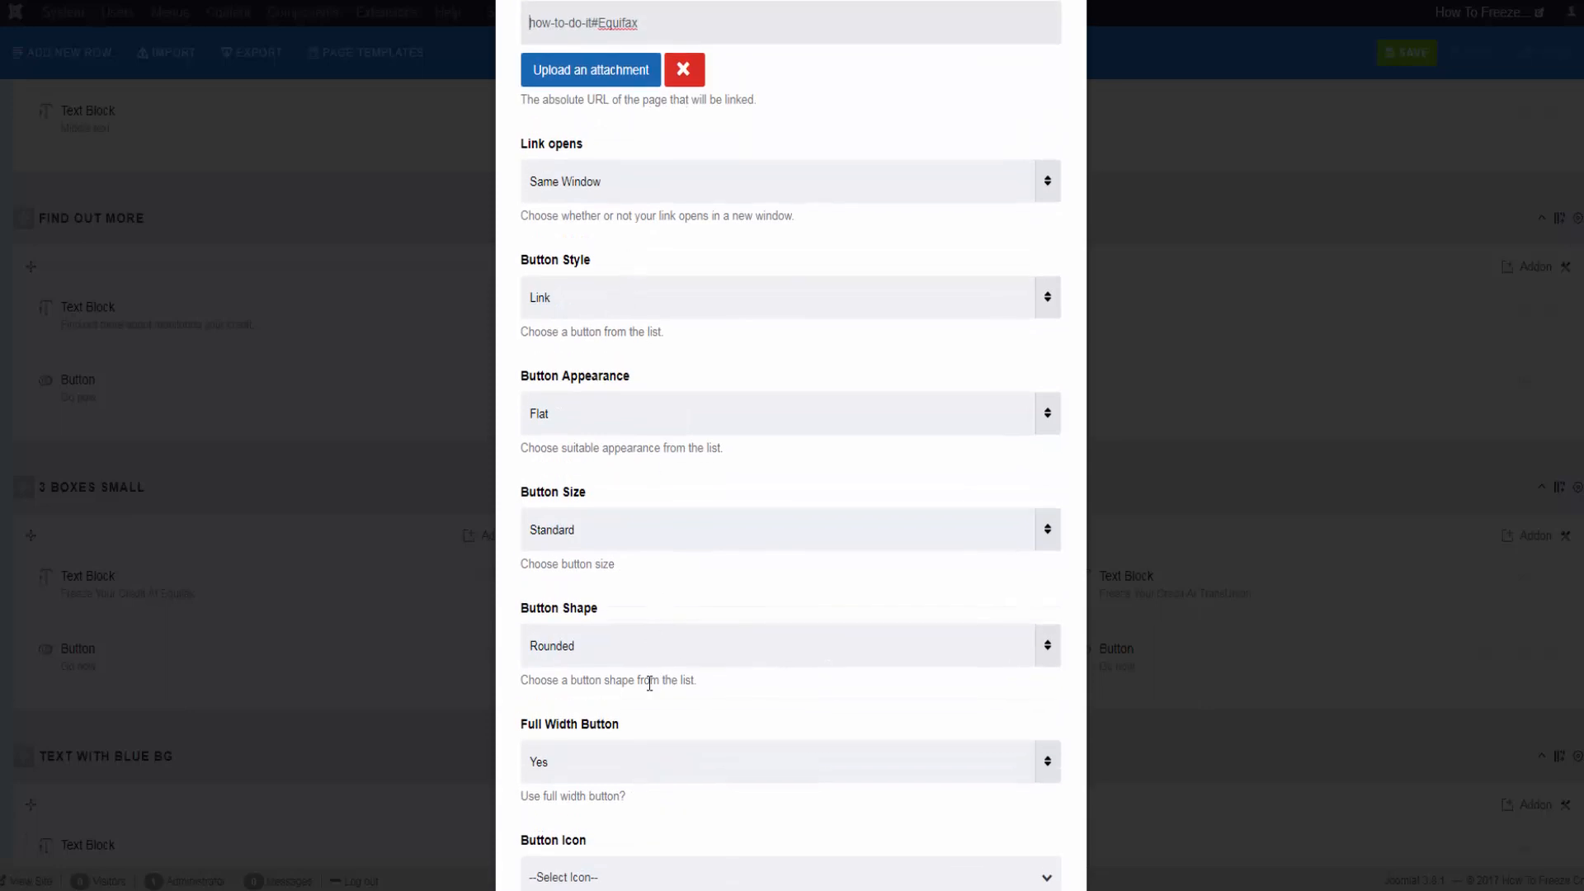
pyautogui.scroll(-5, 674, 468)
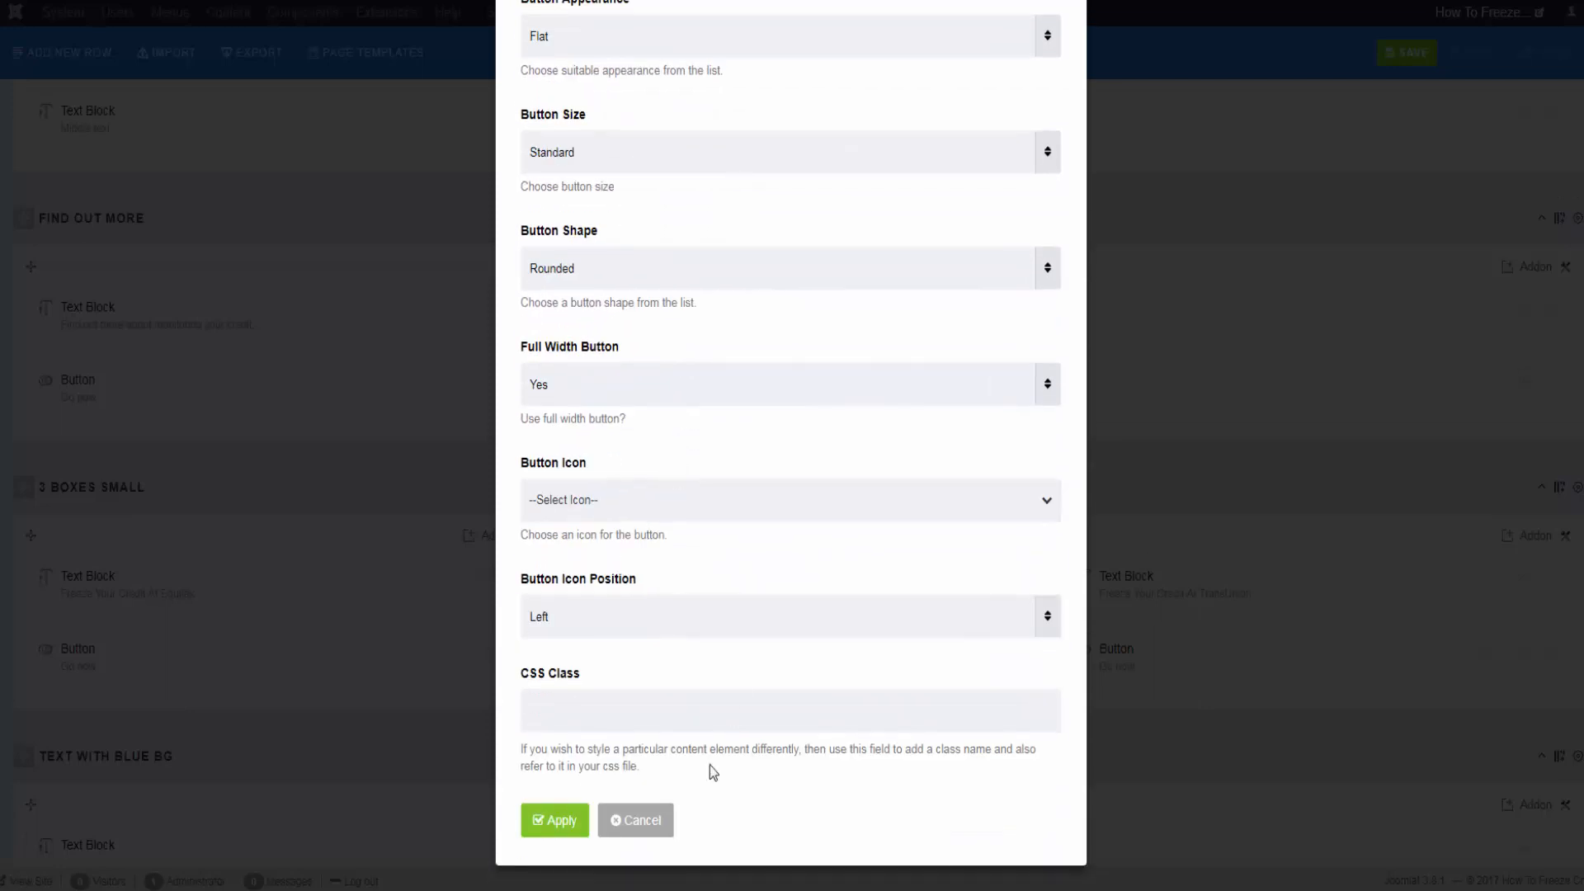
pyautogui.click(635, 820)
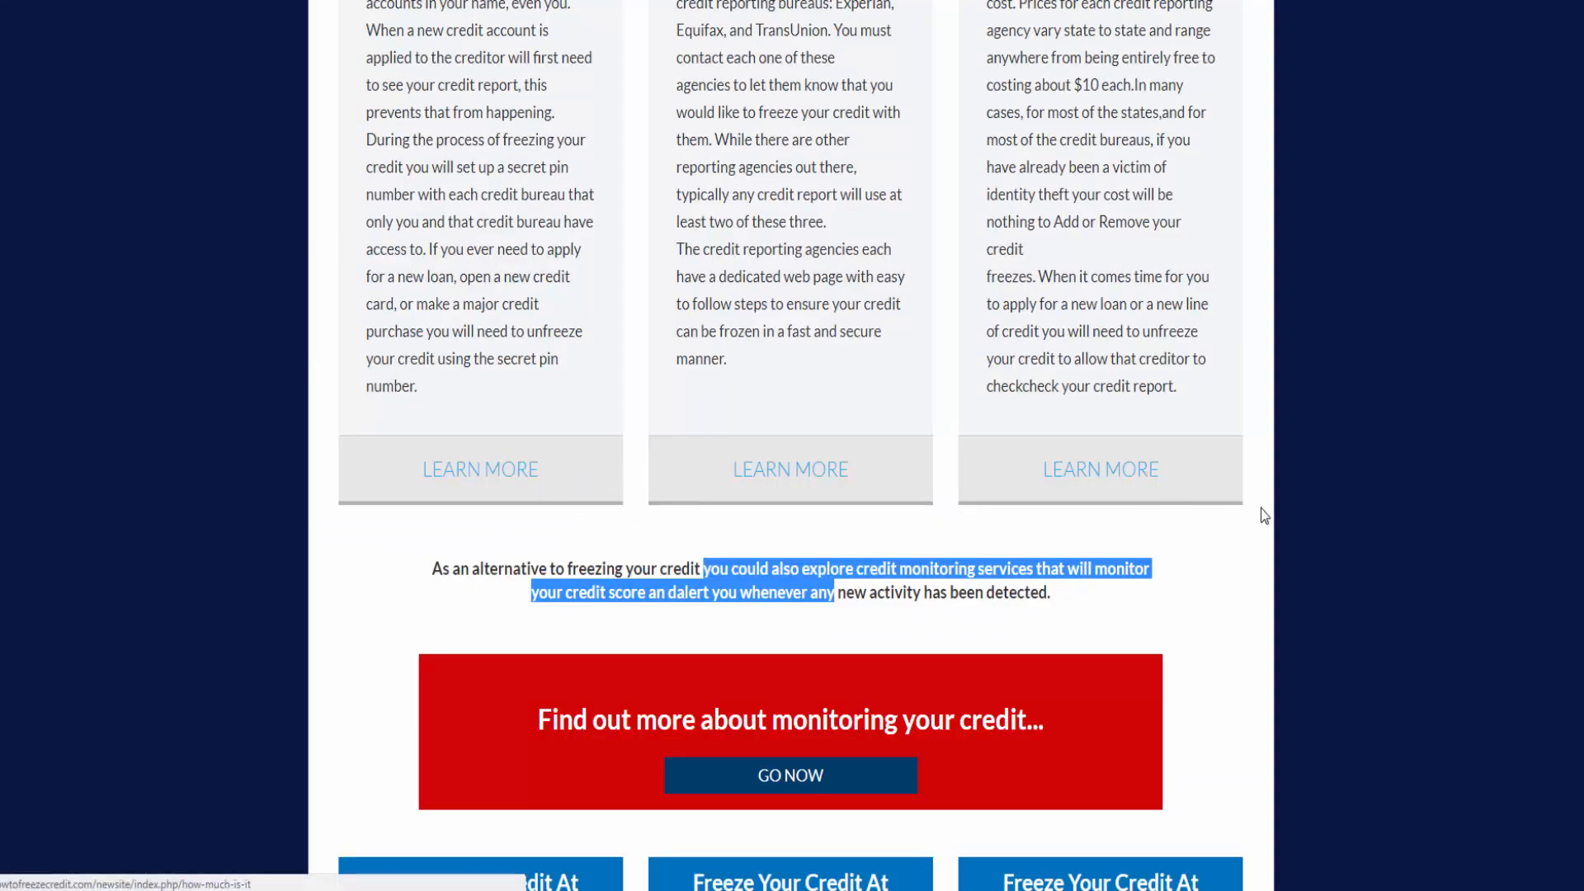
# Step: Clear the text selection on the live page and examine the red banner, the three small blue boxes and the pale blue disclaimer
pyautogui.scroll(-4, 1263, 515)
pyautogui.click(1253, 504)
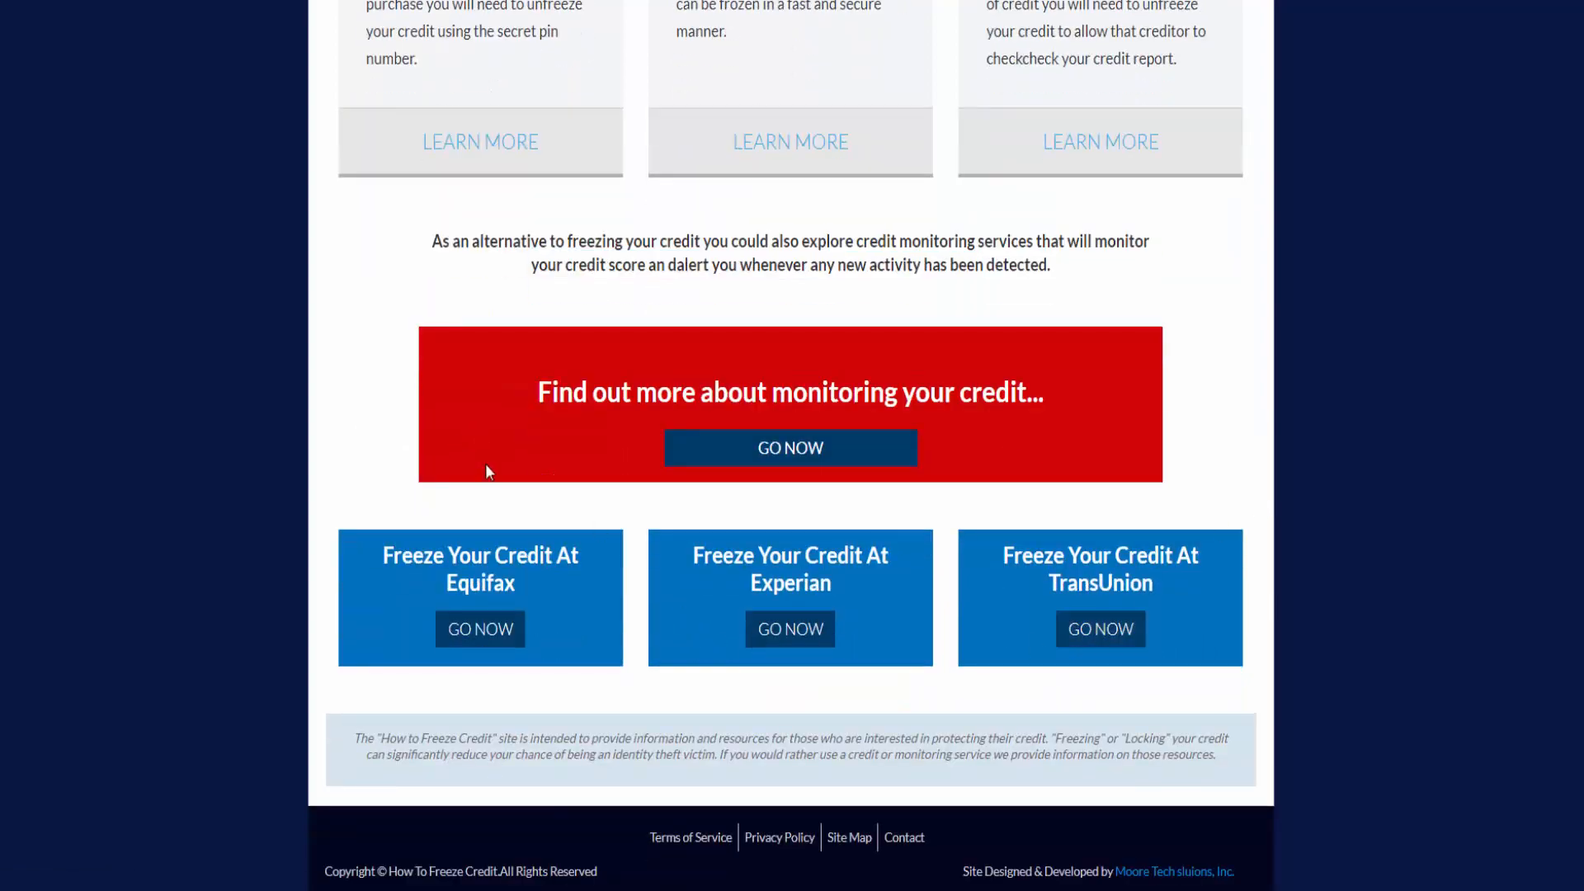
pyautogui.scroll(6, 485, 464)
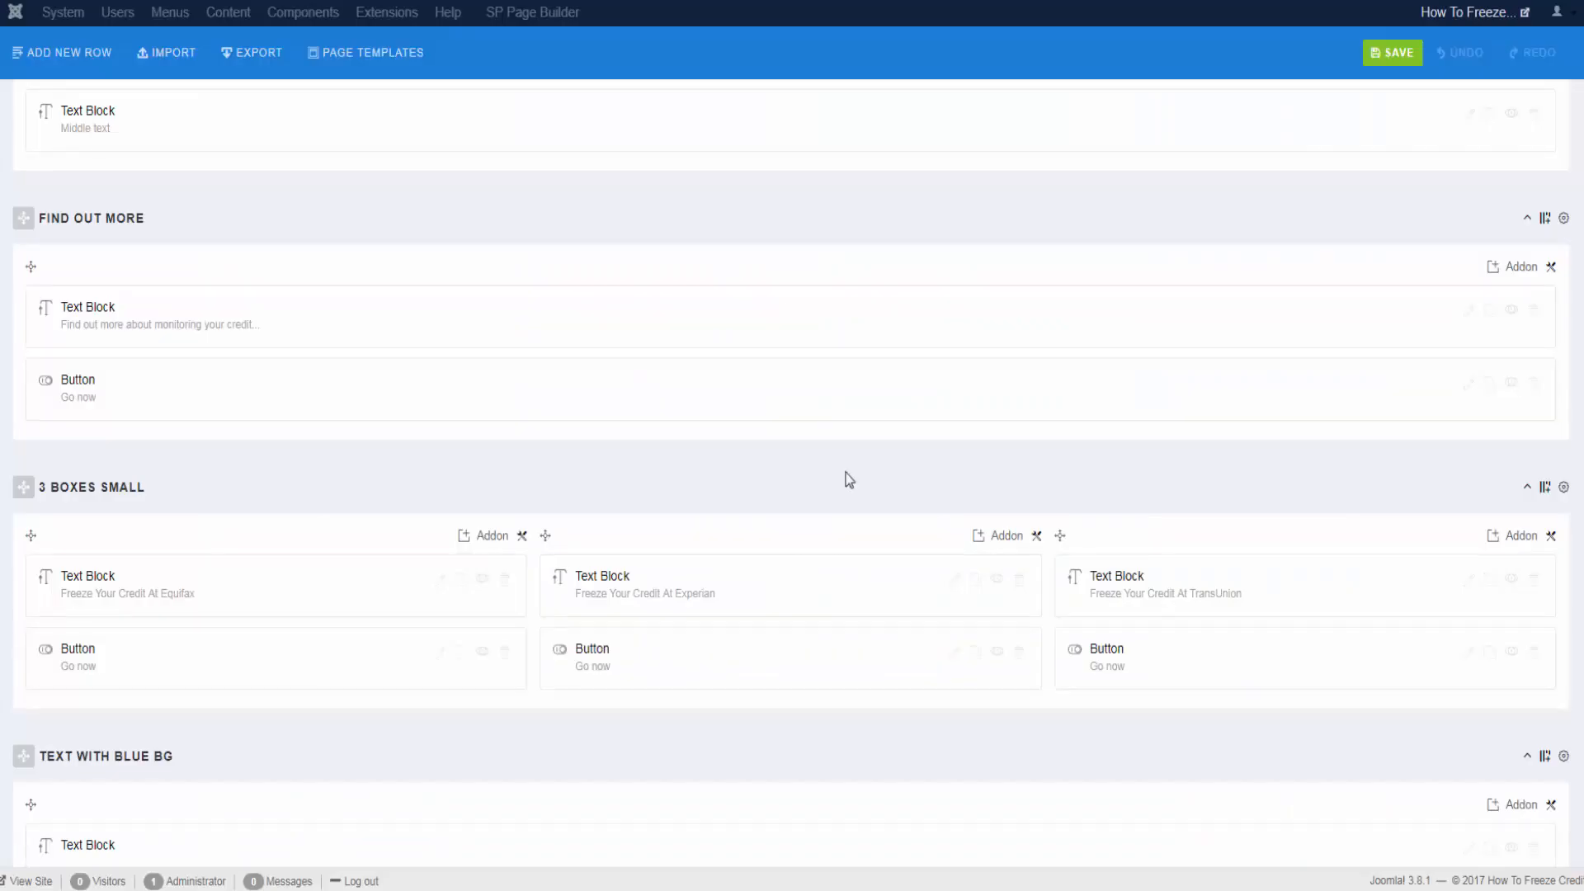
# Step: Open the text block in the Text With Blue BG row, compare it with the live page, and examine its content and alignment
pyautogui.scroll(-3, 837, 554)
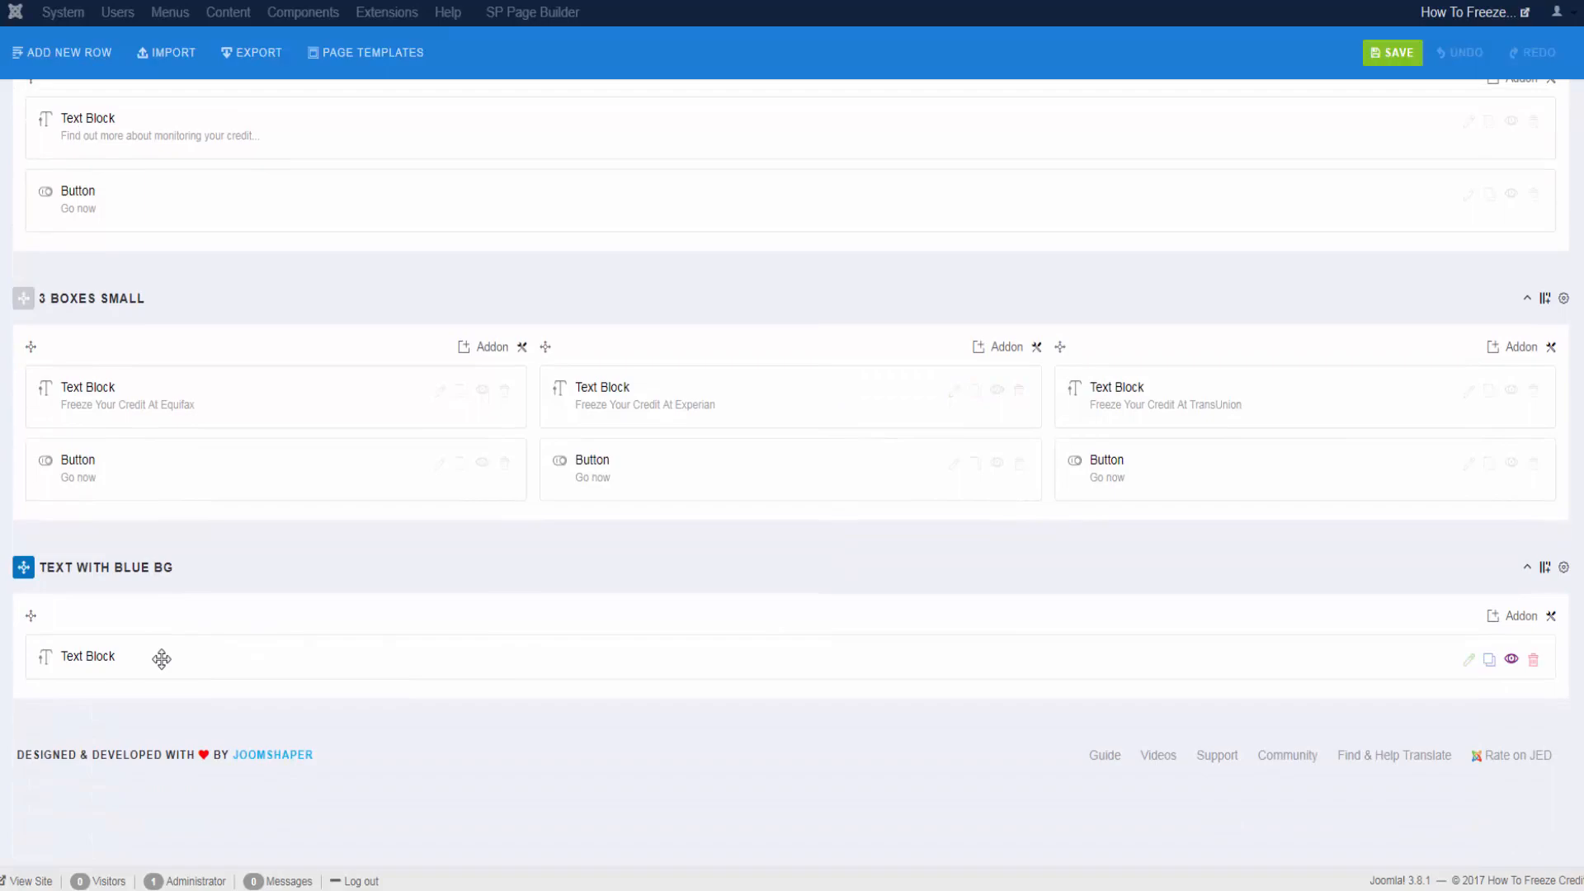
pyautogui.click(1469, 659)
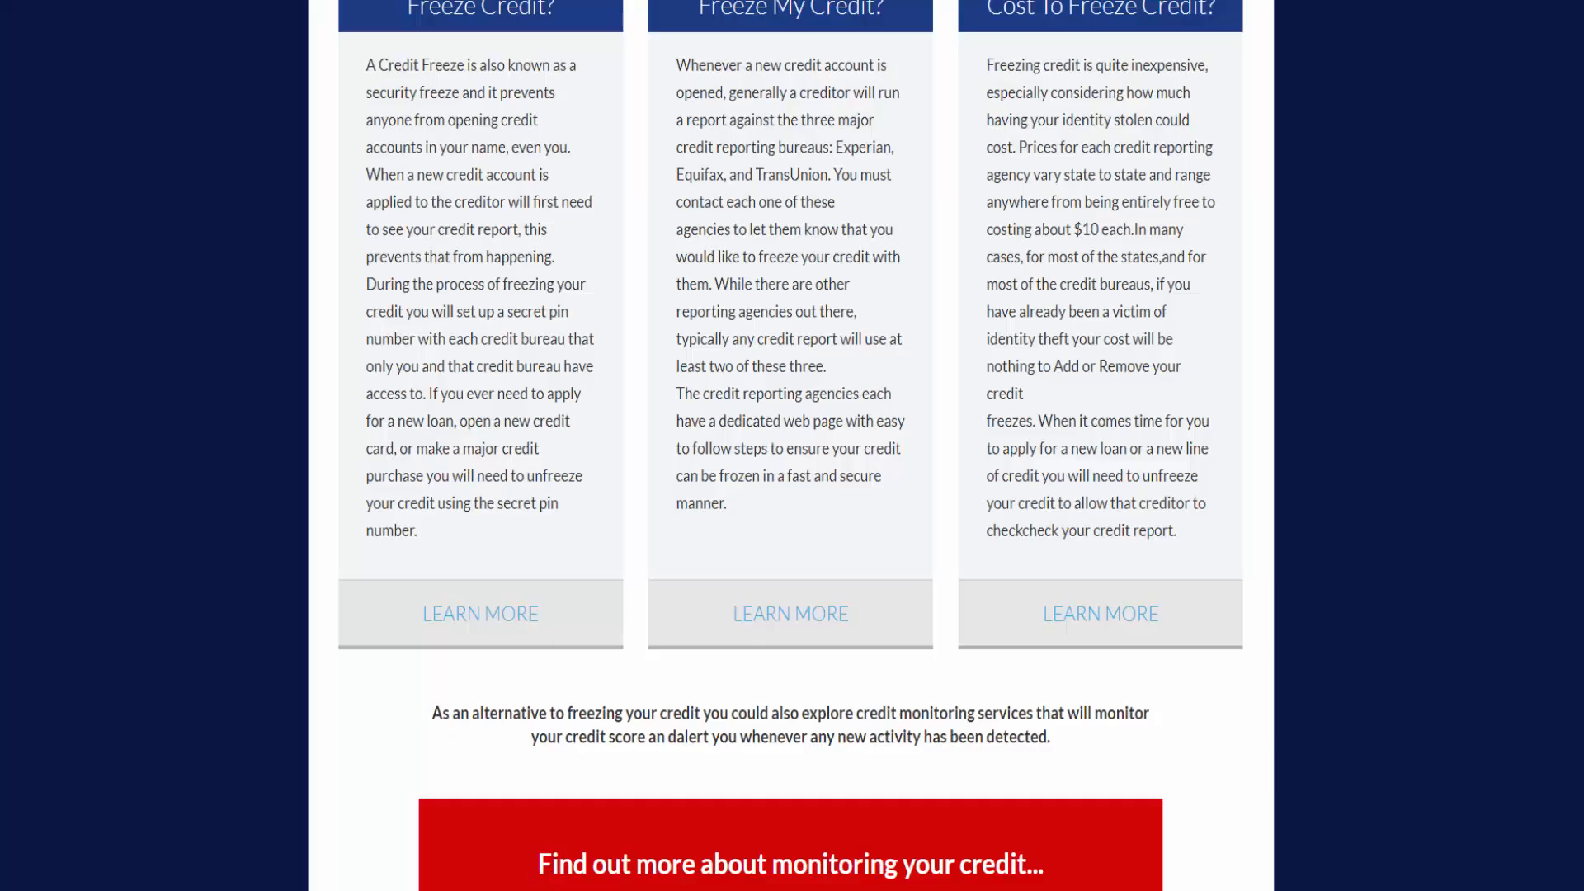
pyautogui.scroll(-6, 867, 713)
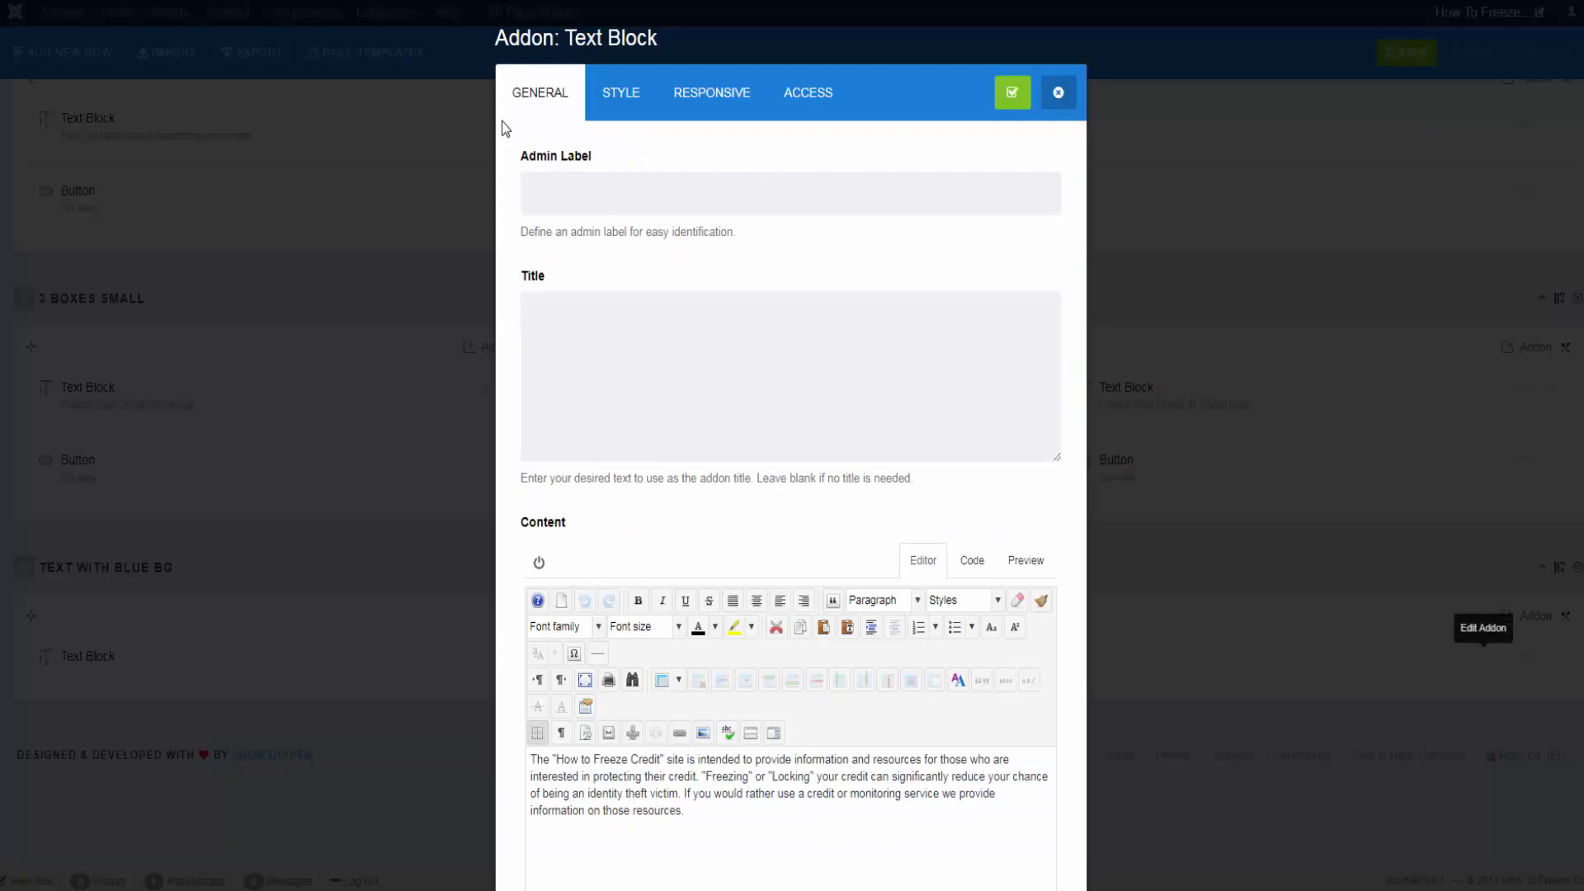
pyautogui.scroll(-5, 869, 653)
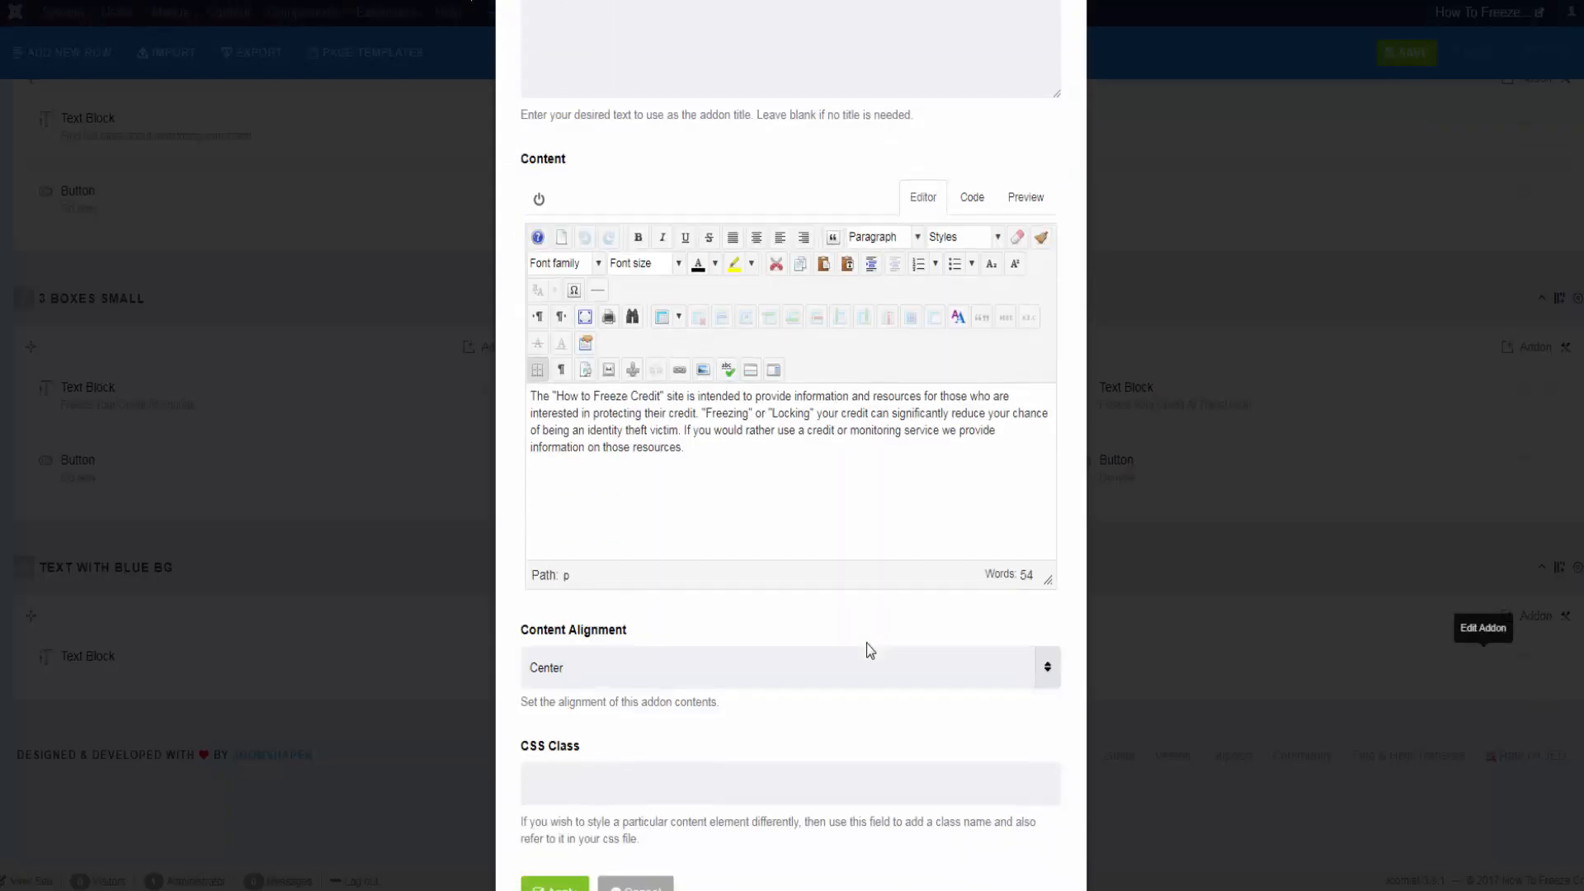
pyautogui.scroll(6, 869, 653)
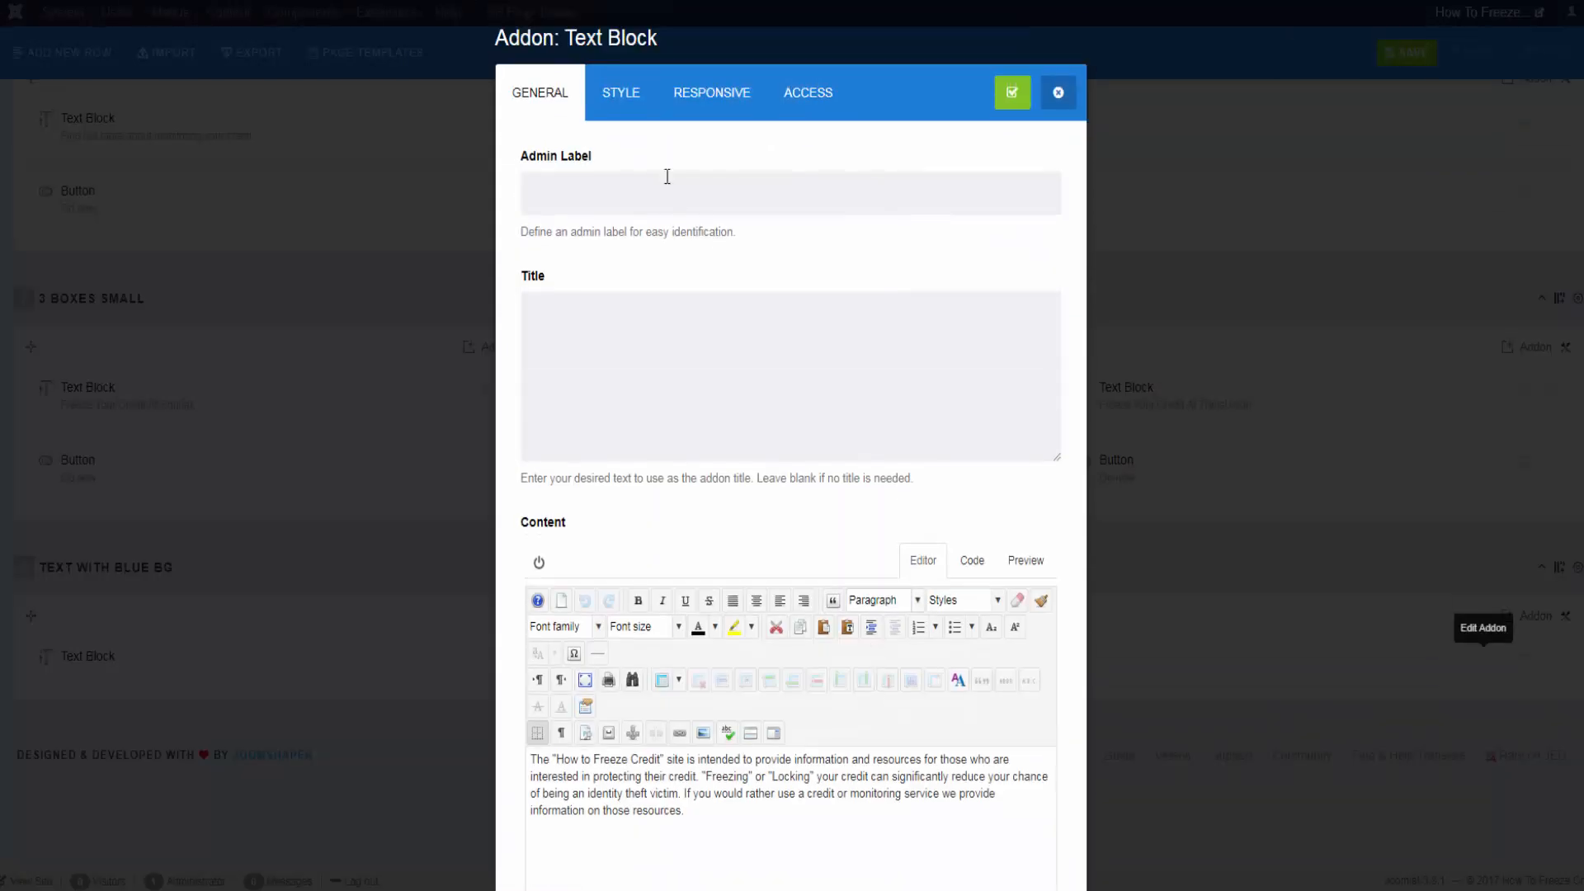
# Step: Examine the disclaimer text block's style options, return to its general settings down to CSS class, and cancel without applying
pyautogui.click(615, 103)
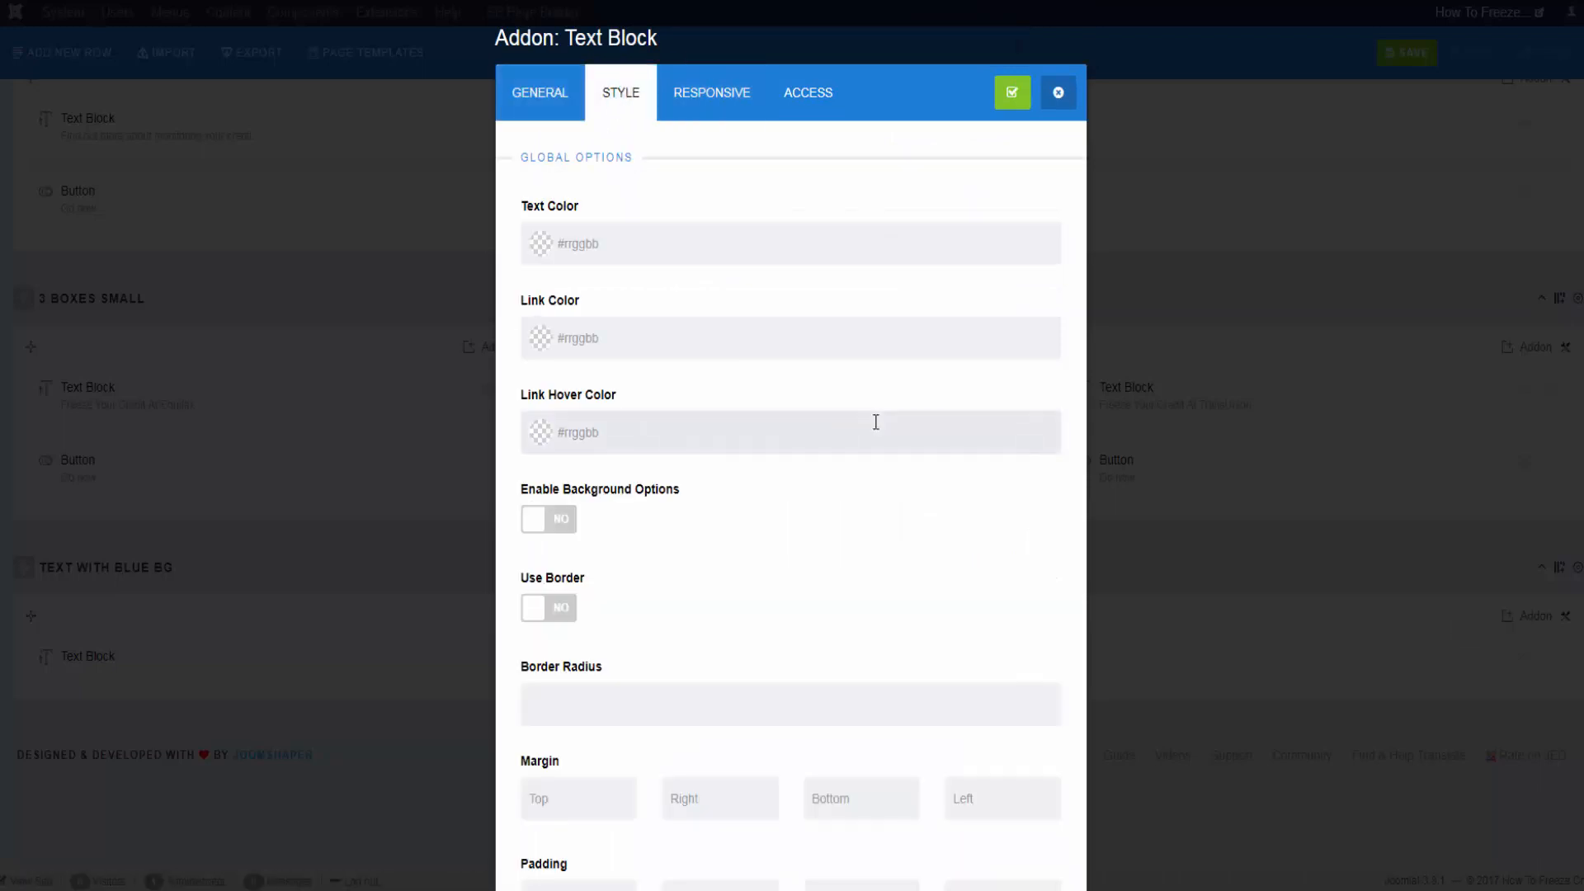
pyautogui.scroll(-4, 875, 419)
pyautogui.scroll(4, 876, 425)
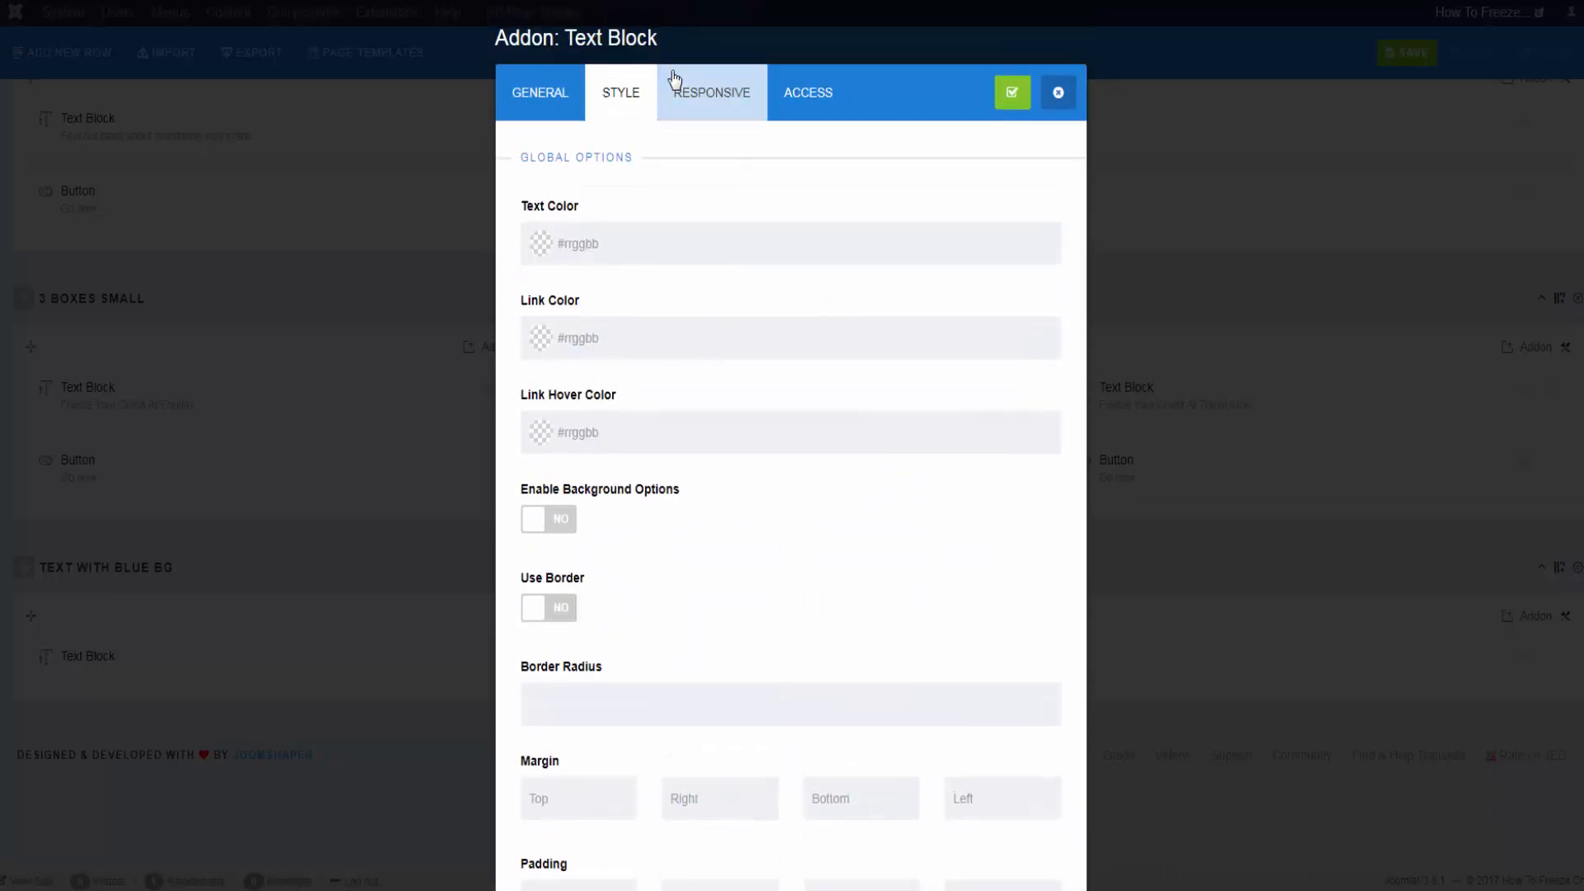
pyautogui.click(537, 97)
pyautogui.scroll(-5, 914, 605)
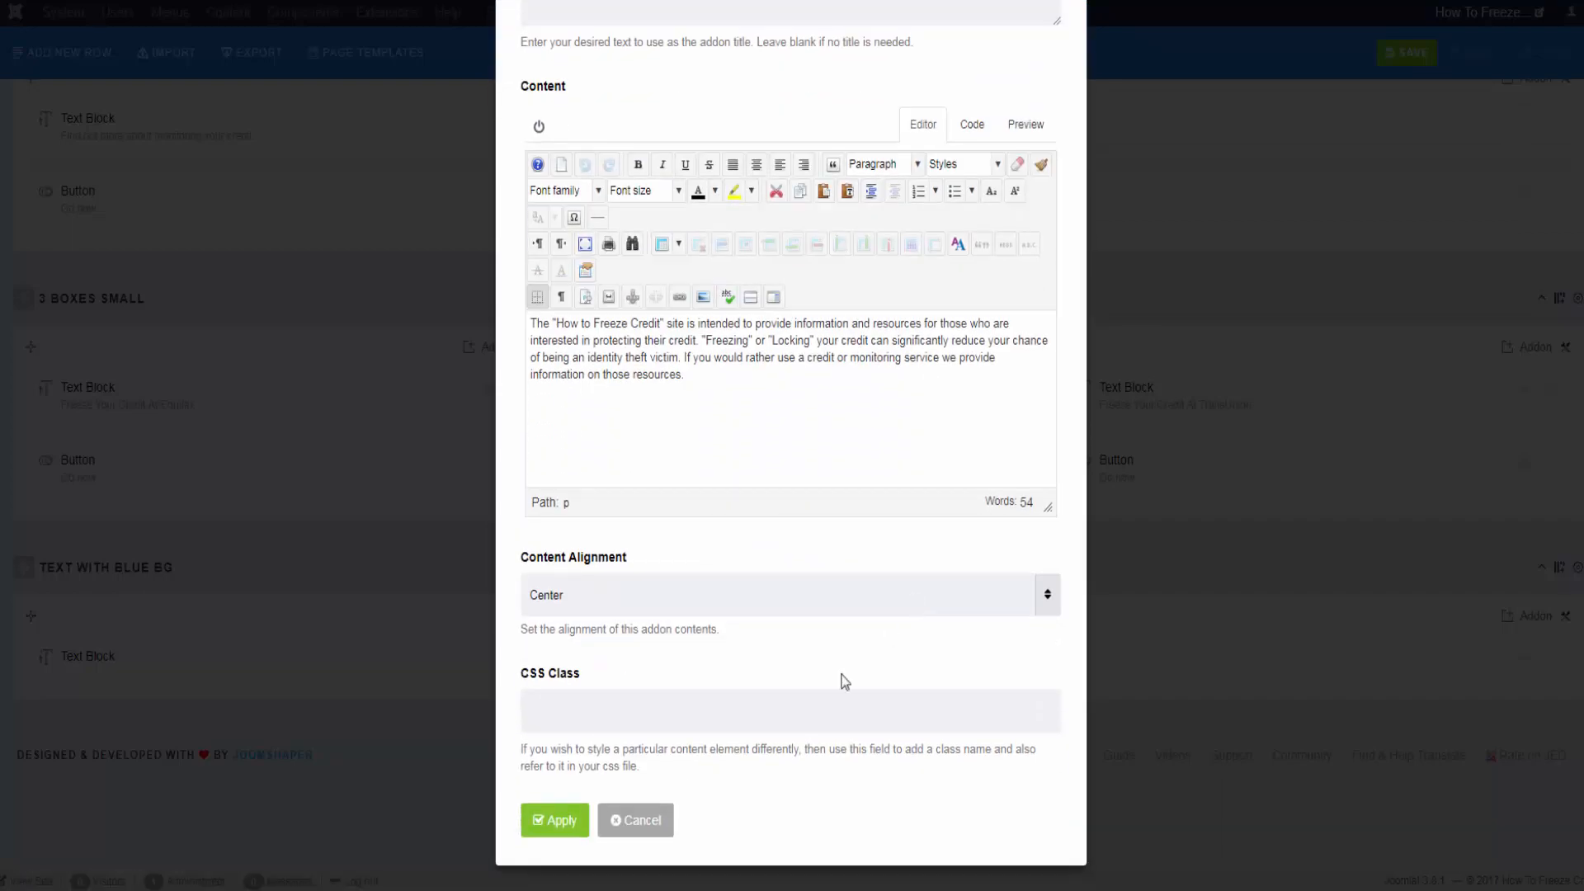
pyautogui.click(672, 807)
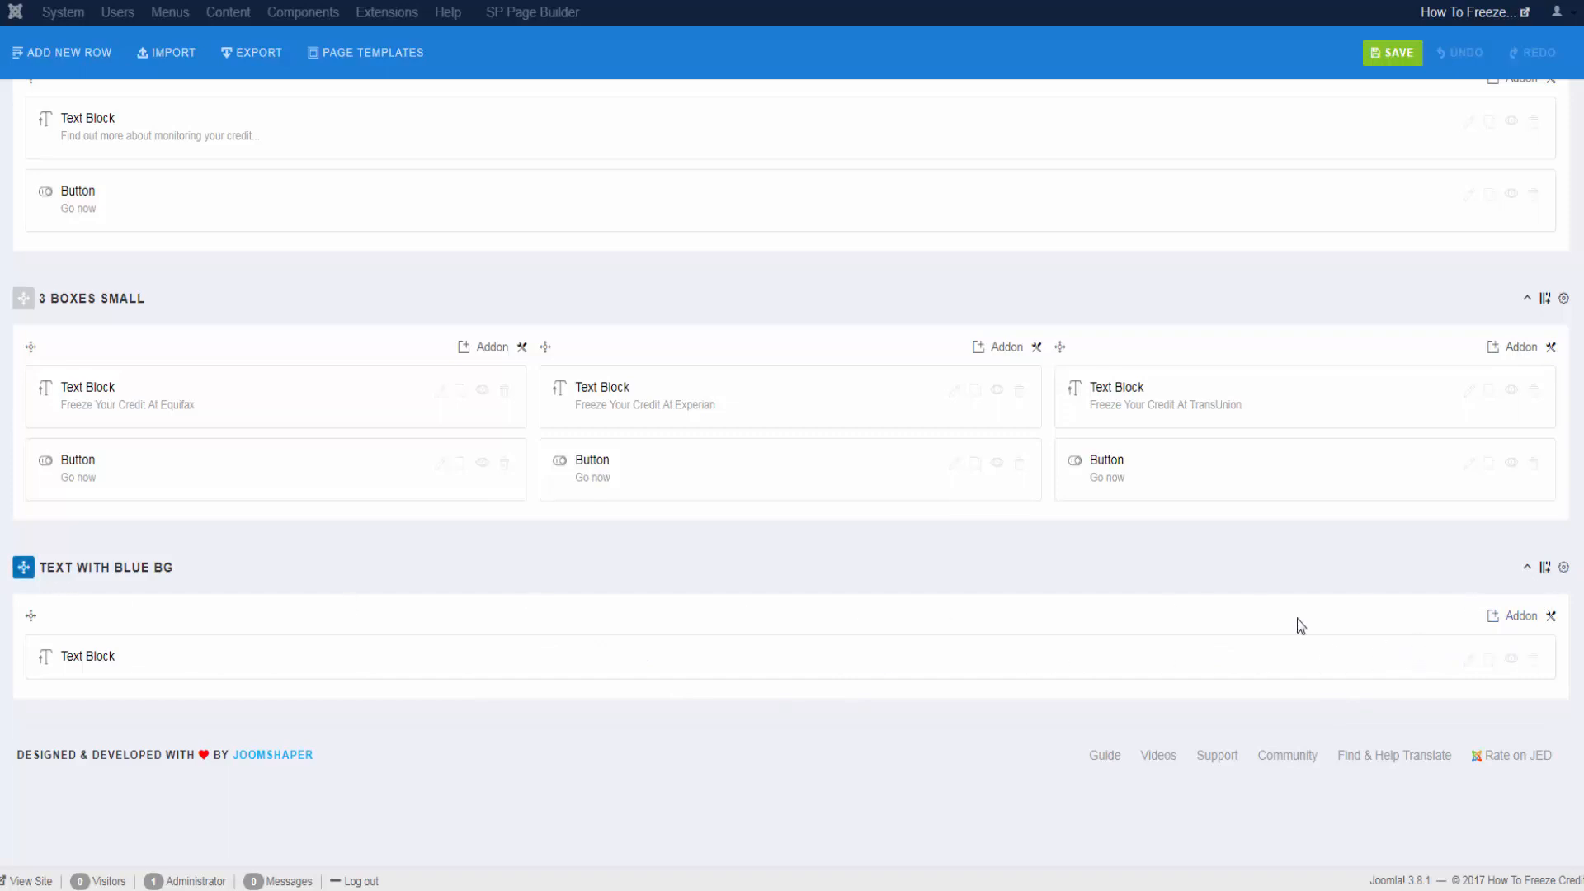
# Step: Open the row options of the Text With Blue BG row and examine its general settings, highlighting the CSS class bottom-001
pyautogui.click(1563, 569)
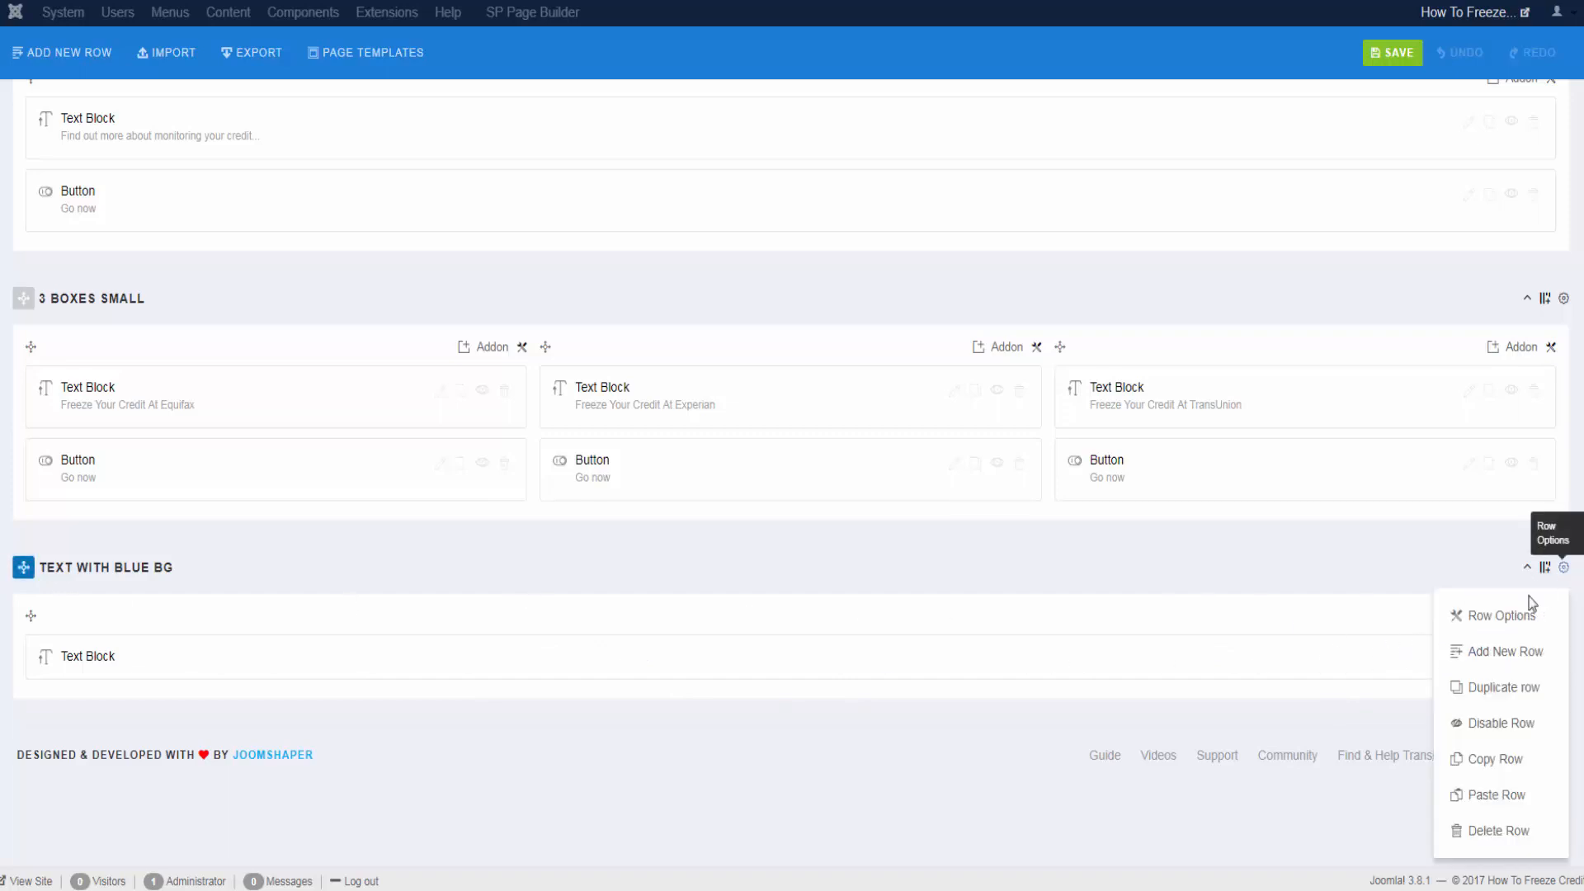
pyautogui.click(1495, 627)
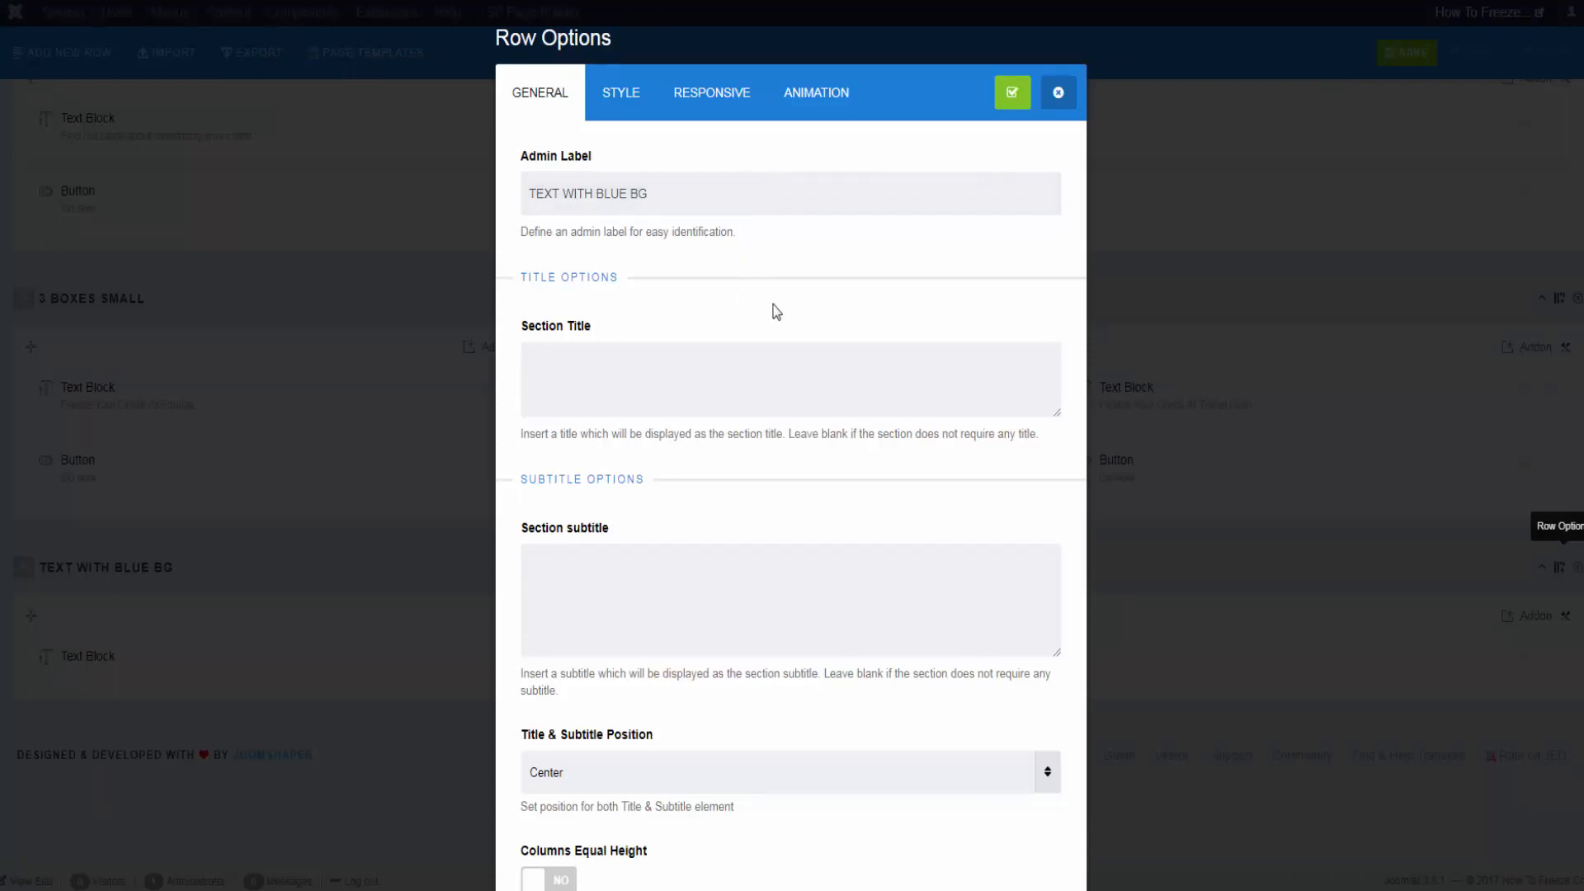
pyautogui.scroll(-7, 776, 313)
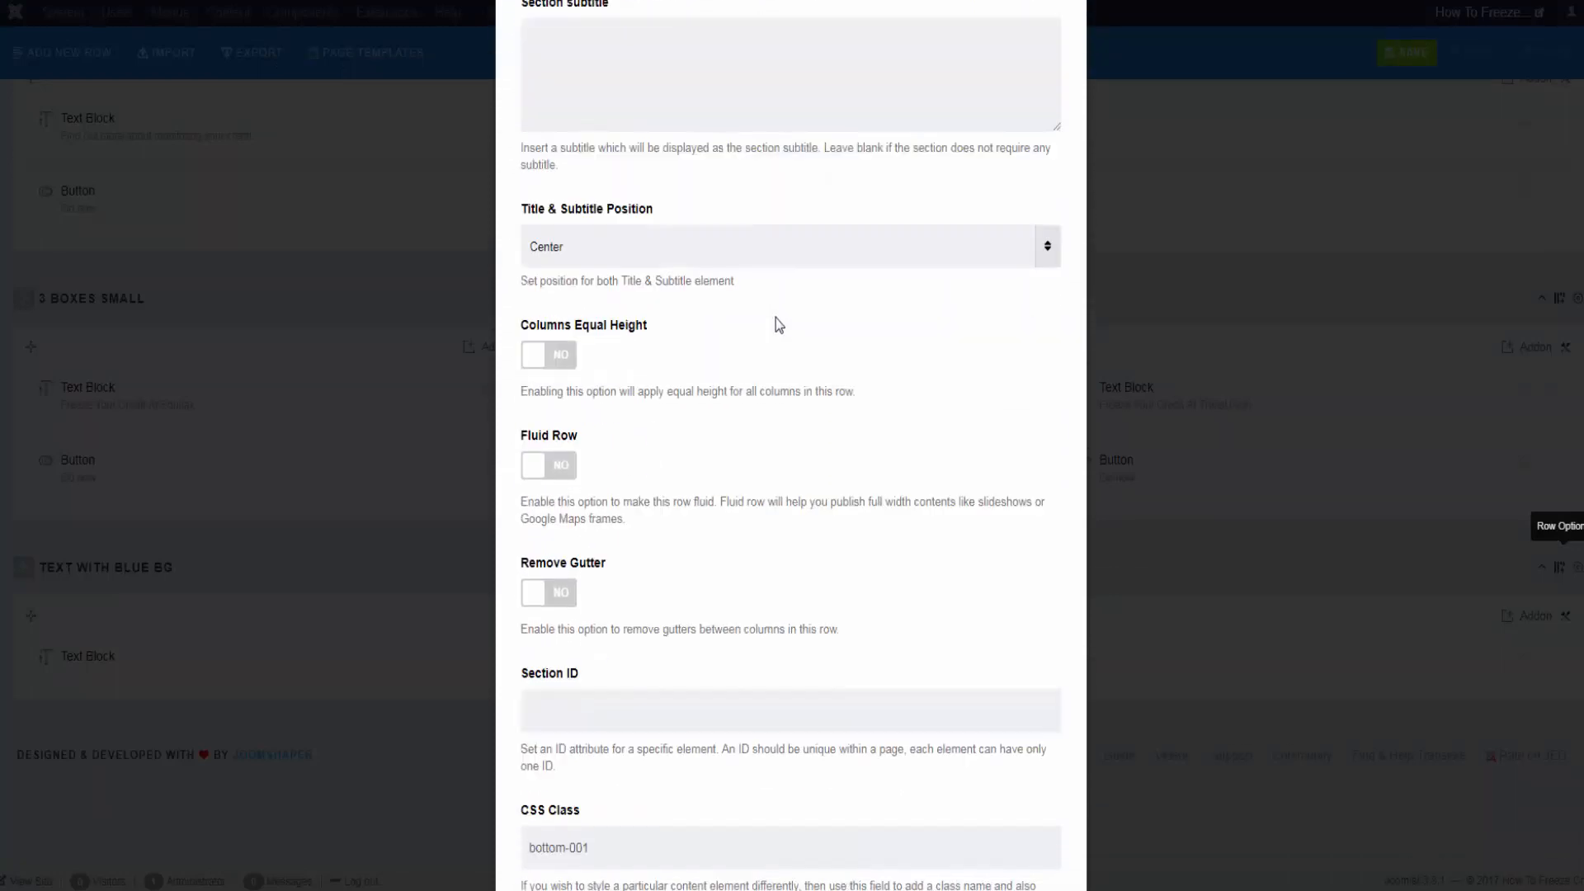
pyautogui.scroll(-1, 776, 323)
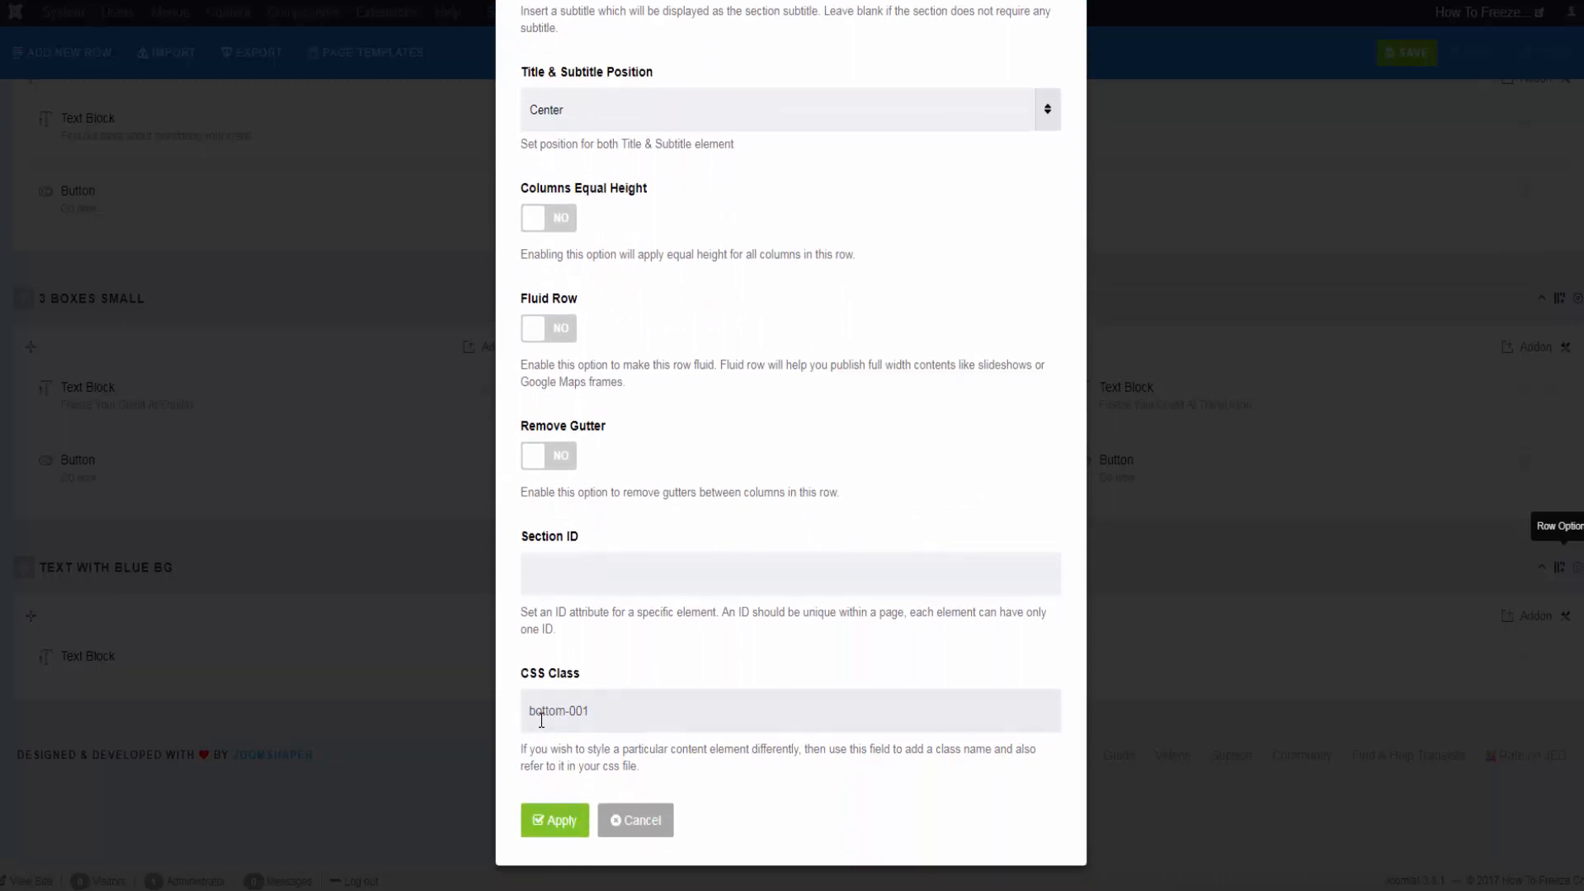
pyautogui.moveTo(529, 707); pyautogui.dragTo(593, 706)
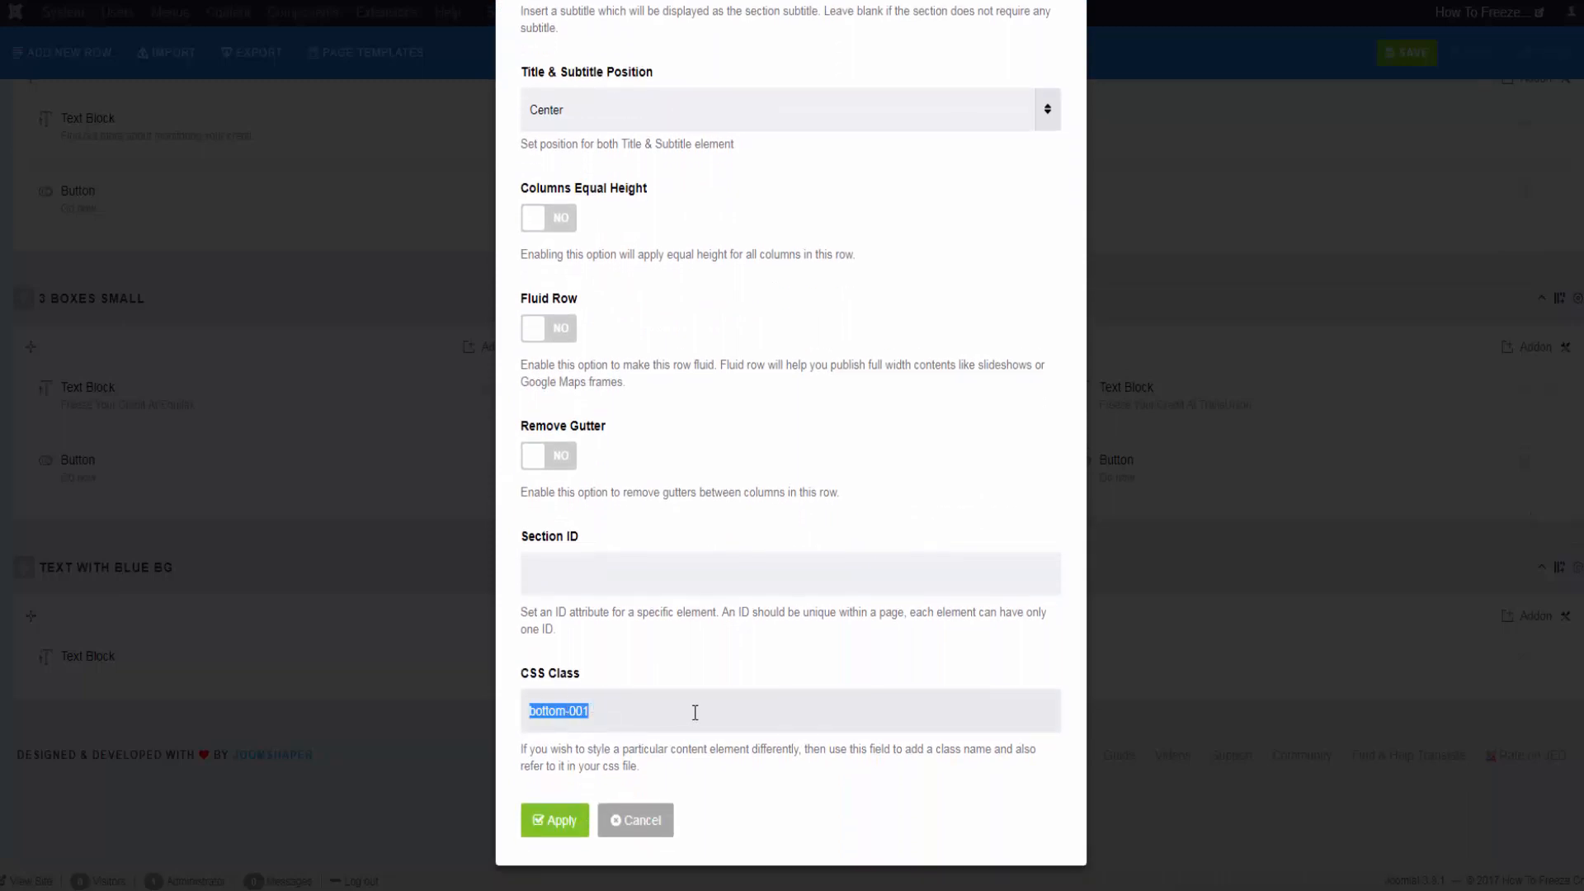
# Step: Examine the Text With Blue BG row's padding, margin, color and background style options, and close the row options without applying
pyautogui.scroll(8, 694, 712)
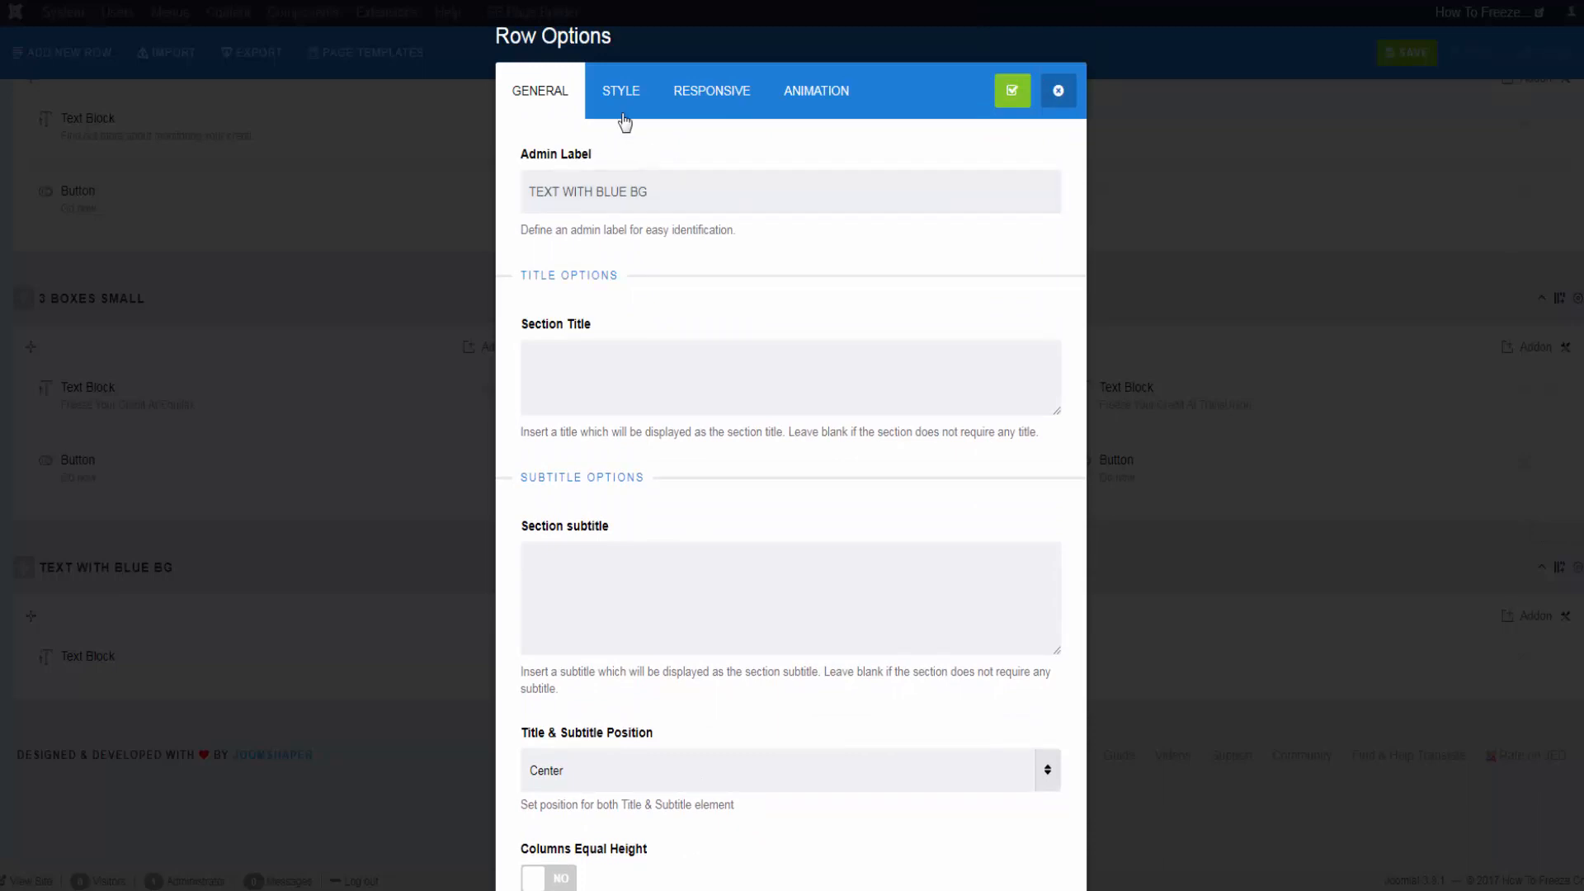
pyautogui.click(625, 118)
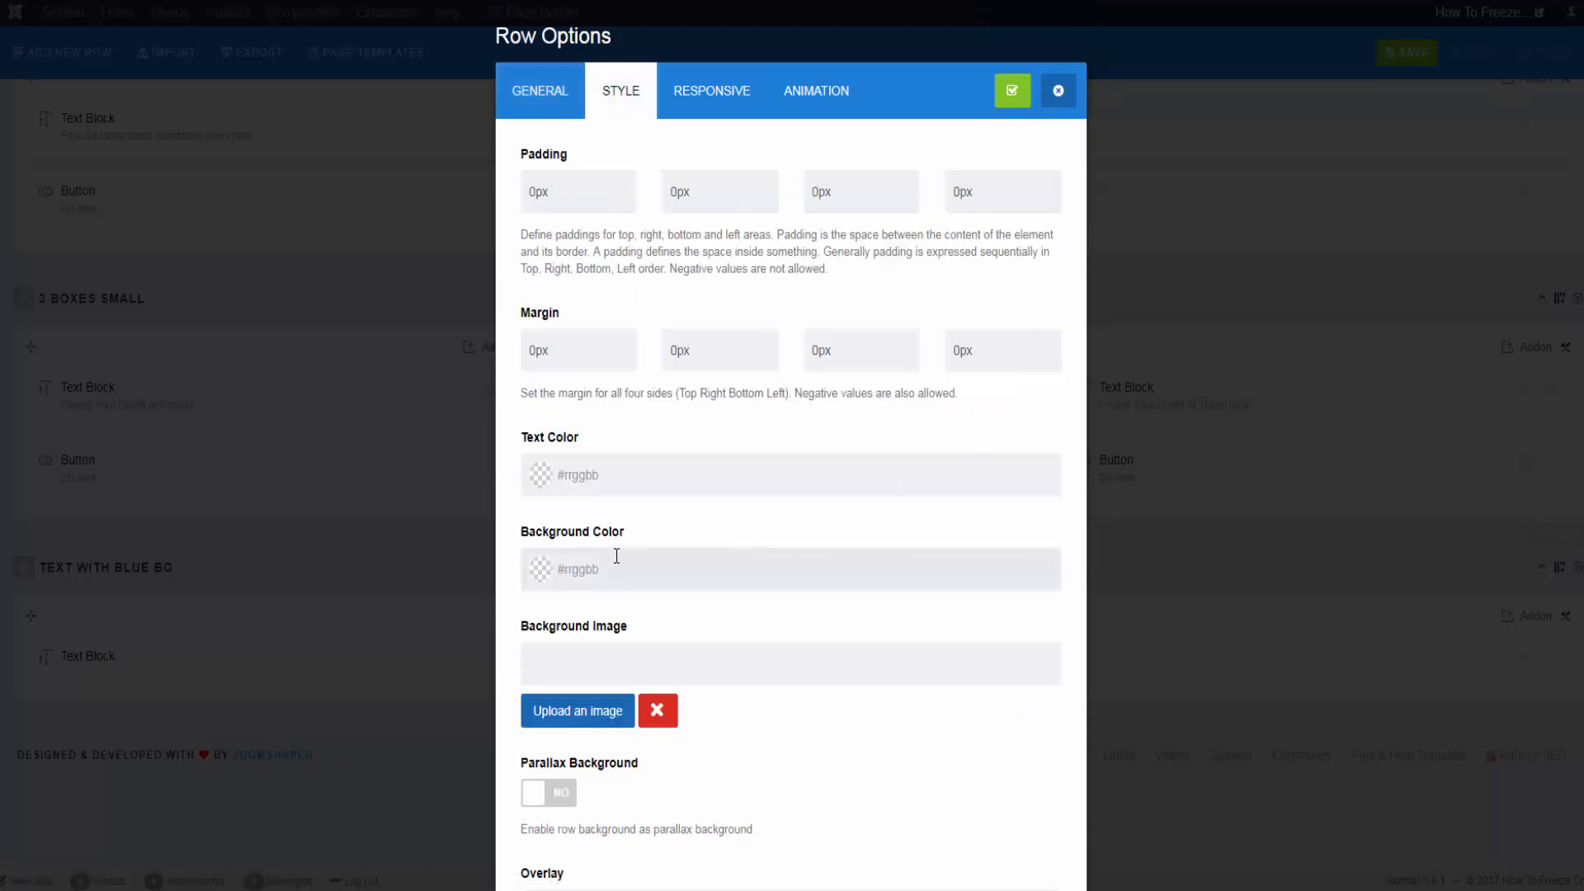
pyautogui.scroll(-4, 616, 555)
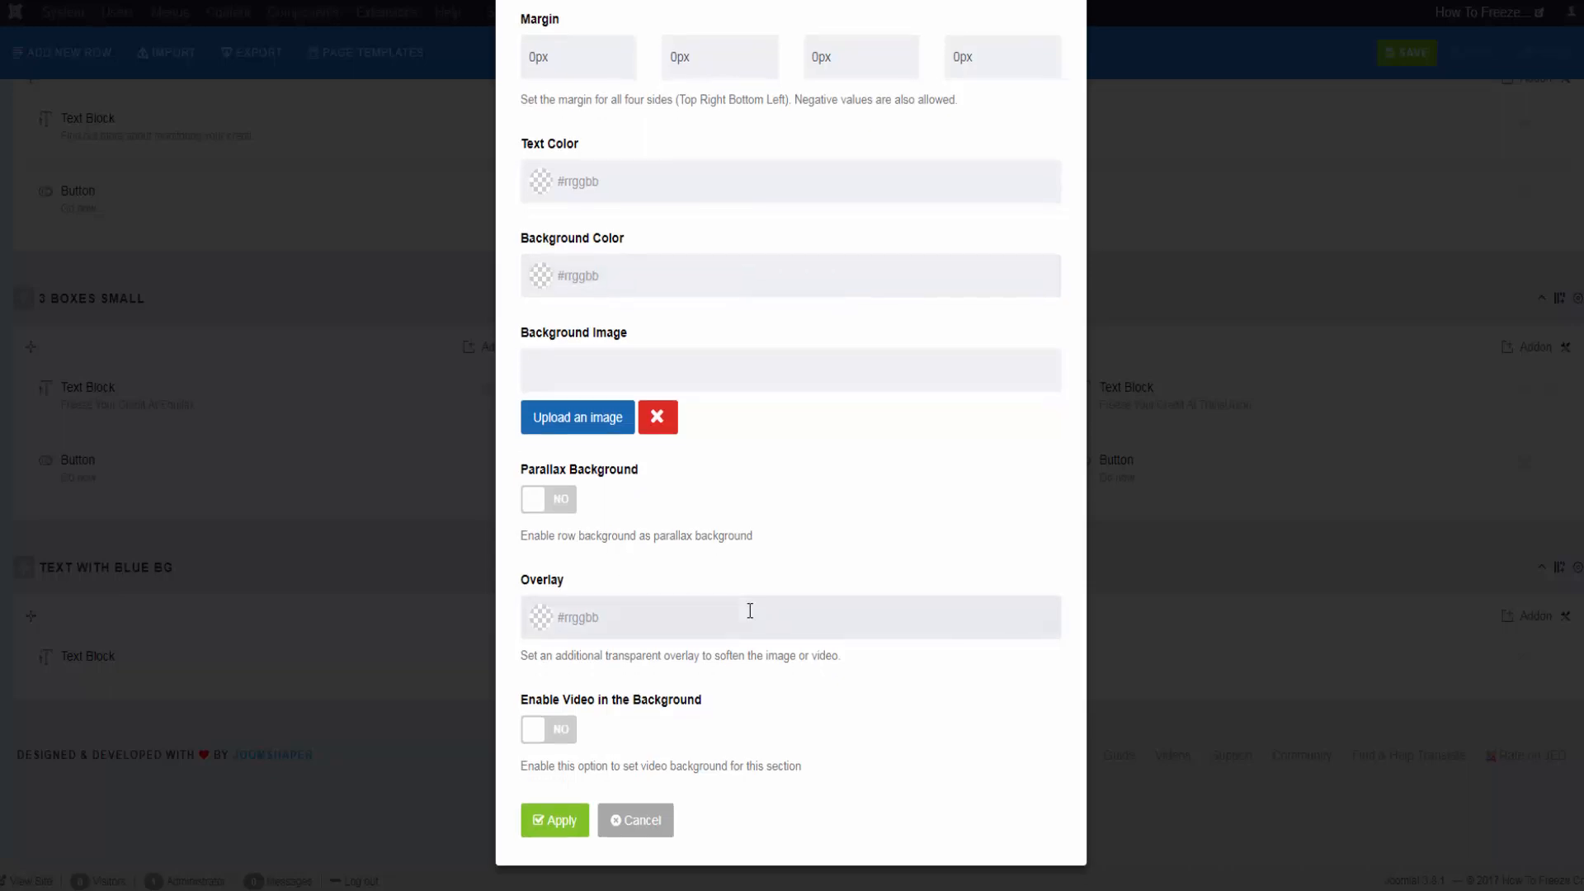
pyautogui.scroll(4, 749, 611)
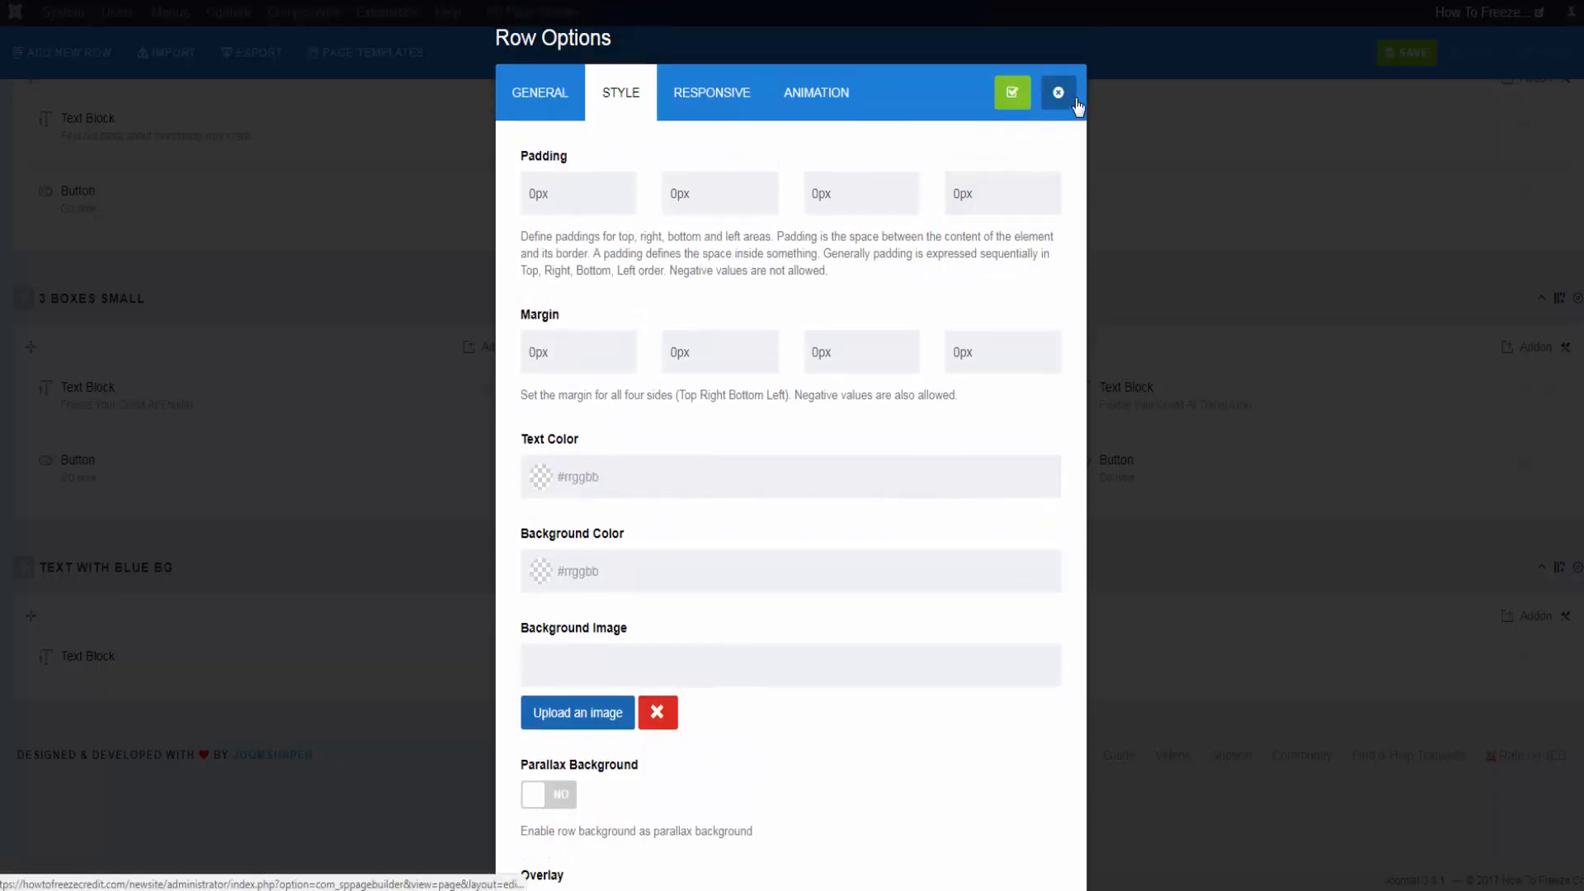
pyautogui.click(1060, 109)
# Step: Show the available row actions for the 3 Boxes Small row and try out its move handle without relocating the row
pyautogui.scroll(4, 1064, 742)
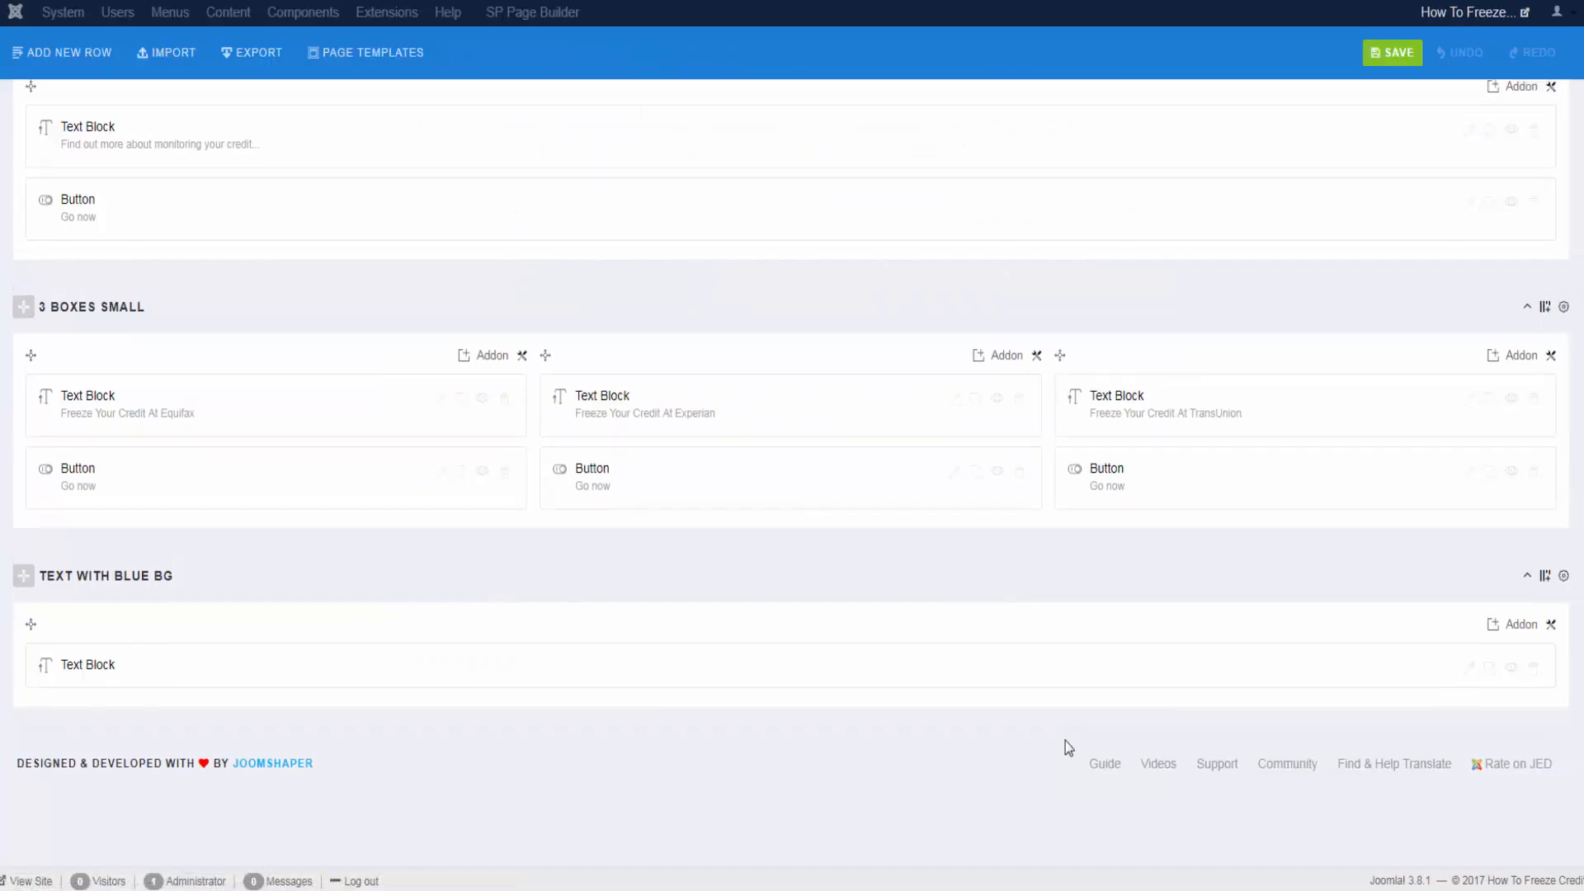
pyautogui.click(1563, 583)
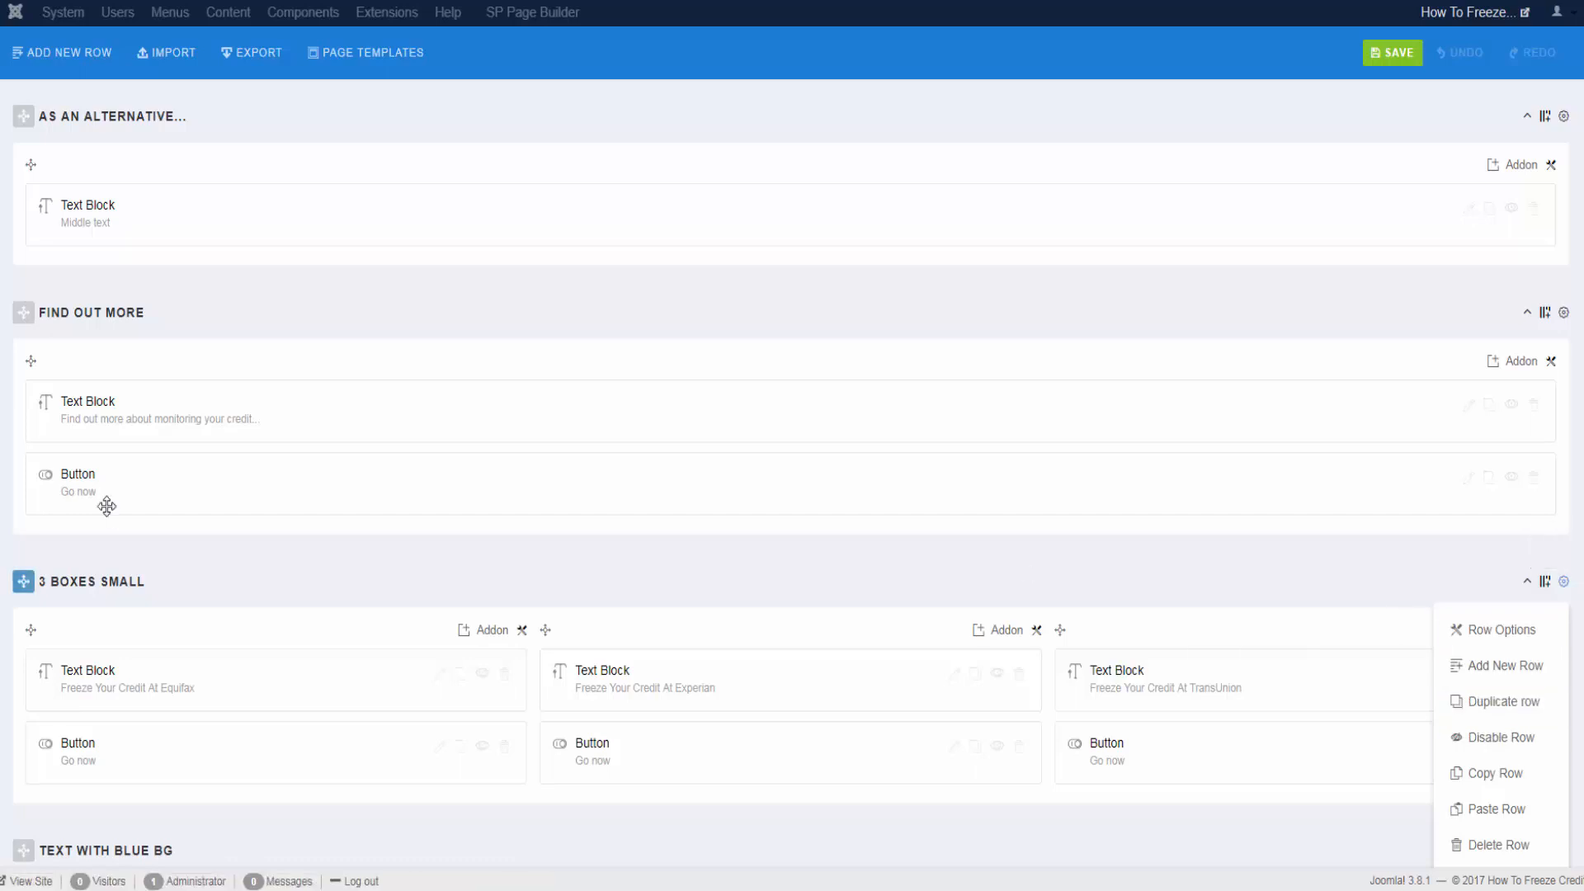
pyautogui.moveTo(22, 582)
pyautogui.mouseDown()
pyautogui.moveTo(21, 365)
pyautogui.moveTo(18, 697)
pyautogui.moveTo(17, 606)
pyautogui.mouseUp()
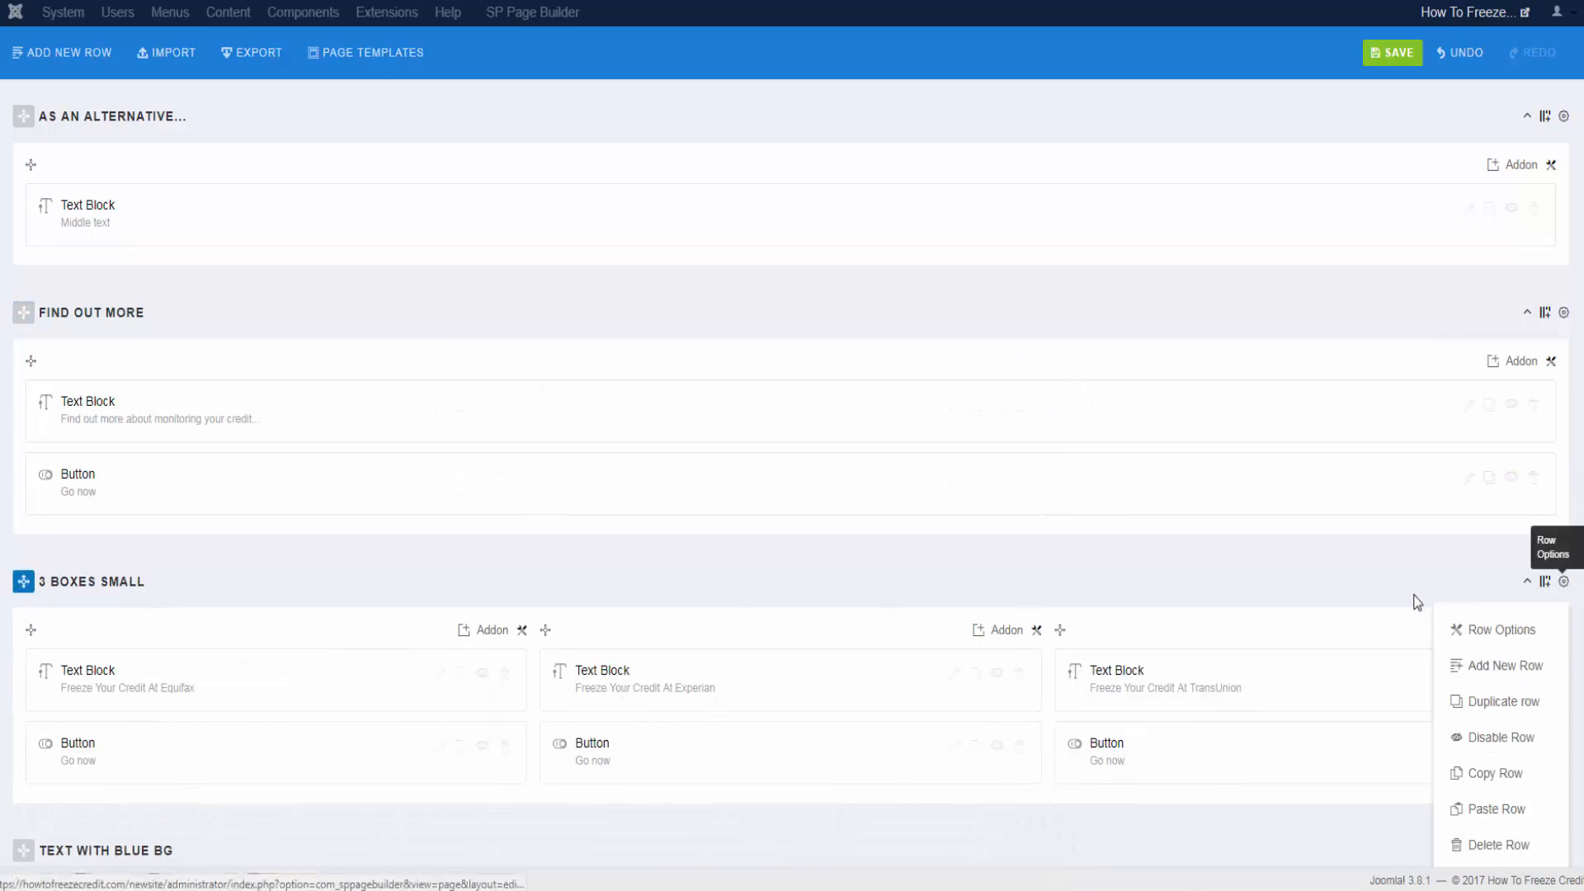
pyautogui.scroll(-1, 1391, 602)
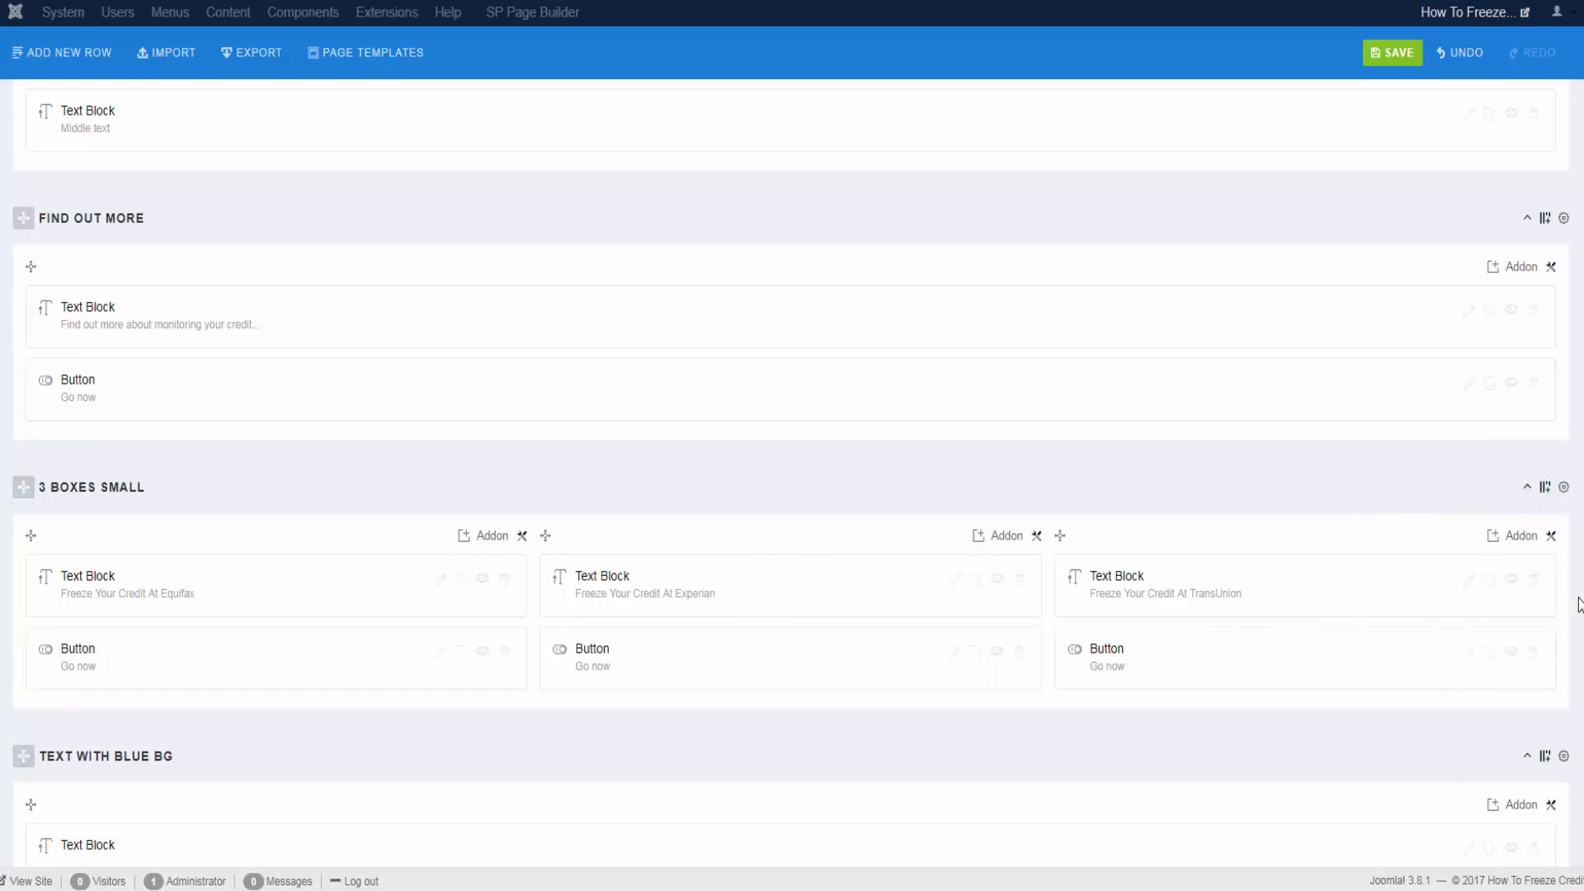
pyautogui.click(1563, 487)
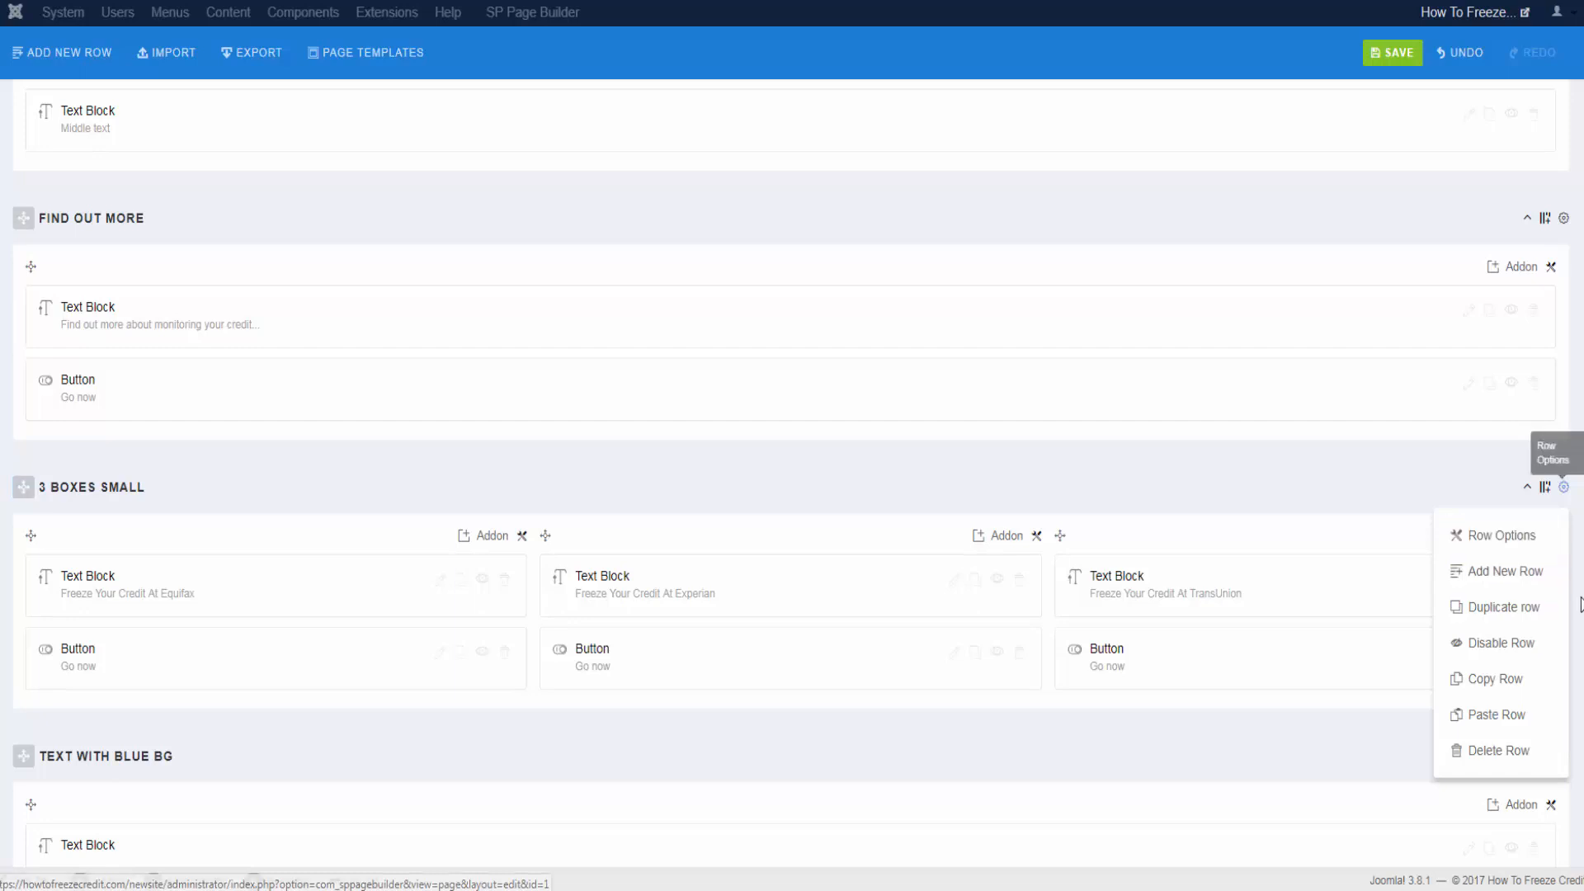
# Step: Add a new empty row at the end of the Home page
pyautogui.scroll(3, 1580, 602)
pyautogui.scroll(4, 1581, 606)
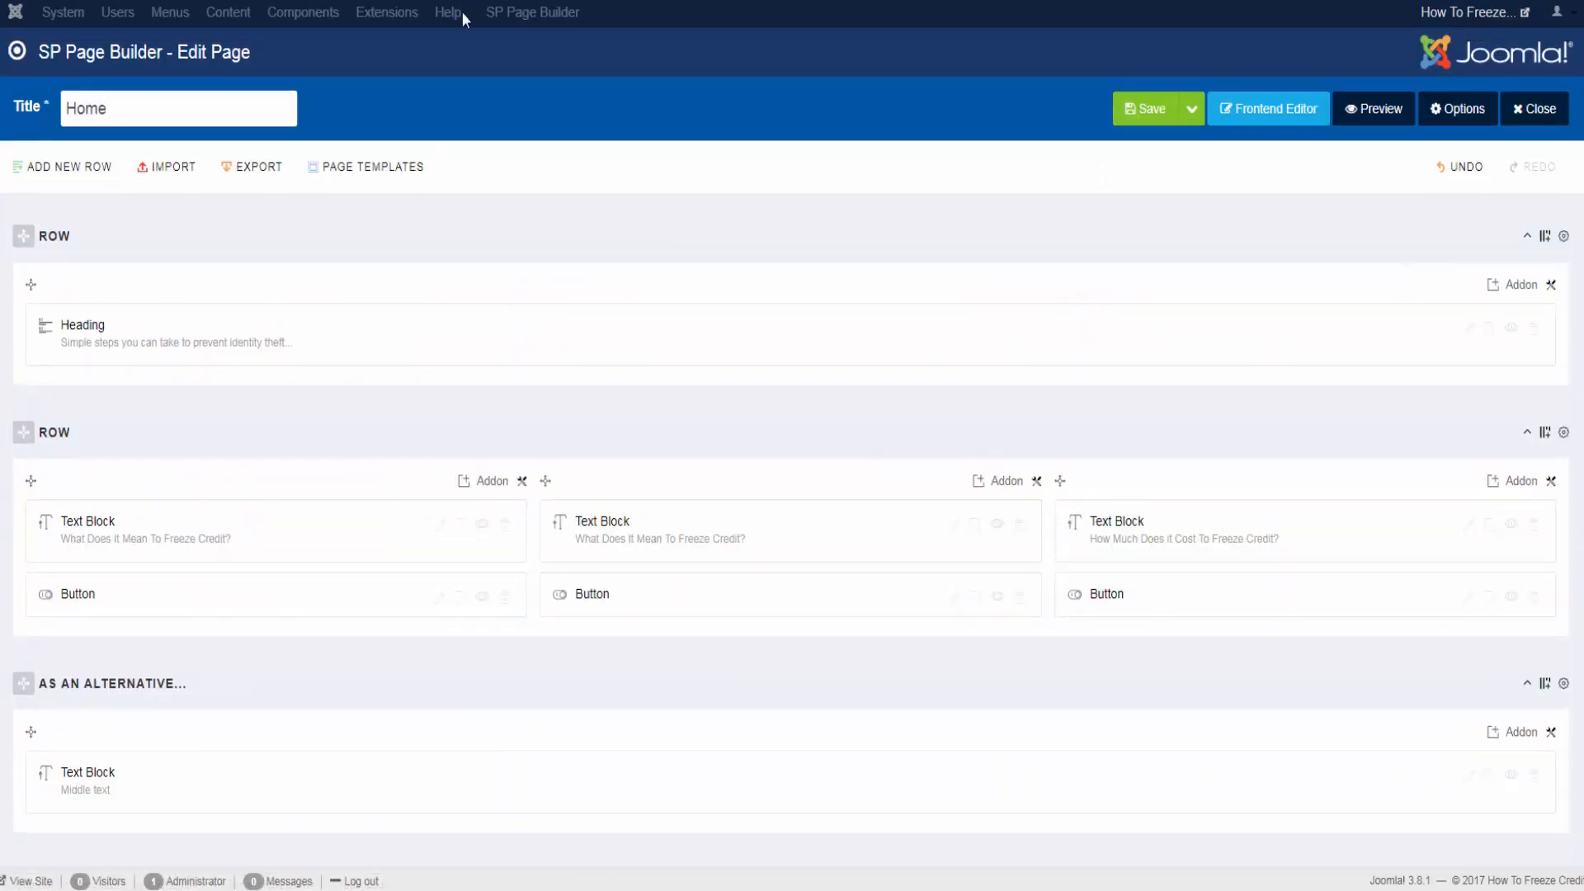
pyautogui.click(63, 169)
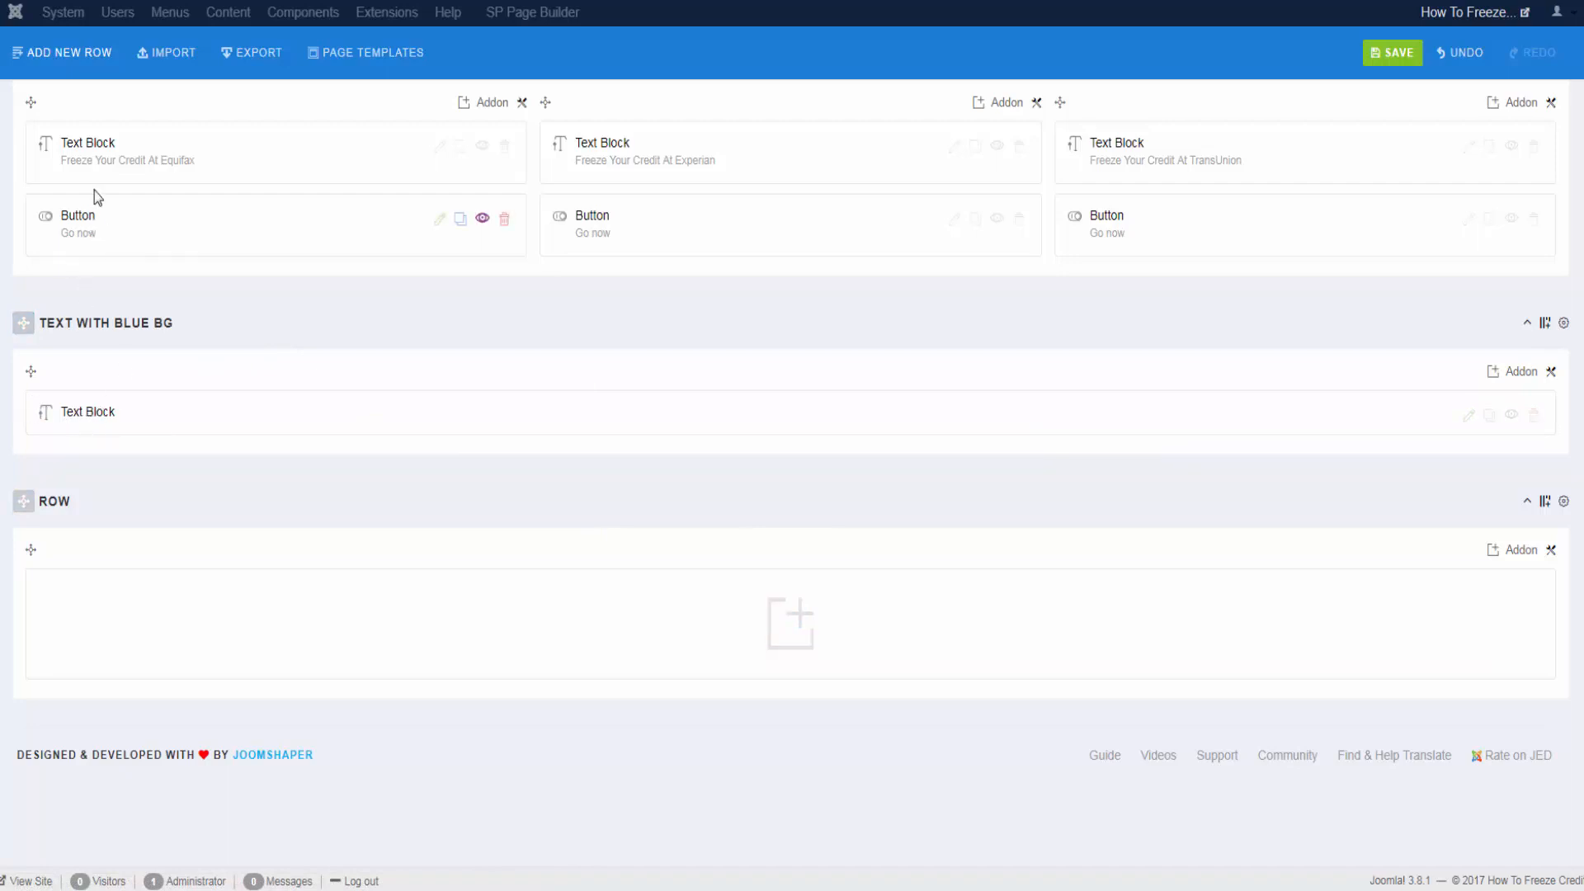
# Step: Look over the addons list for the new row, close it without choosing one, and split the row into four equal columns
pyautogui.click(807, 629)
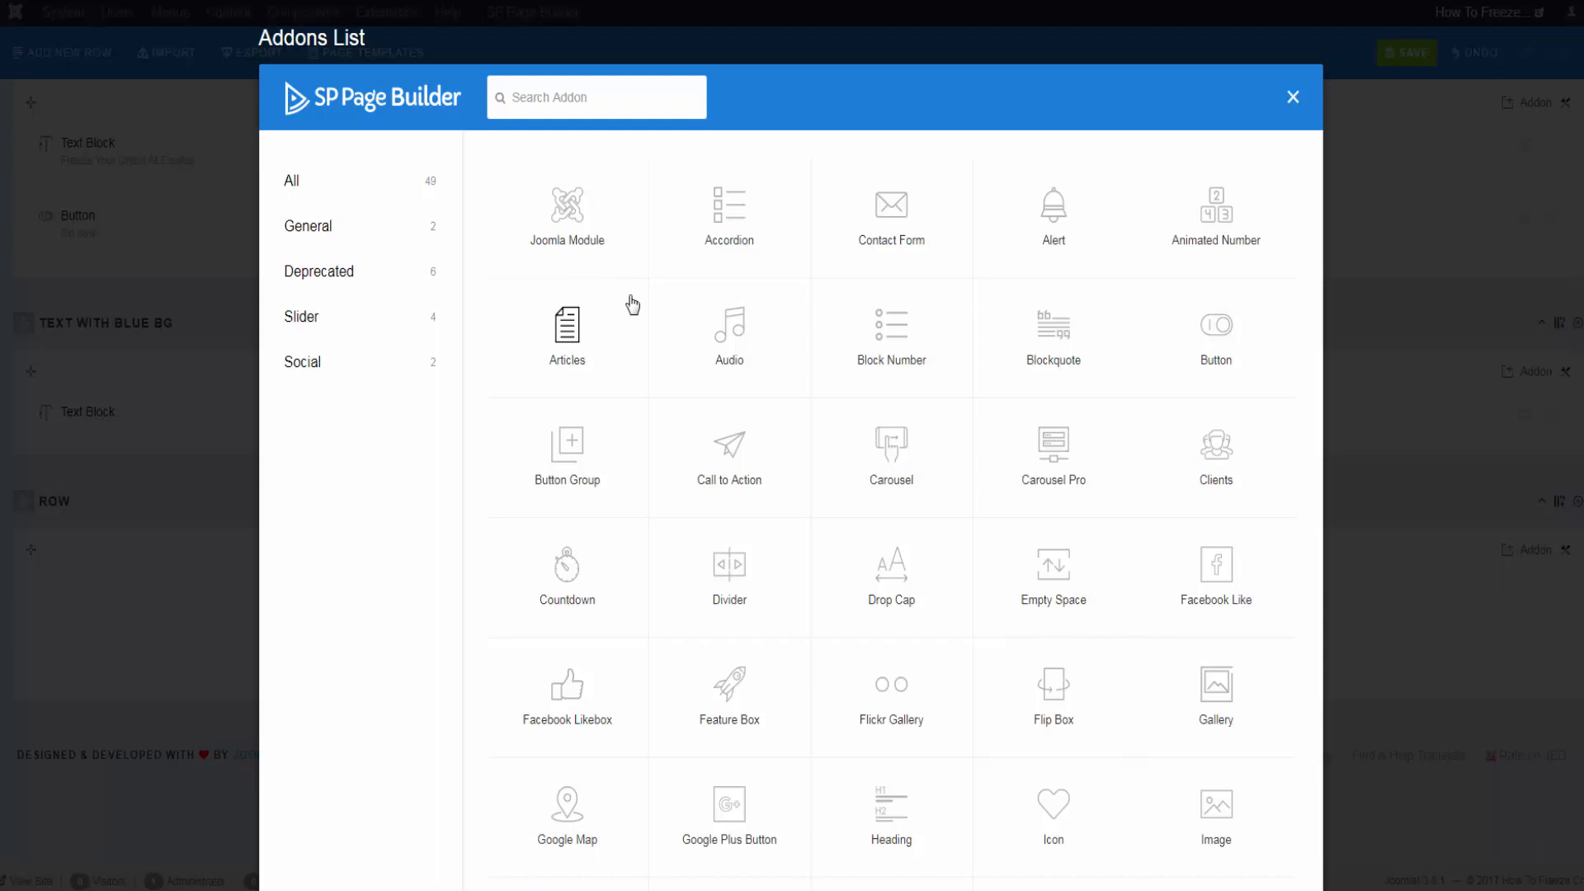
pyautogui.click(1292, 97)
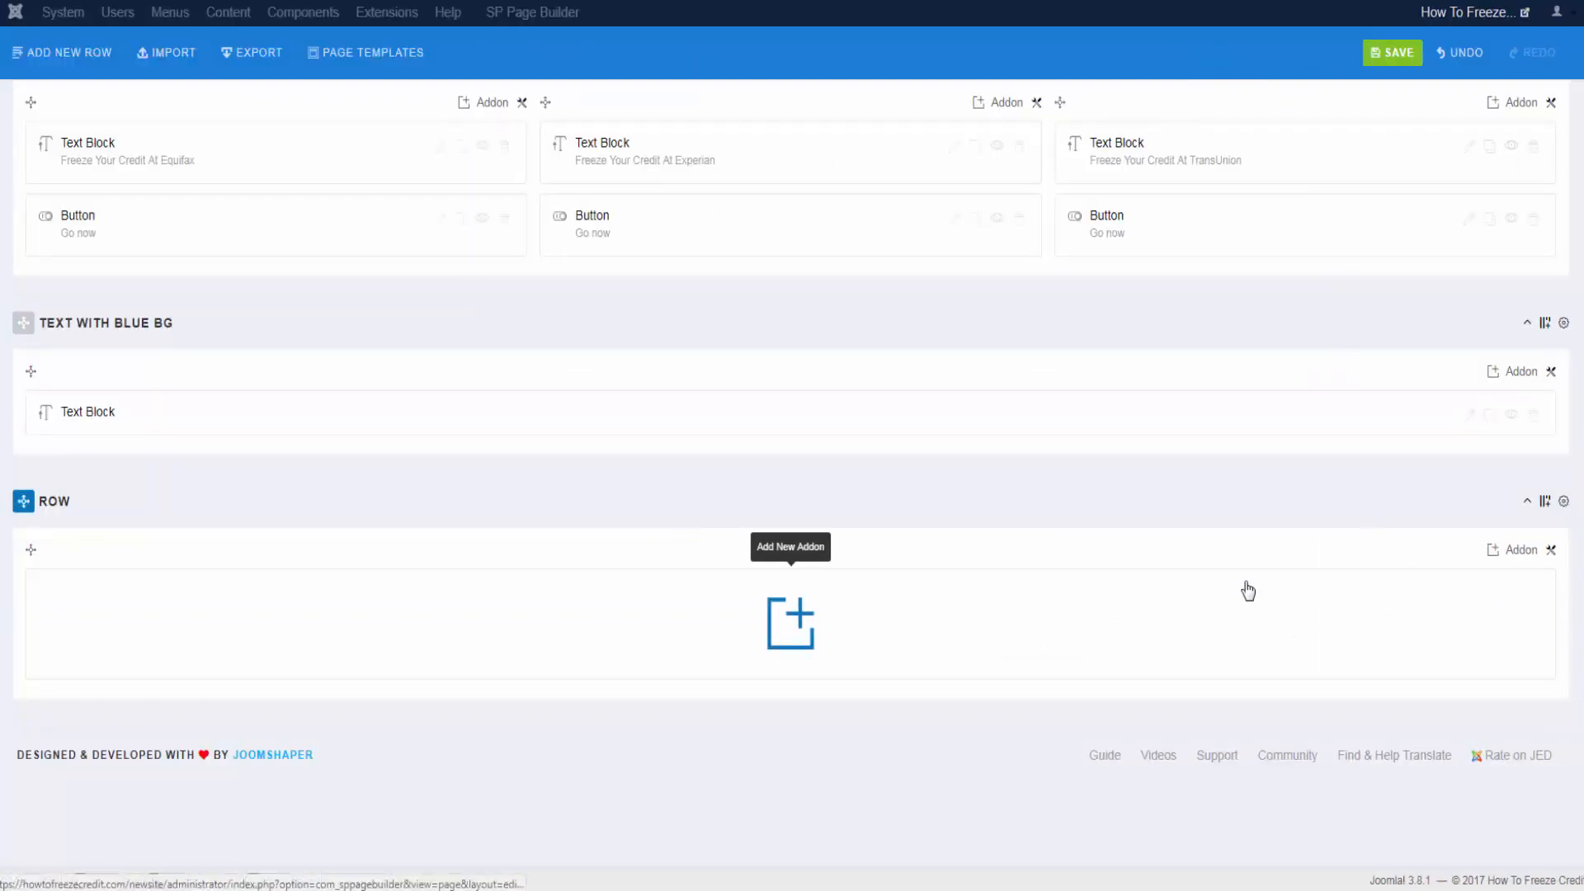
pyautogui.click(1545, 502)
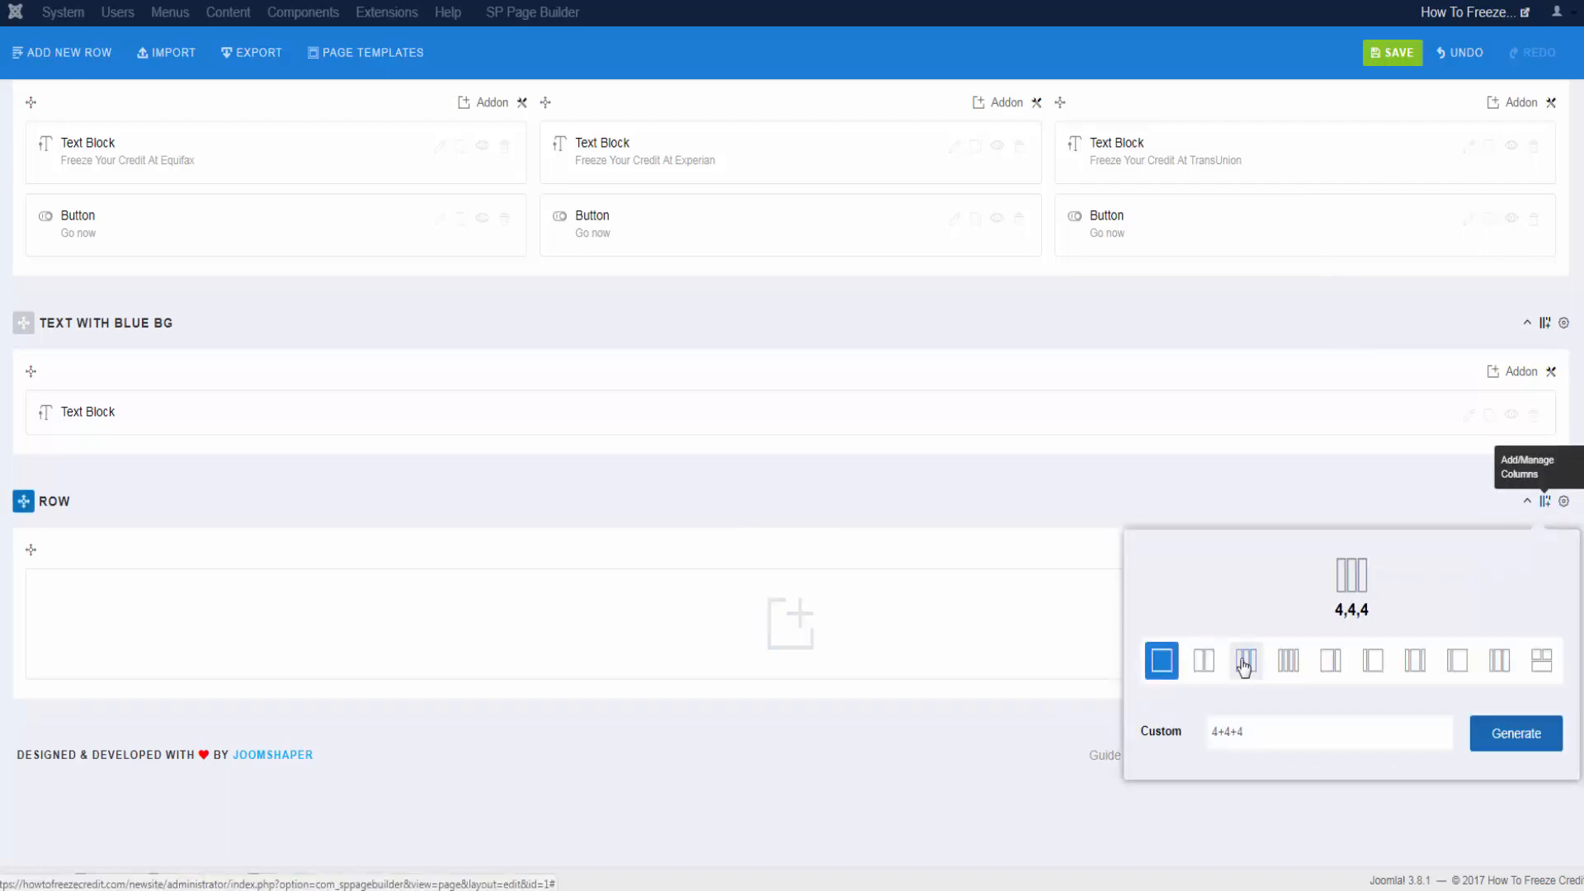
pyautogui.click(1284, 667)
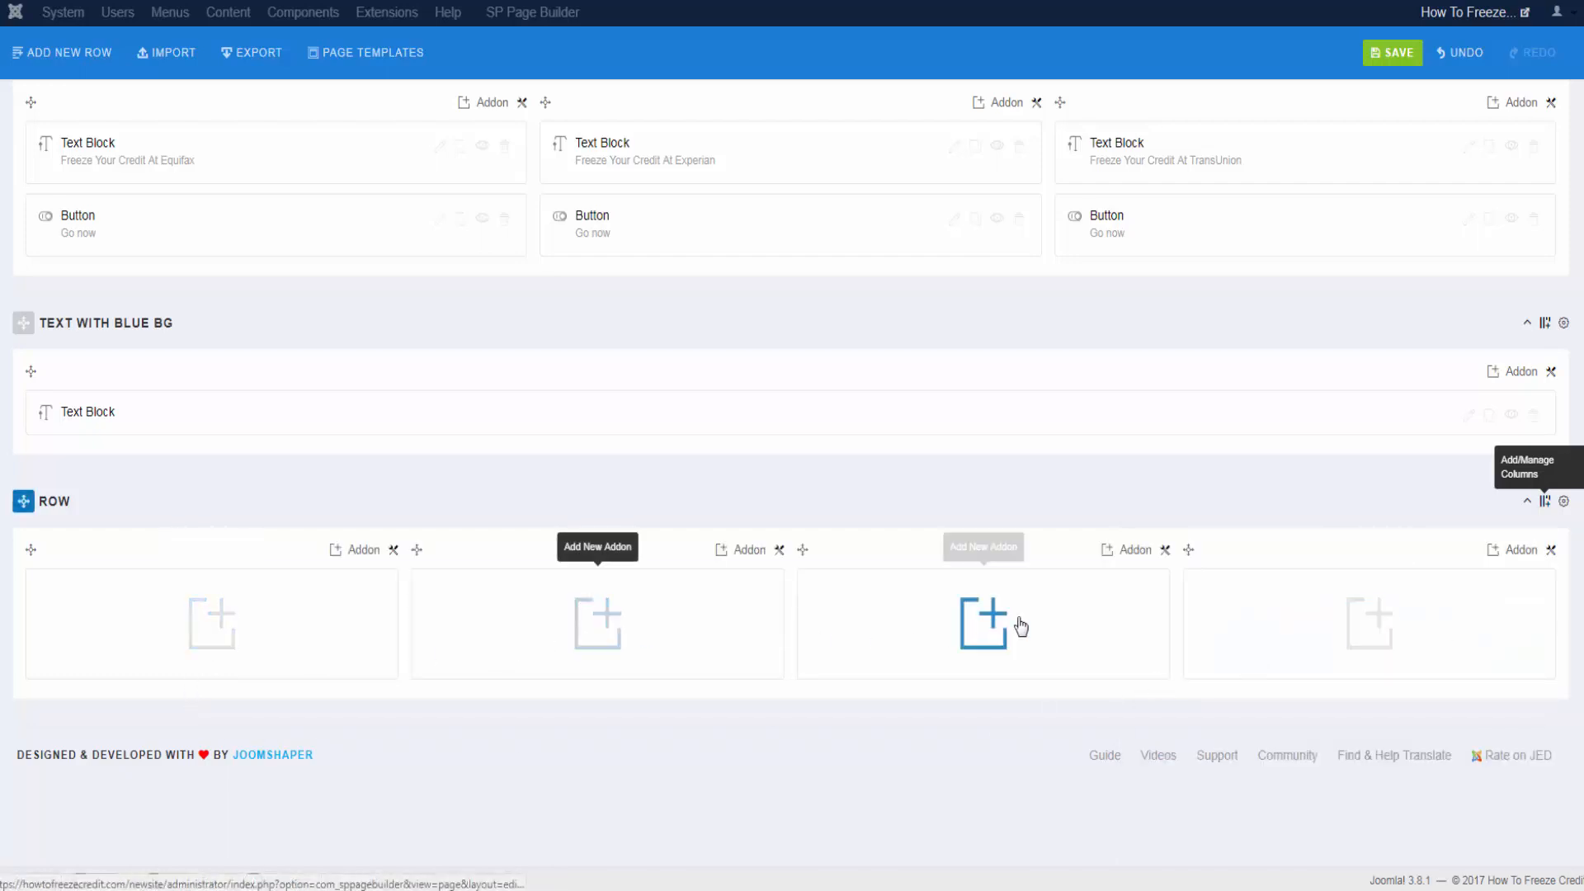
# Step: Insert an Accordion addon into the first column of the new row
pyautogui.click(181, 633)
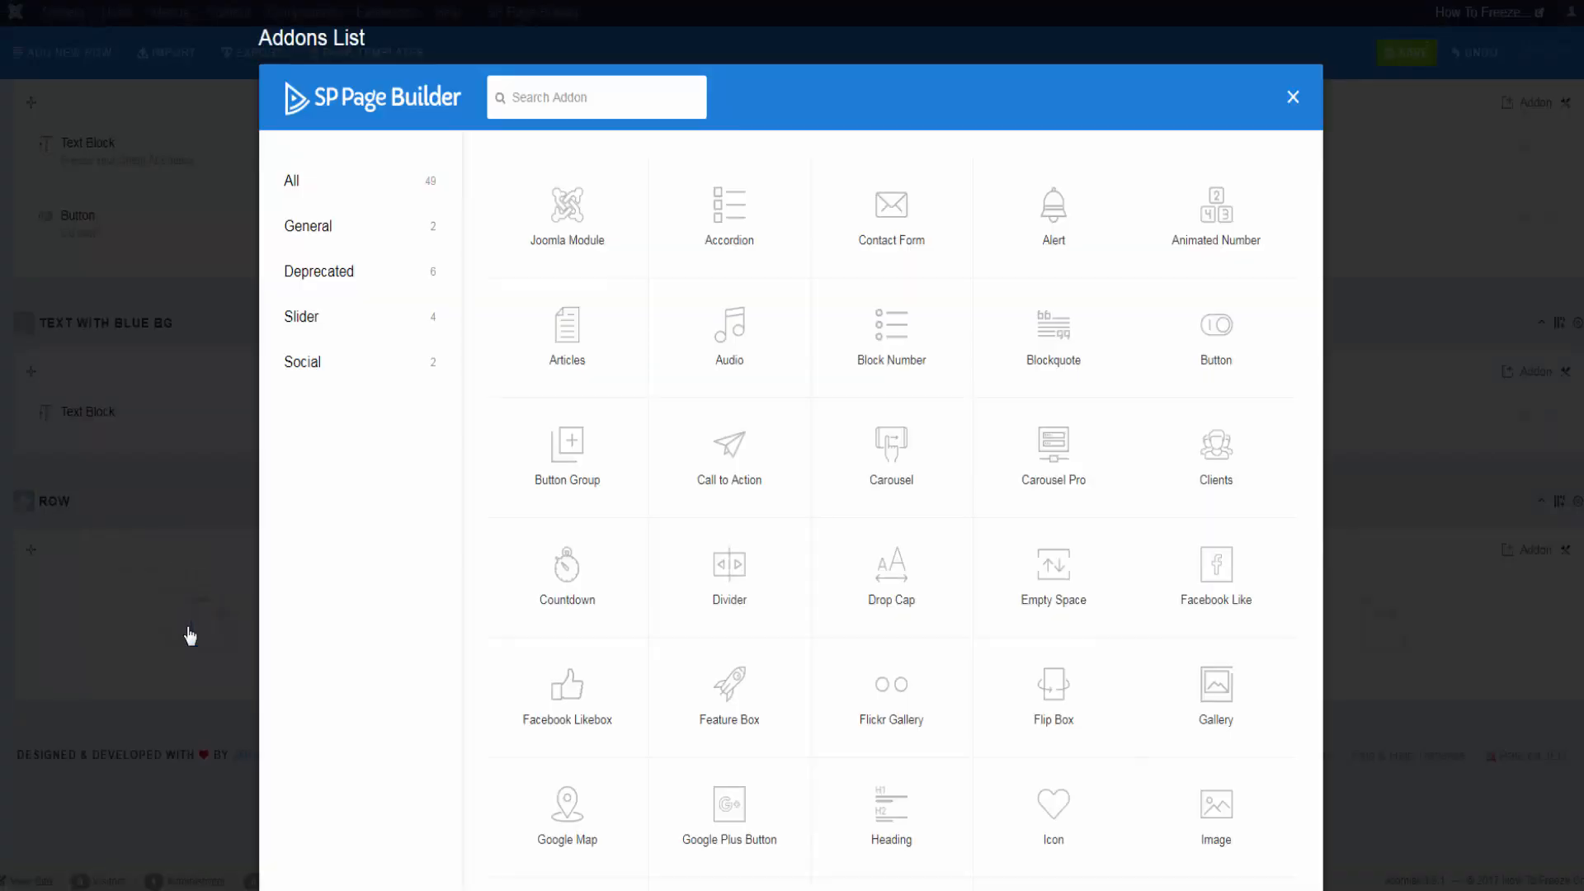
pyautogui.click(747, 241)
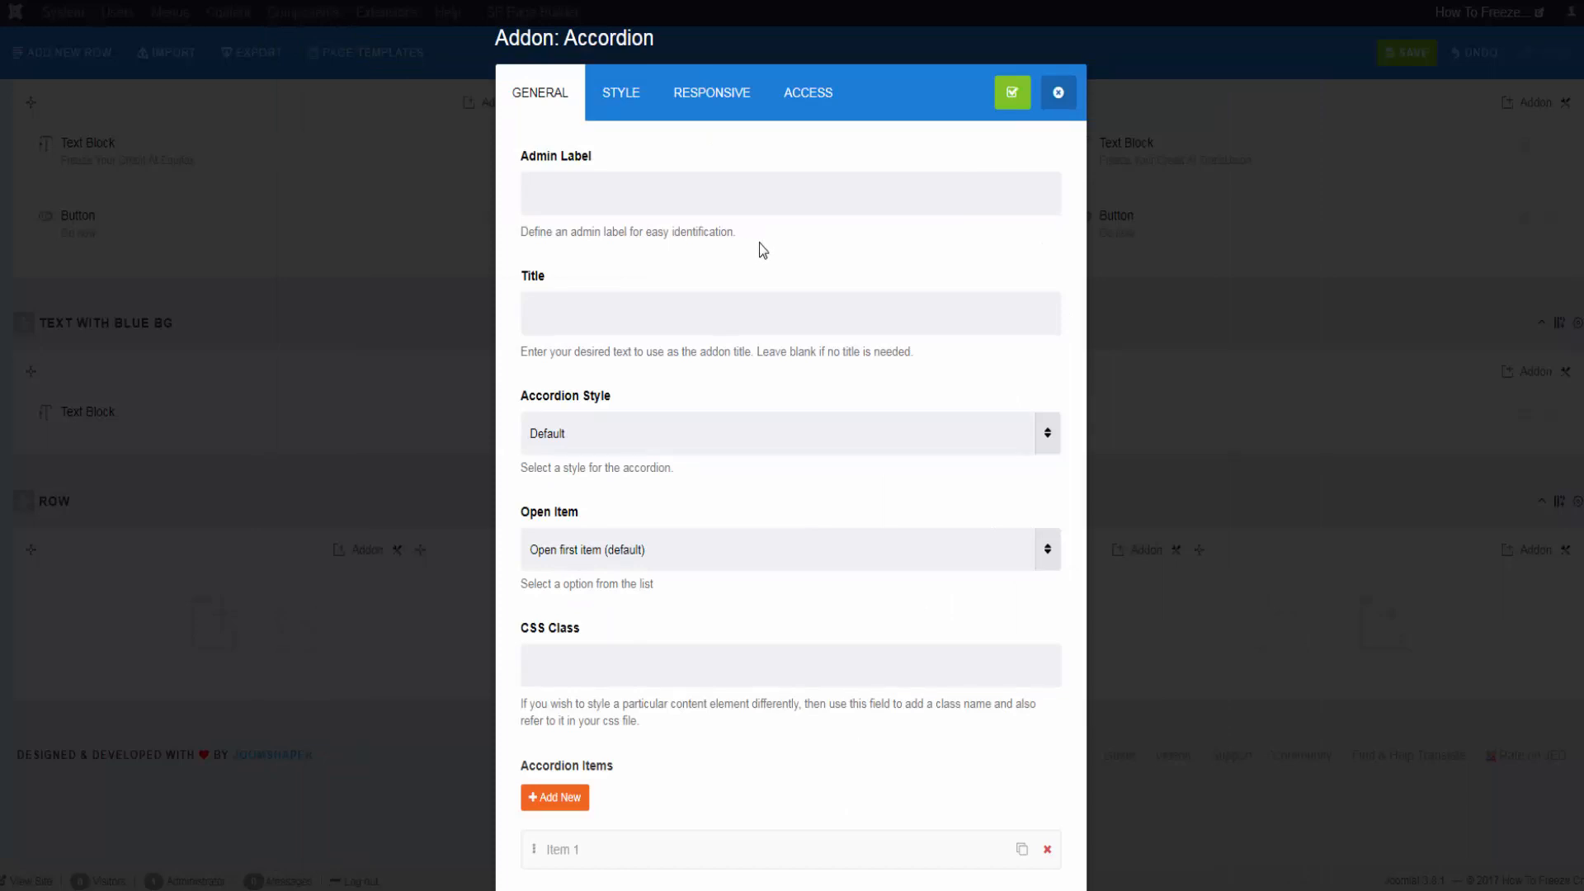
pyautogui.scroll(-1, 763, 249)
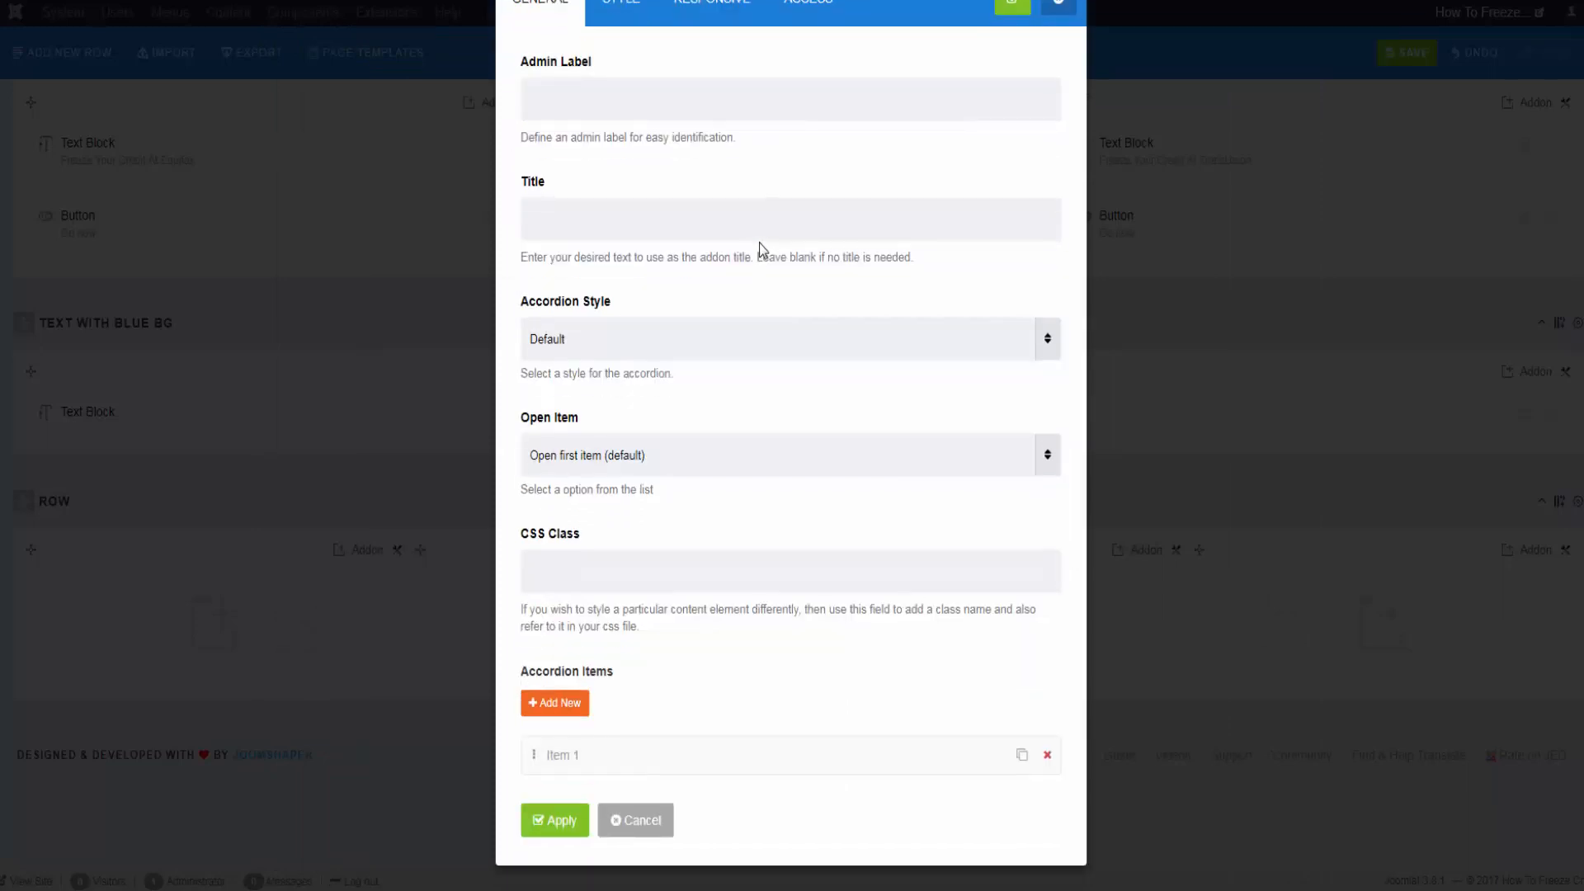
# Step: Set the title icon of accordion Item 1 to angle-double-down, look over its content field, and collapse the item
pyautogui.click(592, 763)
pyautogui.scroll(-2, 594, 716)
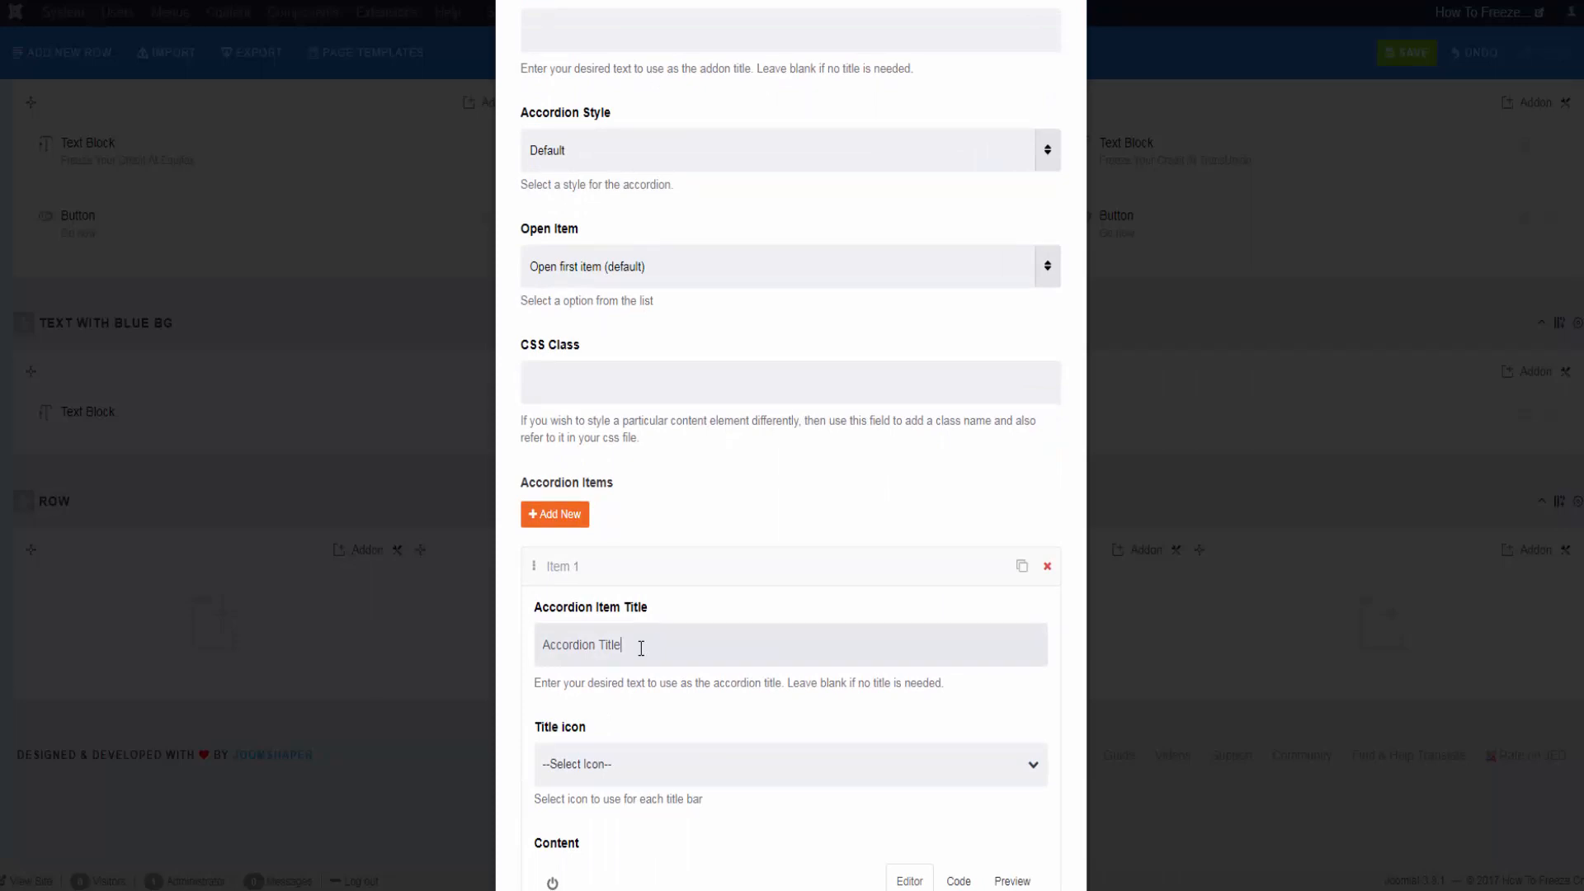
pyautogui.scroll(-4, 640, 645)
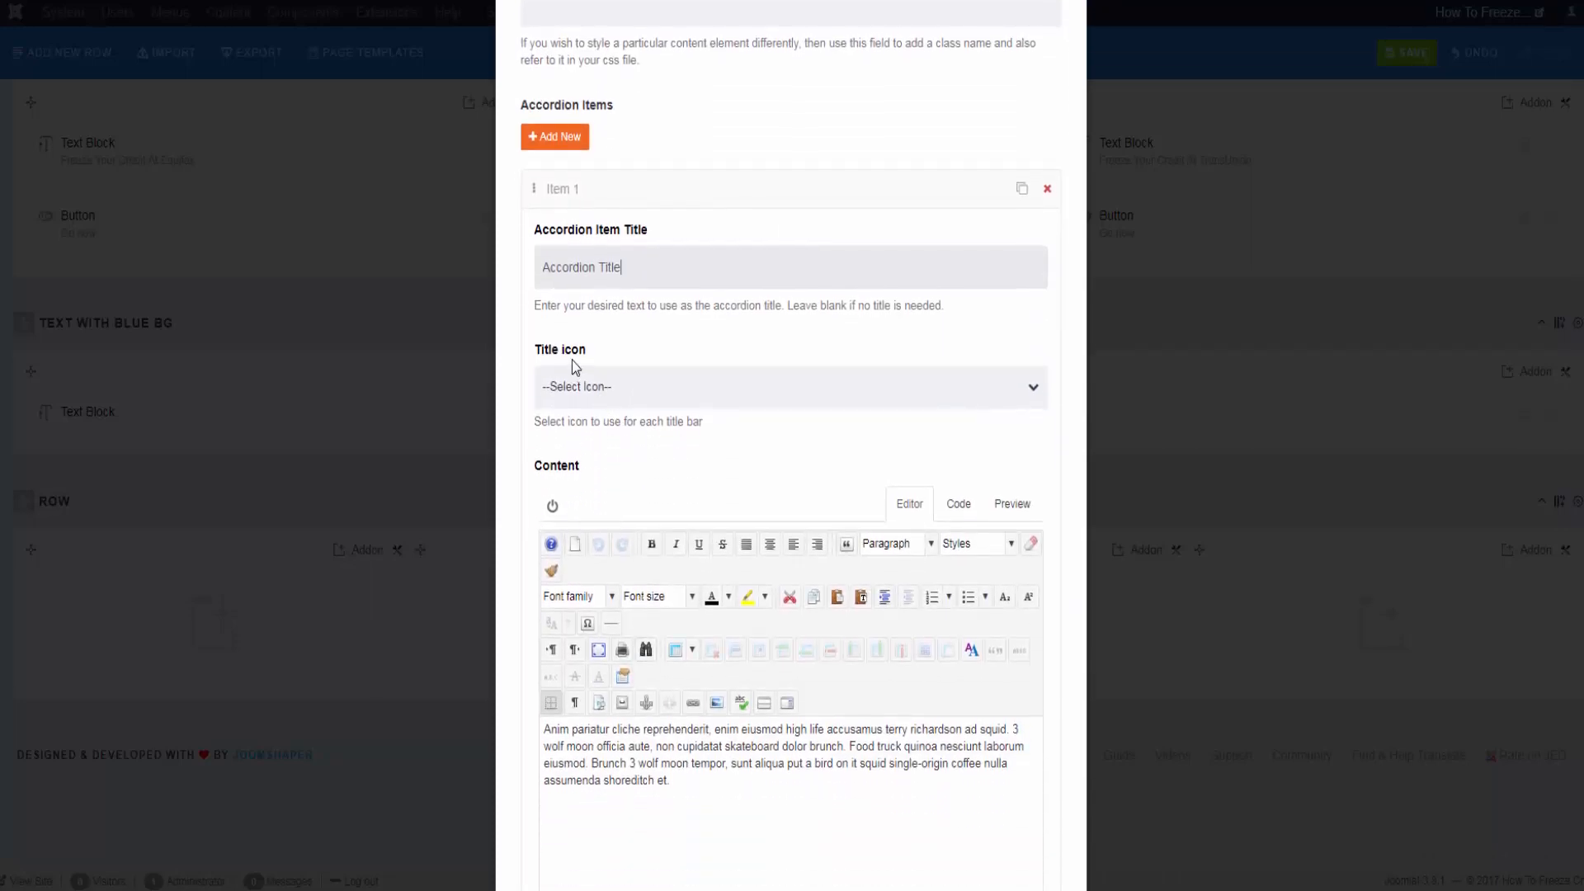
pyautogui.click(583, 388)
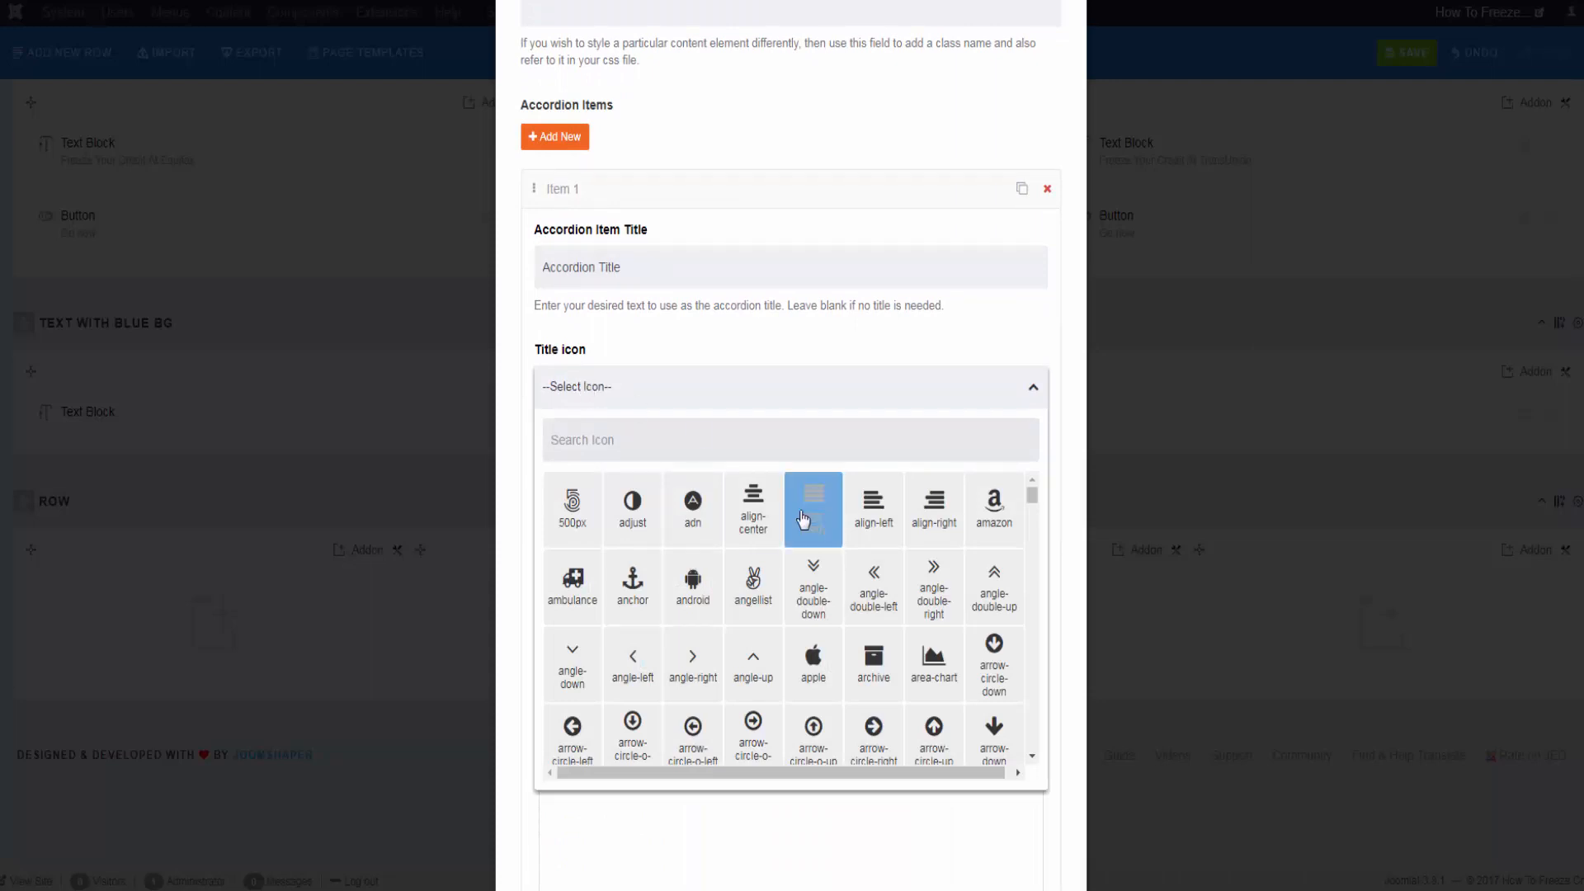
pyautogui.click(812, 587)
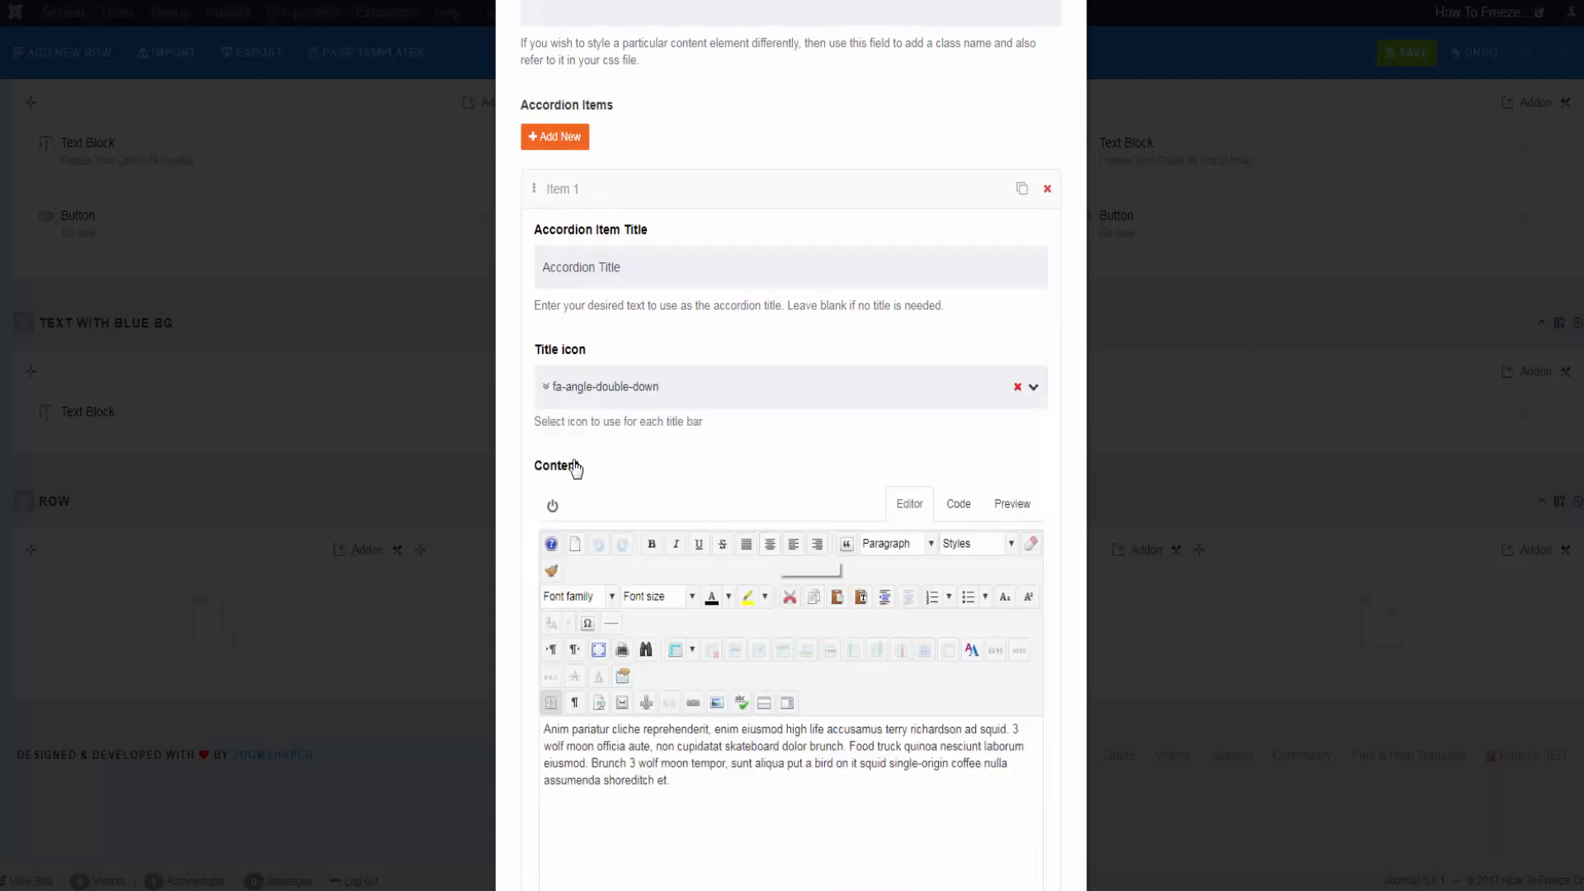
pyautogui.scroll(-1, 633, 751)
pyautogui.scroll(-3, 632, 751)
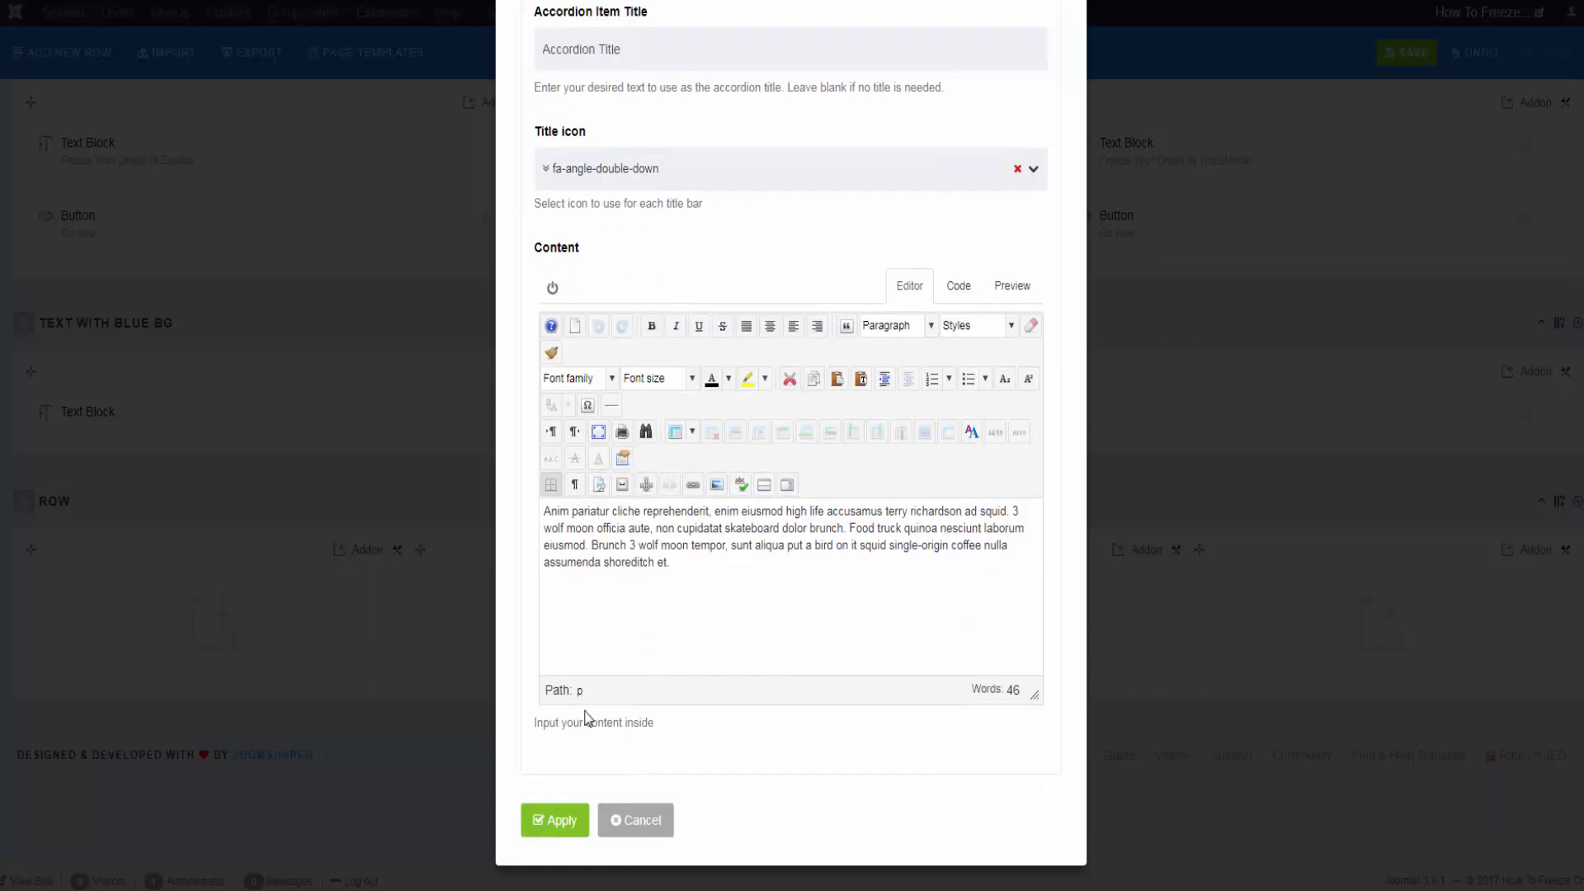
pyautogui.scroll(5, 735, 657)
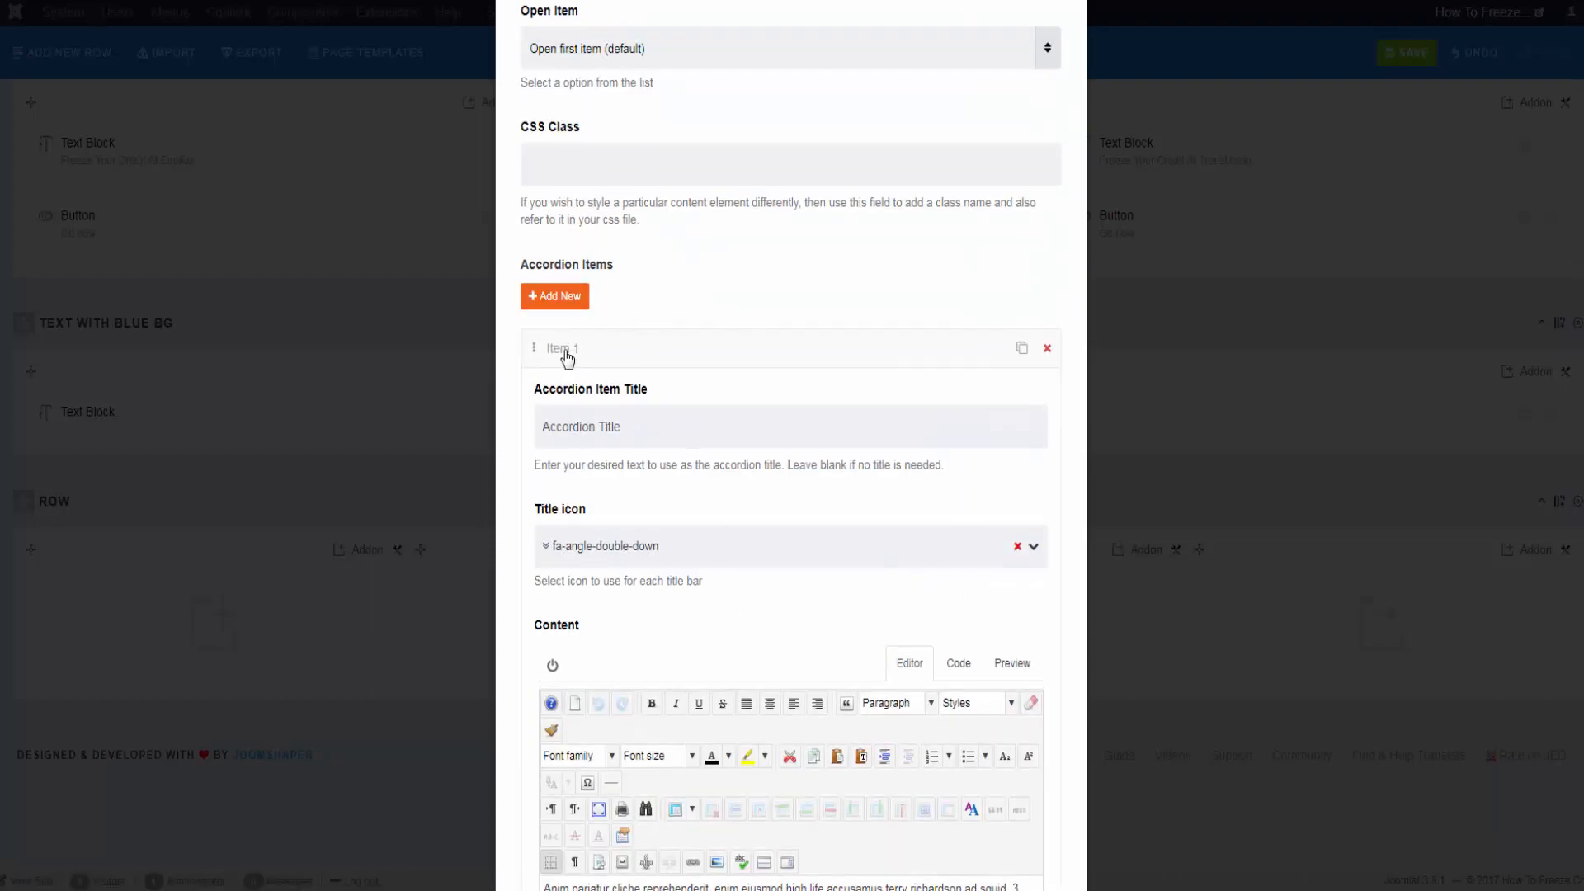
pyautogui.click(567, 356)
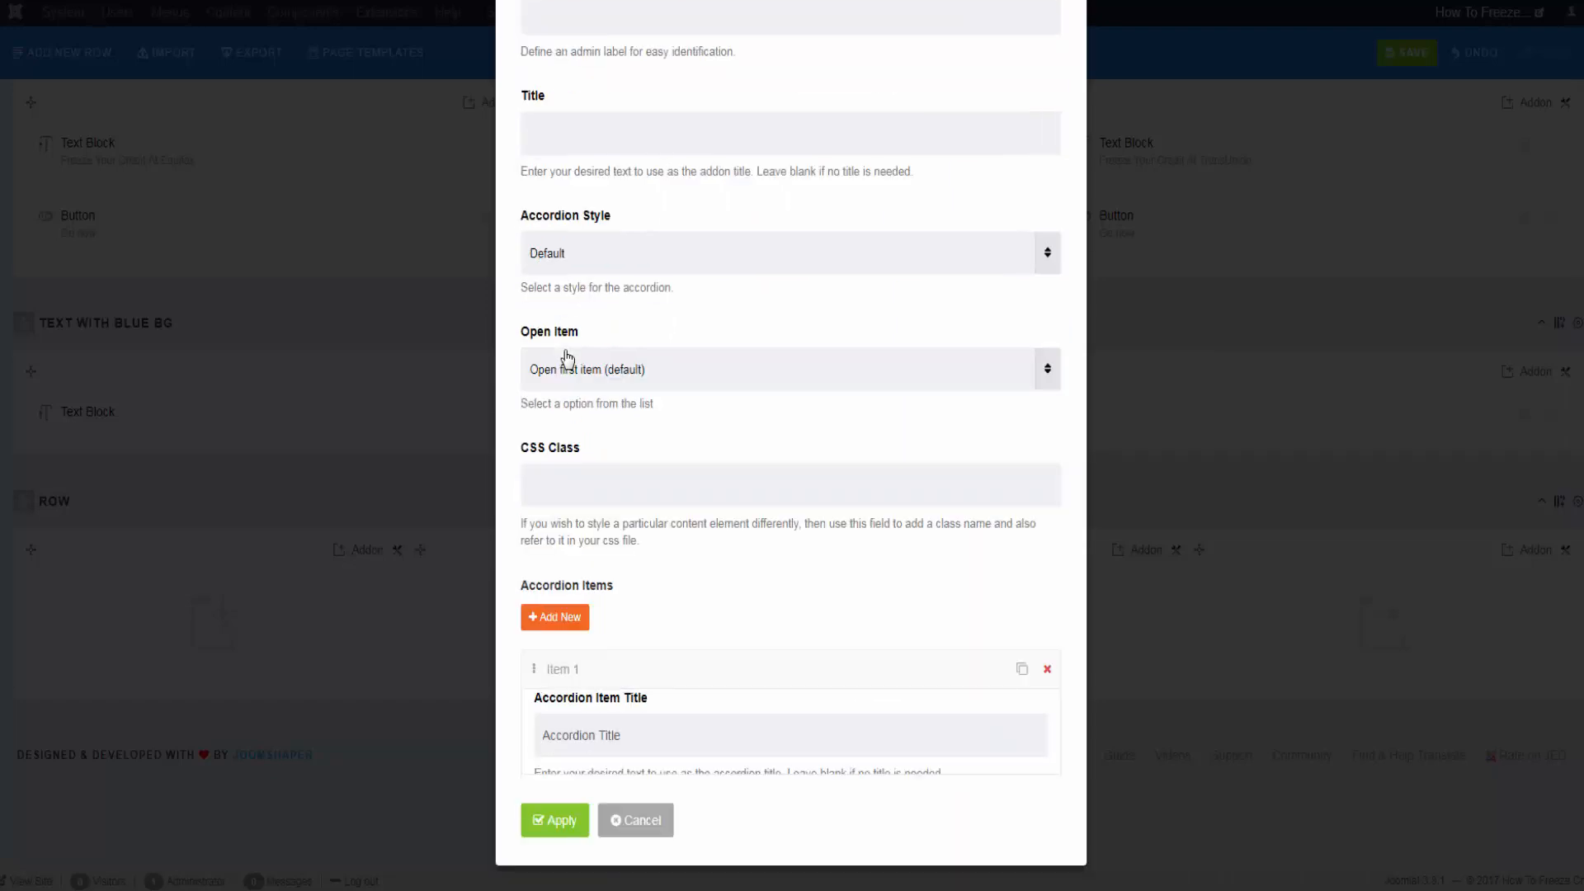
# Step: Add a second accordion item titled "Title Here", look over its icon and content, and collapse it
pyautogui.click(555, 703)
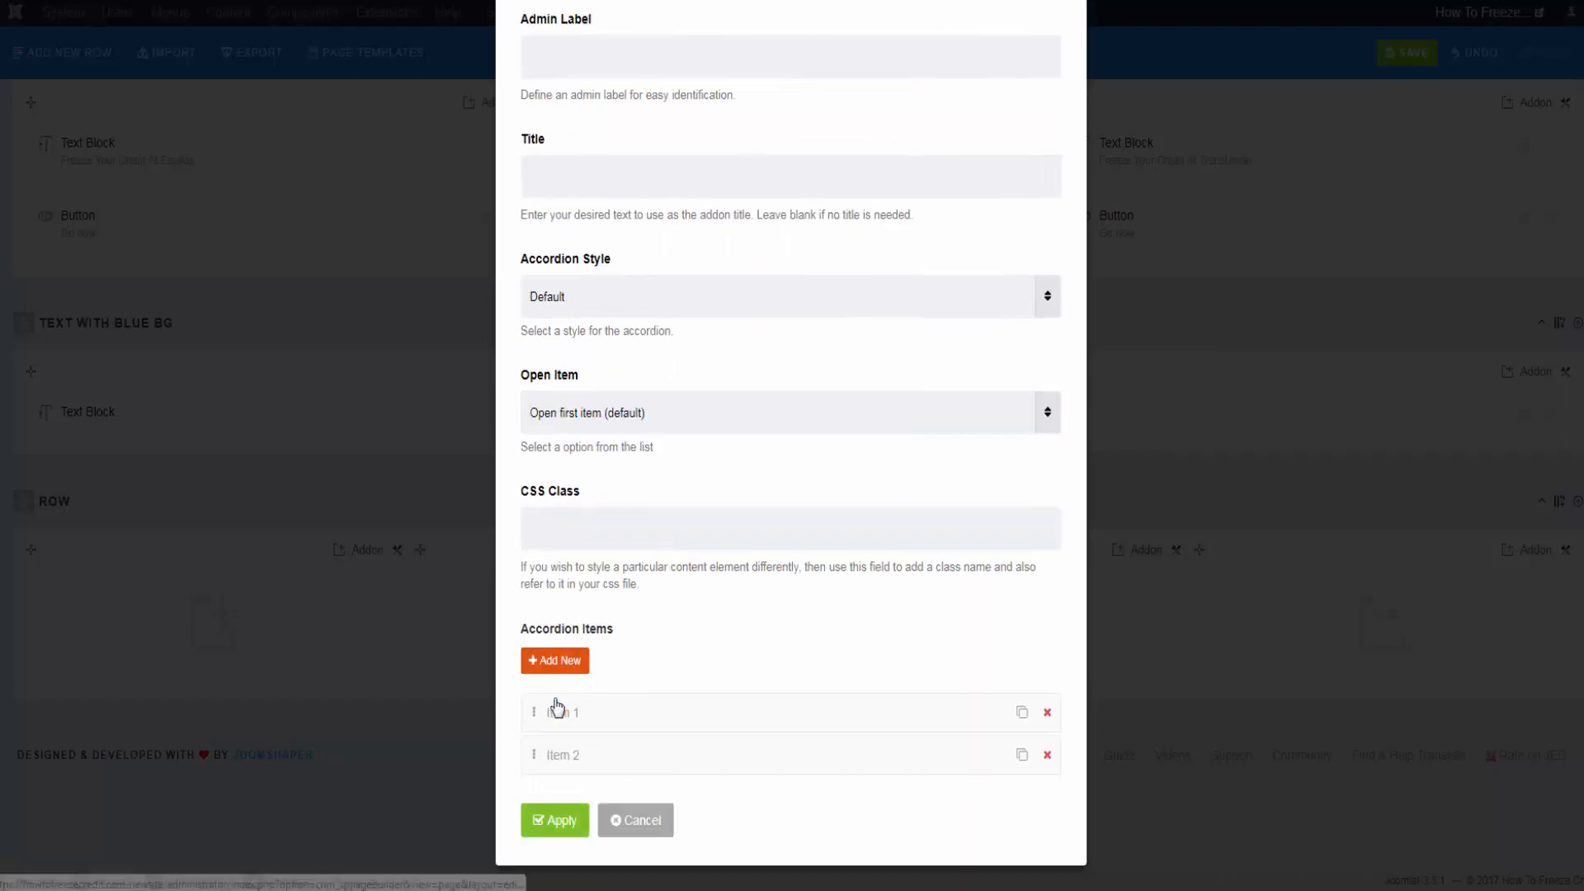
pyautogui.click(558, 753)
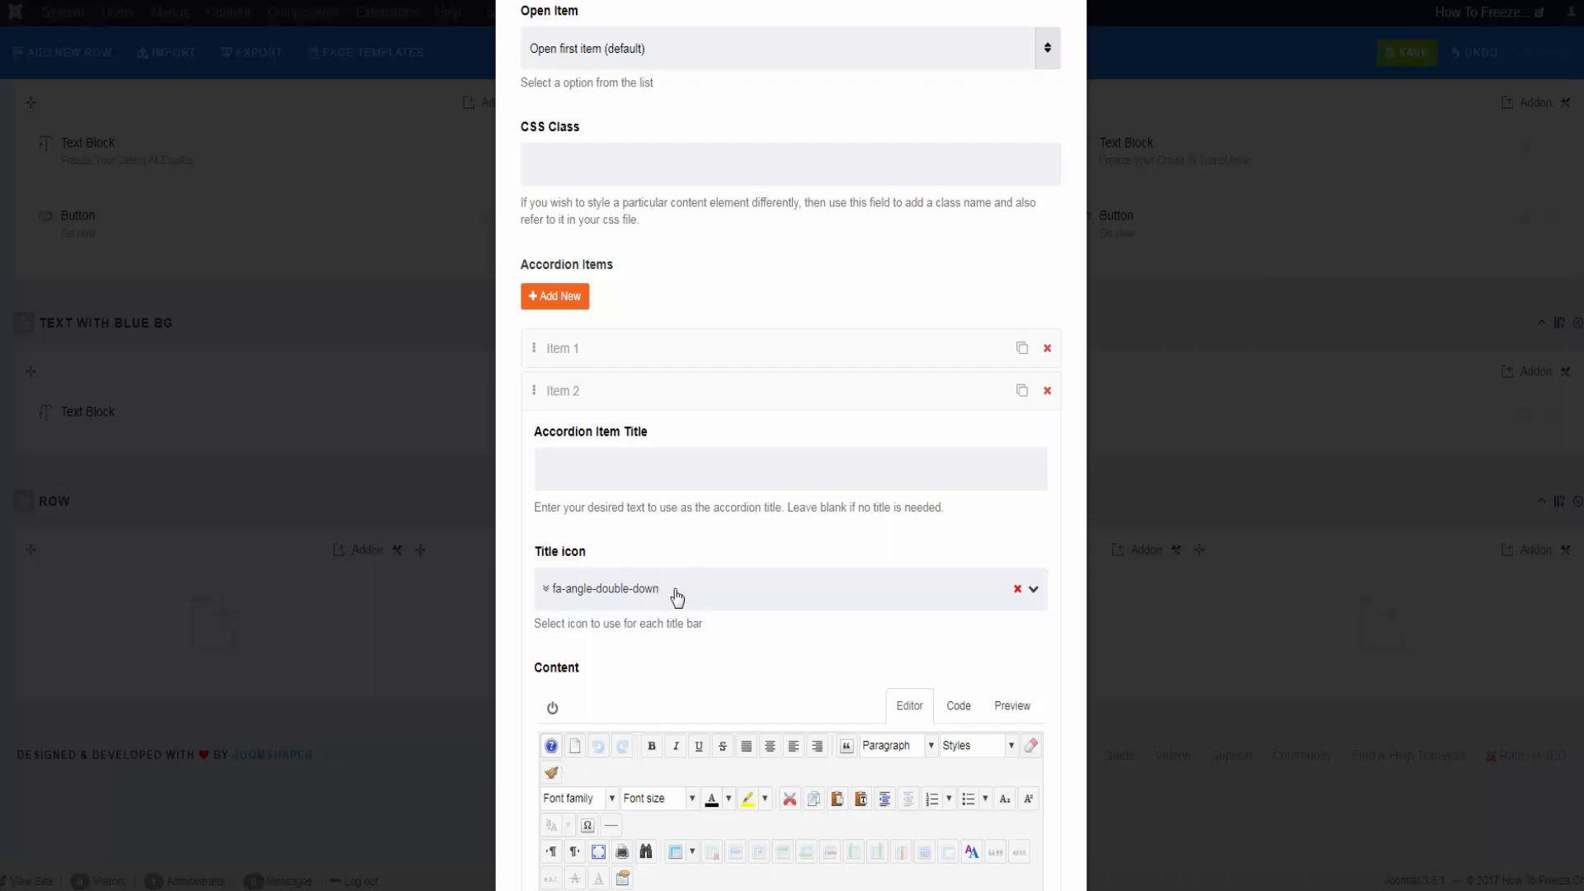
pyautogui.click(592, 474)
pyautogui.write('Title Here')
pyautogui.scroll(-3, 709, 627)
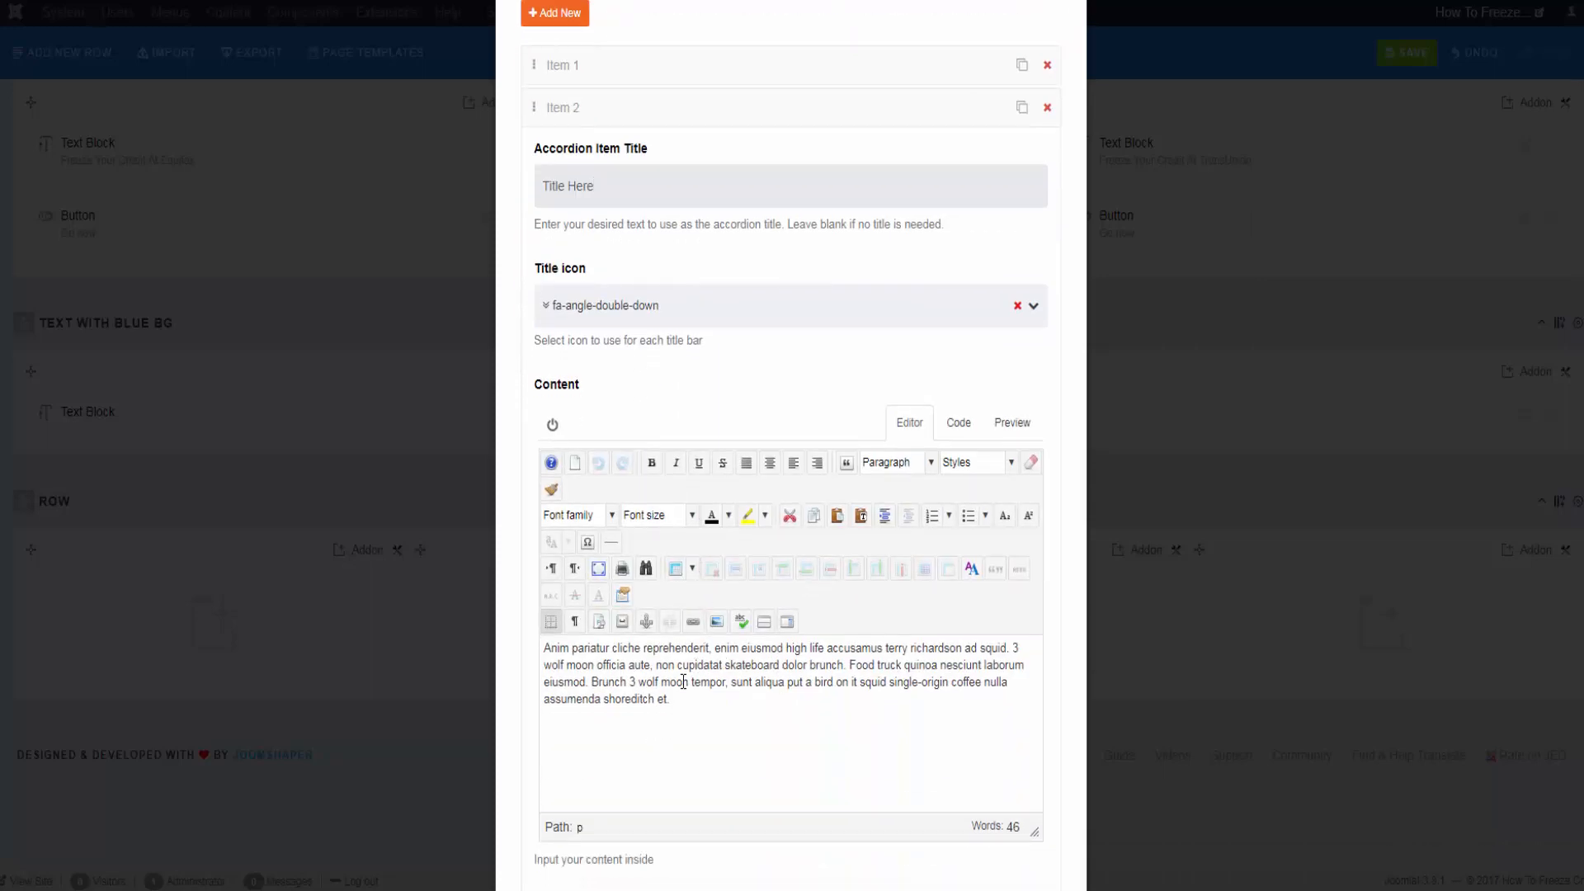
pyautogui.scroll(-2, 697, 678)
pyautogui.scroll(4, 695, 685)
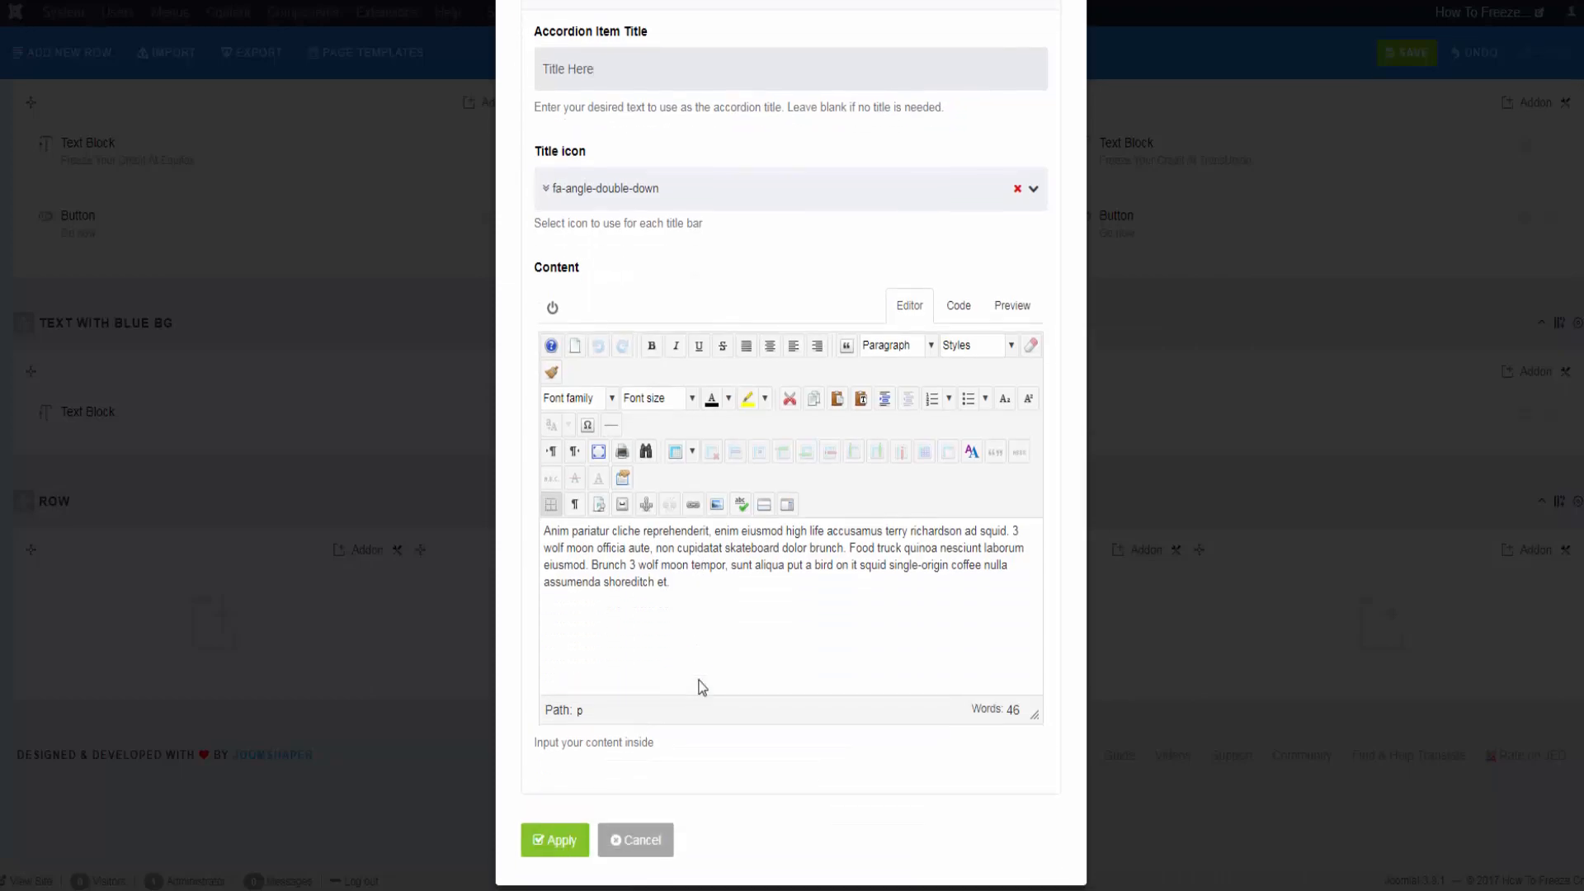
pyautogui.click(547, 361)
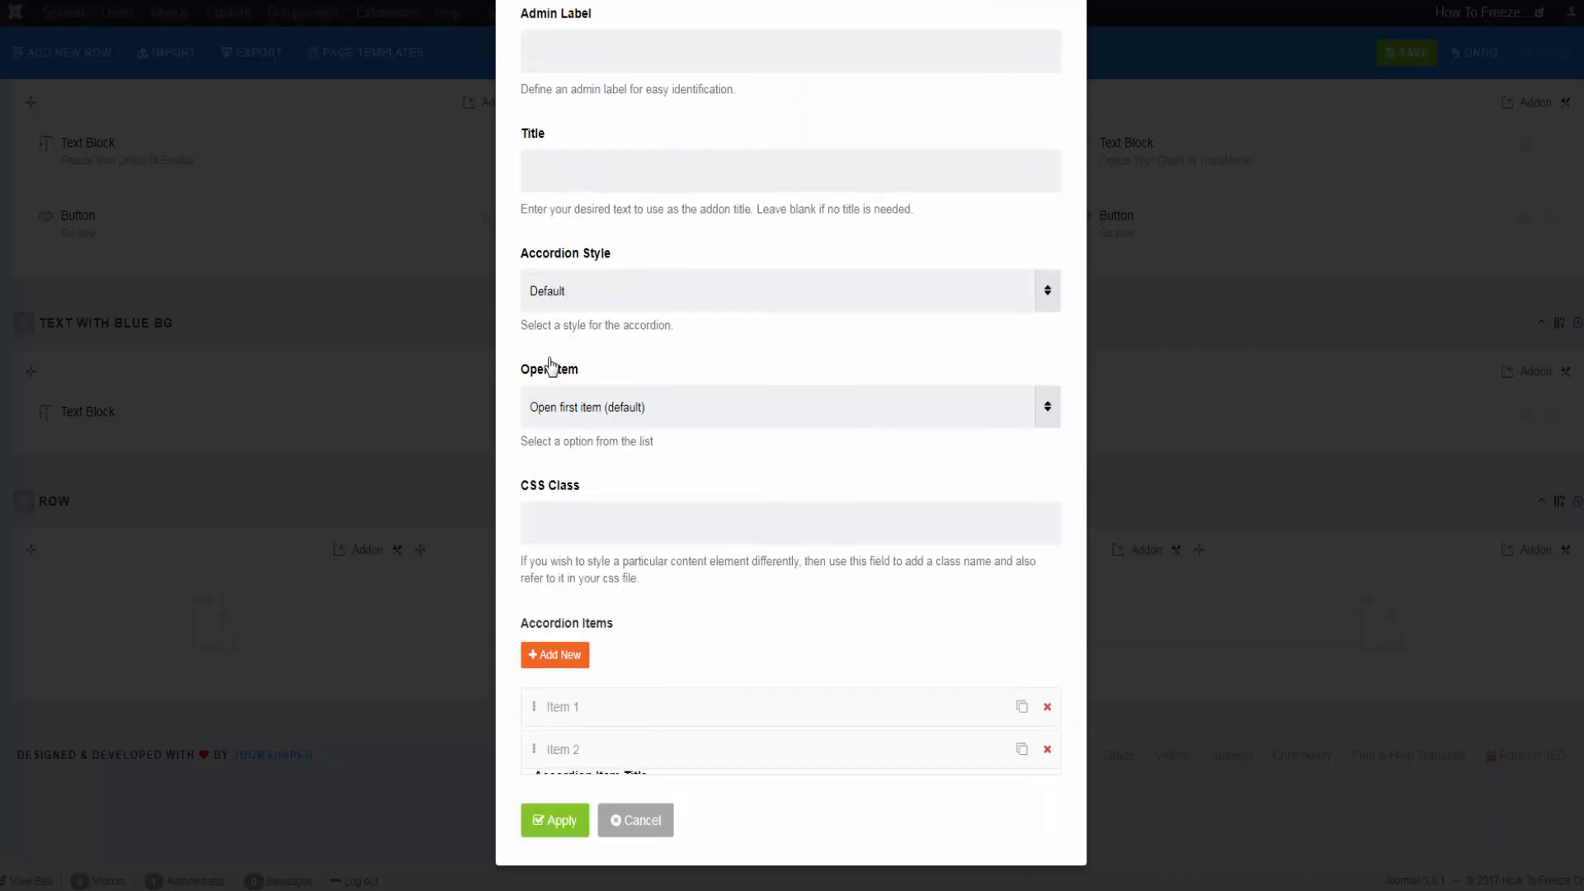
# Step: Add two more accordion items and apply the Accordion addon to the column
pyautogui.click(549, 661)
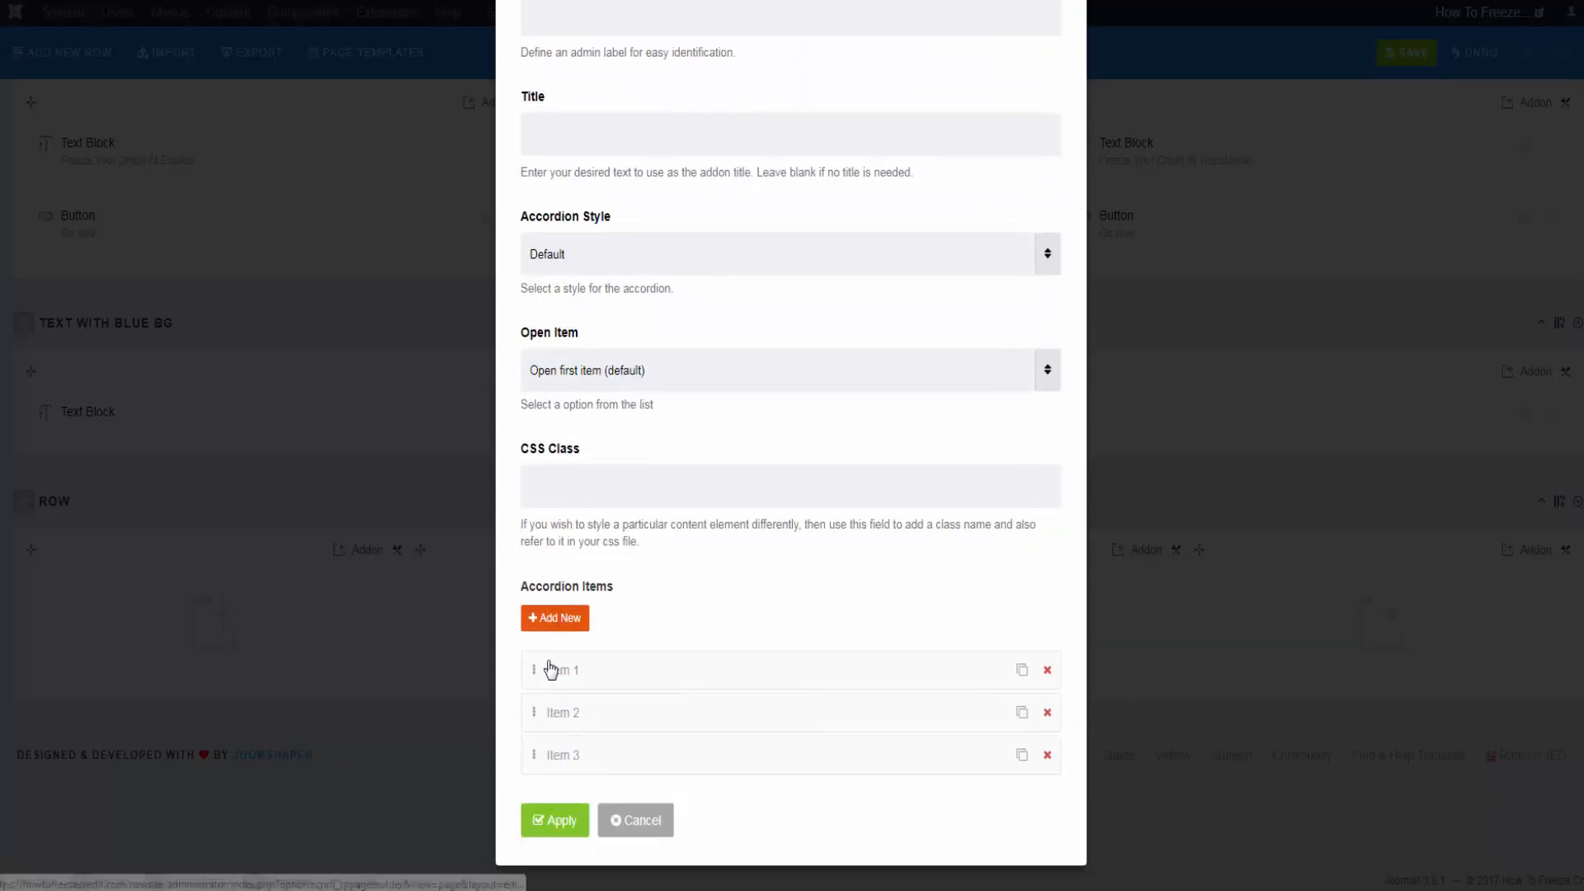
pyautogui.click(574, 618)
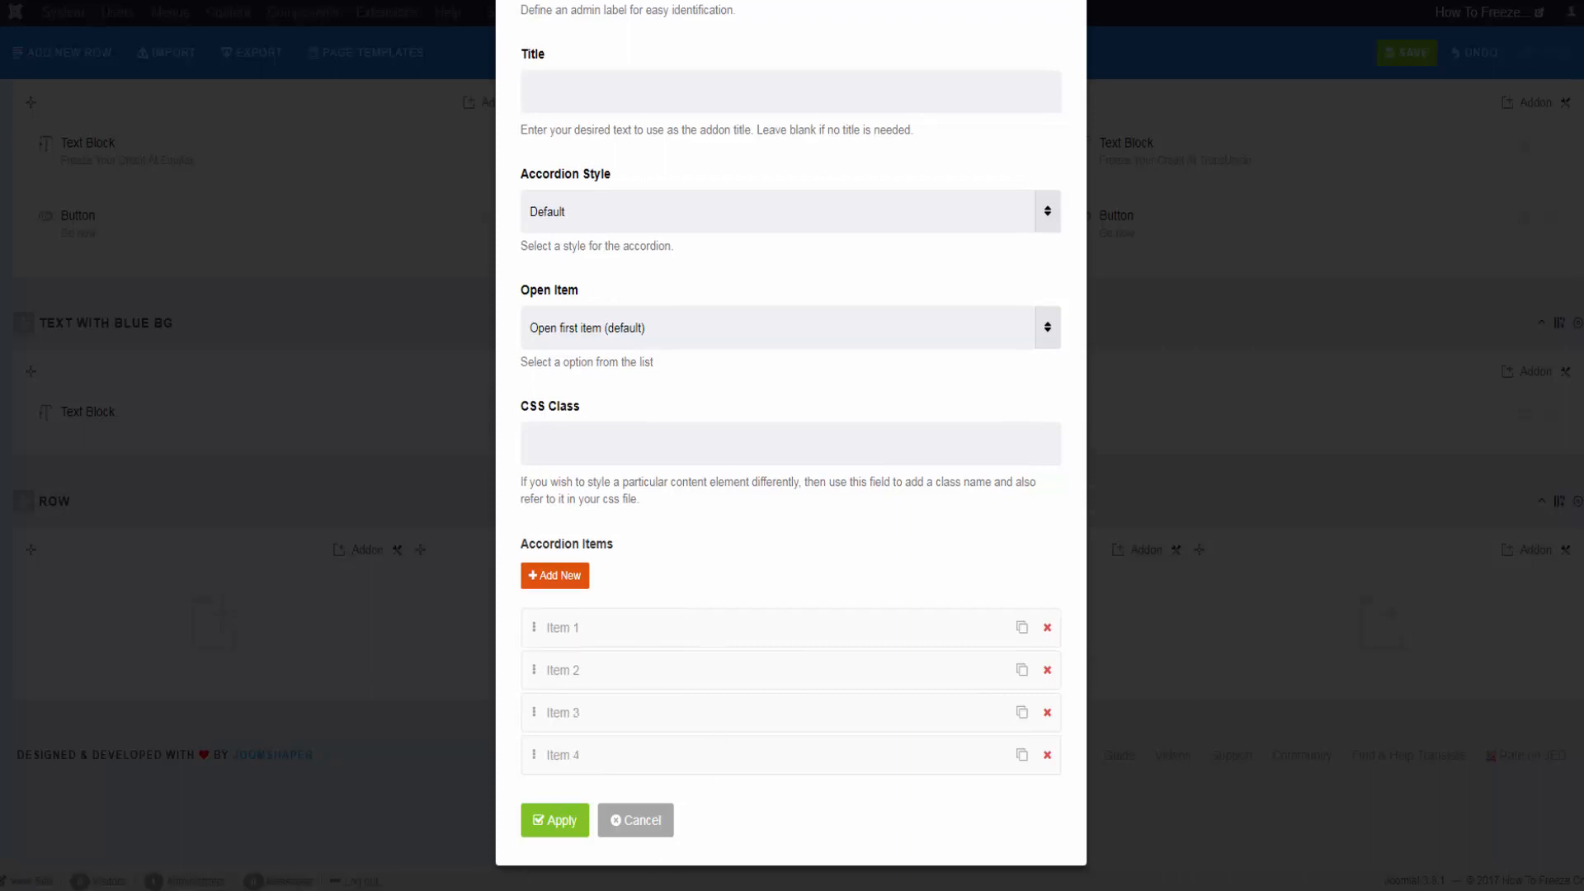
pyautogui.click(558, 828)
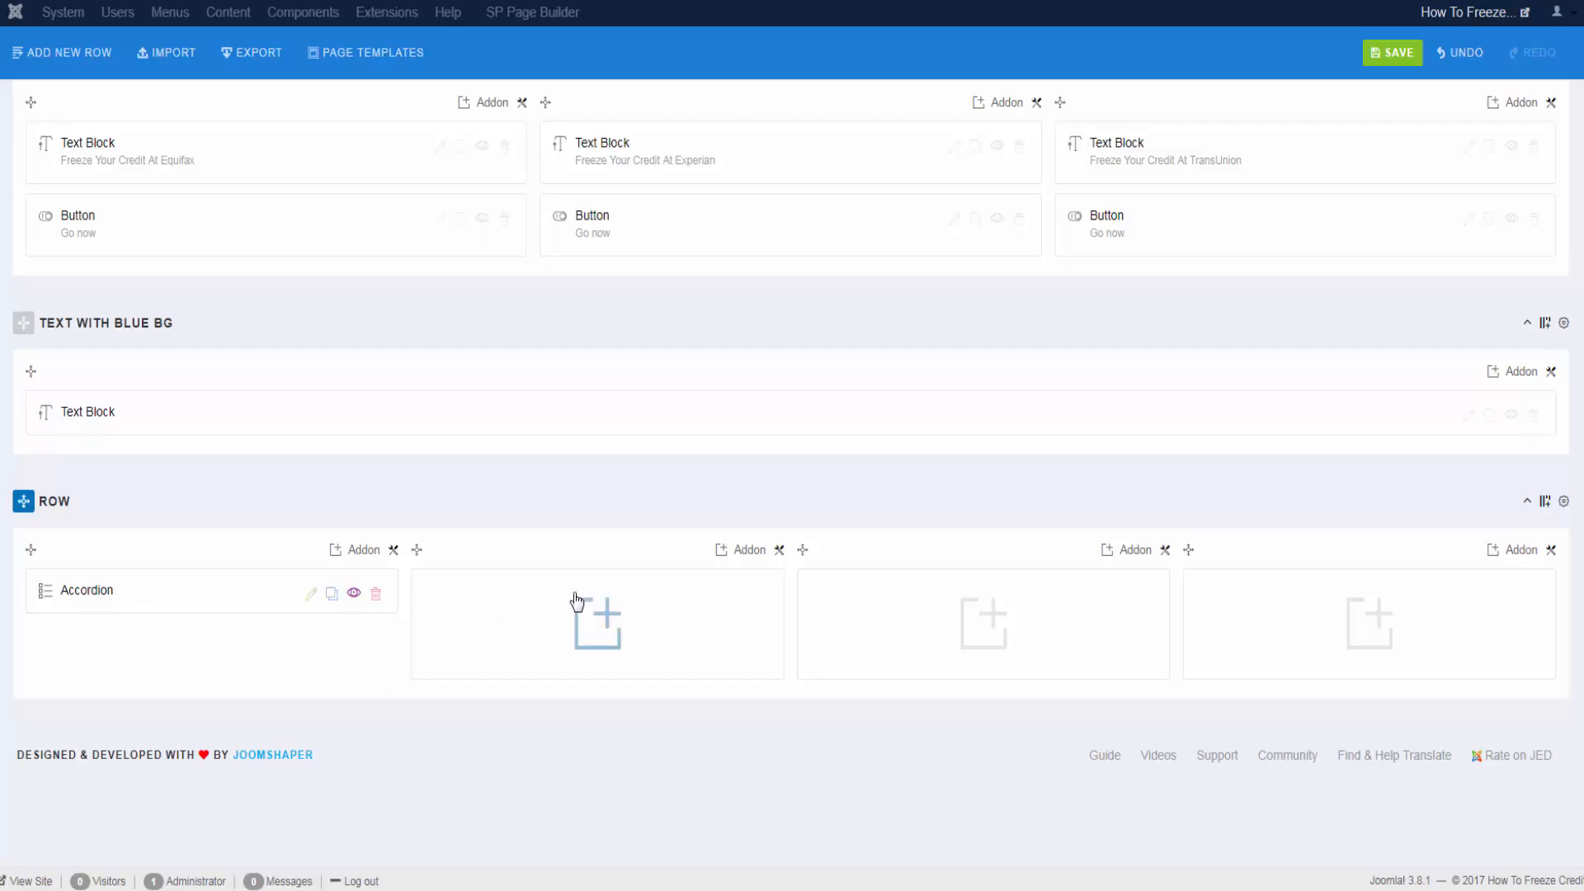
# Step: Browse the addons for the second column, examine the Gallery addon's item title, thumbnail and full image options, and cancel it
pyautogui.click(595, 609)
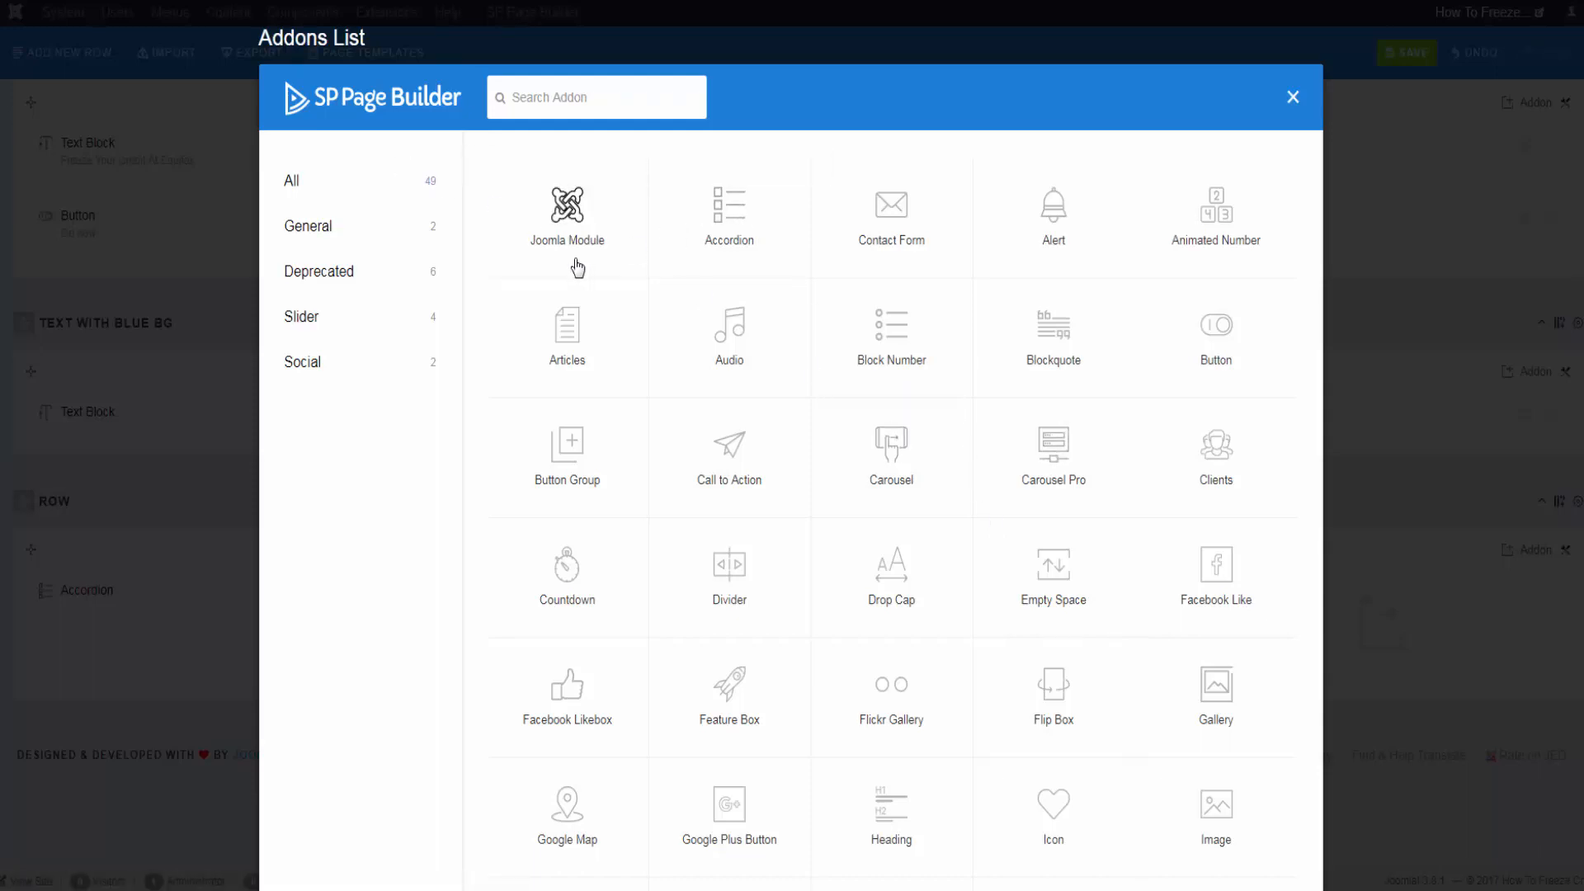
pyautogui.scroll(-3, 577, 268)
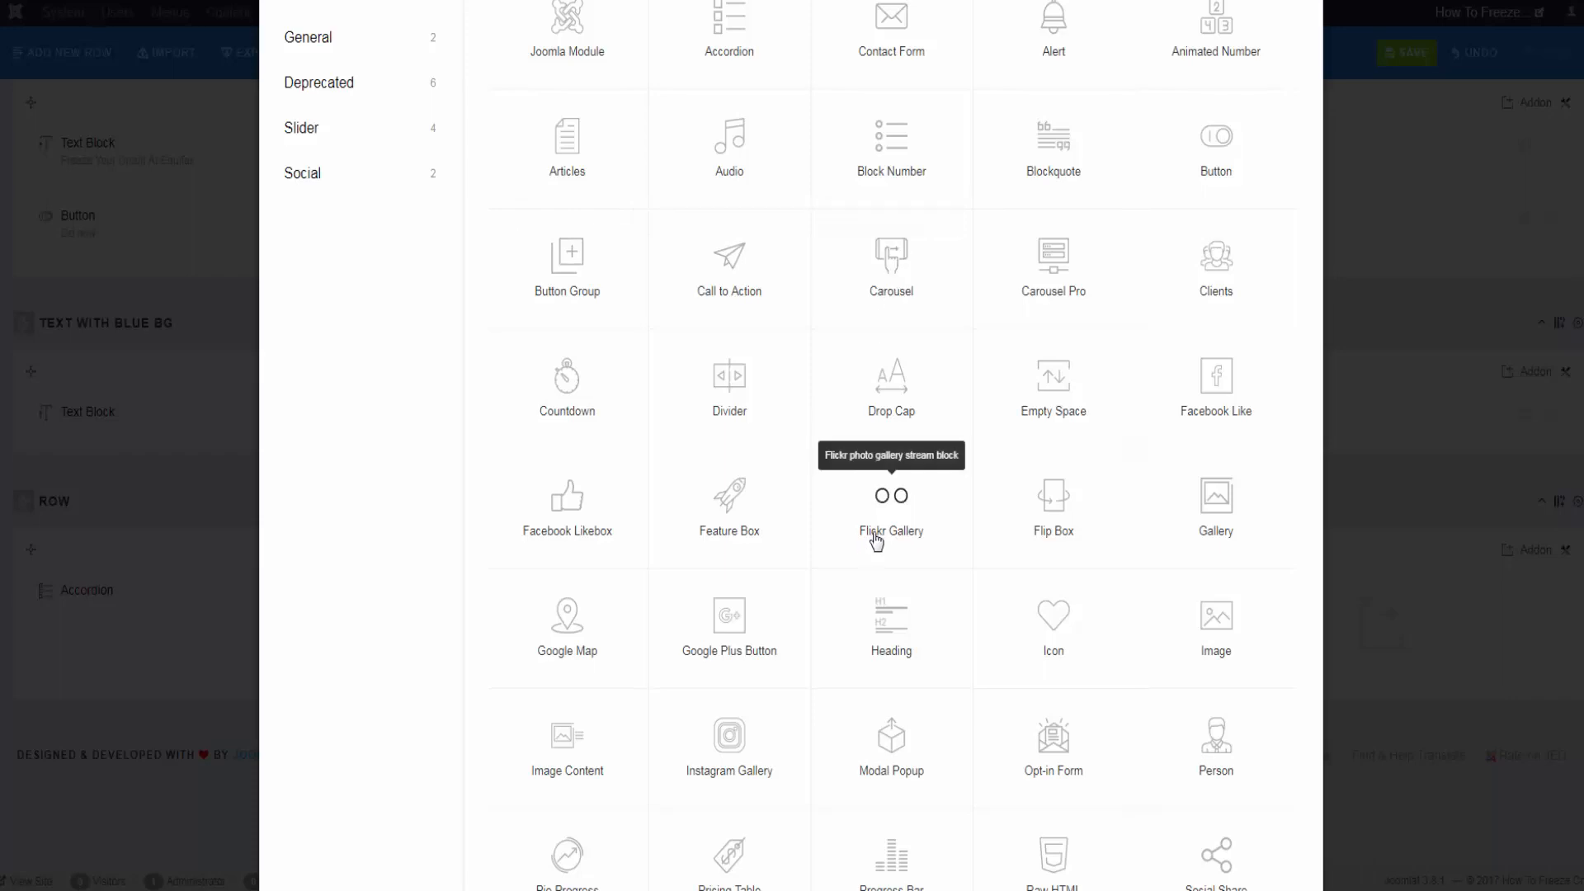
pyautogui.scroll(-3, 1156, 361)
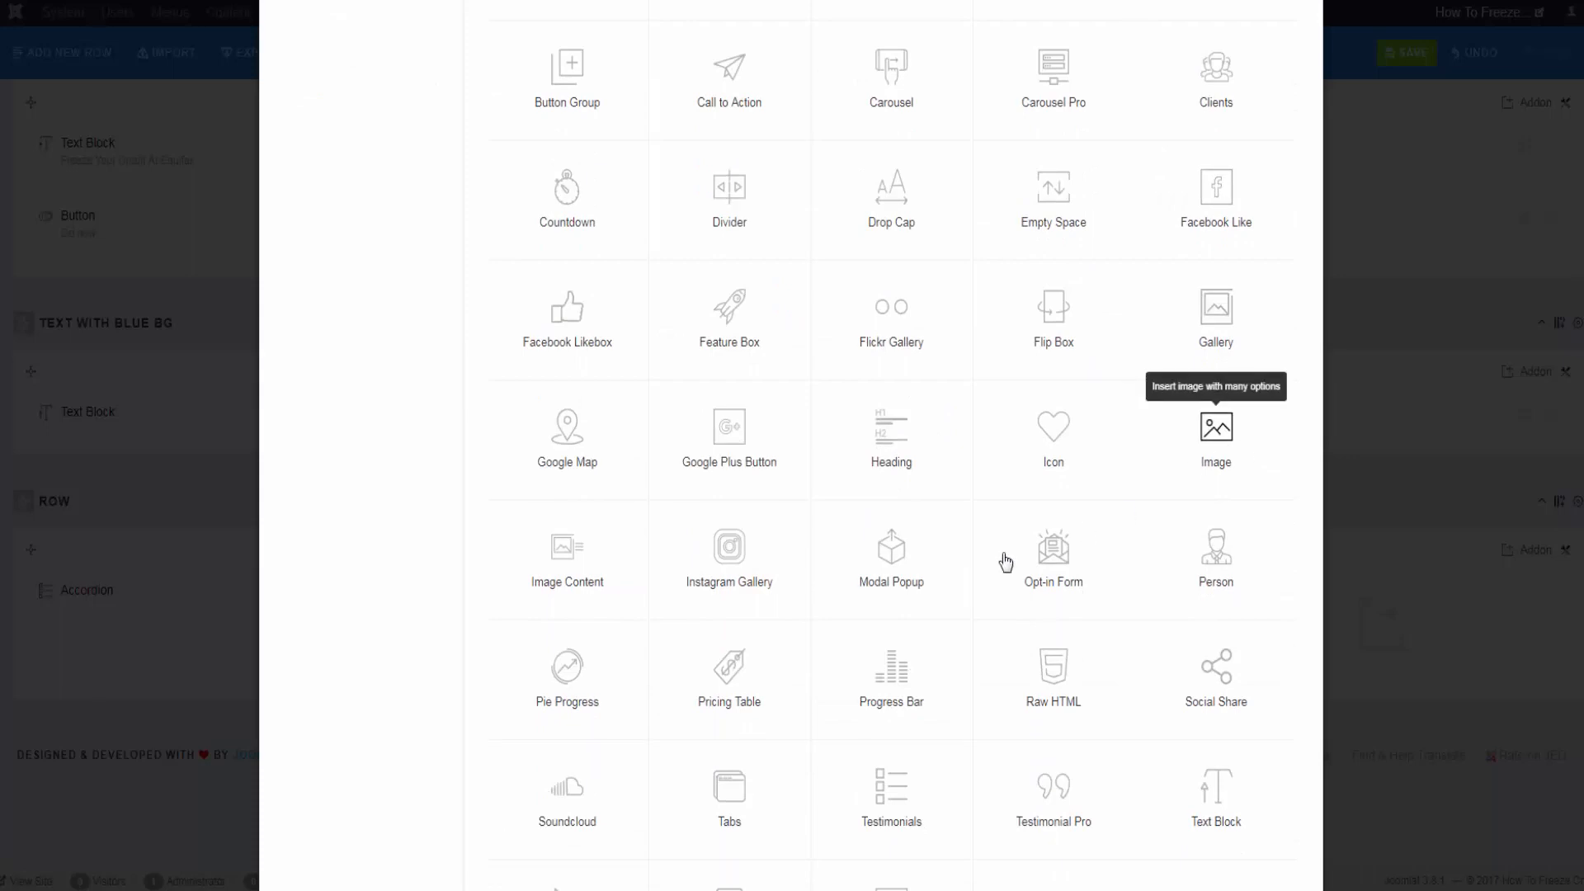
pyautogui.scroll(-2, 891, 594)
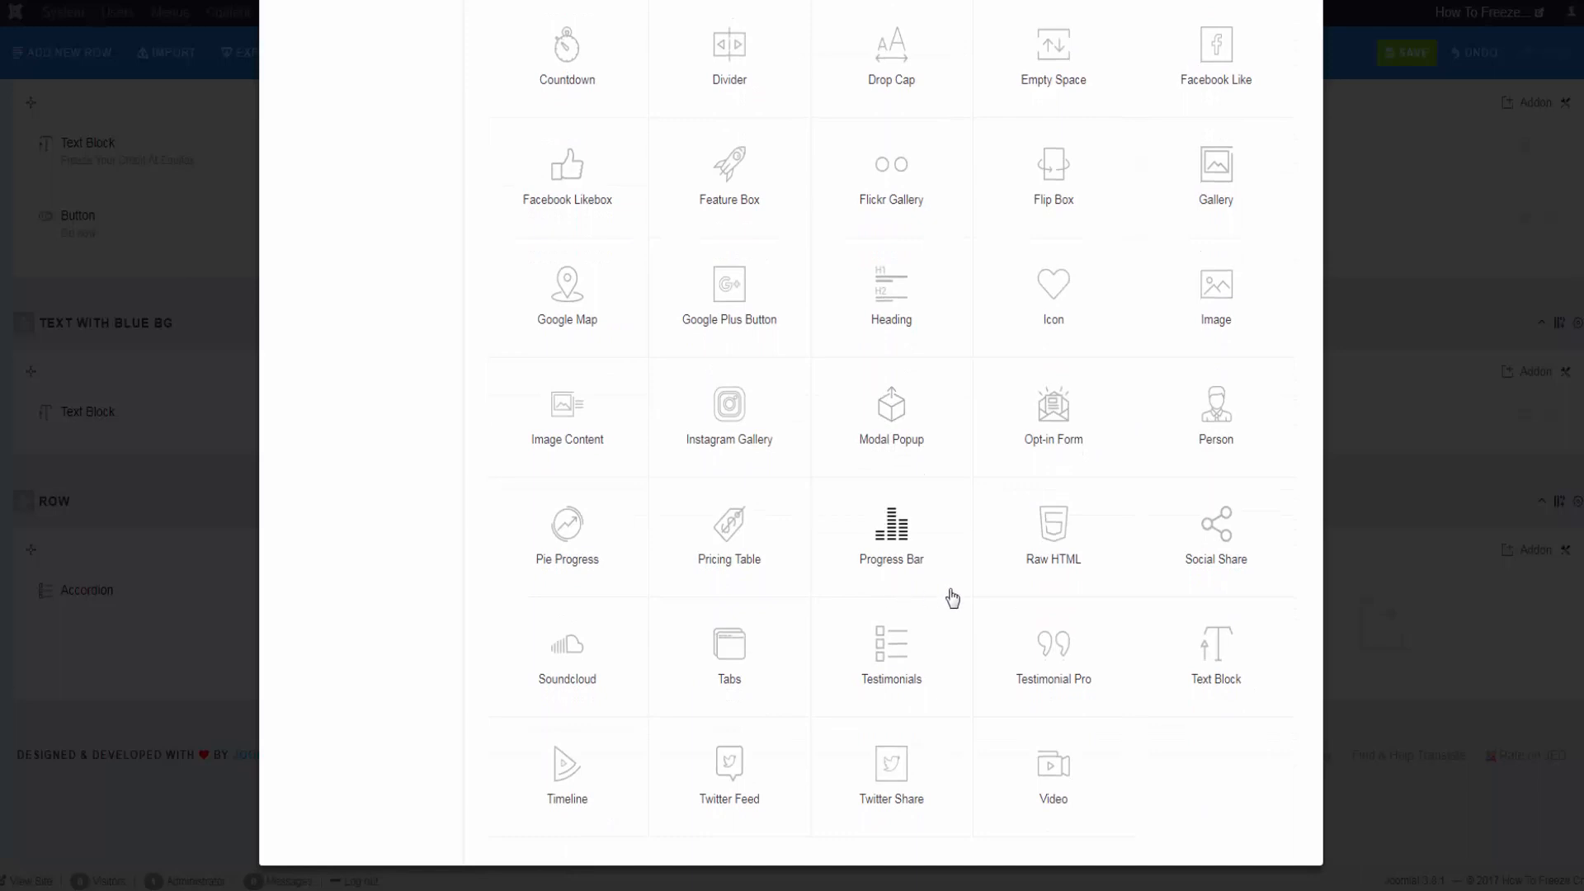
pyautogui.click(1216, 178)
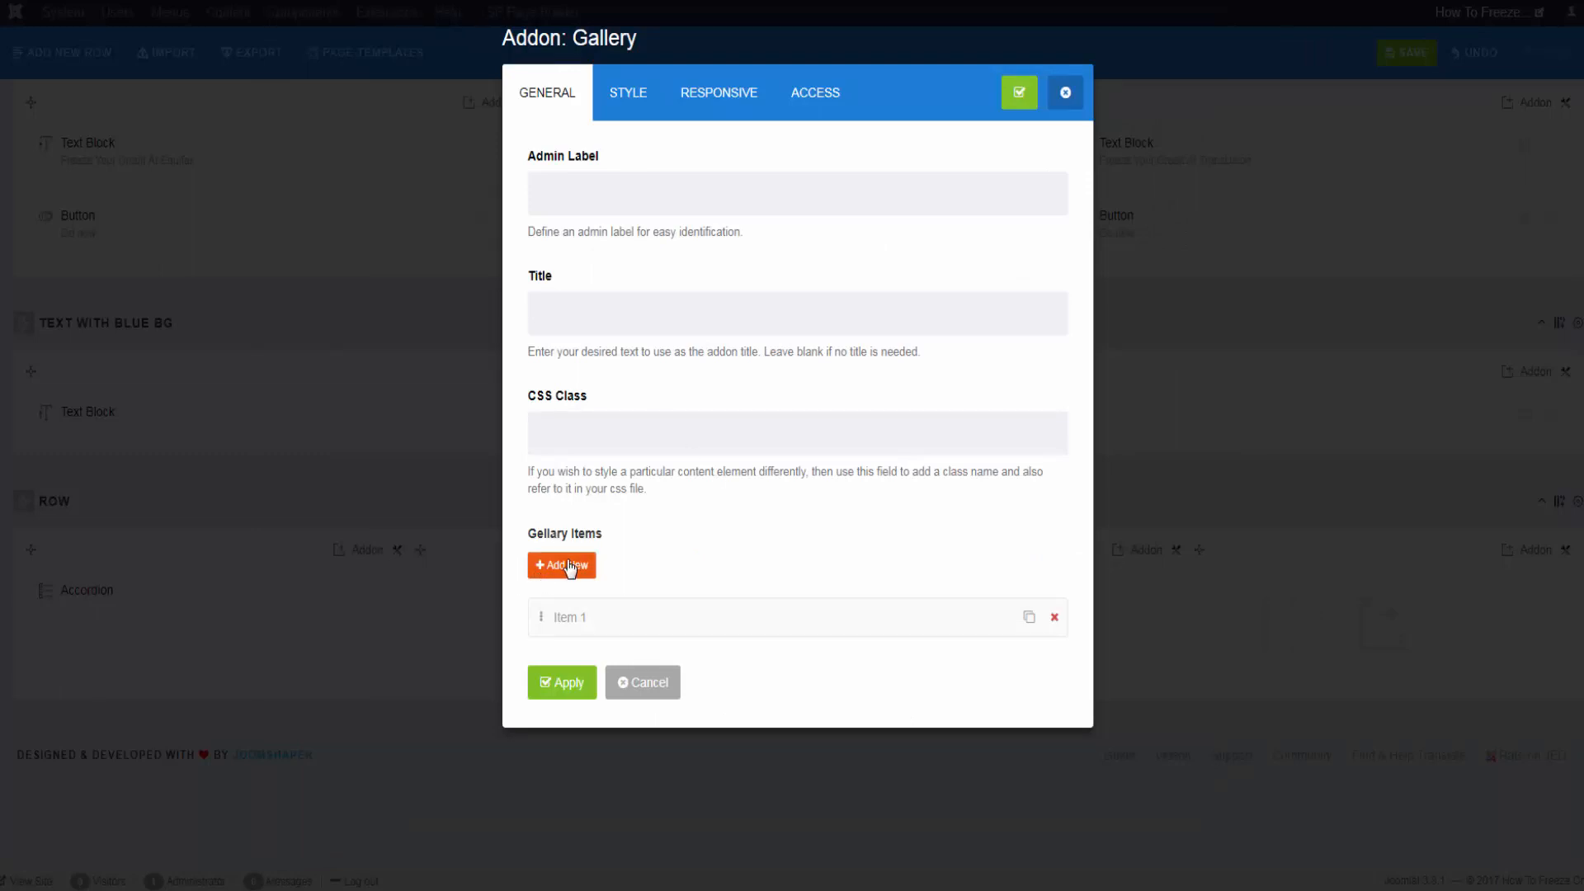
pyautogui.click(575, 614)
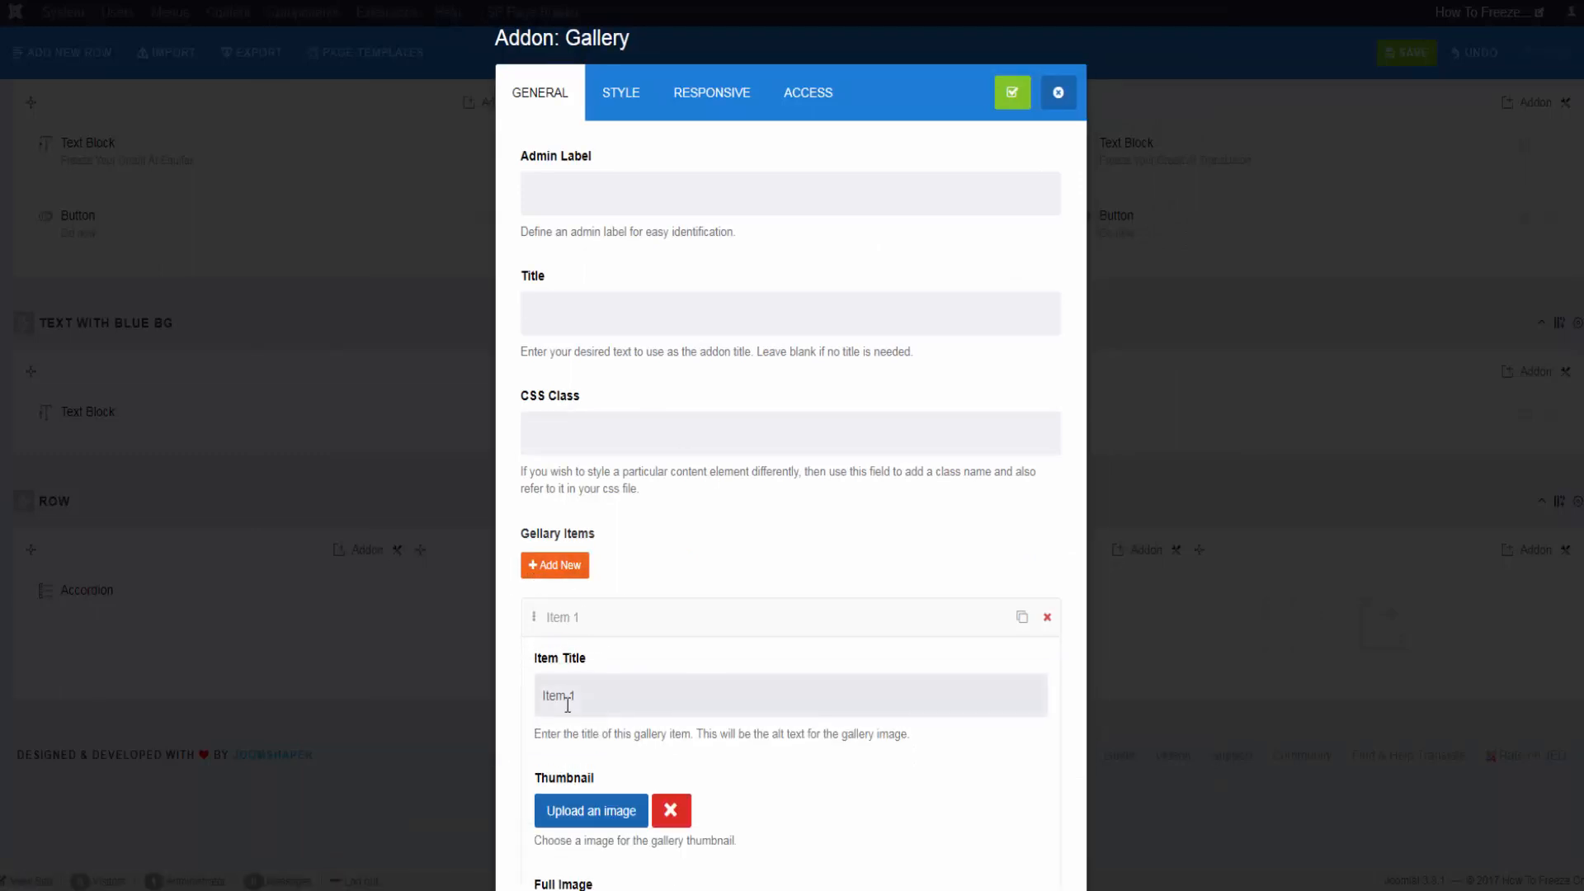
pyautogui.scroll(-3, 706, 650)
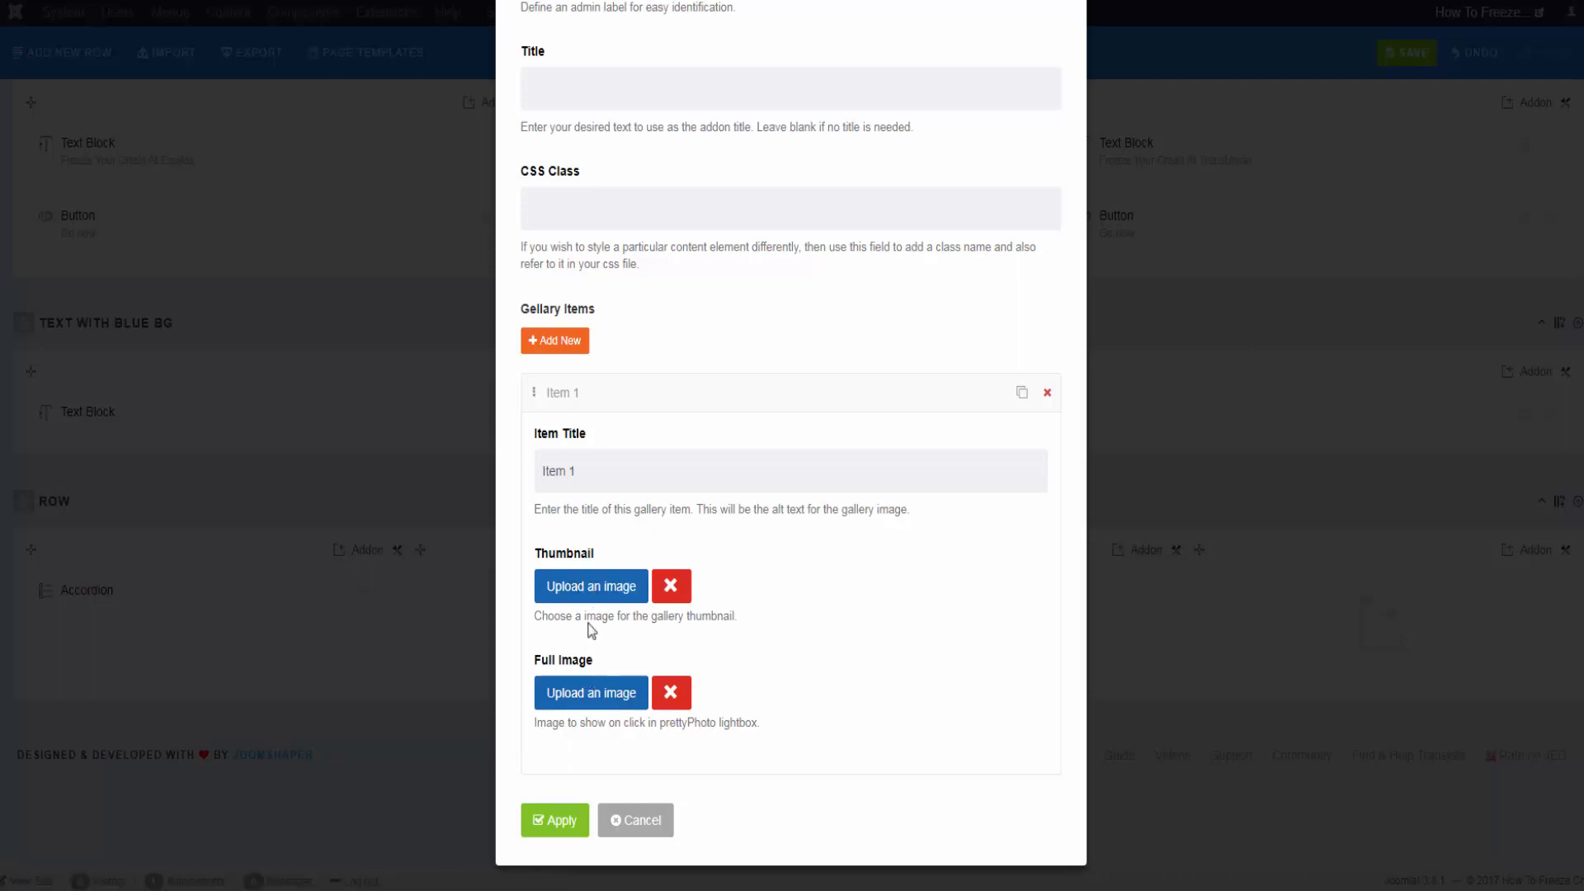
pyautogui.click(566, 408)
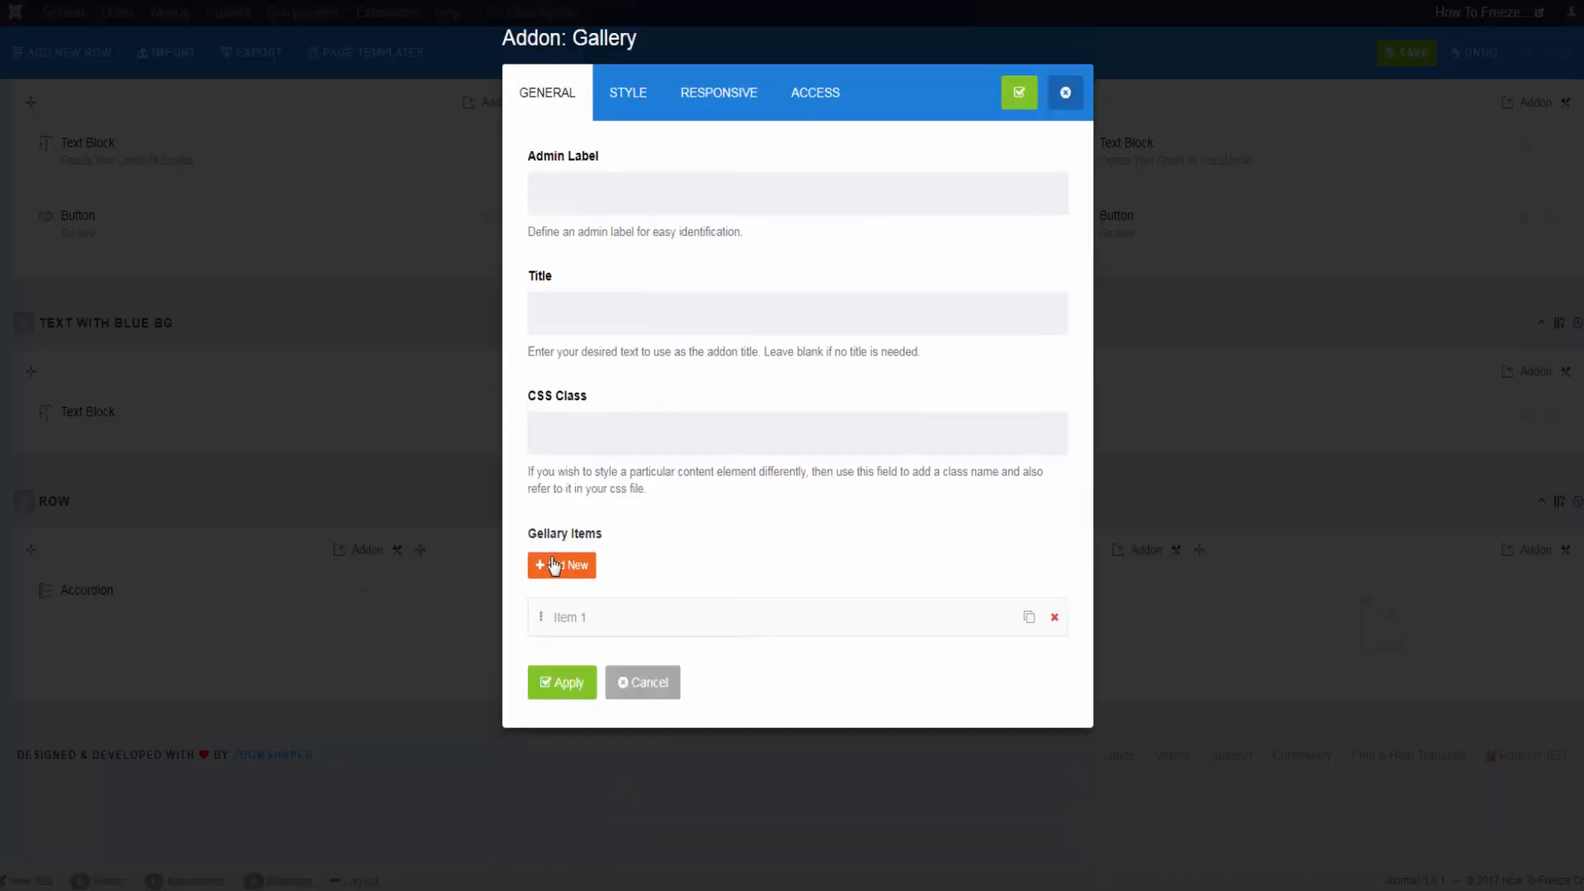
pyautogui.click(657, 684)
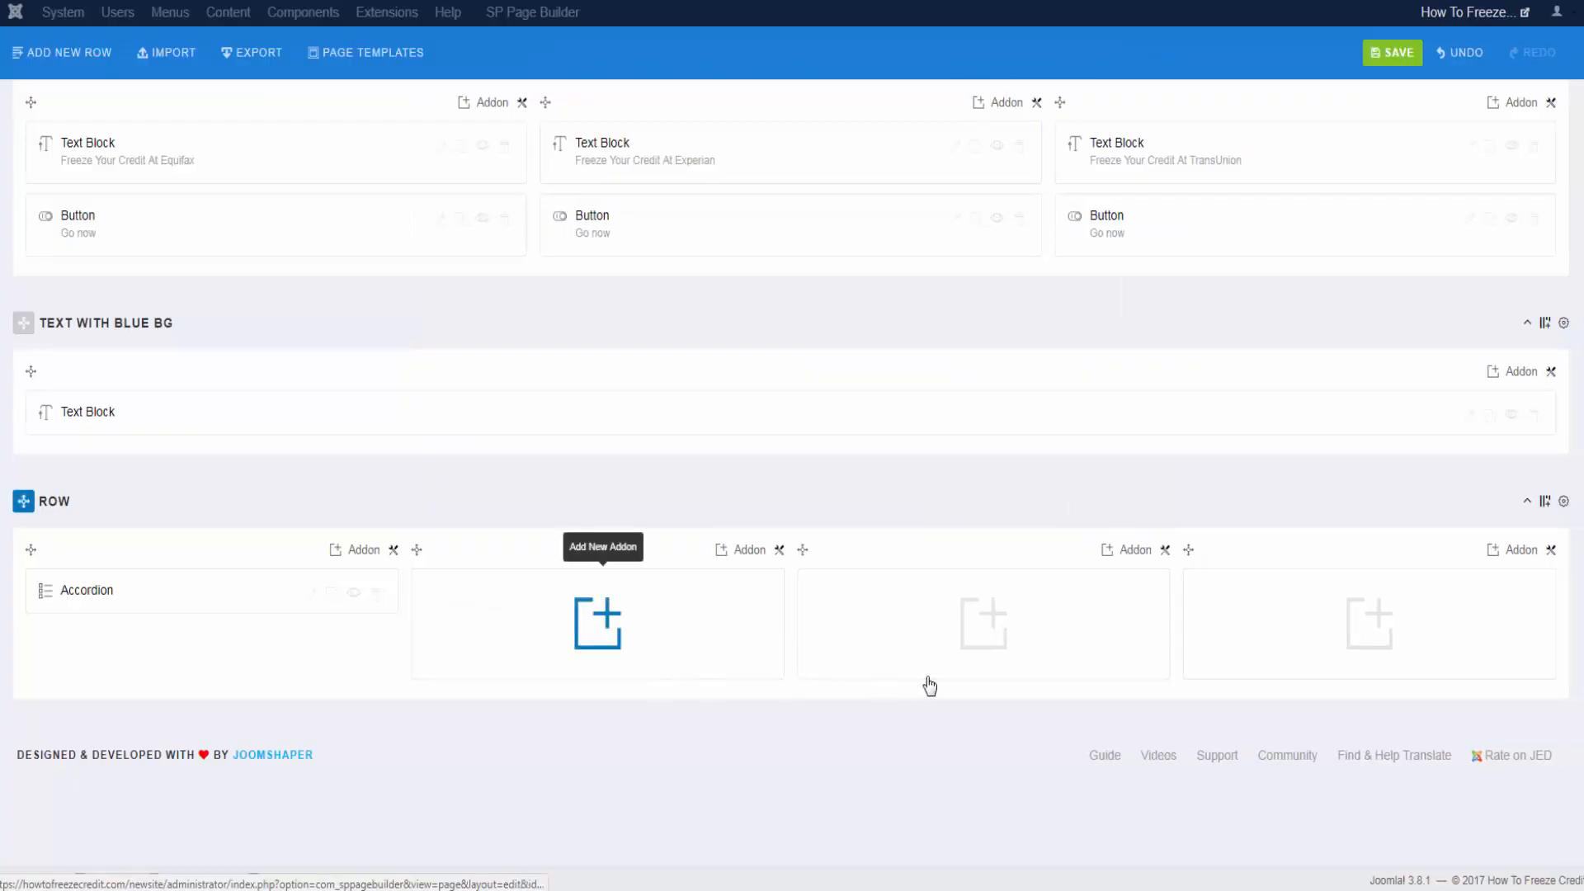
# Step: Examine the Flip Box addon's front text, back text and flip behavior options for the second column, and cancel it
pyautogui.click(611, 631)
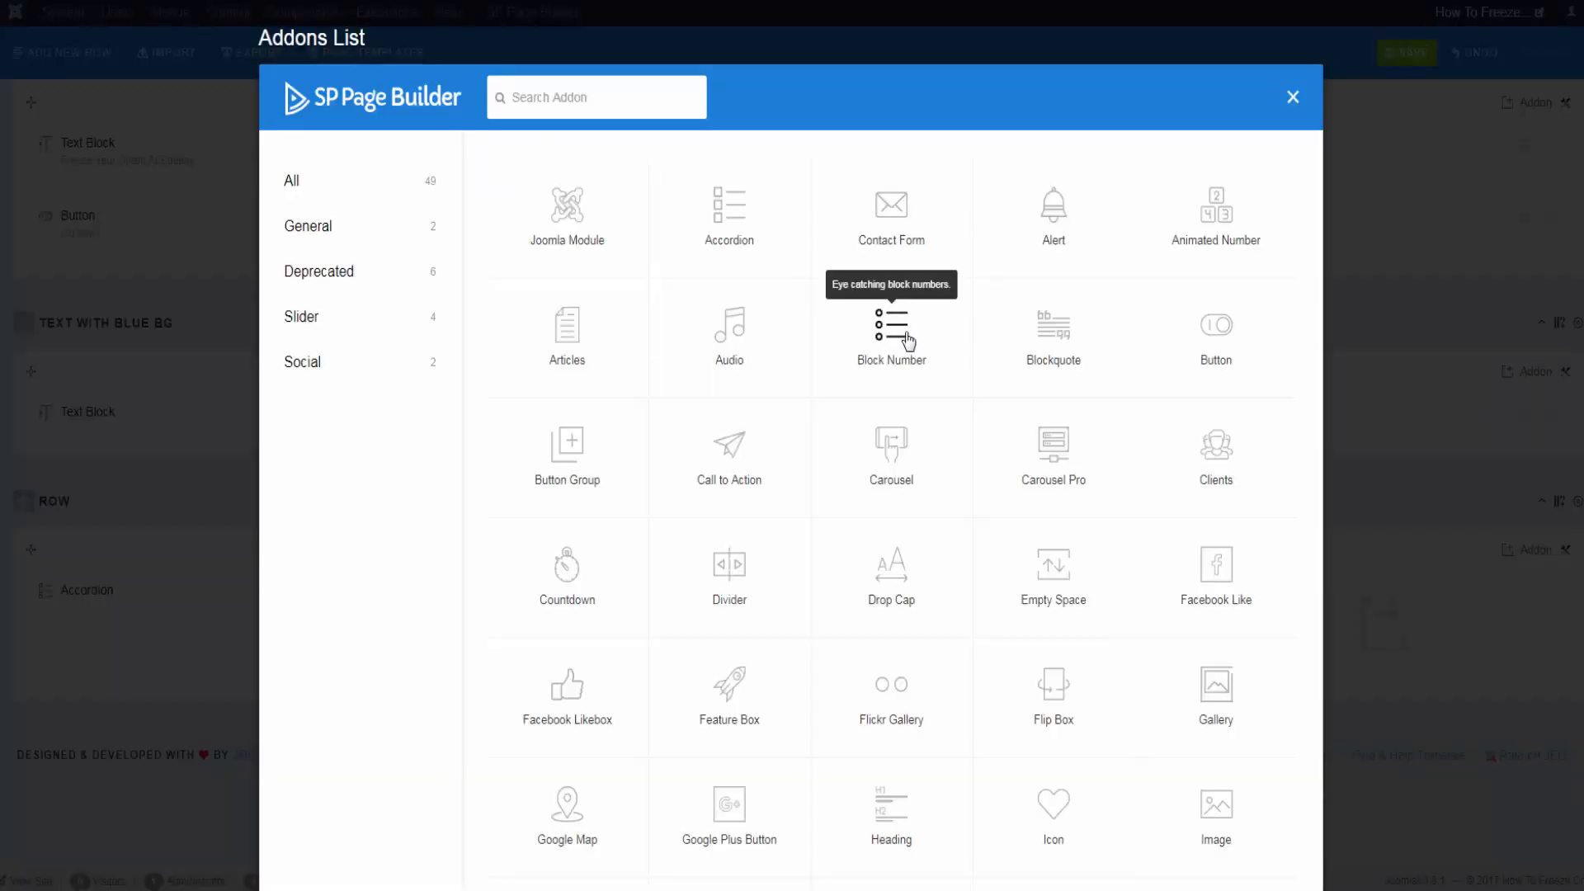
pyautogui.scroll(-3, 905, 334)
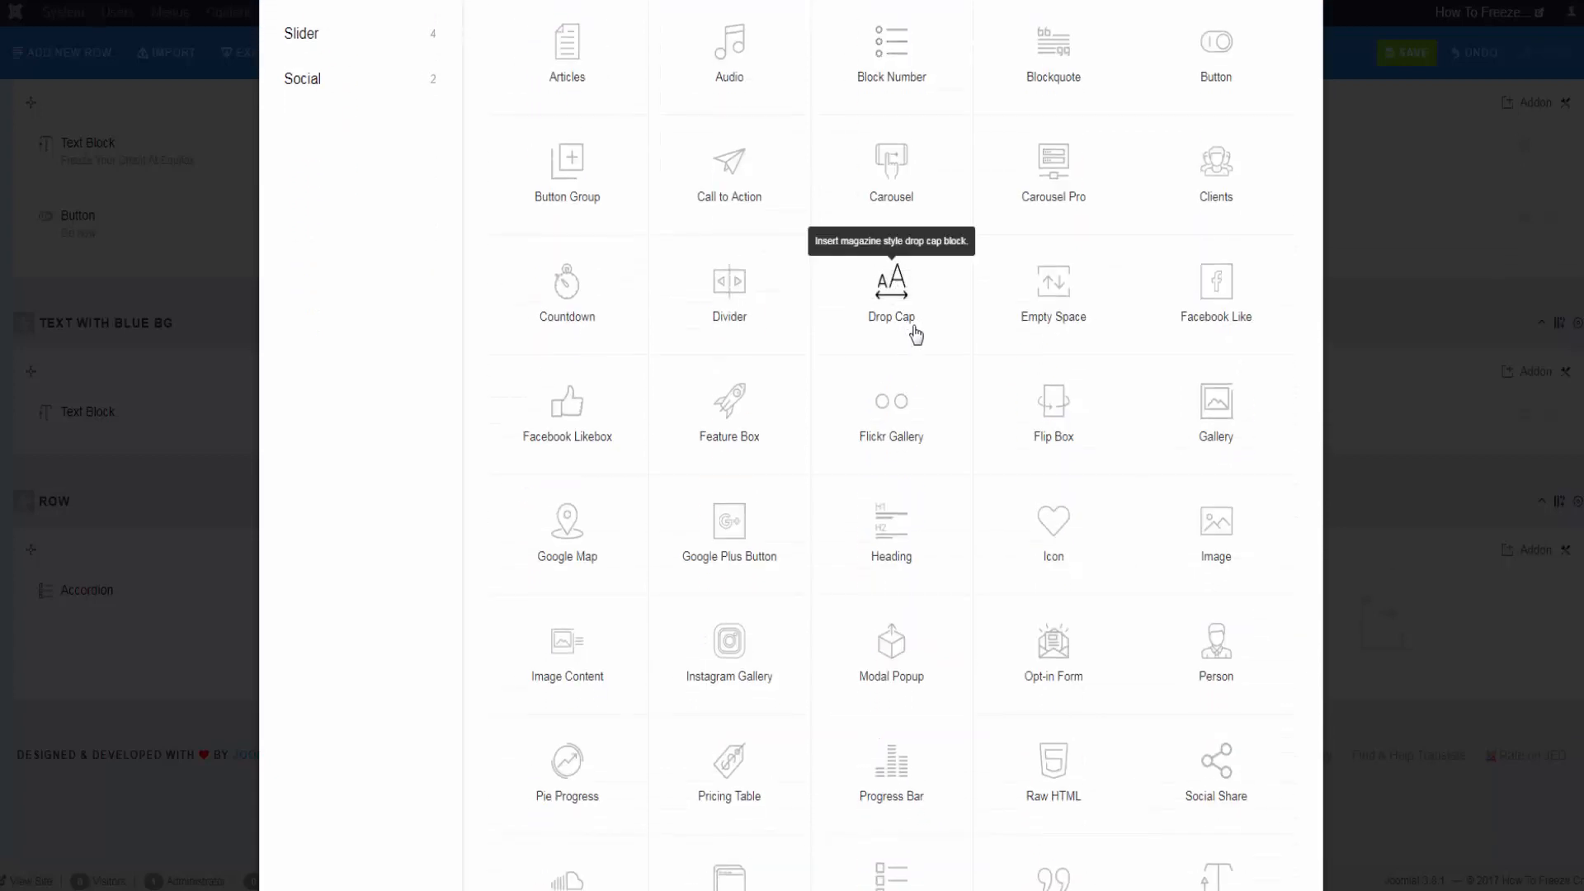
pyautogui.scroll(-1, 915, 334)
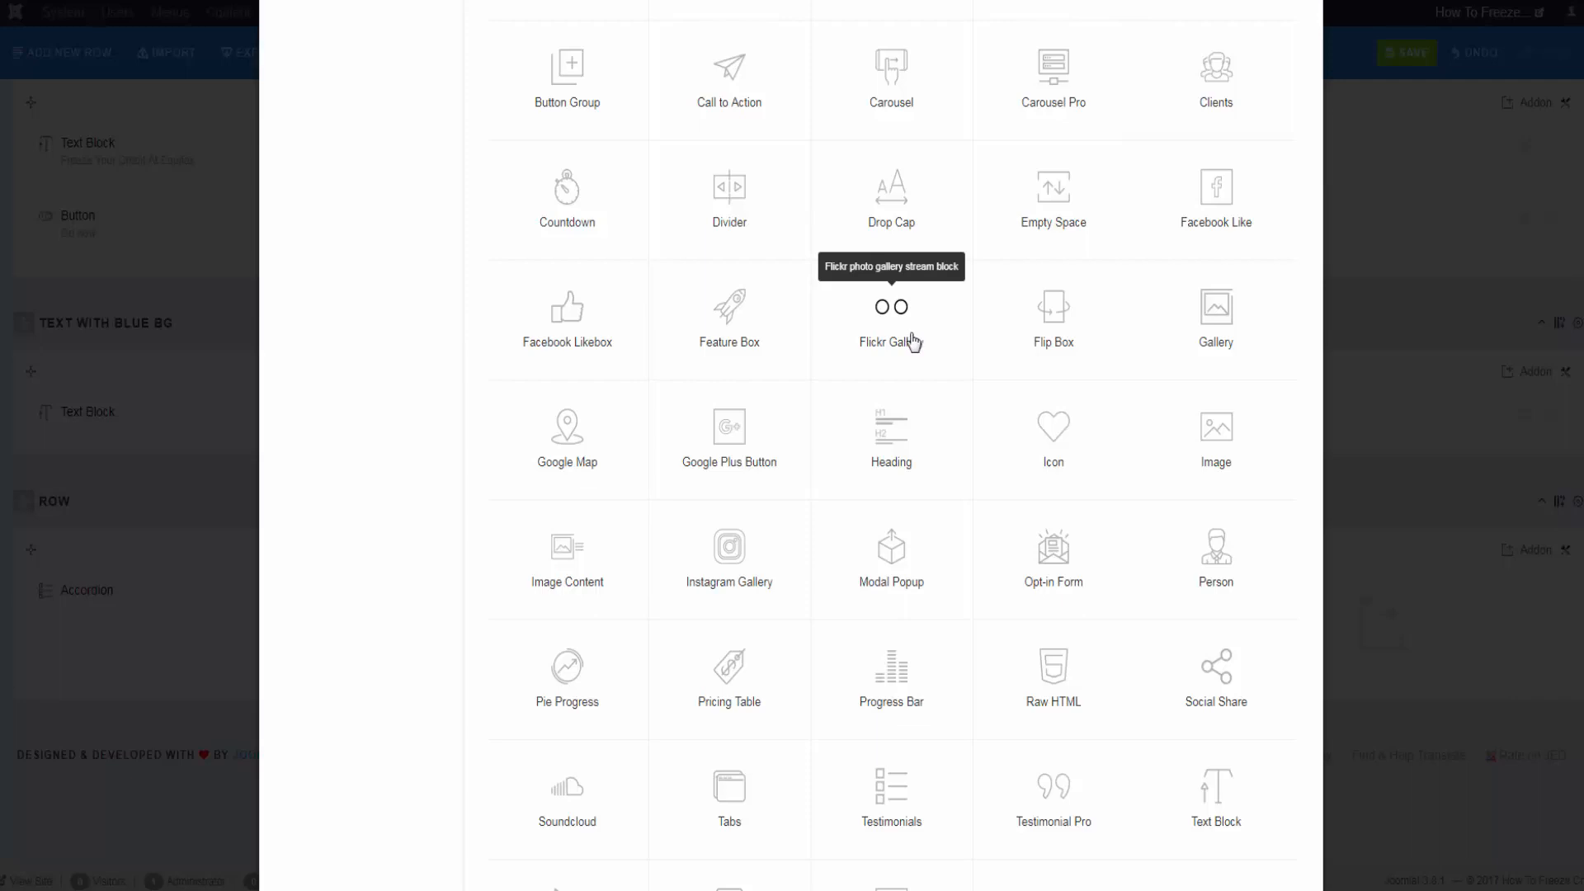
pyautogui.click(1059, 355)
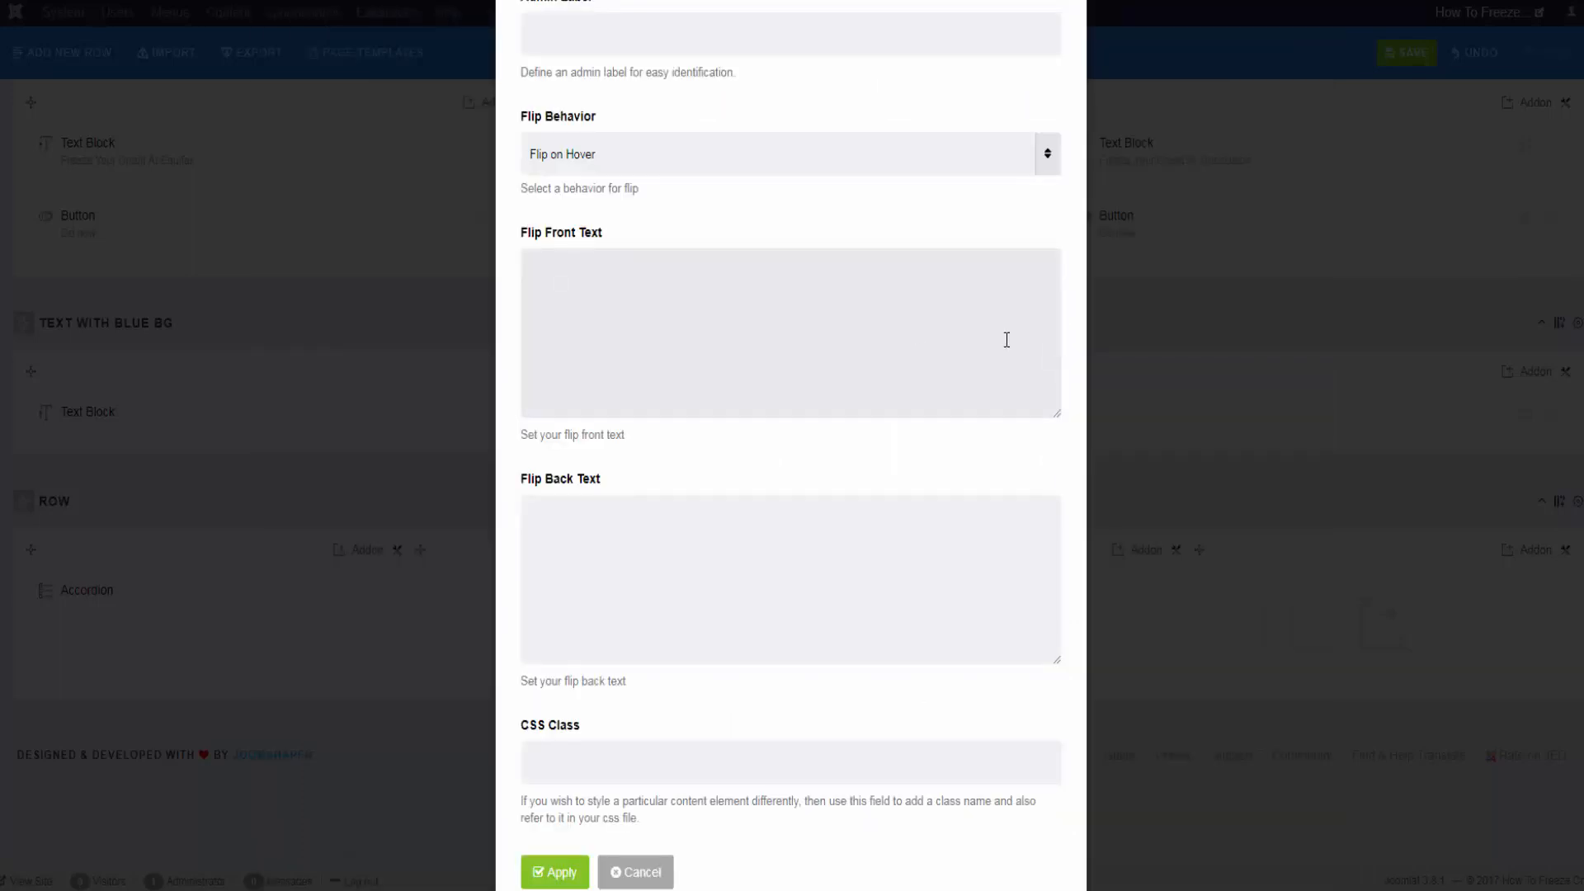
pyautogui.click(590, 305)
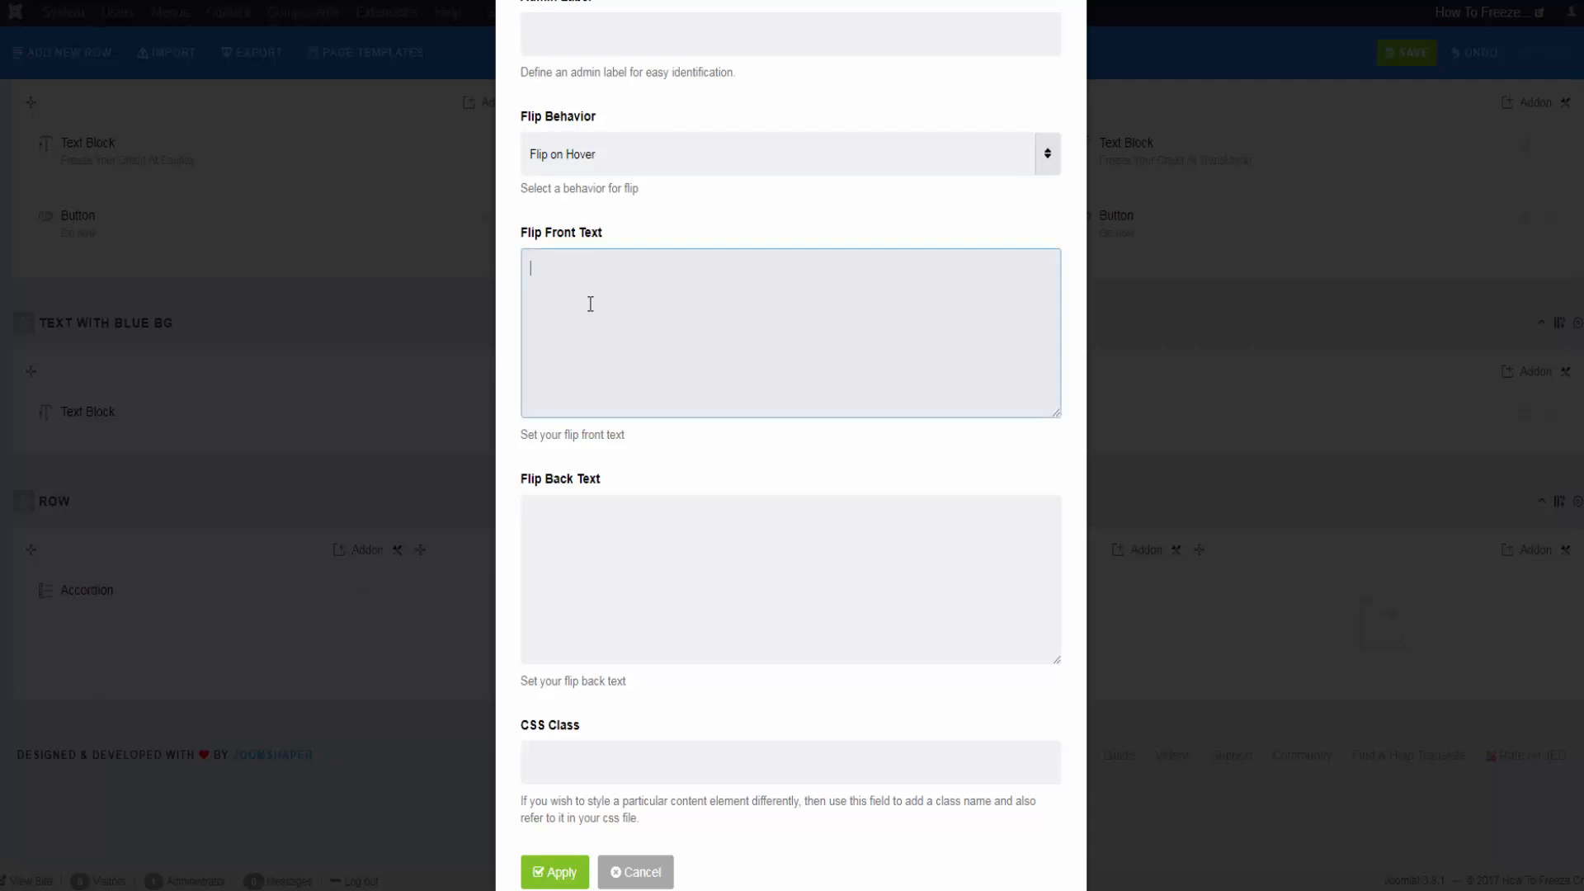
pyautogui.click(570, 552)
pyautogui.scroll(2, 571, 552)
pyautogui.scroll(-3, 572, 551)
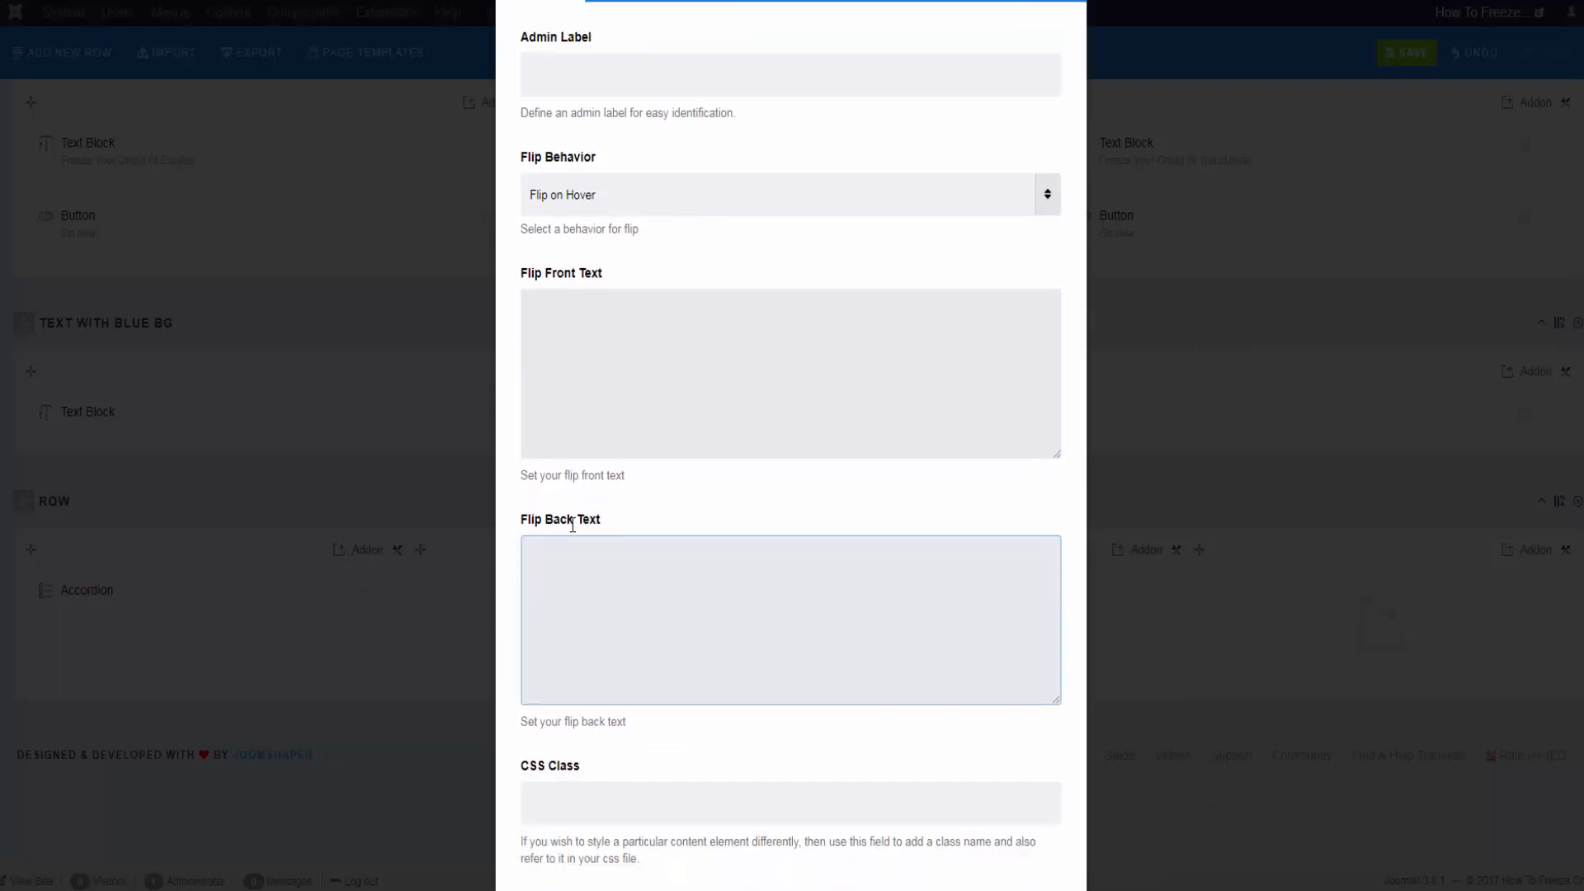
pyautogui.click(593, 128)
pyautogui.click(593, 127)
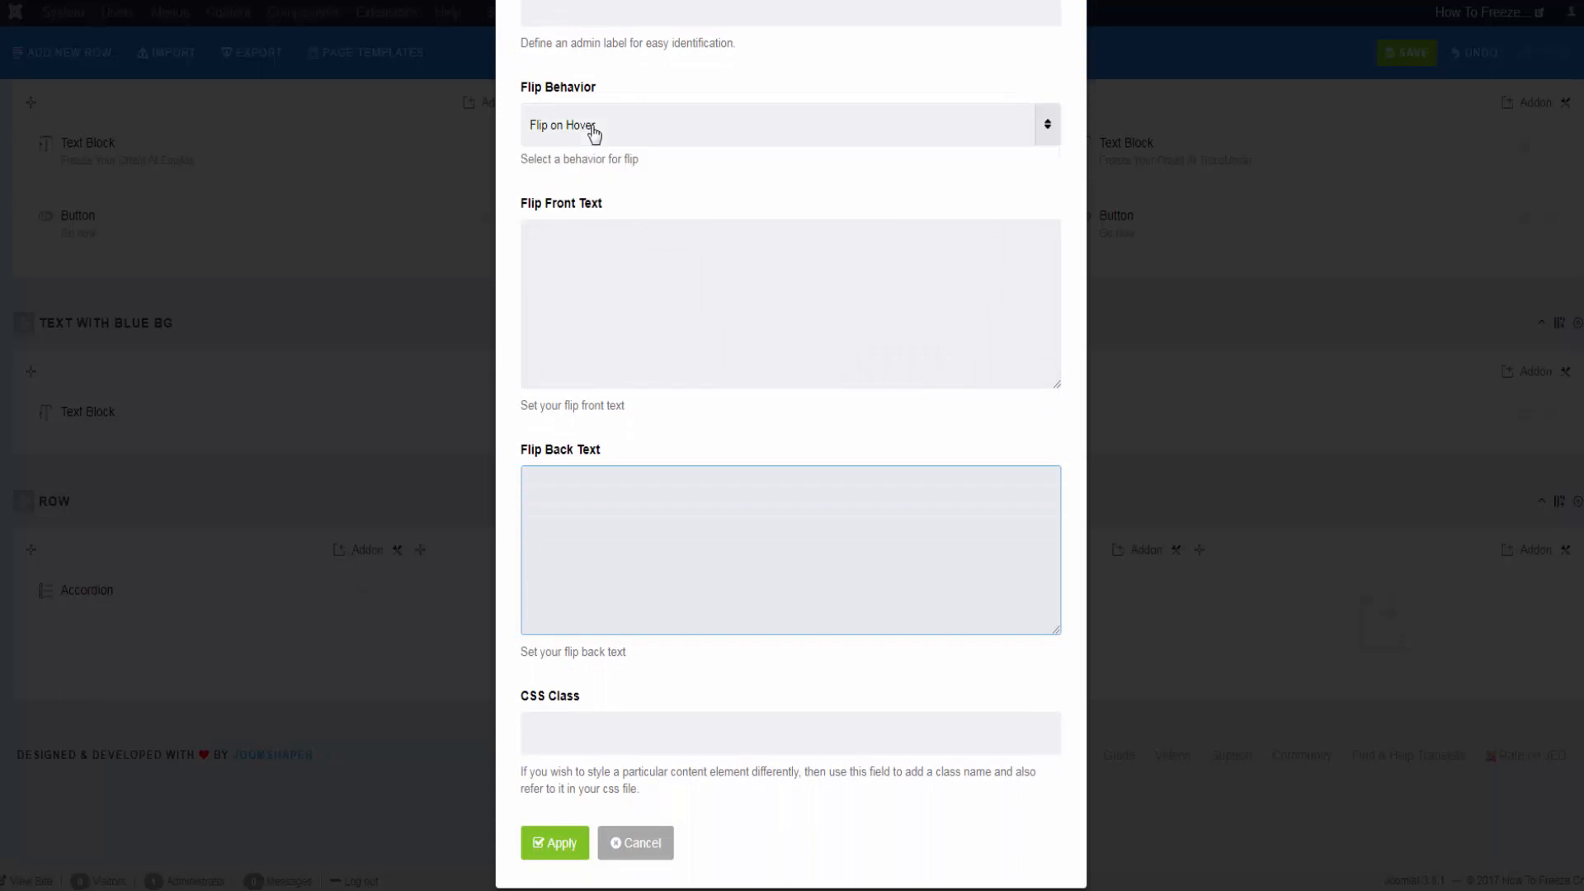
pyautogui.click(668, 847)
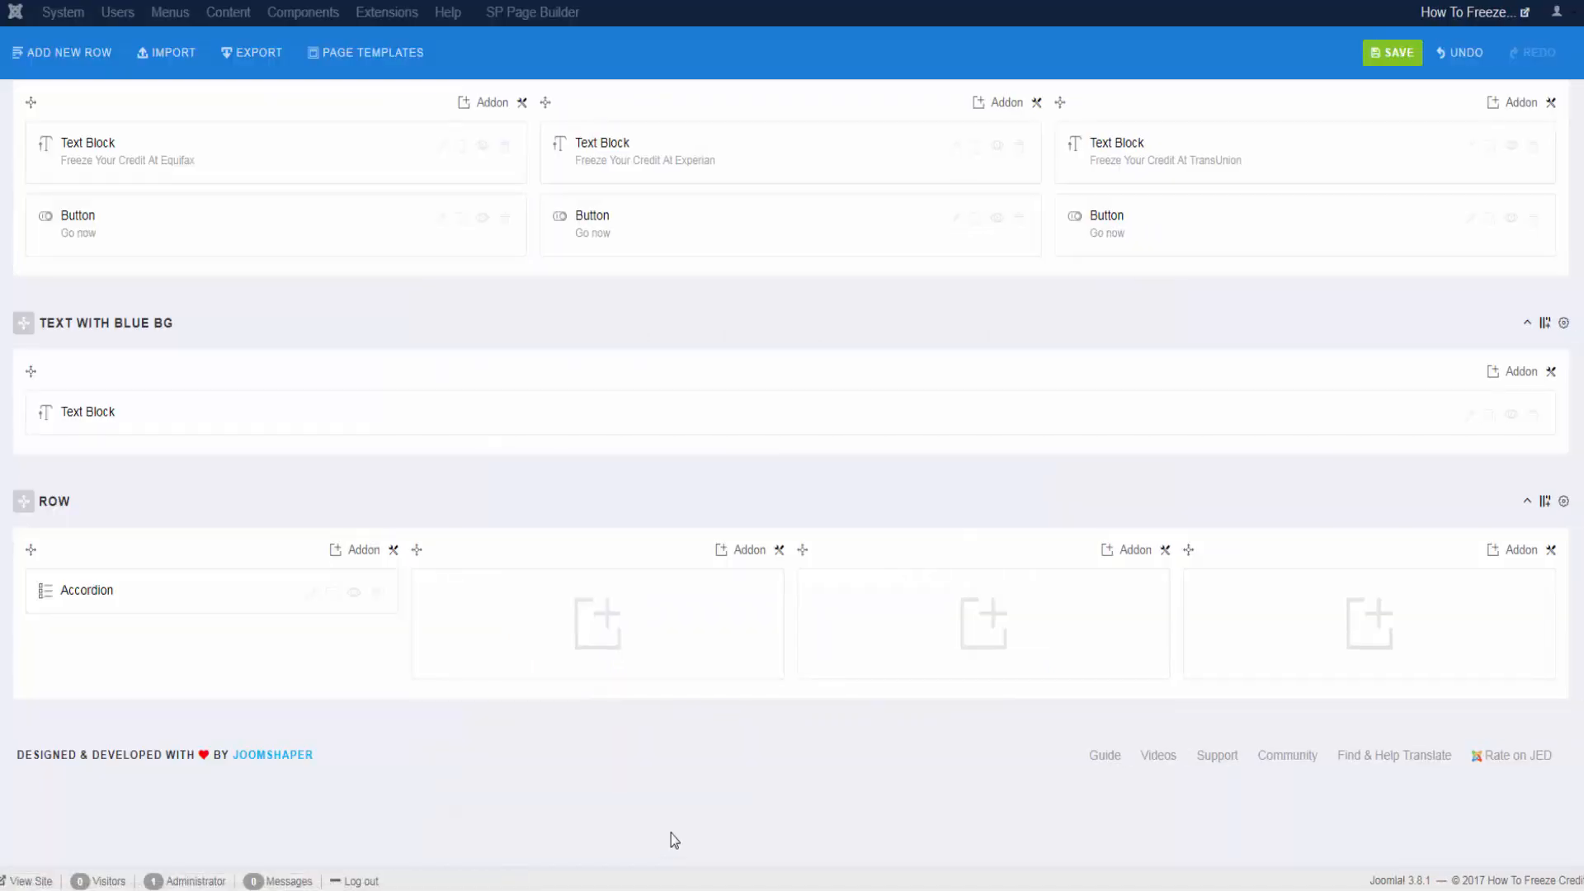
# Step: Browse the complete addons list for the row's second column, from Joomla Module to Video, and close it without choosing one
pyautogui.click(610, 649)
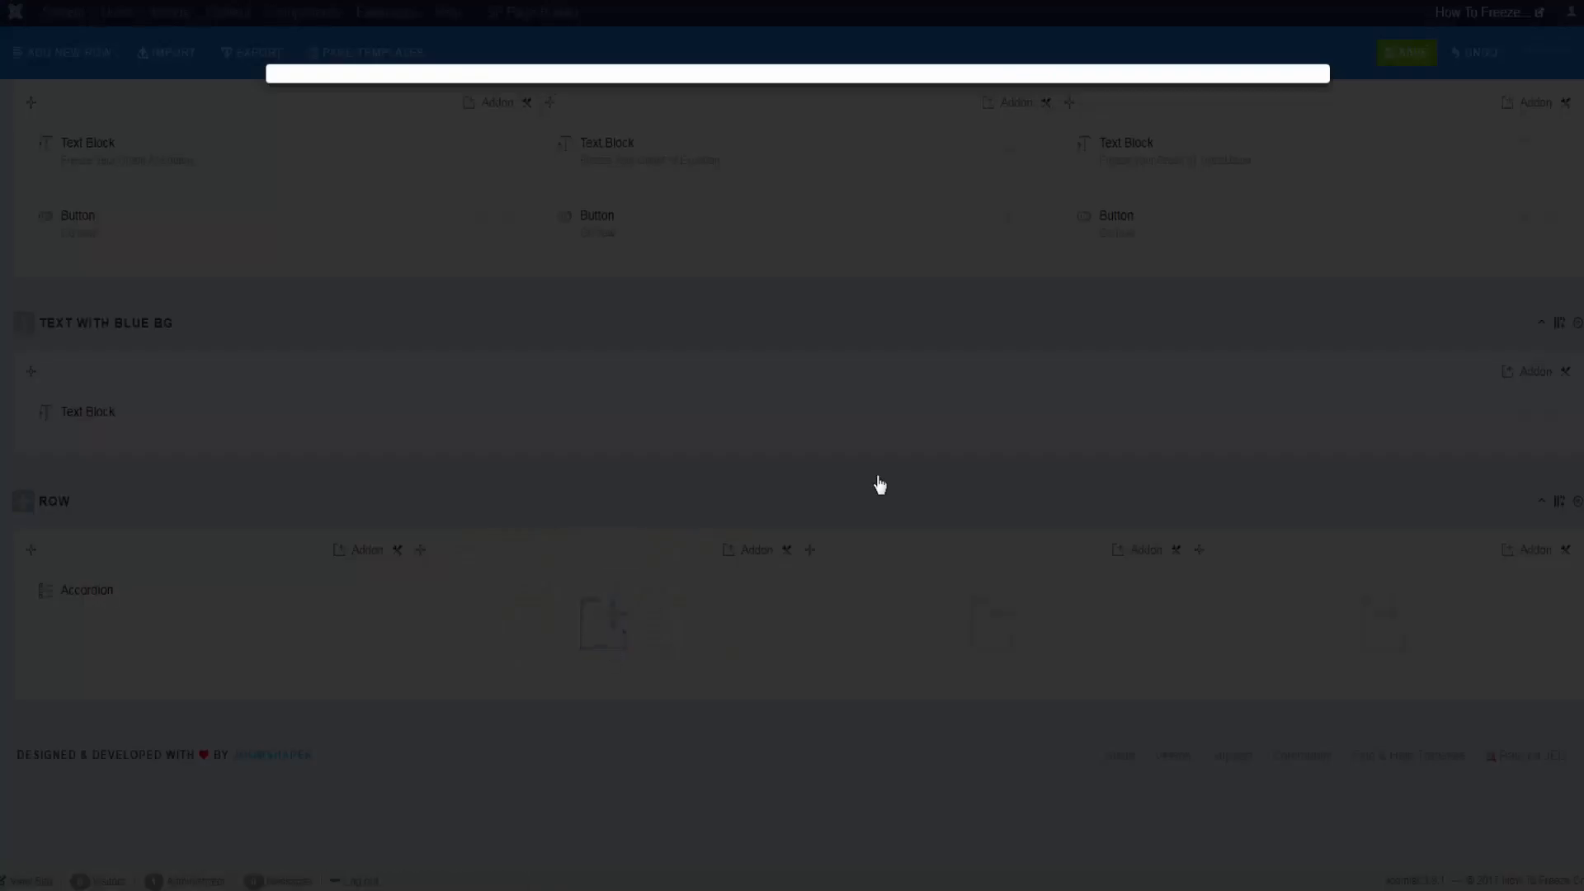
pyautogui.scroll(-3, 895, 488)
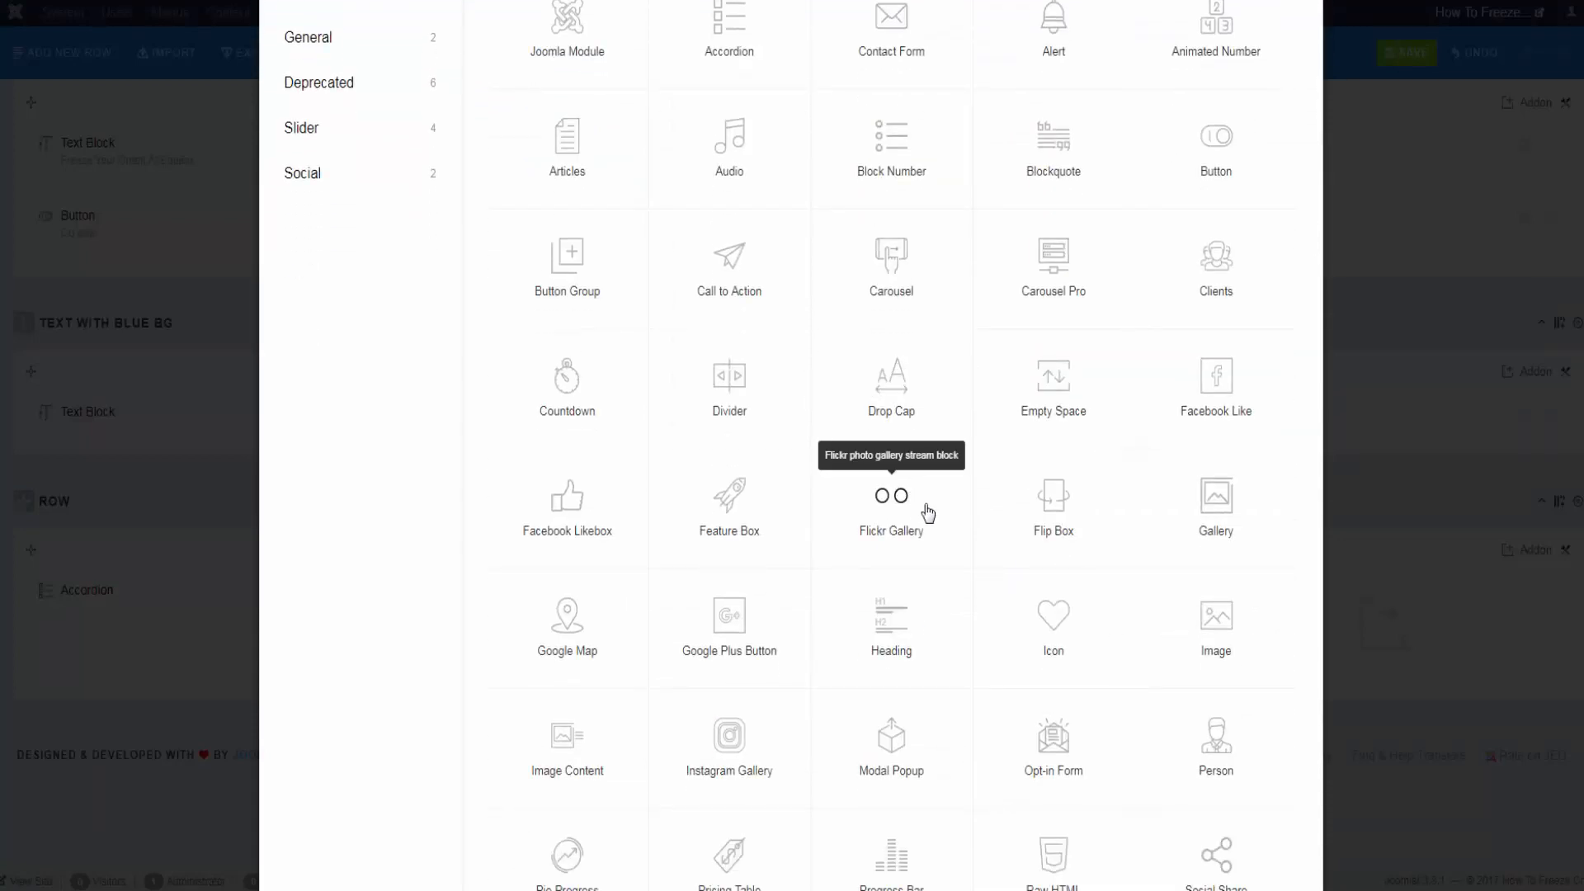
pyautogui.scroll(-2, 1185, 542)
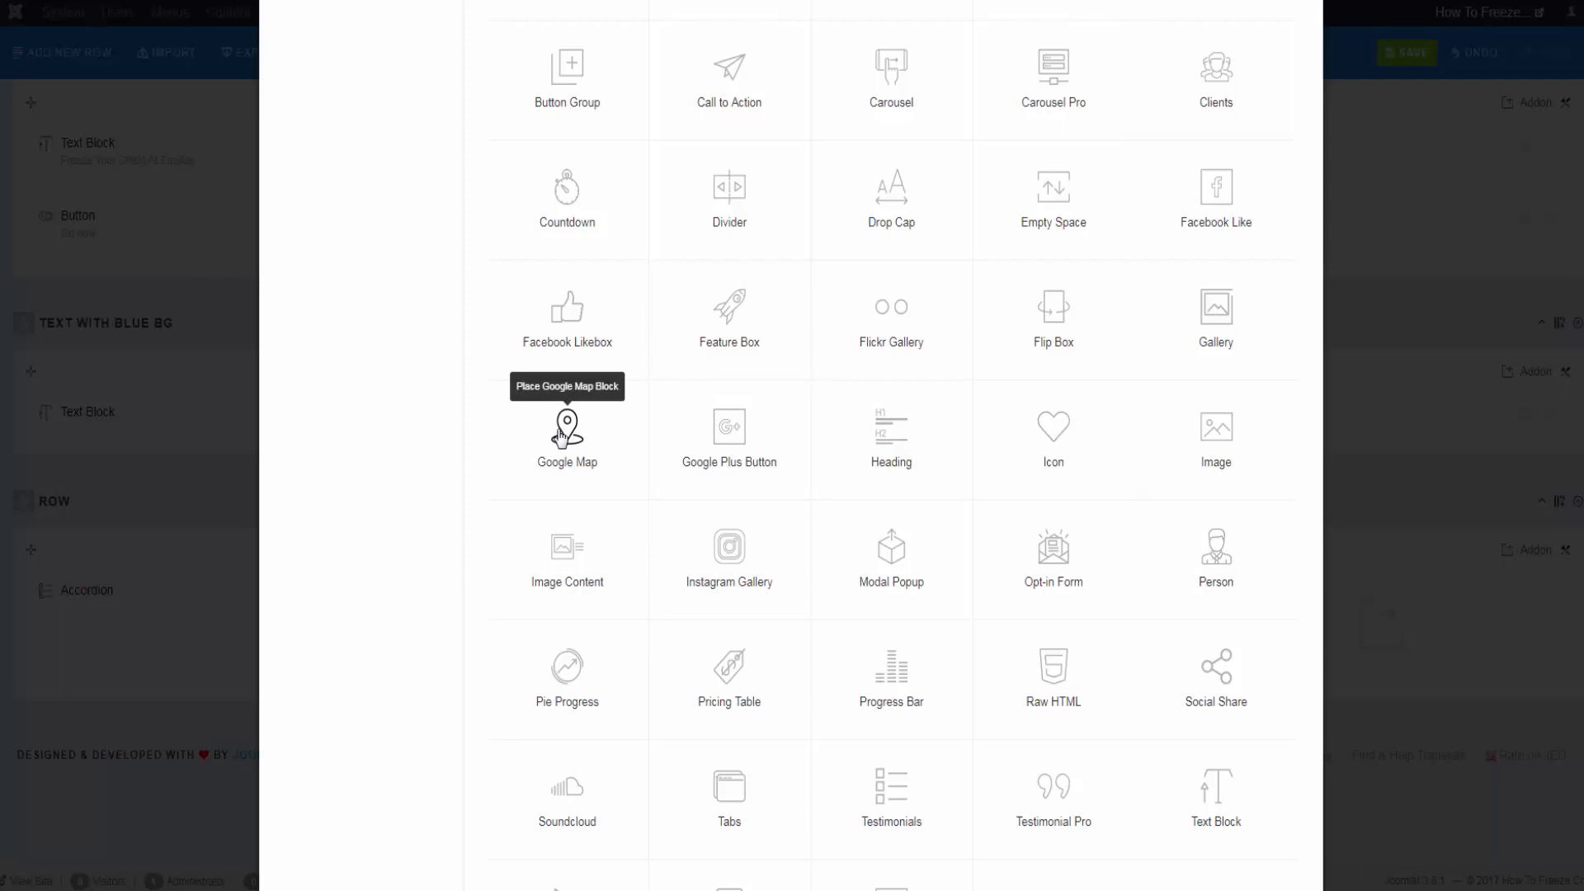
pyautogui.scroll(-2, 561, 435)
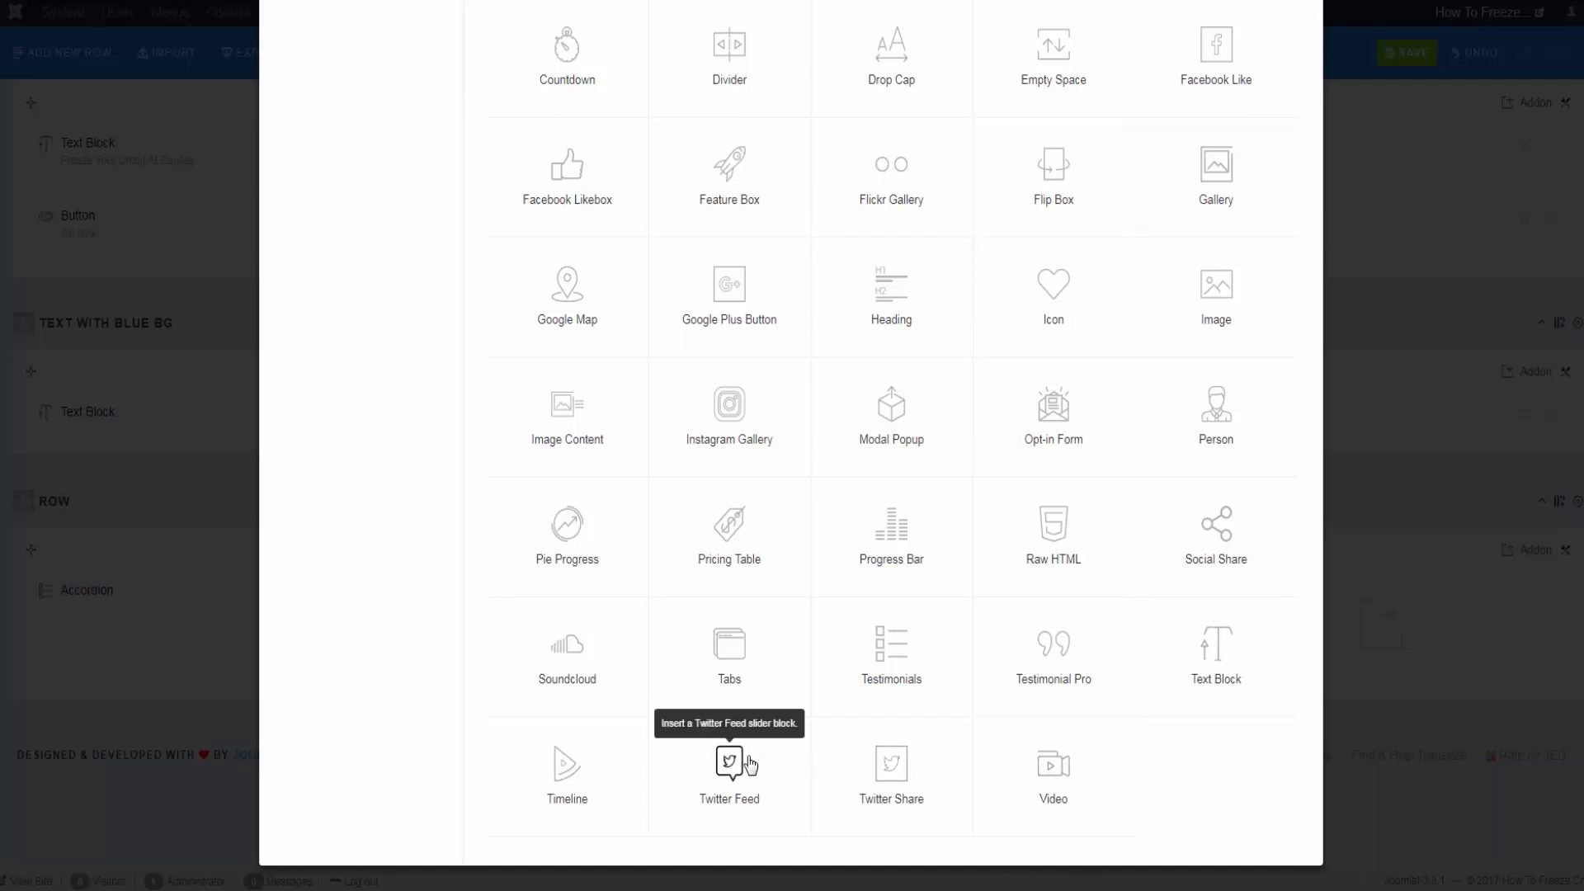
pyautogui.scroll(6, 750, 766)
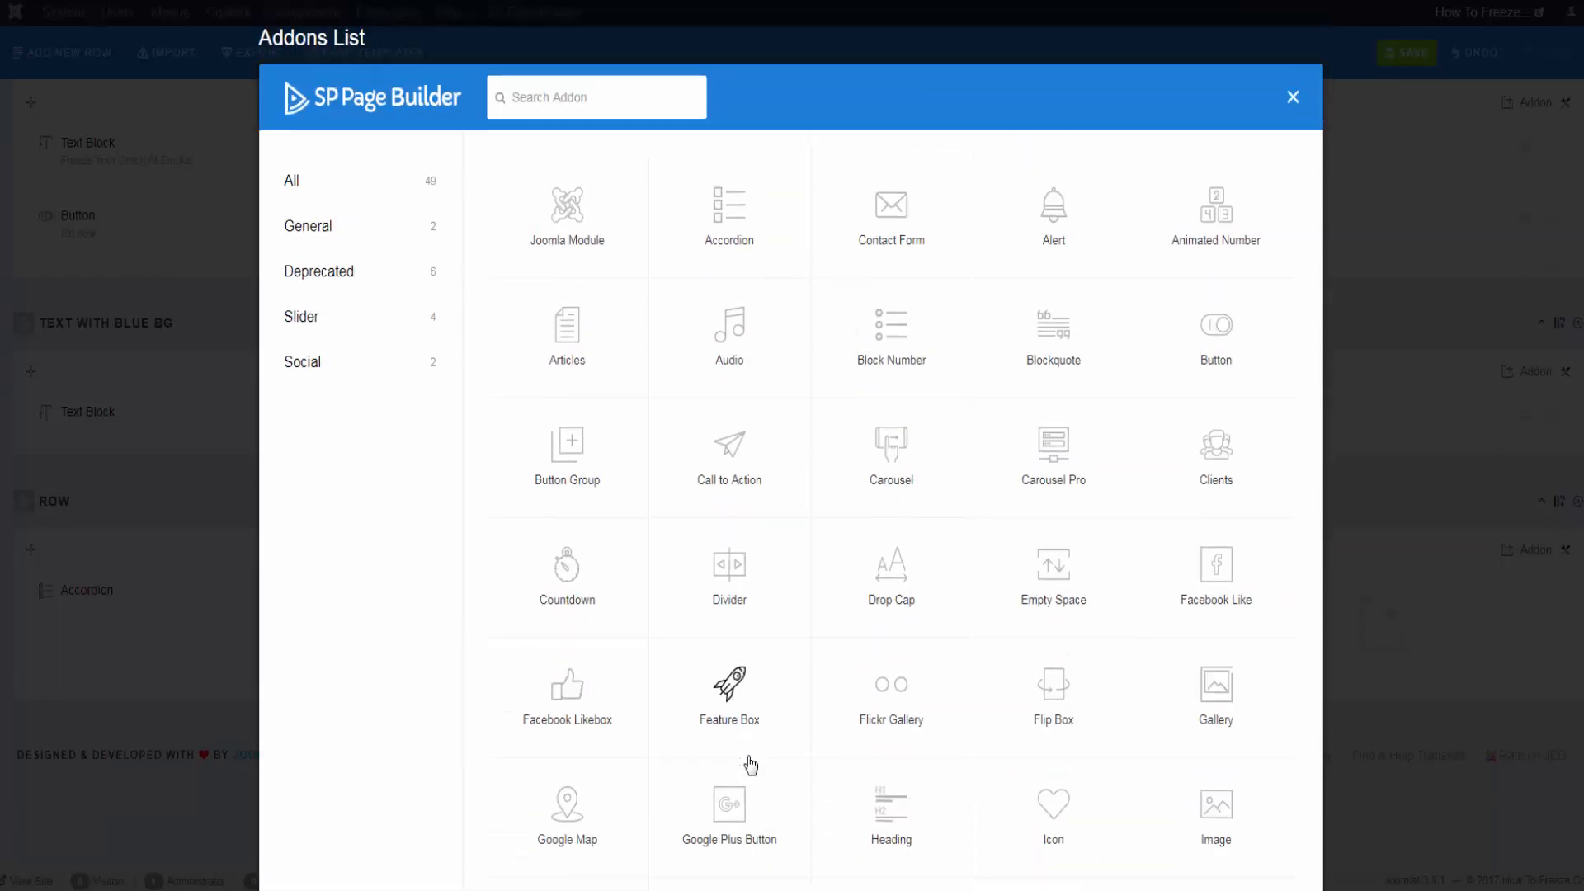
pyautogui.click(1291, 99)
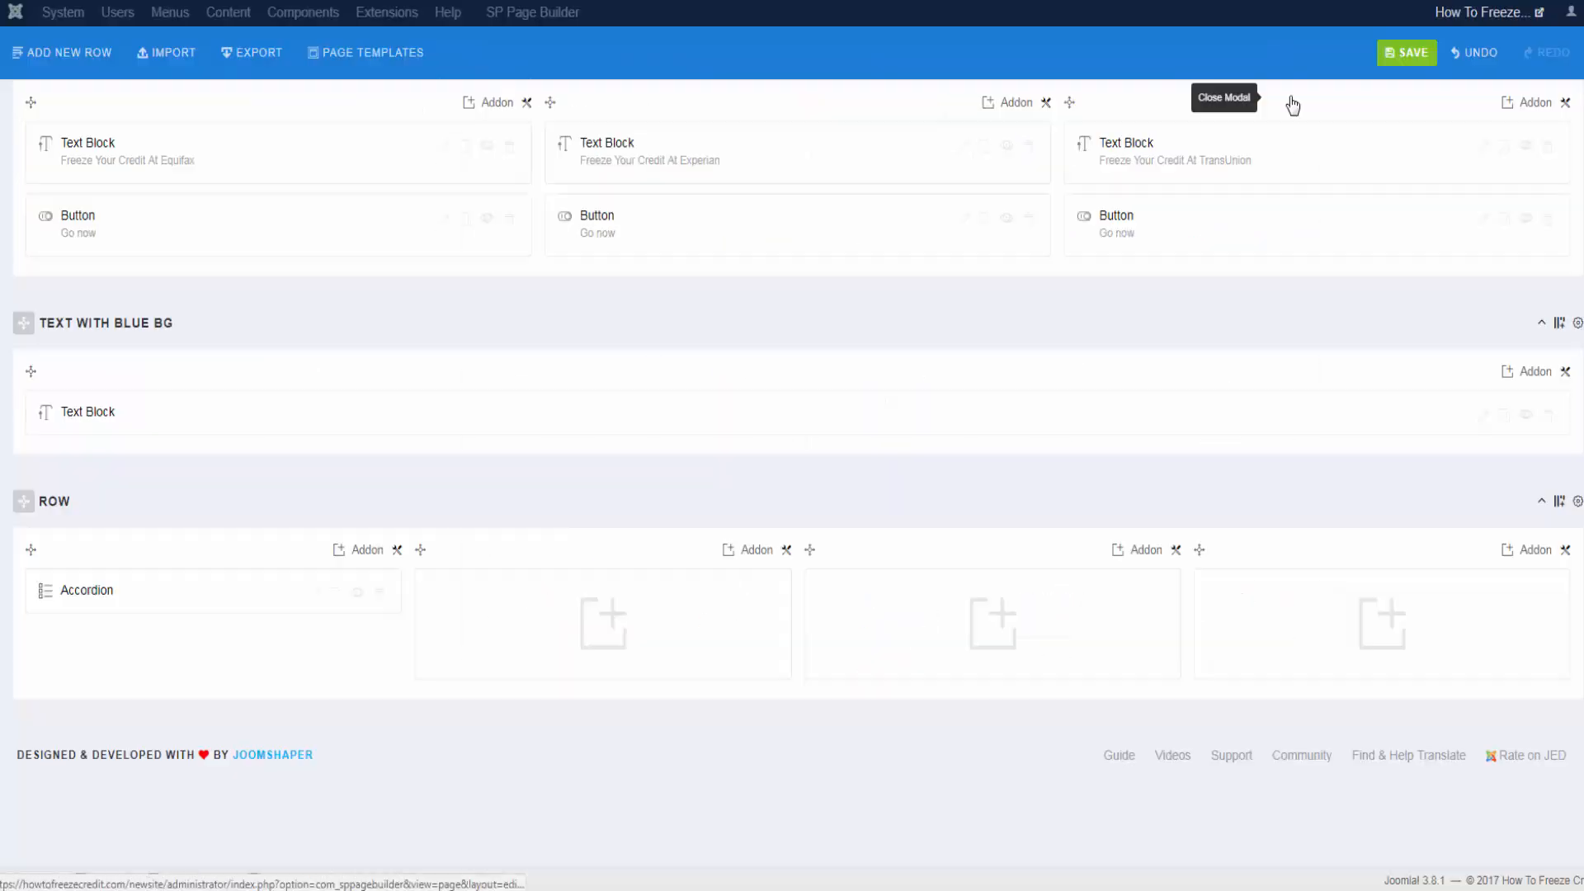
# Step: Delete the last row, the four-column one holding the Accordion addon, and confirm the deletion
pyautogui.click(1563, 500)
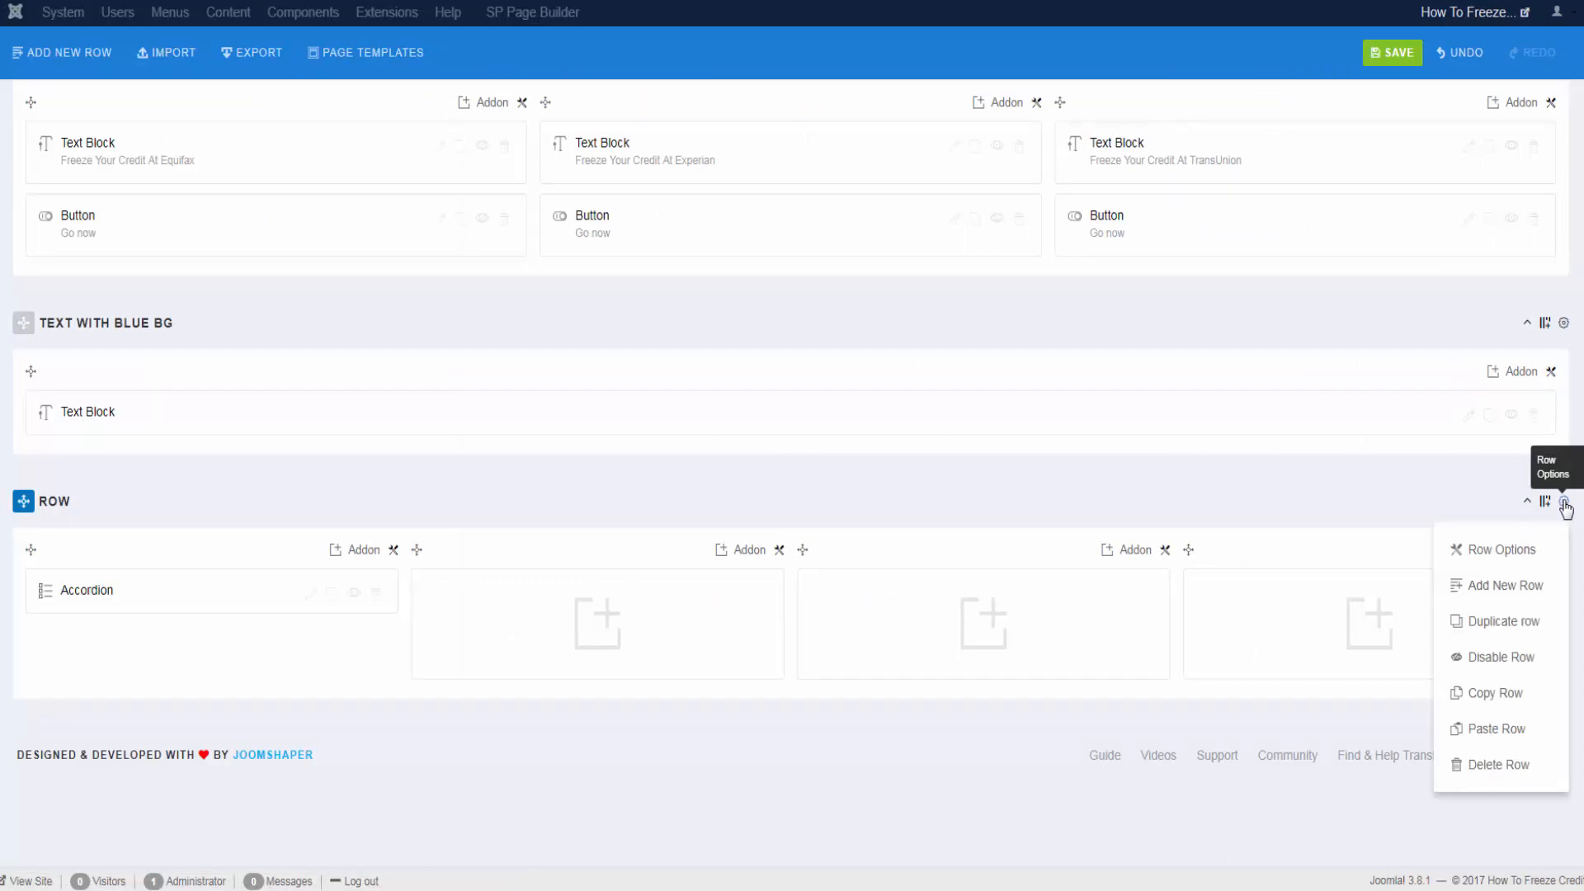
pyautogui.click(1477, 771)
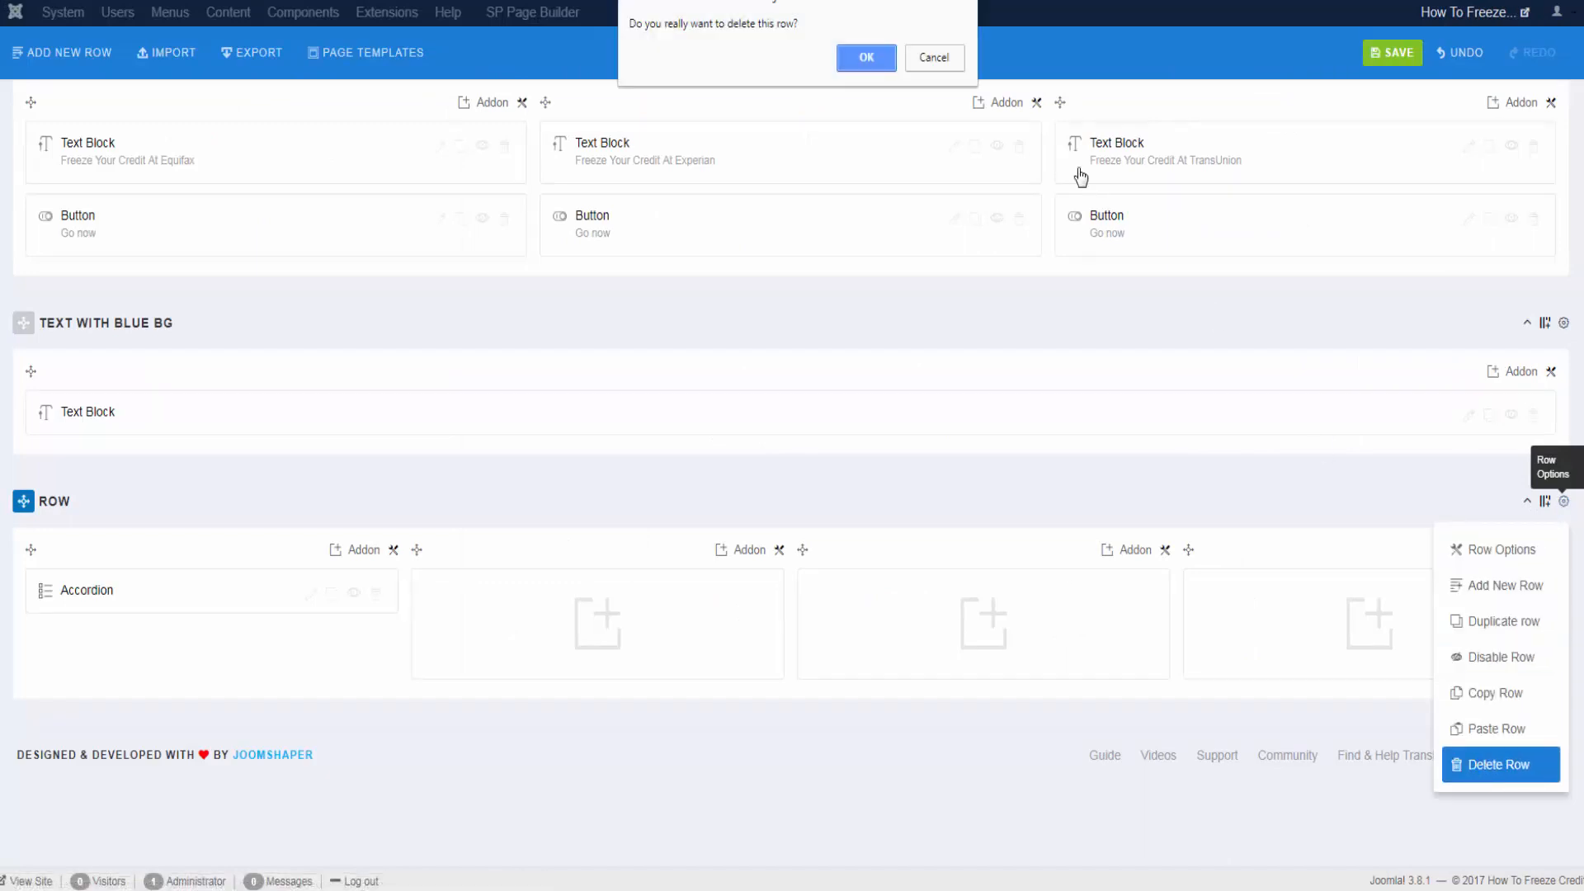
pyautogui.click(866, 58)
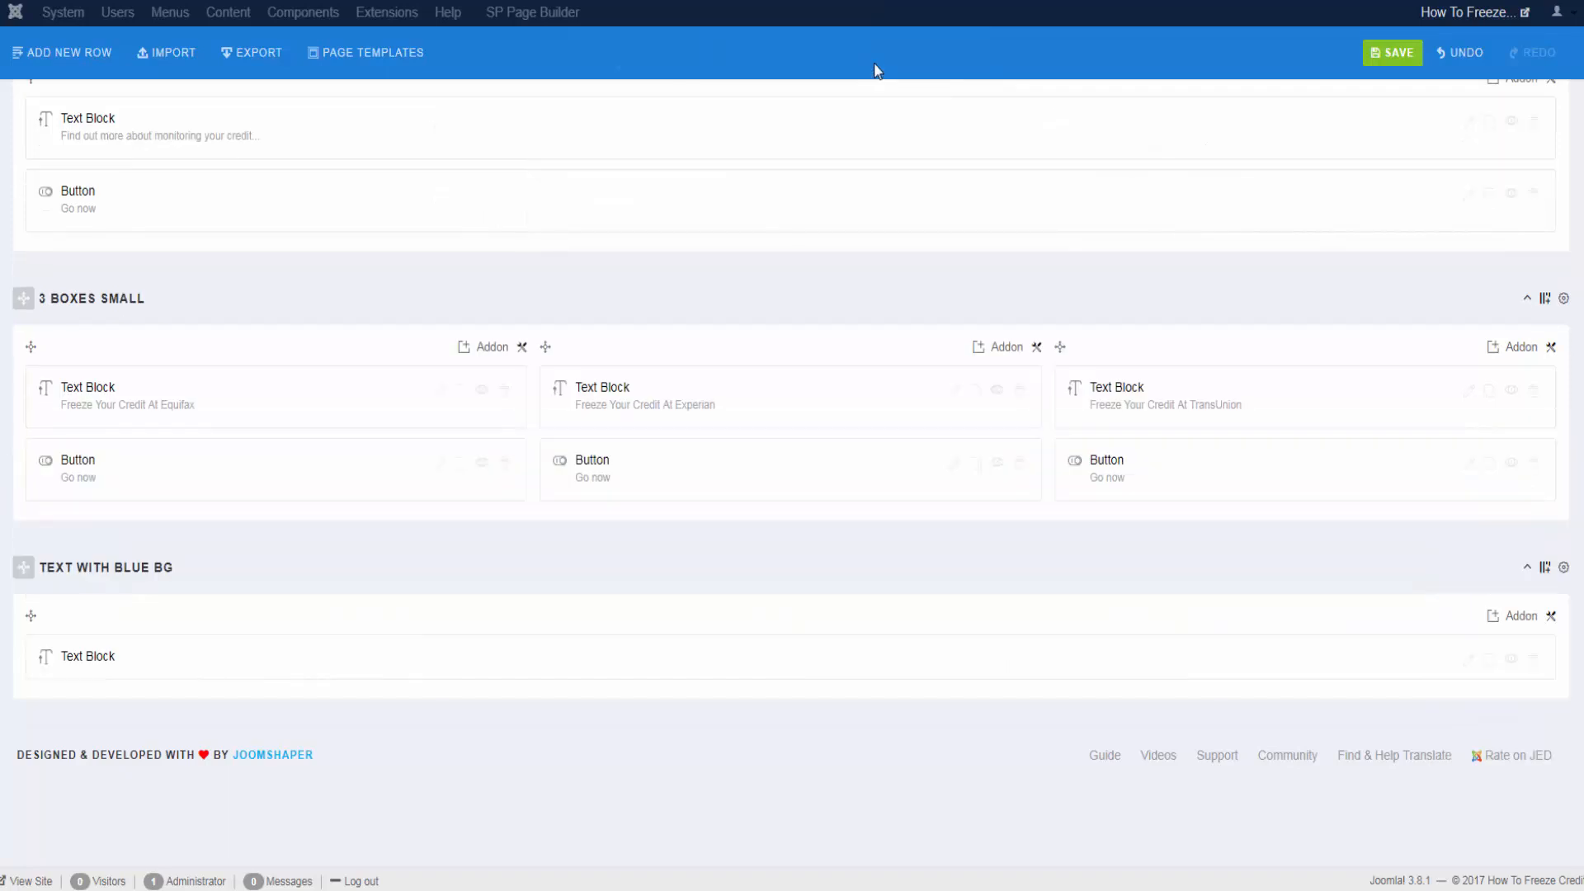
# Step: Look over the save variants for the Home page, preview the page, and return to the editor
pyautogui.scroll(10, 1461, 493)
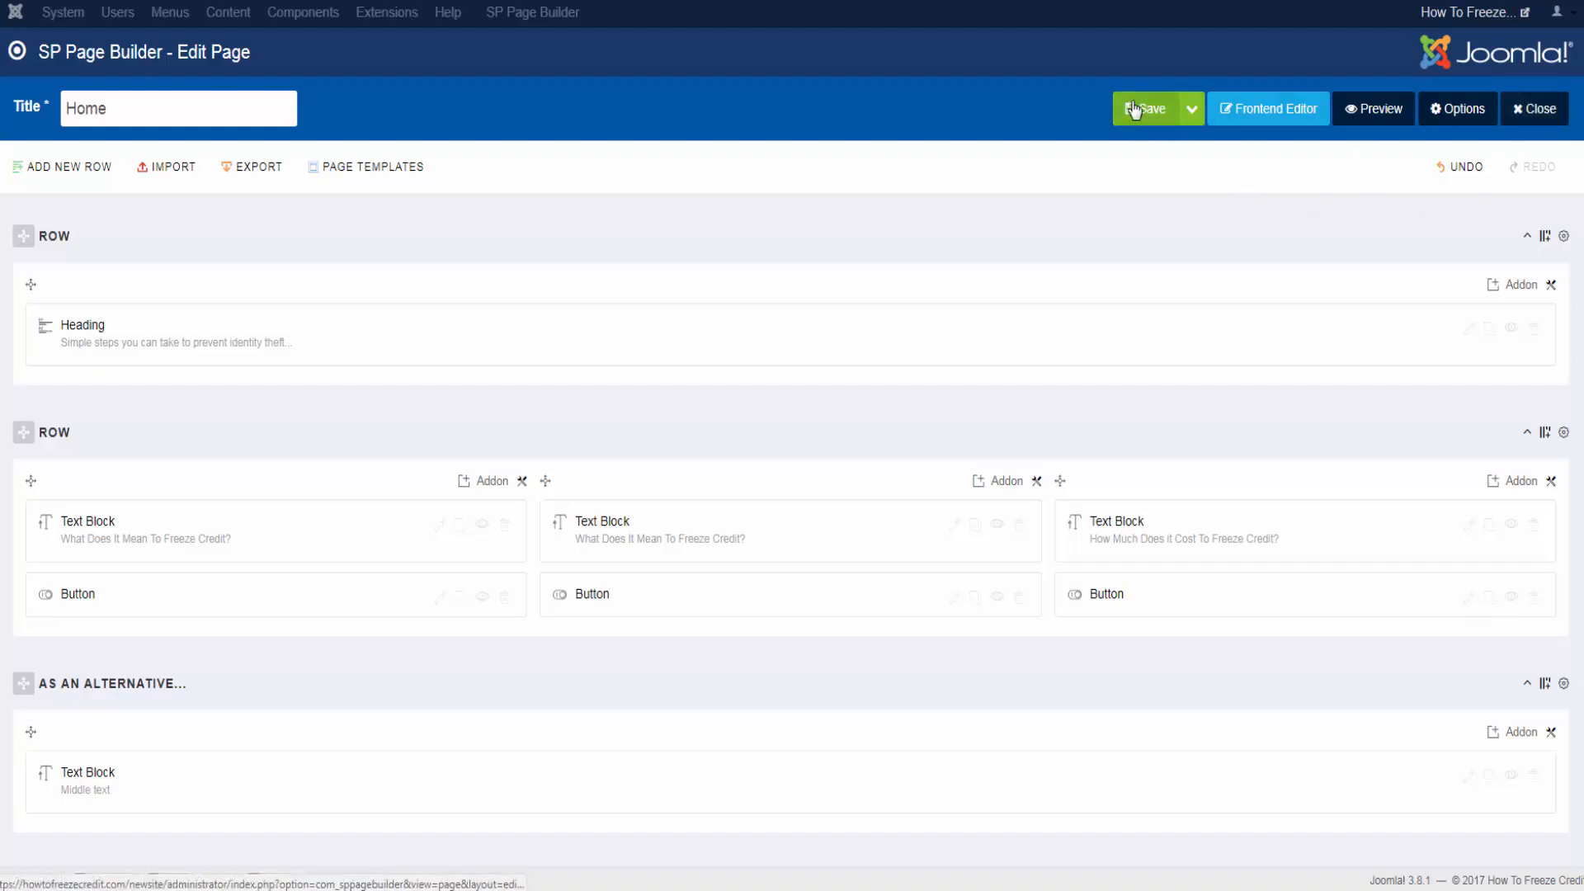
pyautogui.click(1189, 119)
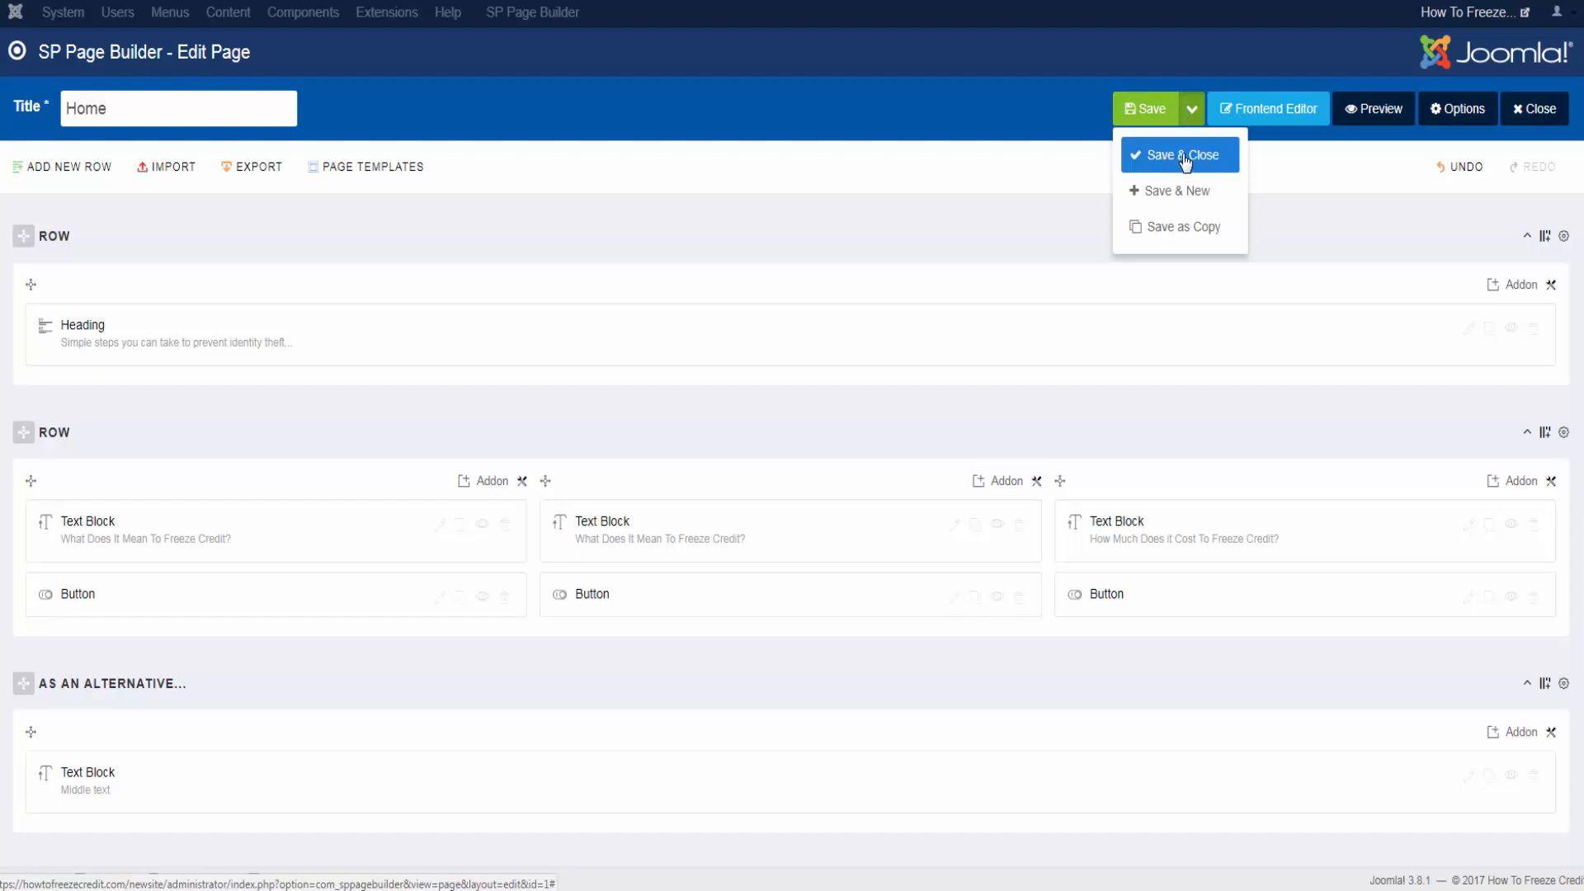
pyautogui.click(1291, 160)
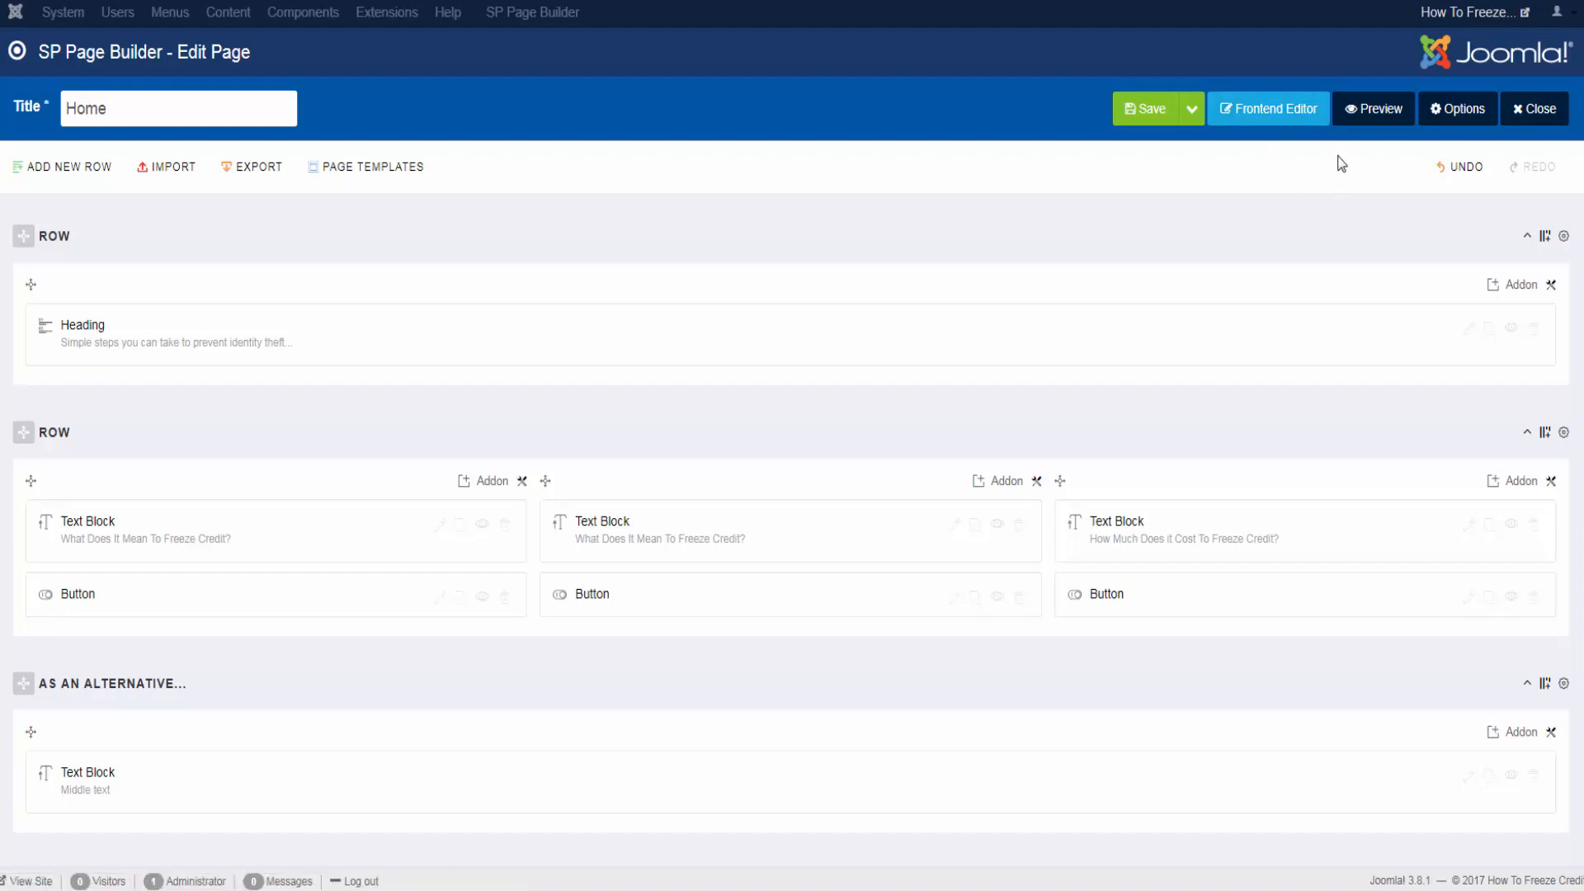
pyautogui.click(1362, 118)
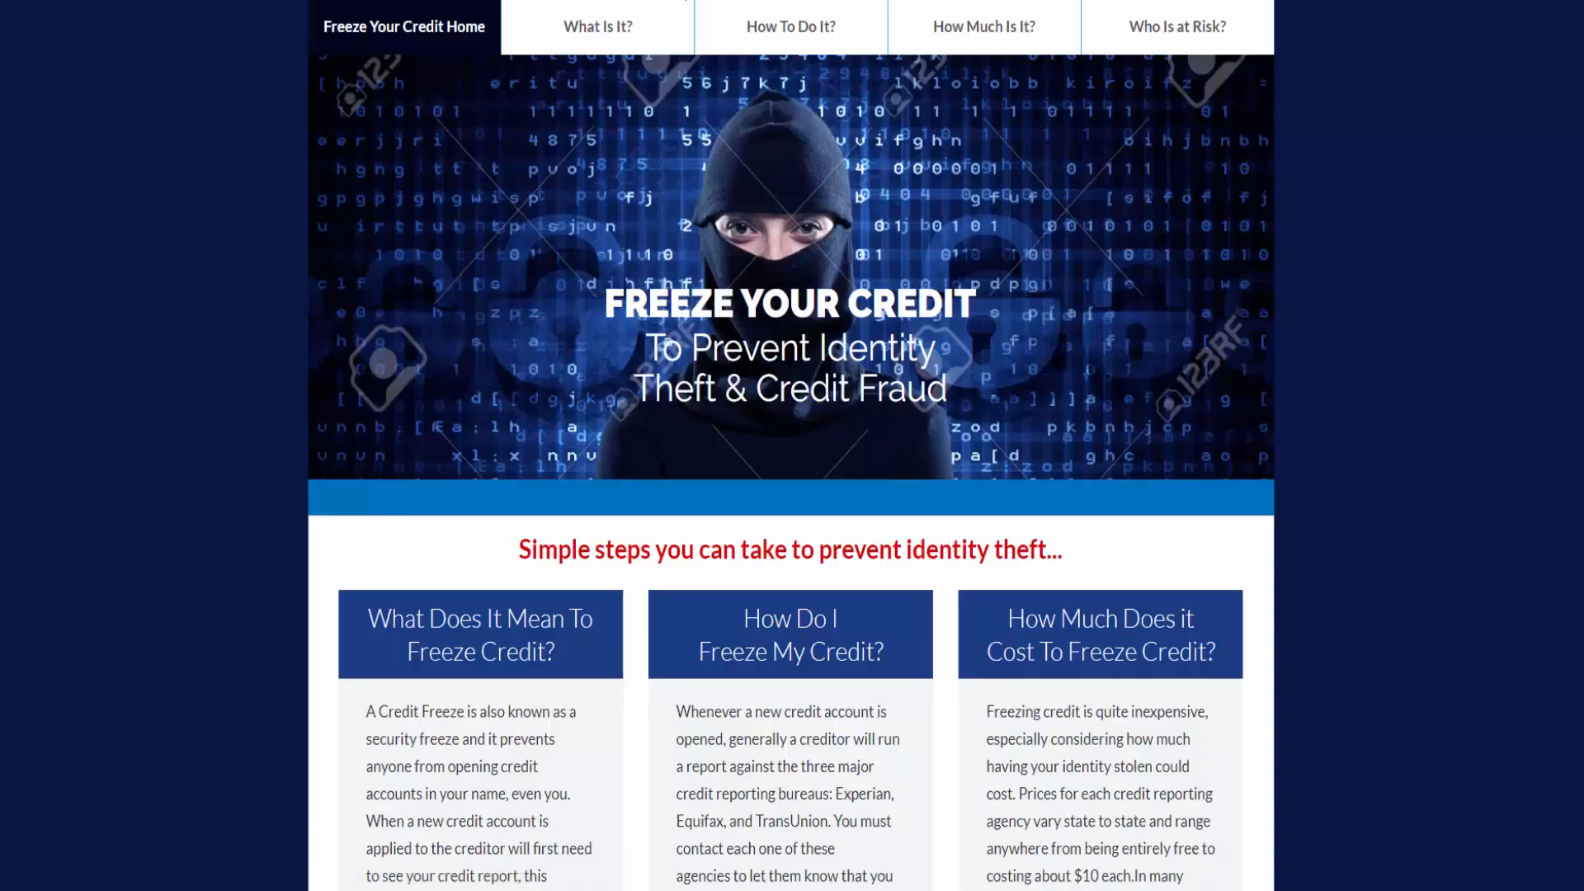
pyautogui.hotkey('ctrl', 'w')
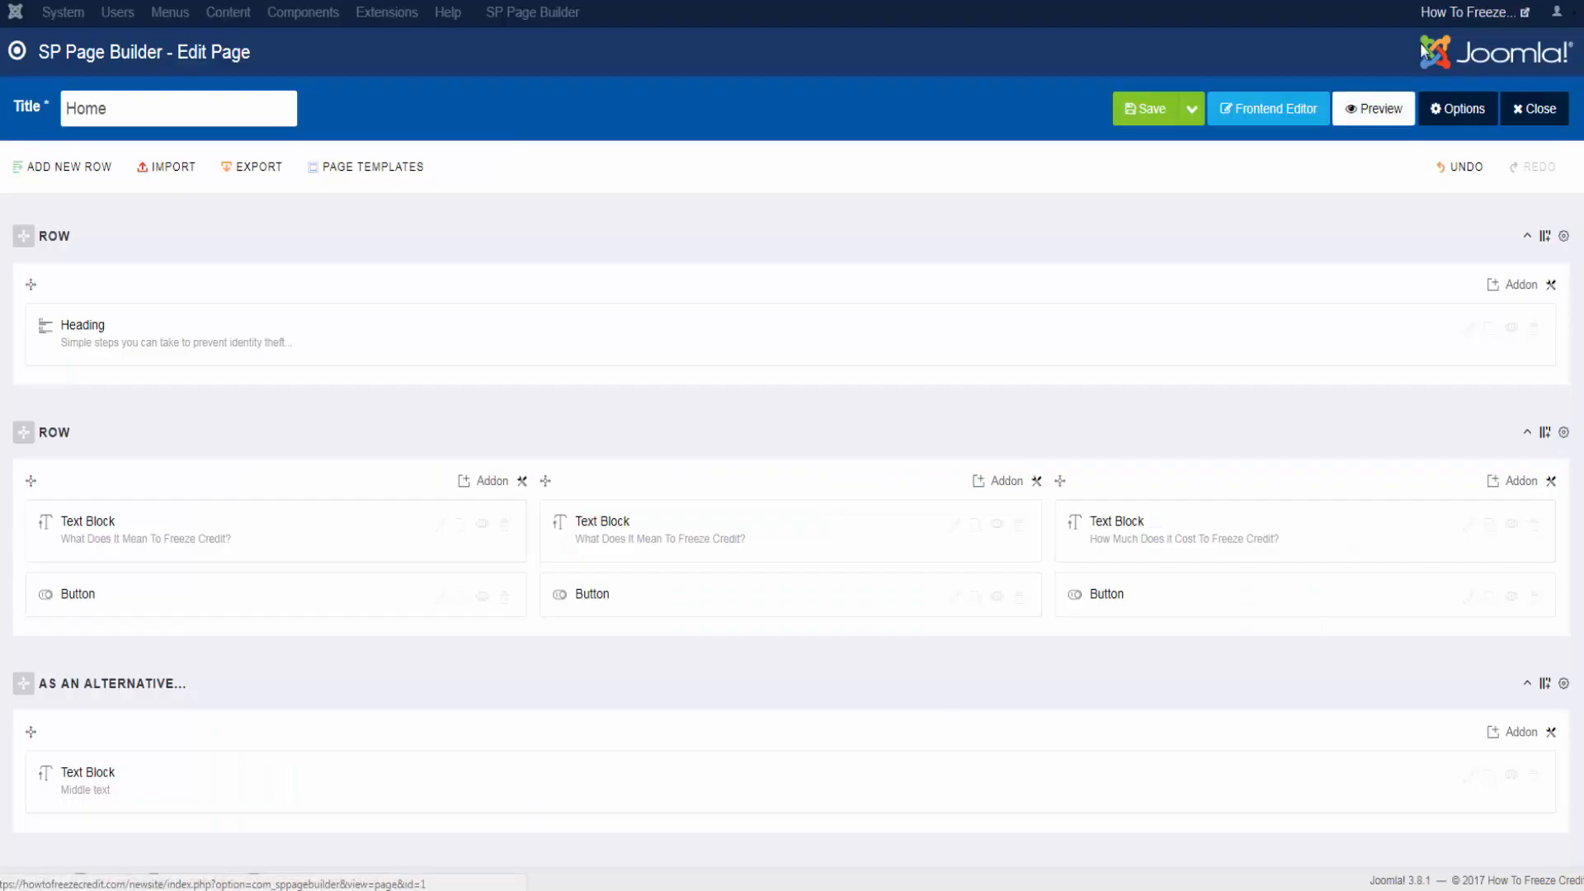
# Step: Close the page editor and look over the website's home page from the banner through the three text boxes
pyautogui.click(1559, 122)
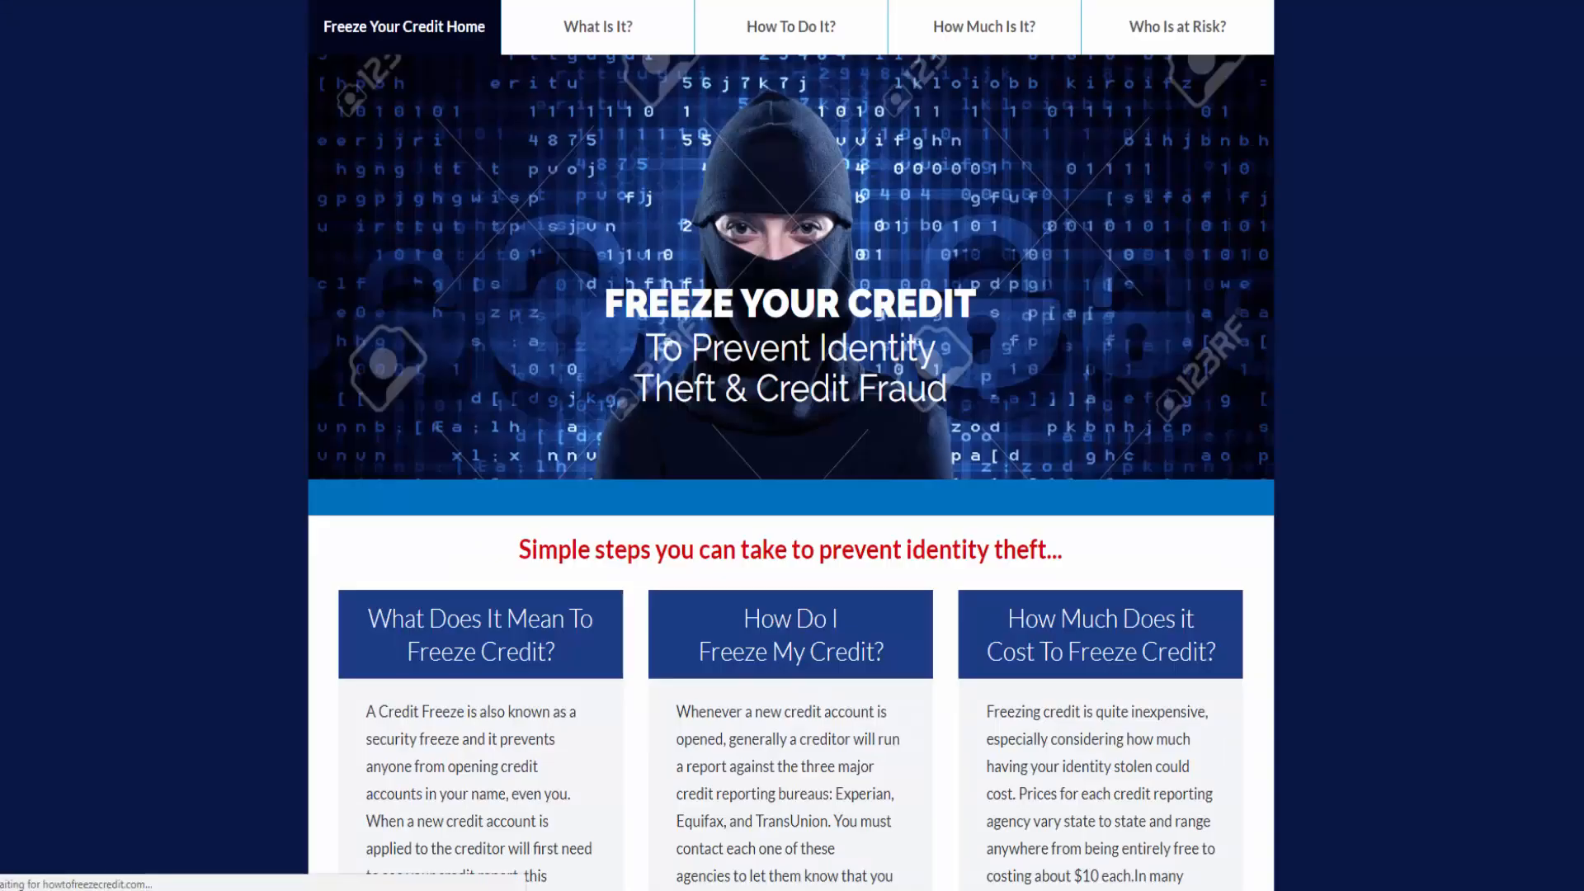
pyautogui.scroll(-13, 1023, 542)
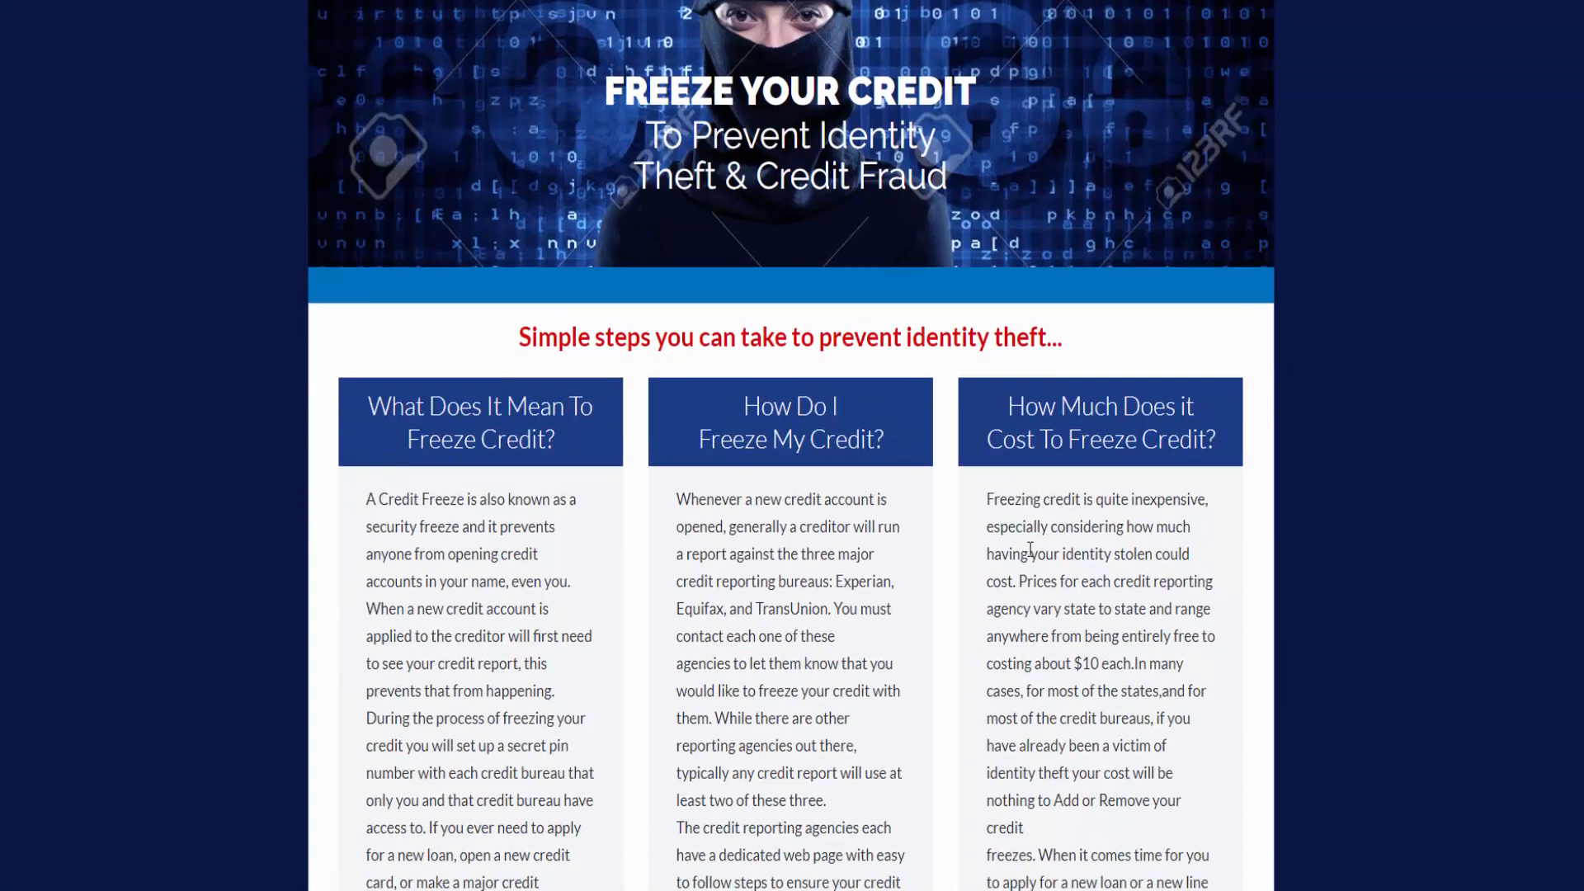
pyautogui.scroll(6, 1030, 553)
pyautogui.scroll(8, 1030, 552)
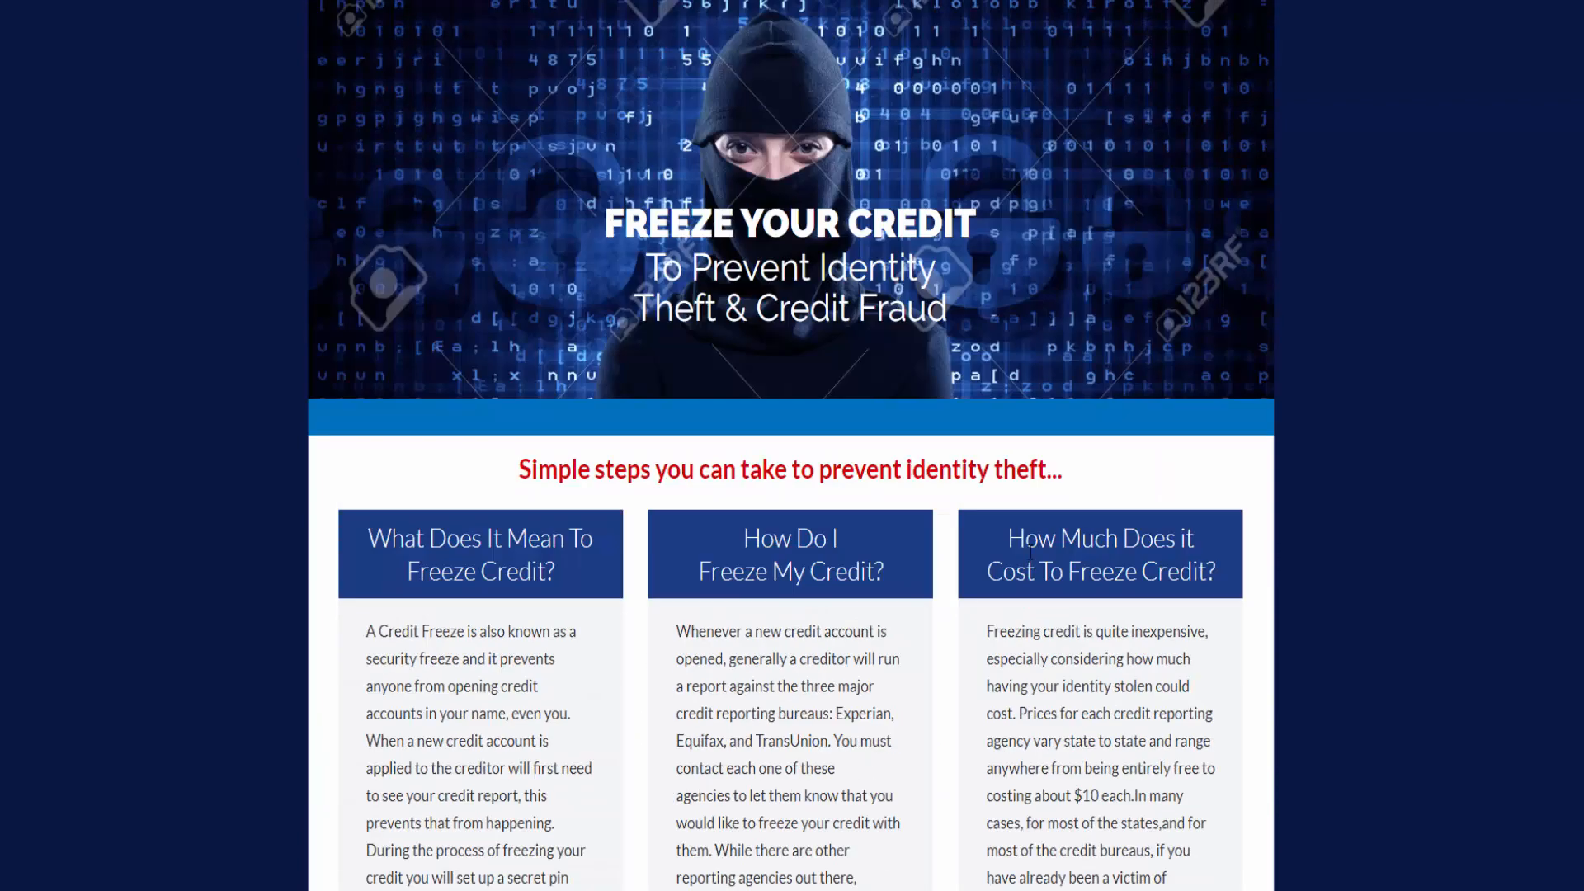